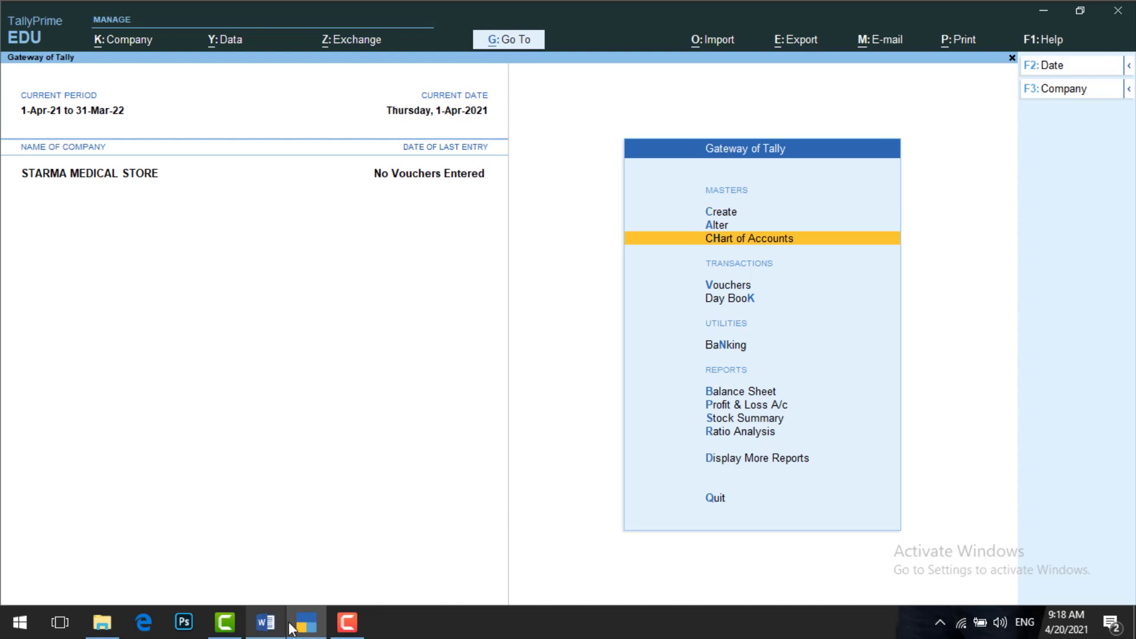
Switch to the Word document and read the Medical Store Entries exercise, from the capital entry through the expenses
left_click(269, 631)
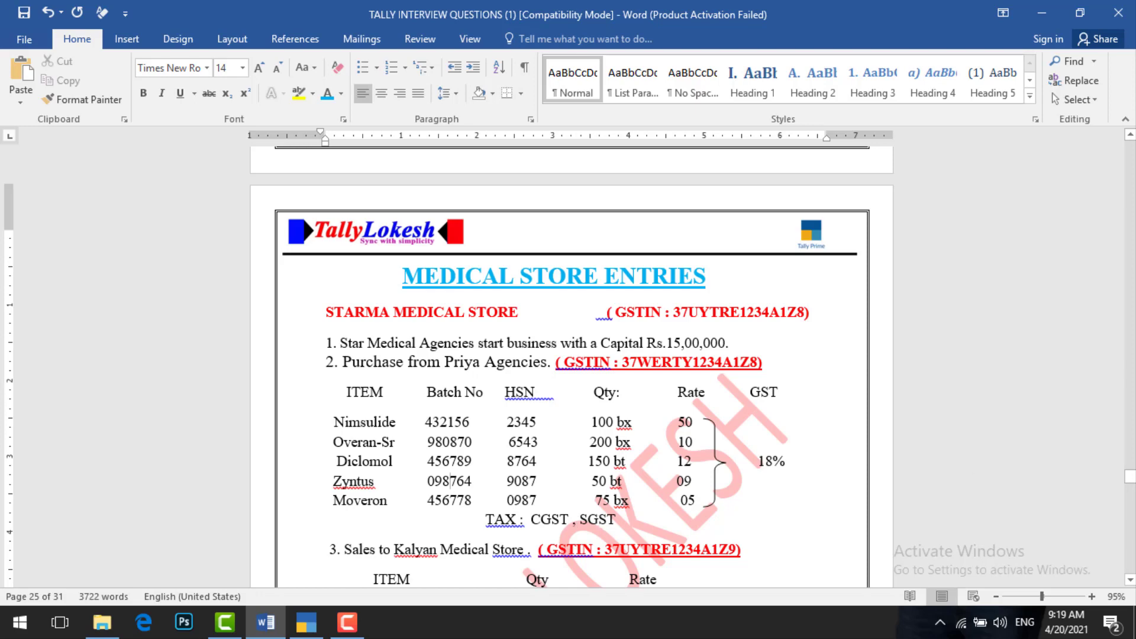
left_click_drag(1131, 582, 1130, 582)
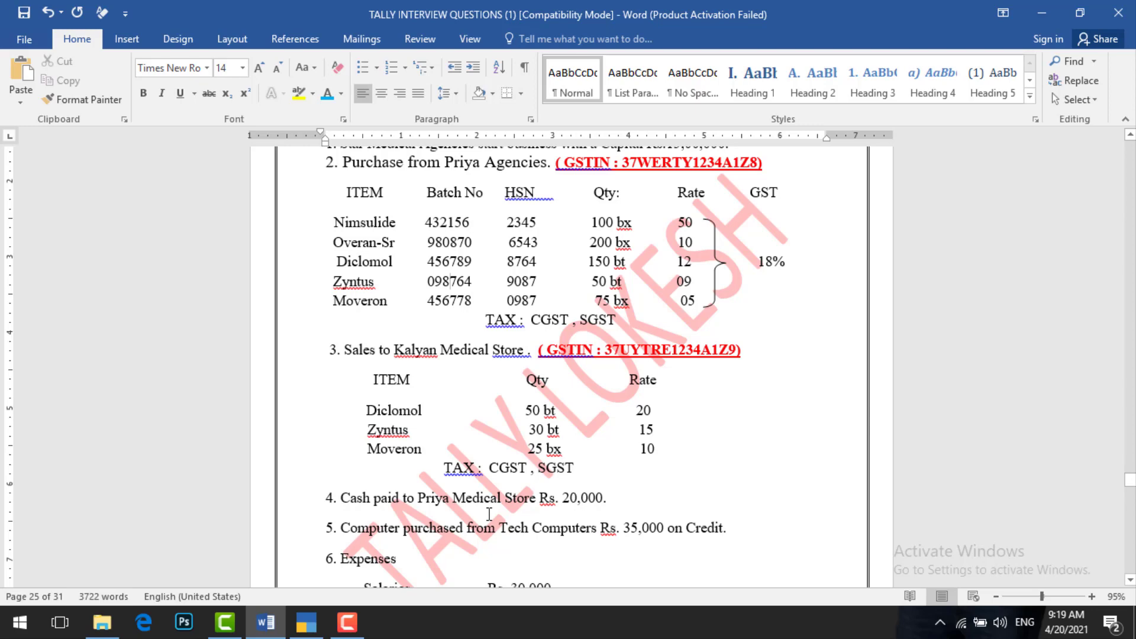
left_click(1129, 581)
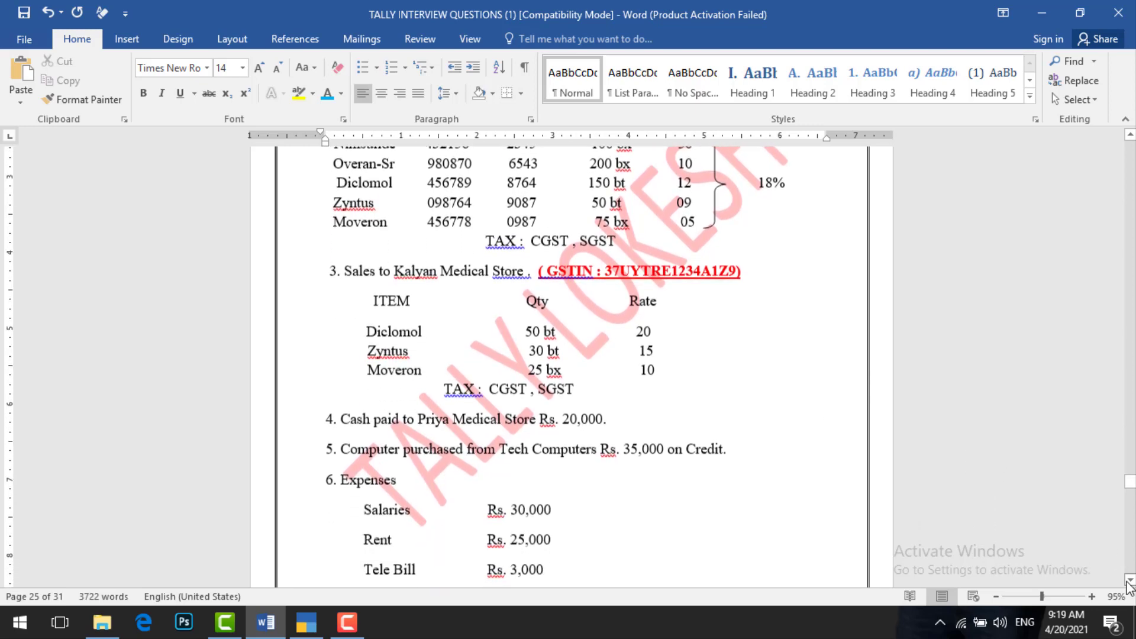
left_click(1130, 581)
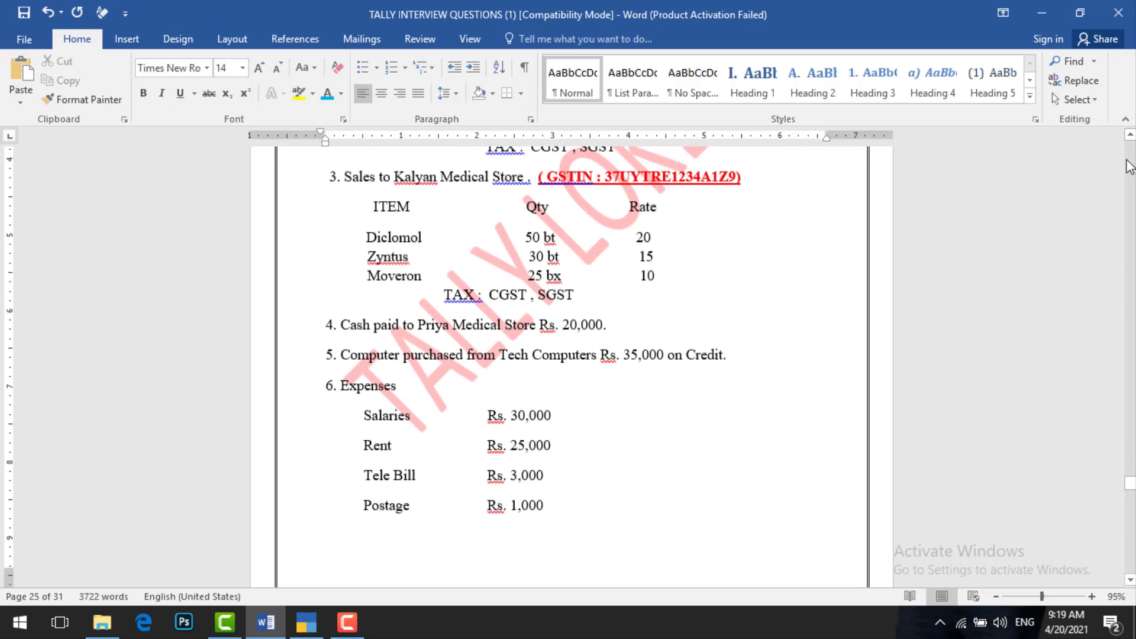
left_click(1129, 137)
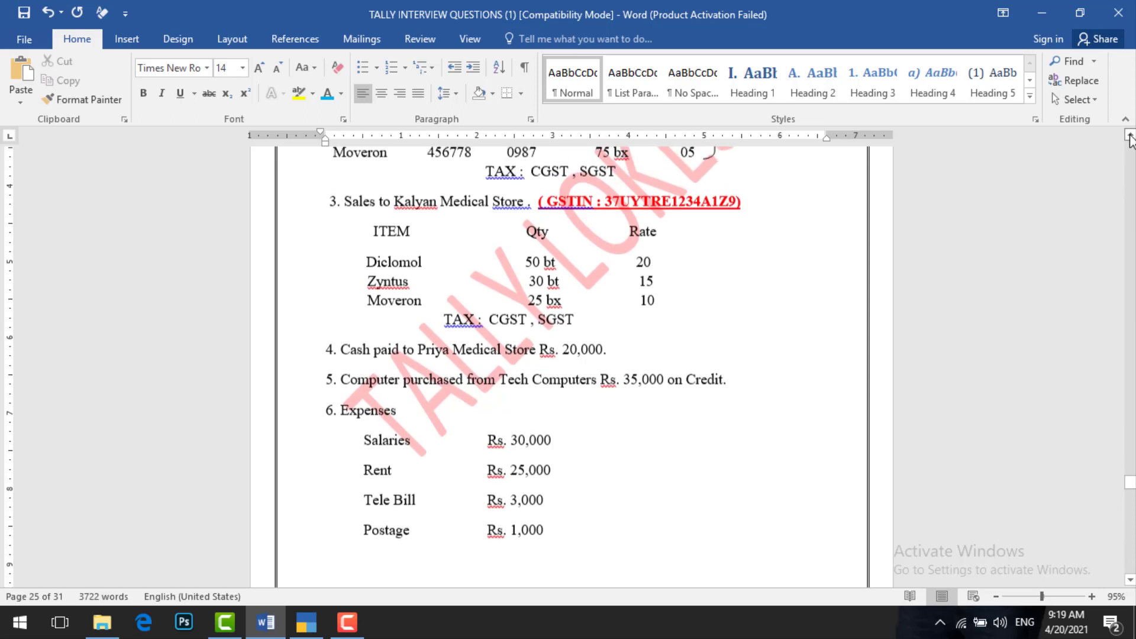
left_click_drag(1130, 138, 1129, 137)
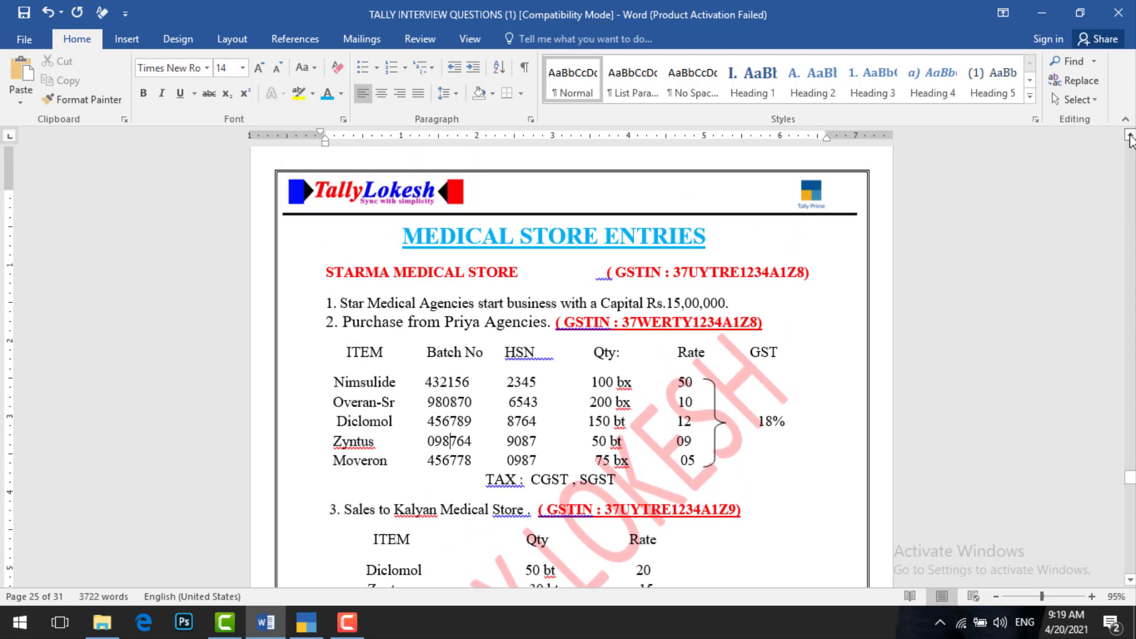
left_click(526, 399)
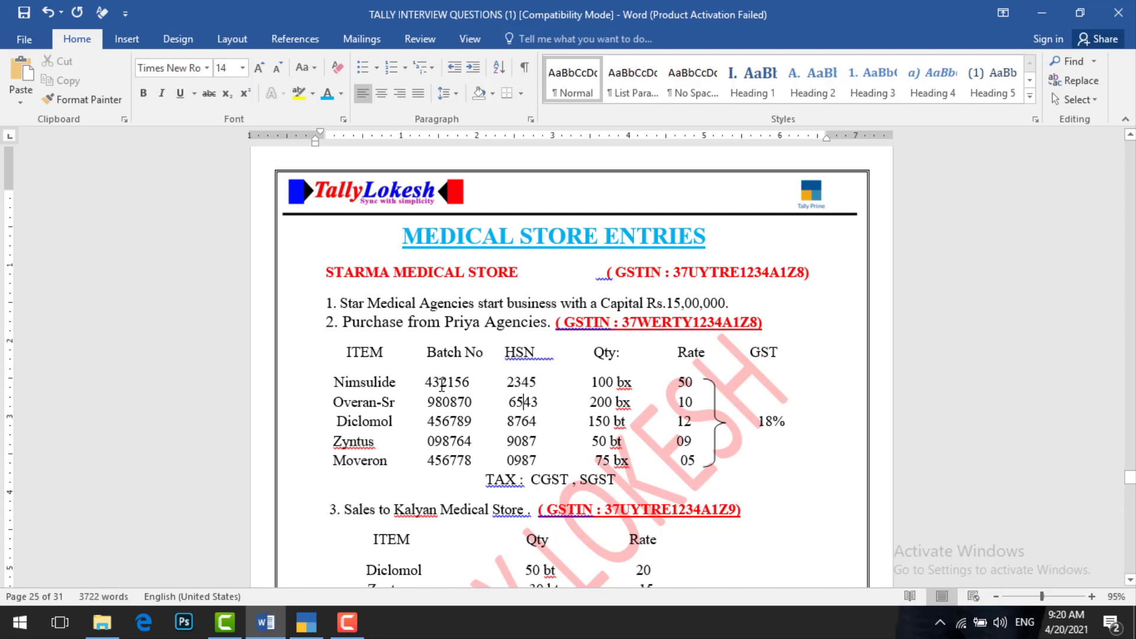
Switch to TallyPrime and review the company's accounting and inventory features, including batches and expiry dates
left_click(309, 627)
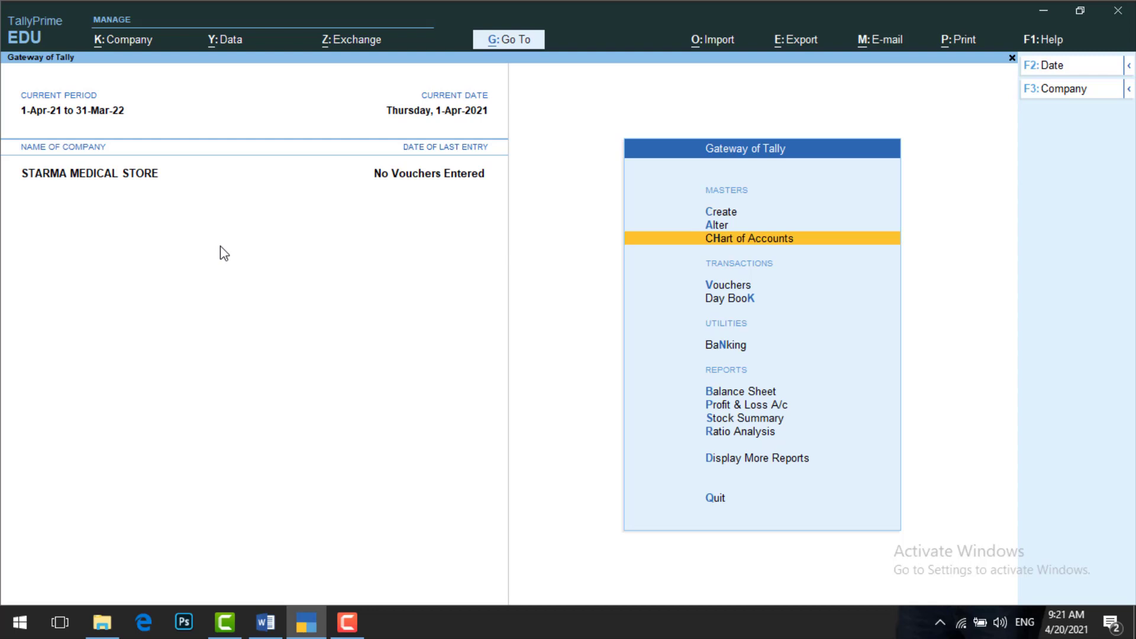
key("F11")
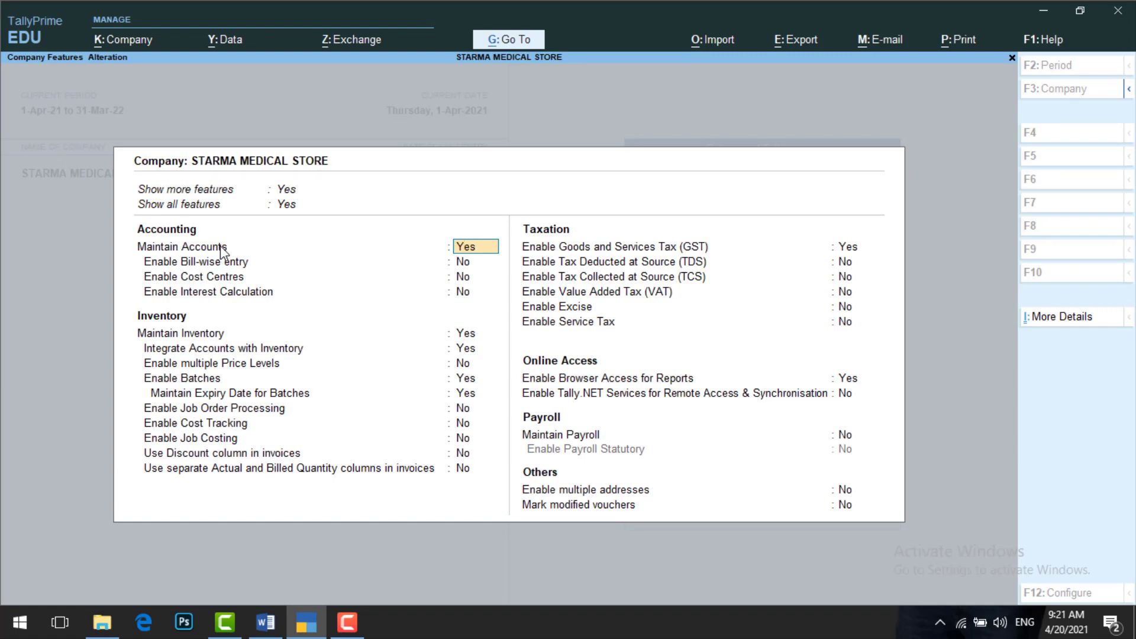
key("Return")
key("Return")
key("Return")
key("Return")
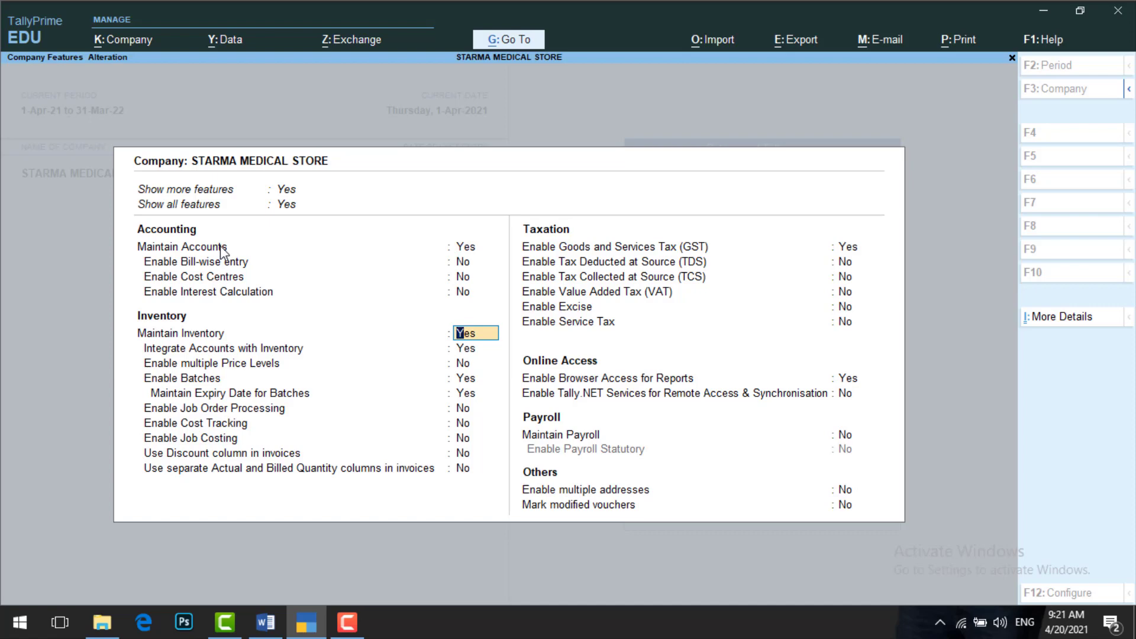
key("Return")
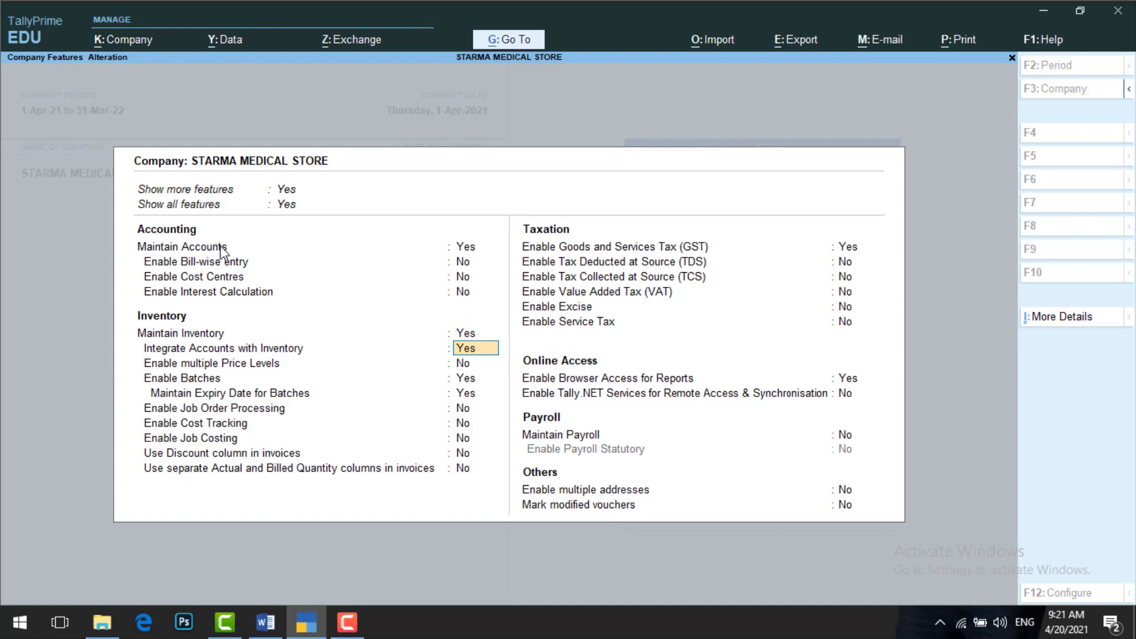
key("Return")
key("Return")
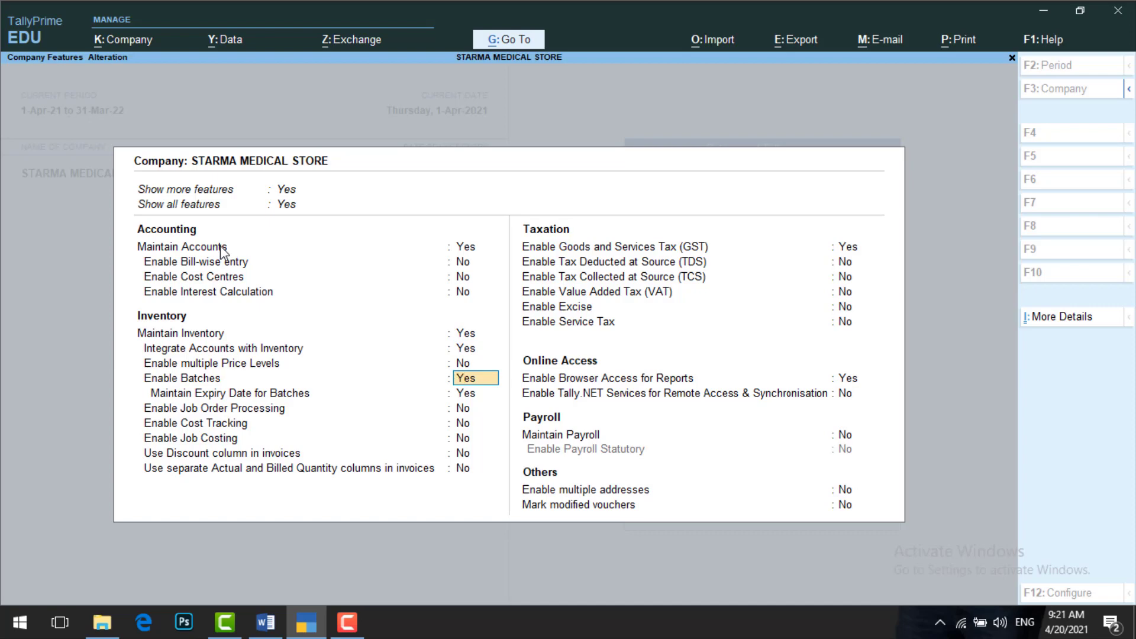
key("Return")
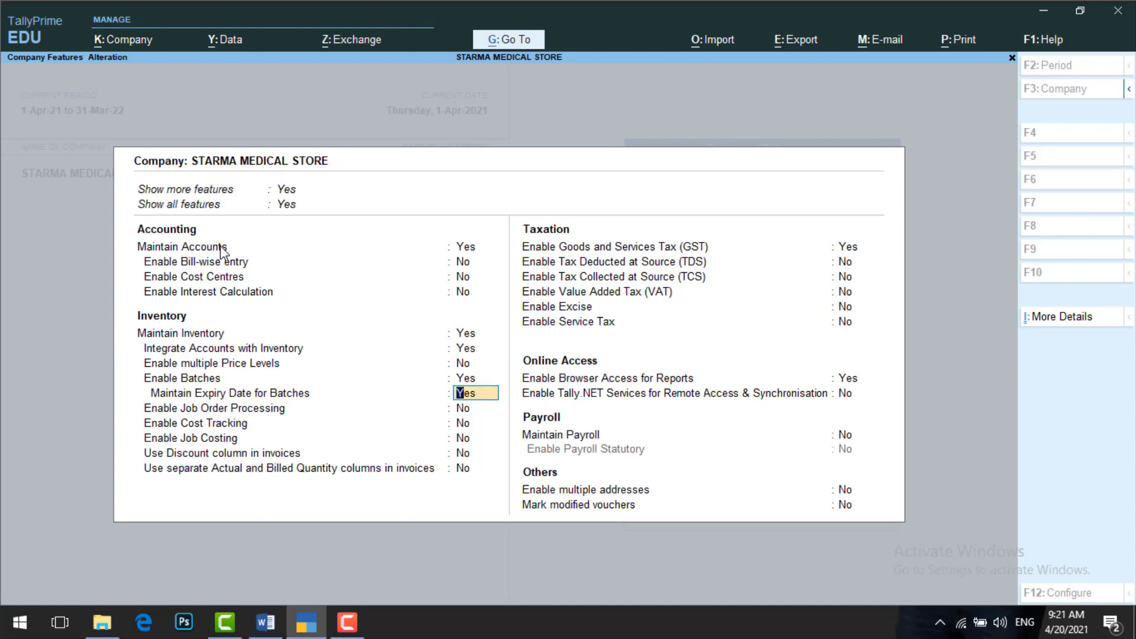
key("Return")
key("Return")
key("Return")
key("Return")
key("Return")
key("Return")
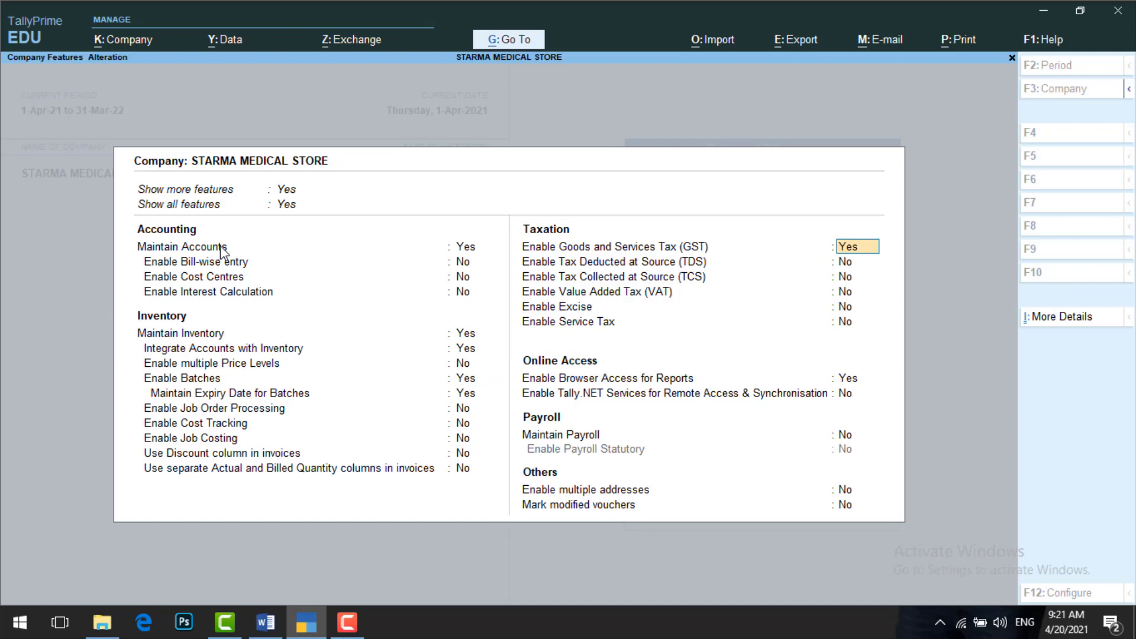
Review the company's GST details, from registration type and e-Way Bill settings to the LUT/Bond option
key("Return")
key("Return")
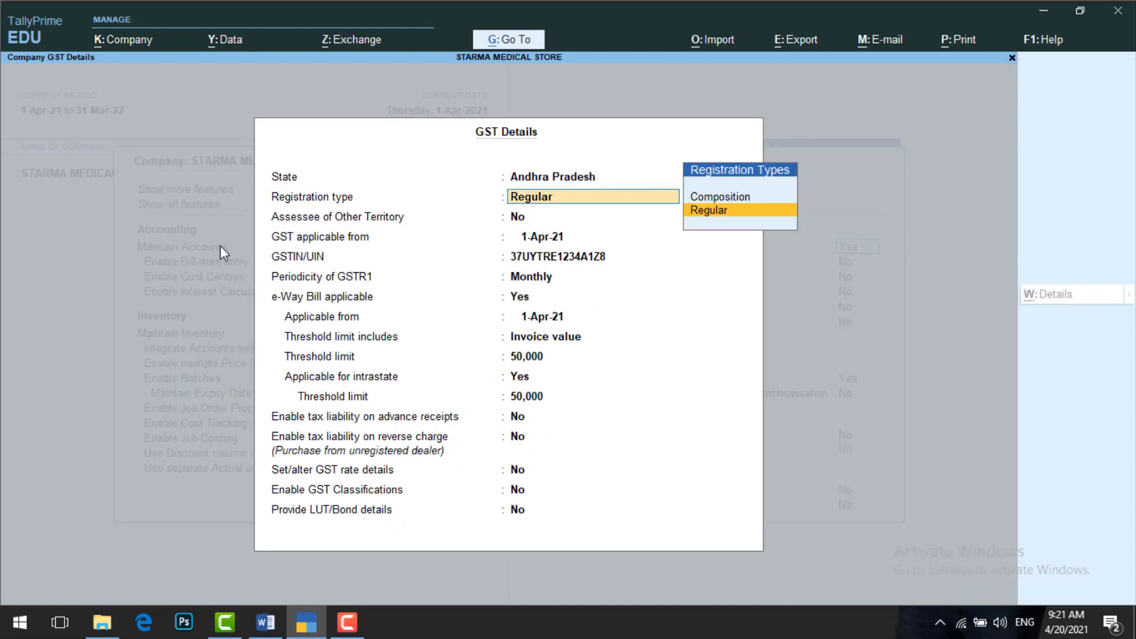
key("Return")
key("Return")
key("Return")
key("Return")
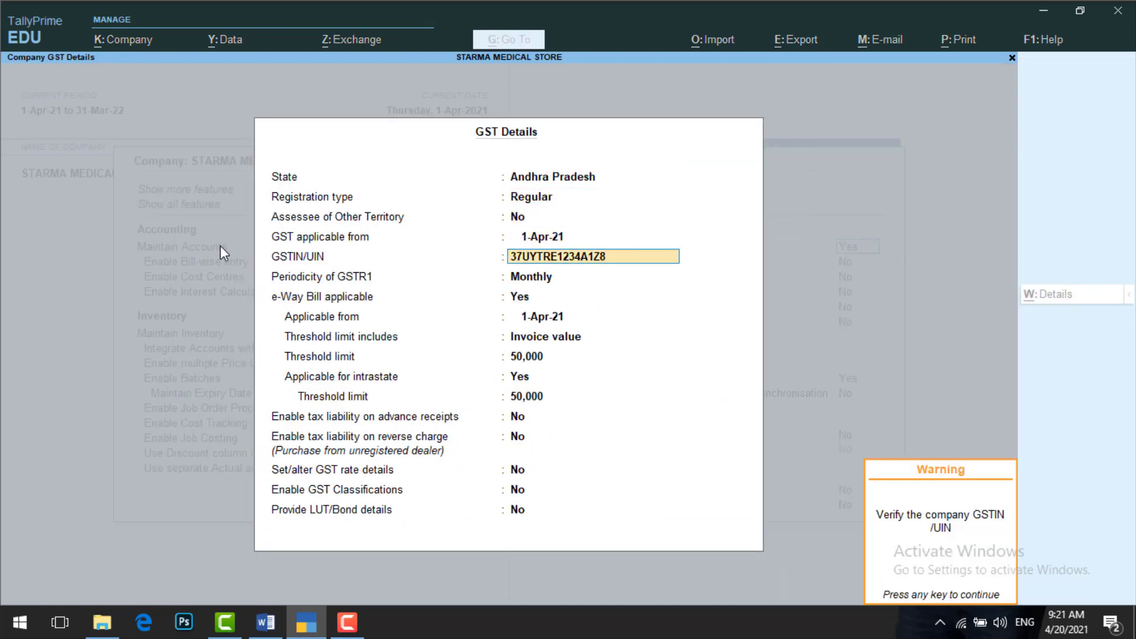
key("Return")
key("Return")
key("Return")
key("Return")
key("Return")
key("Return")
key("Return")
key("Return")
key("Return")
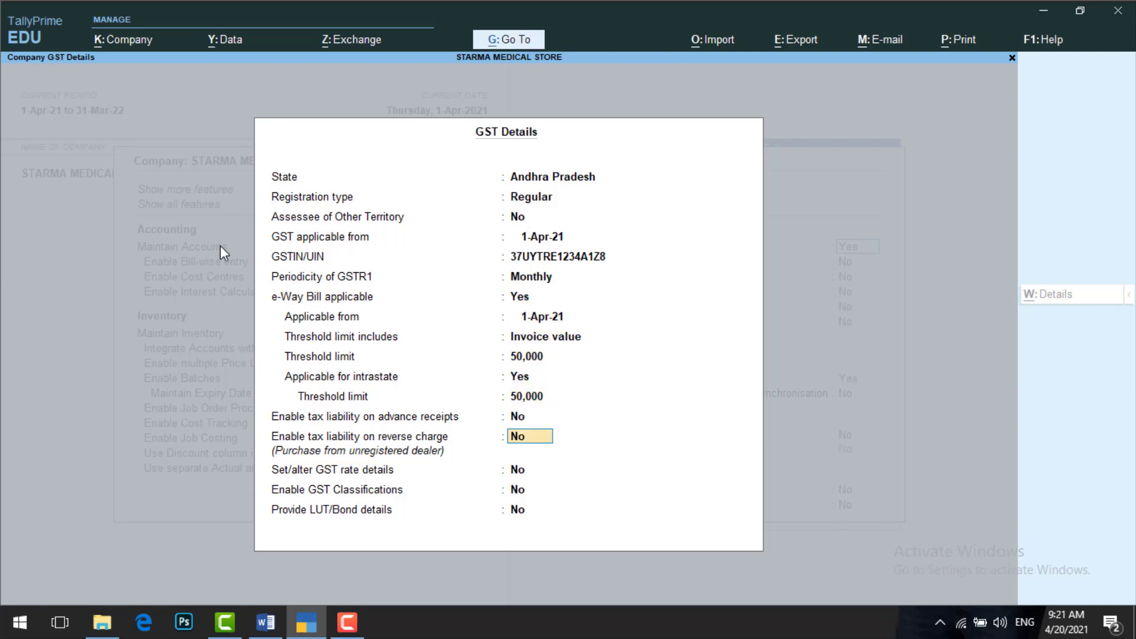
key("Return")
key("Return")
key("Return")
key("Return")
key("Return")
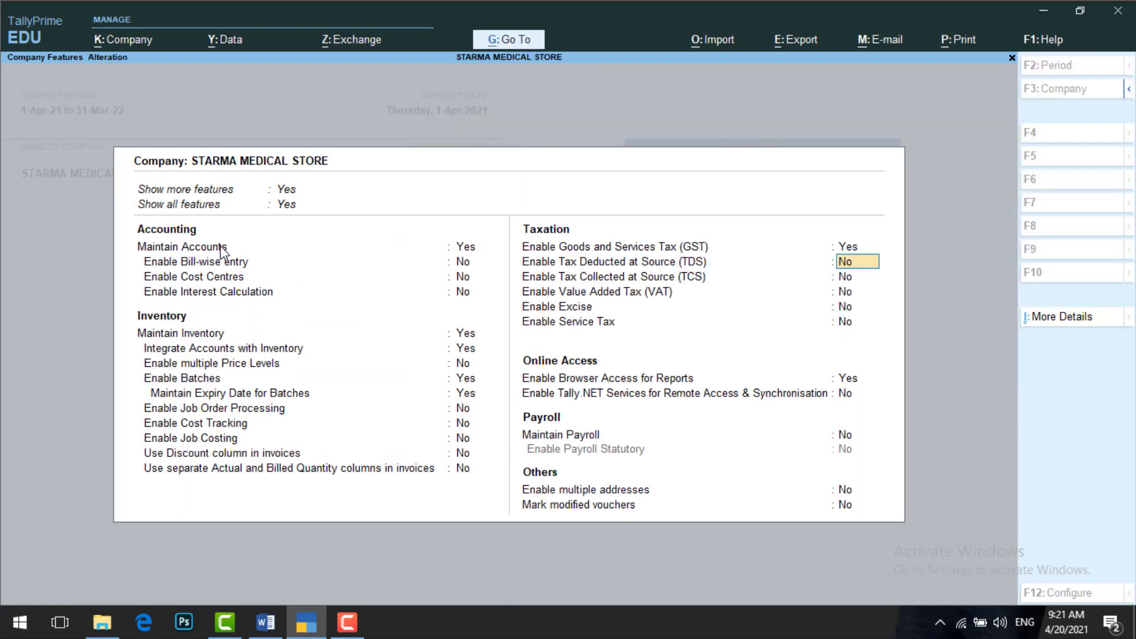
Check the remaining taxation, online access, payroll and other company features, and accept the feature settings
key("Return")
key("Return")
key("Return")
key("Return")
key("Return")
key("Return")
key("Return")
key("Return")
key("Return")
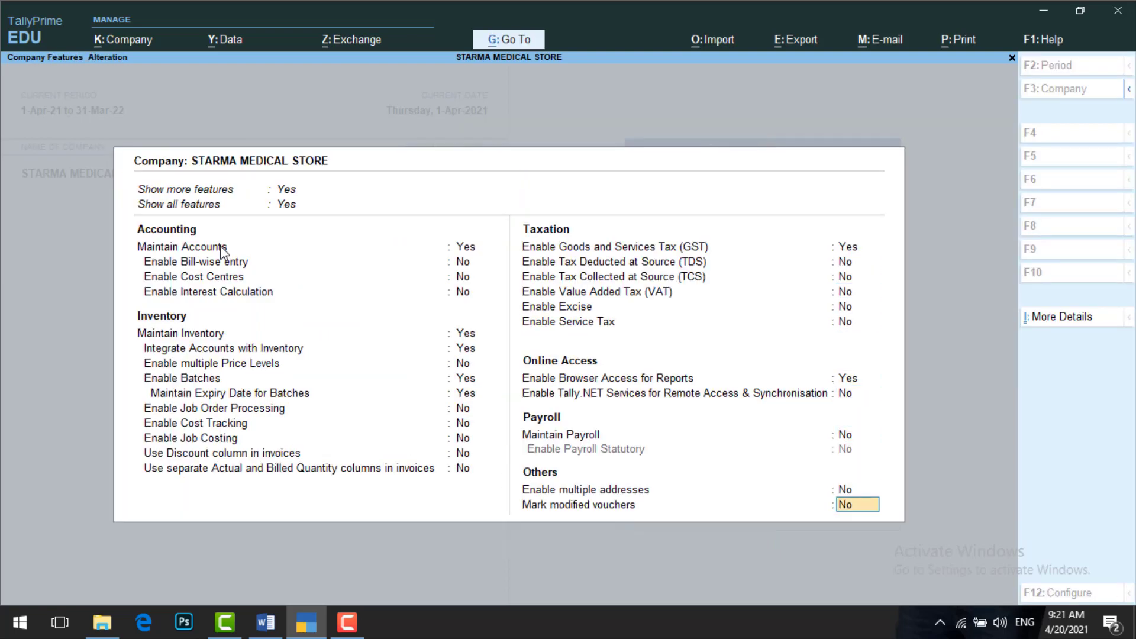
key("Return")
key("Return")
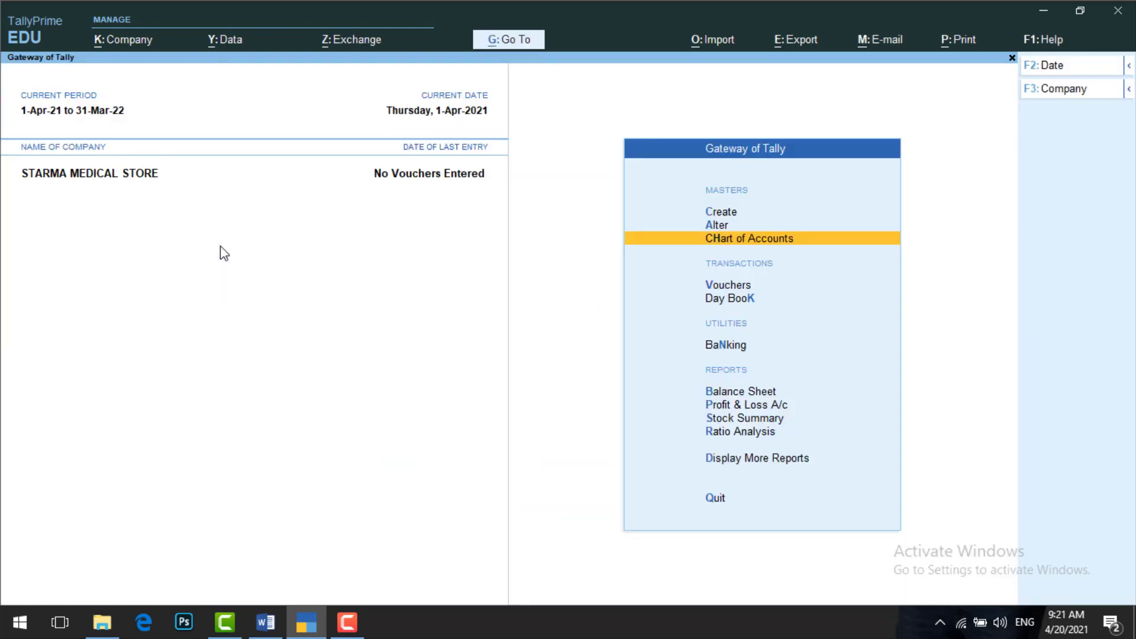
key("Up")
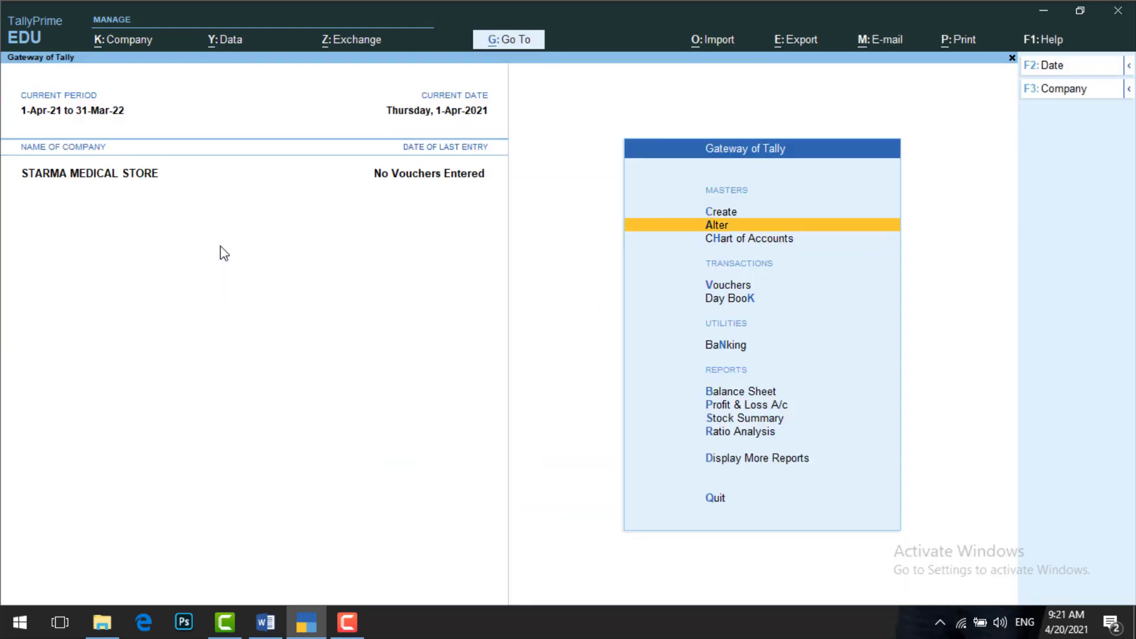
key("Up")
key("Return")
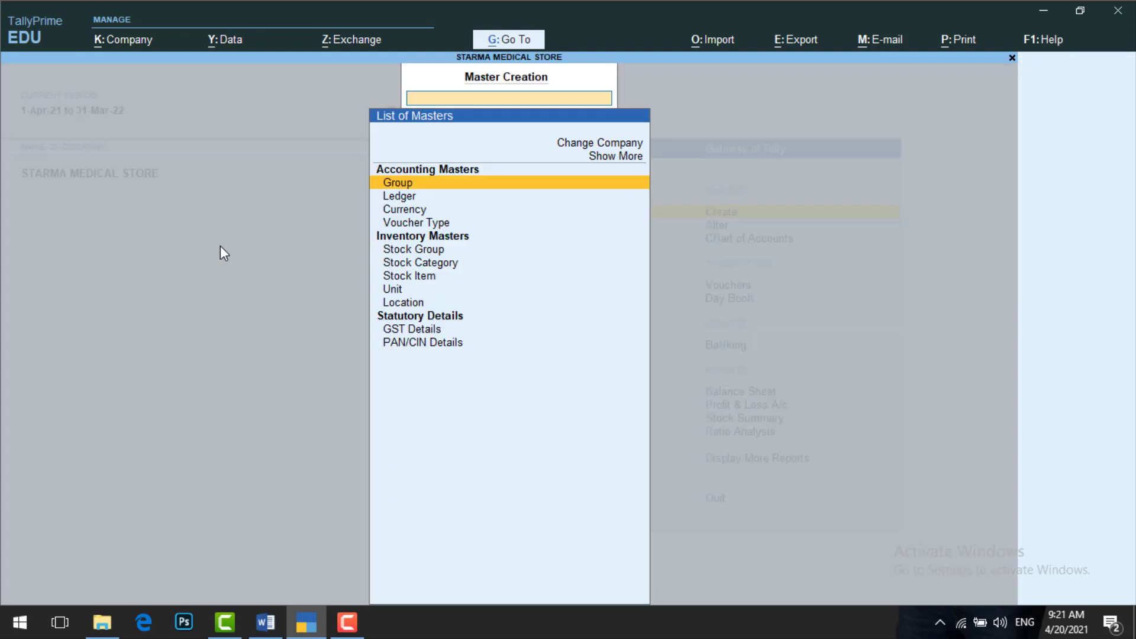
key("Down")
key("Return")
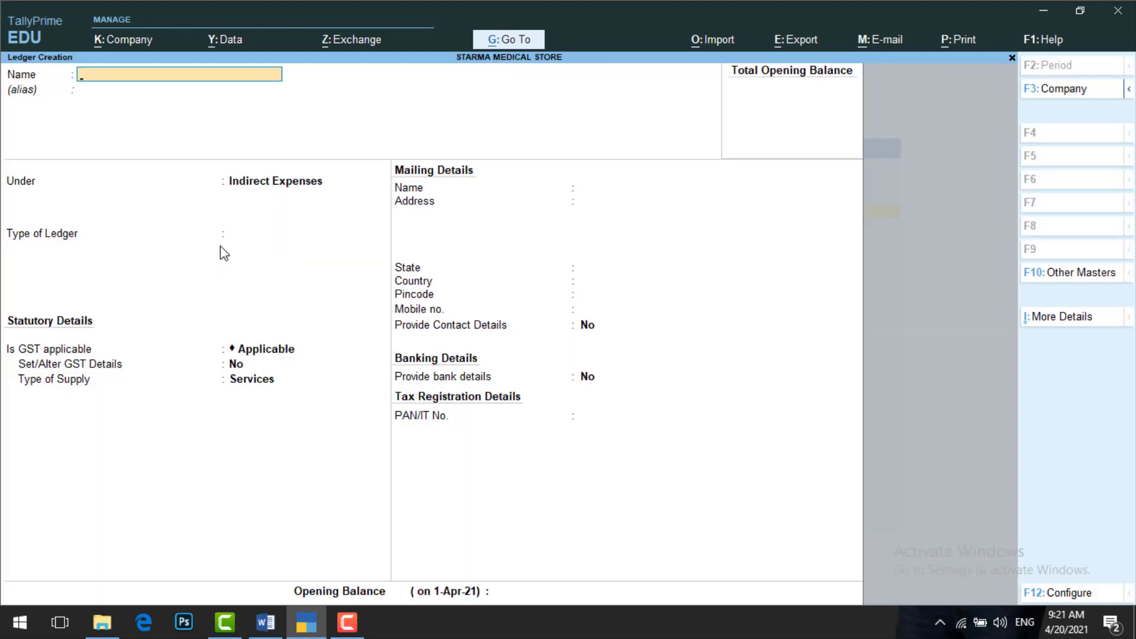
key("Escape")
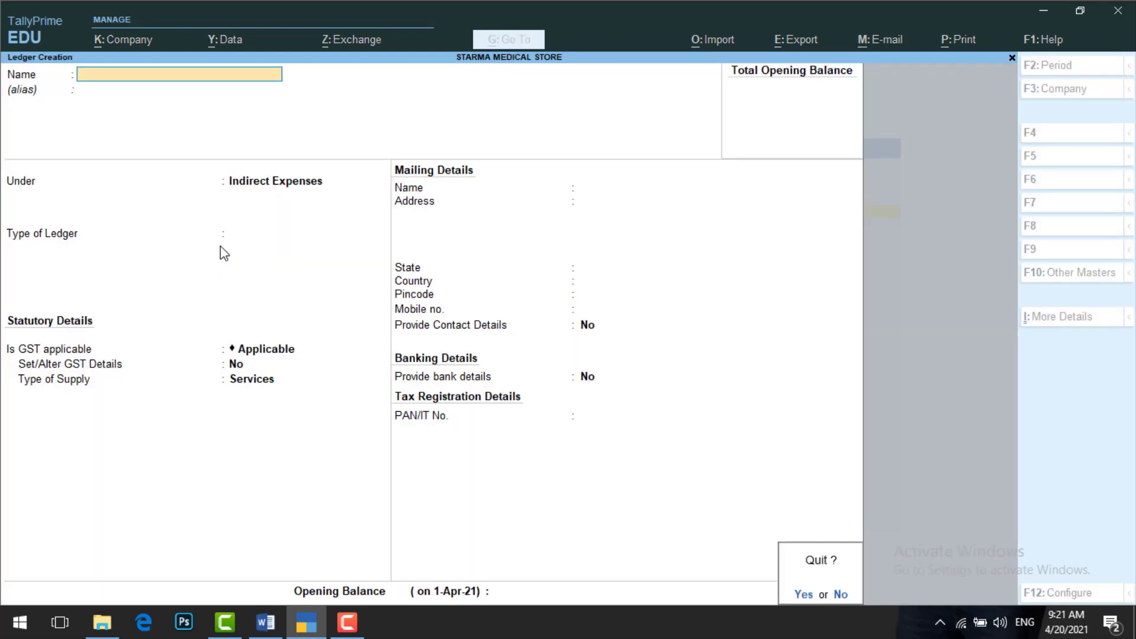
key("y")
key("Down")
key("Down")
key("Down")
key("Down")
key("Down")
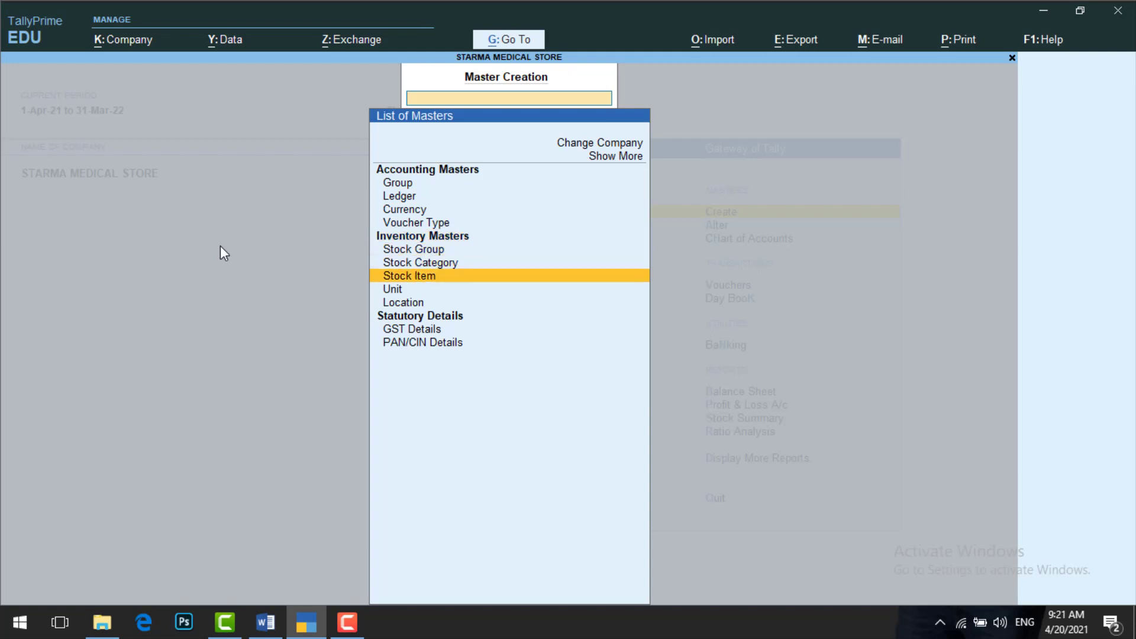
key("Down")
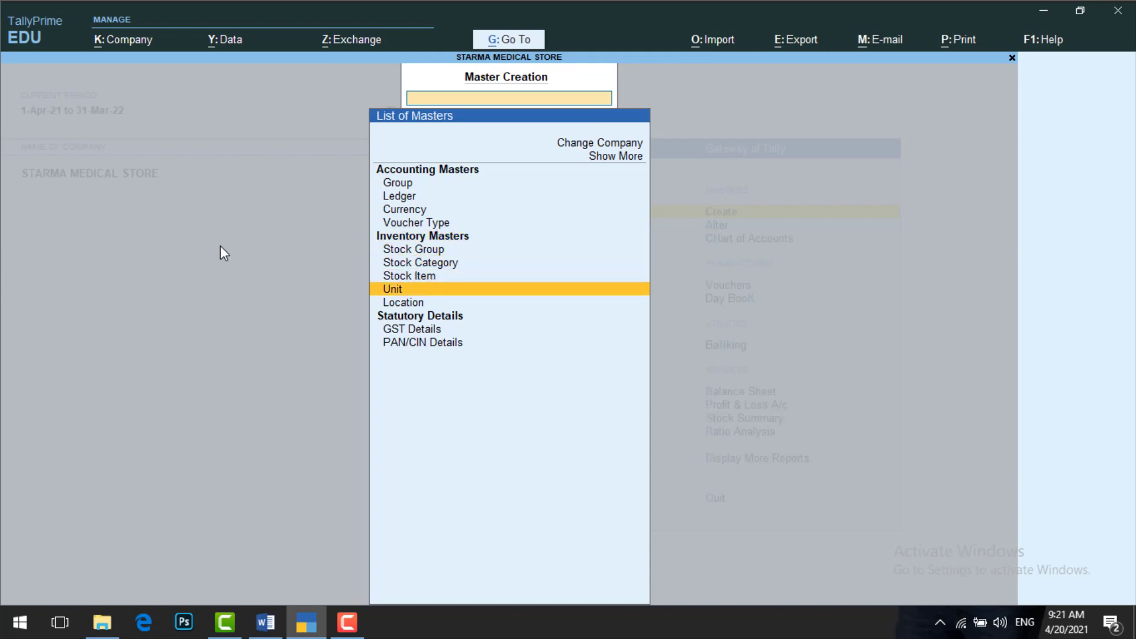
key("Escape")
Open the list of existing ledgers for alteration and review every ledger from Capital to Tele Bill
key("Down")
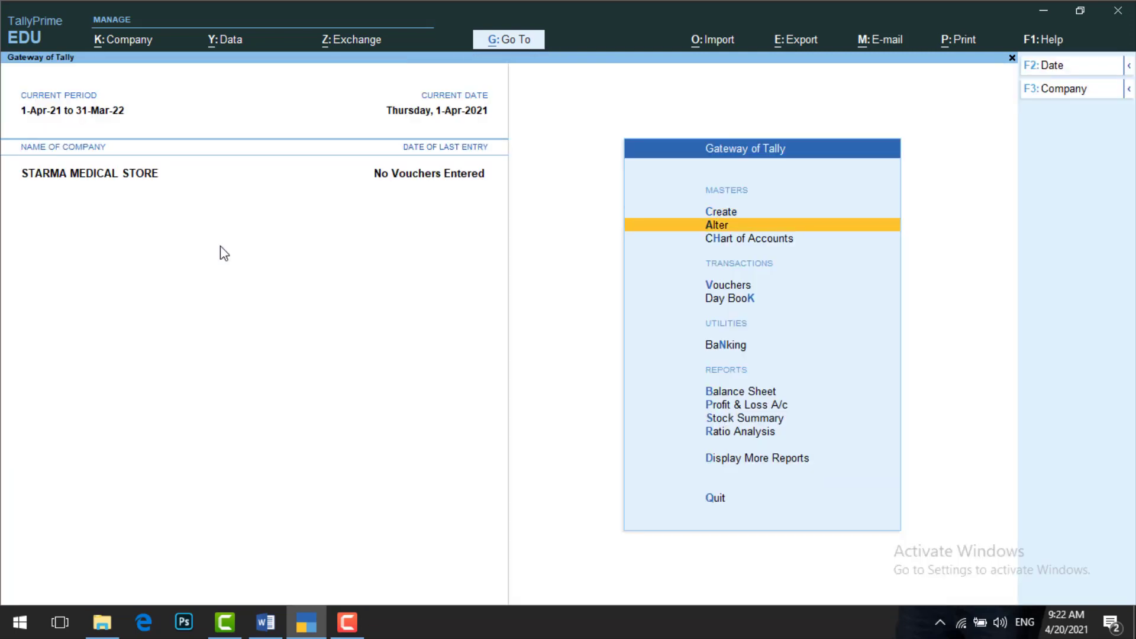
key("Return")
key("Down")
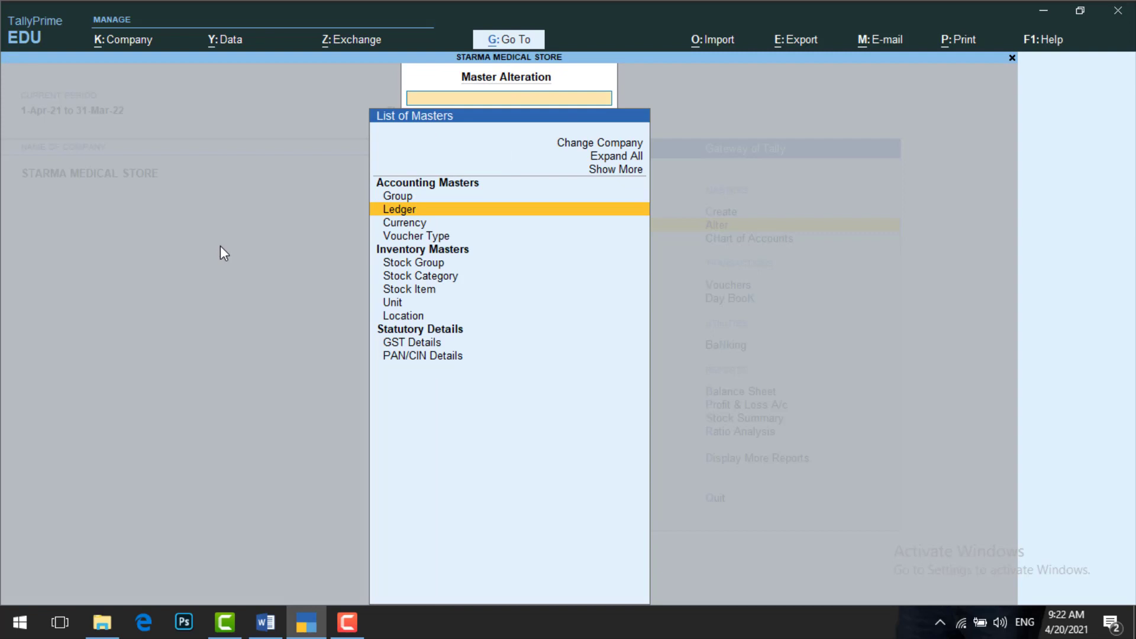
key("Return")
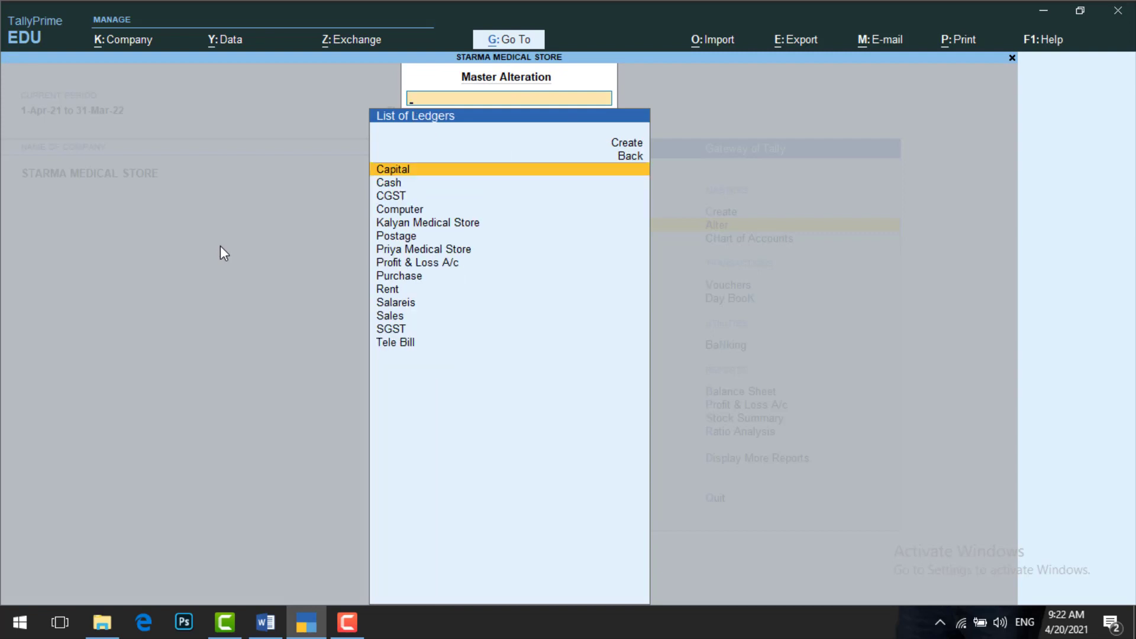
key("Down")
key("Down")
key("Down")
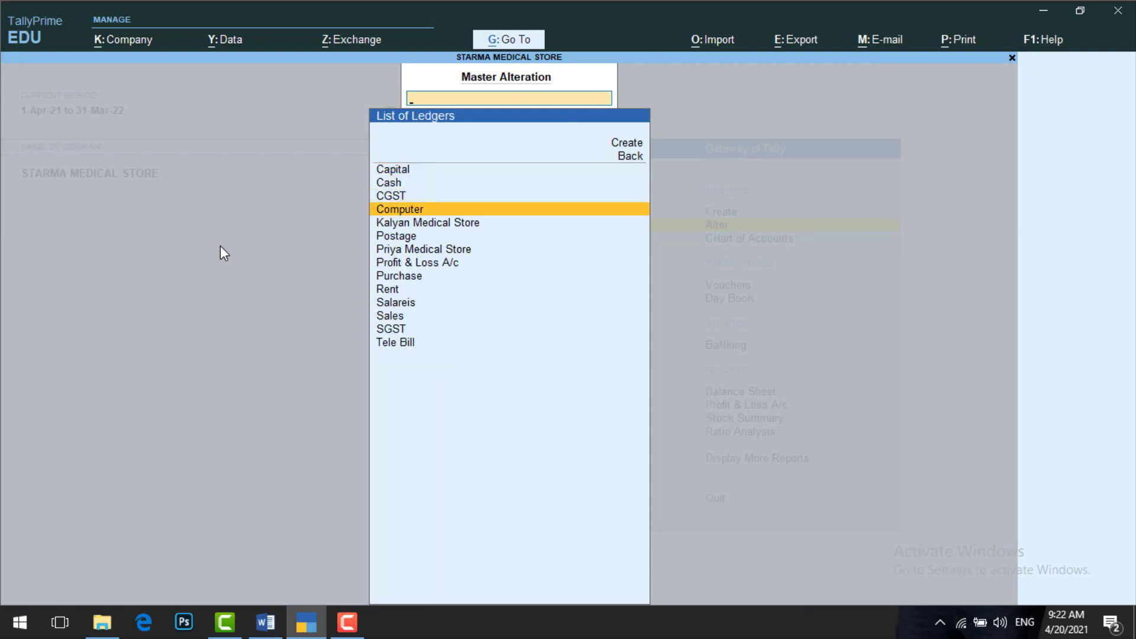
key("Down")
key("Down")
key("Down")
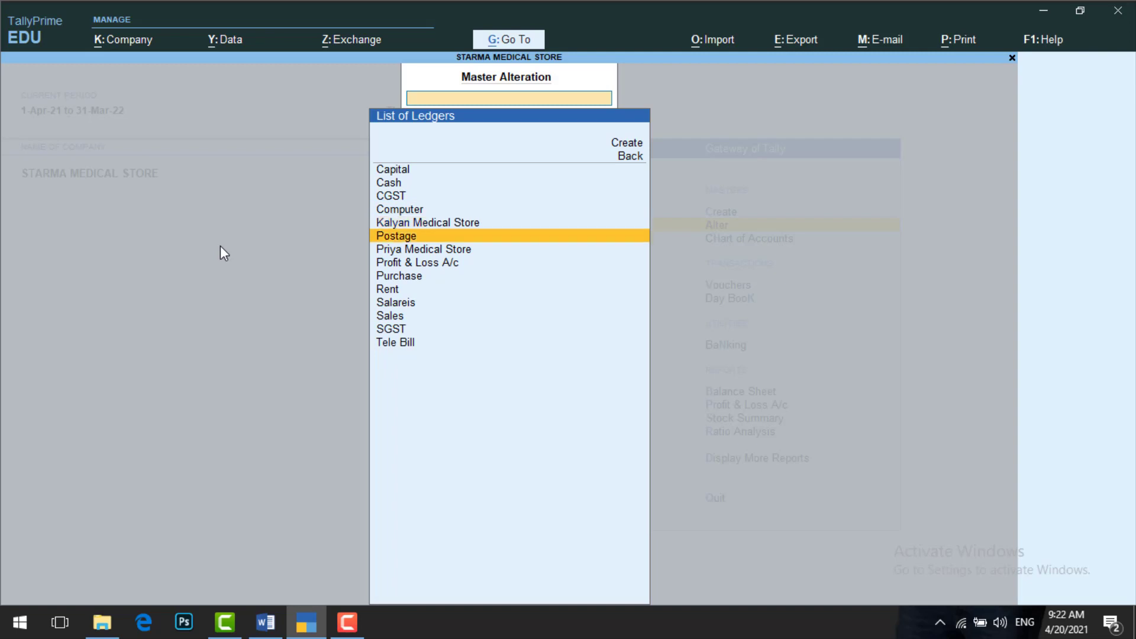
key("Down")
key("Down")
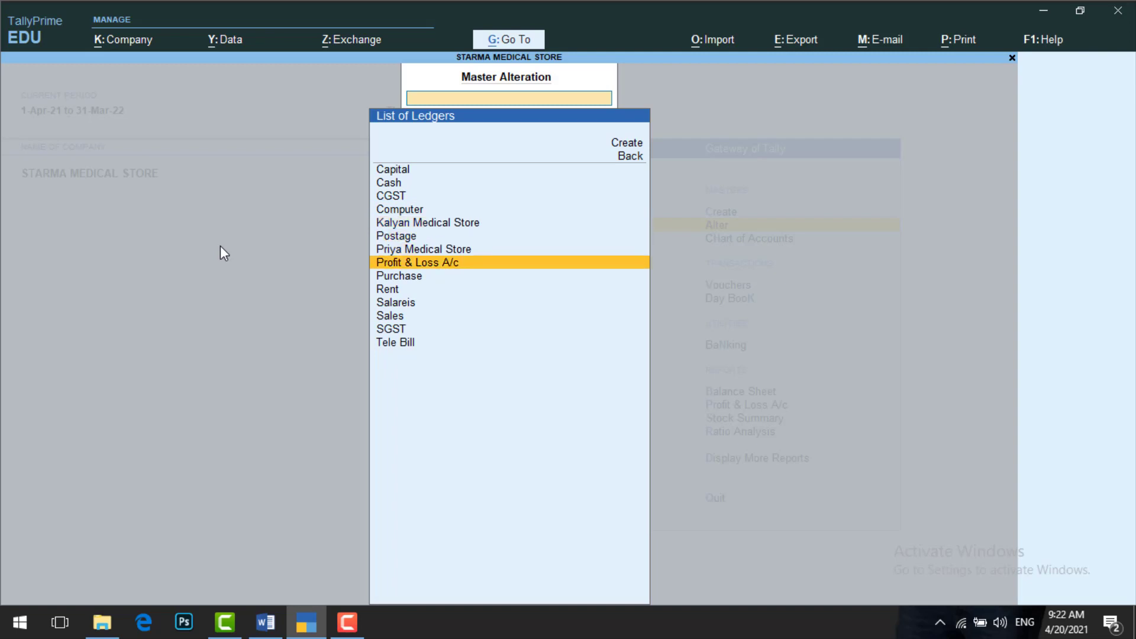
key("Down")
key("Down")
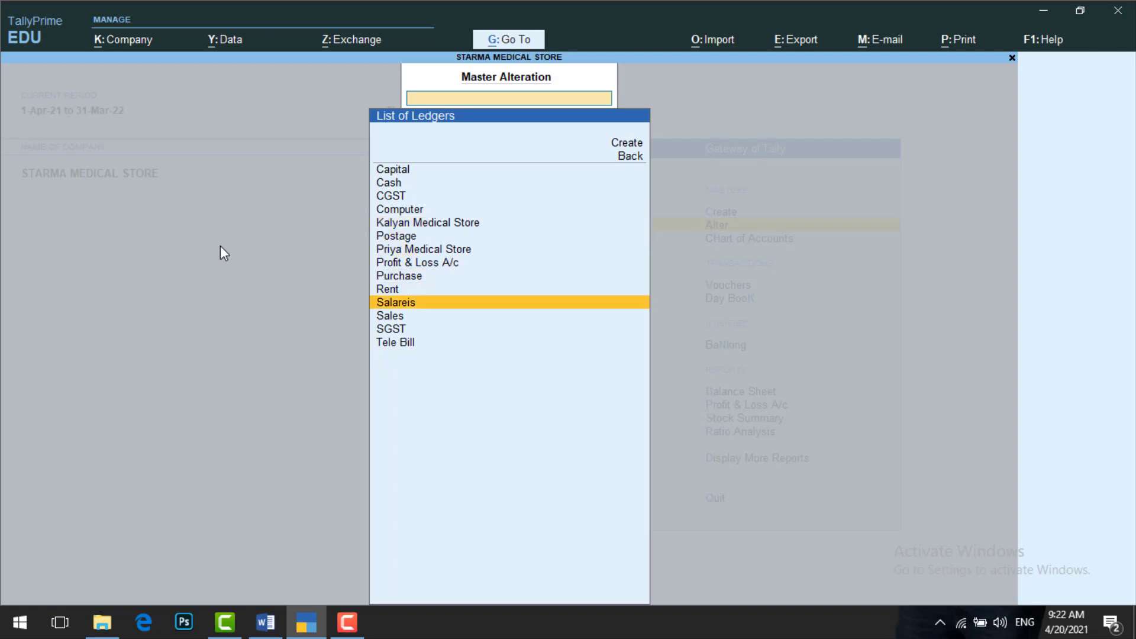
key("Down")
key("Down")
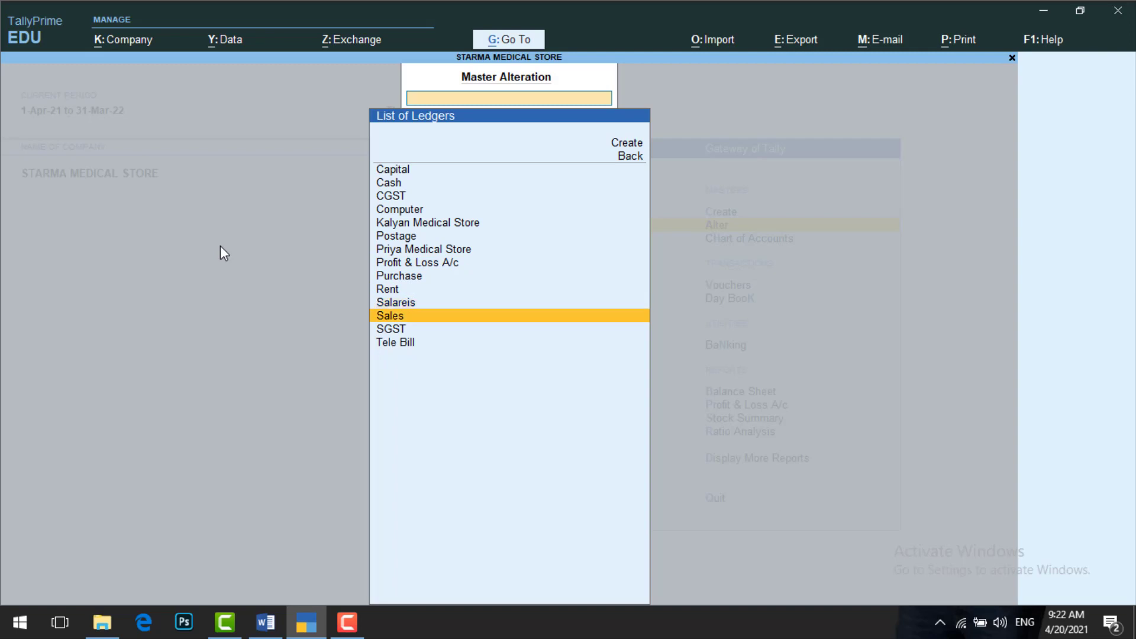
key("Down")
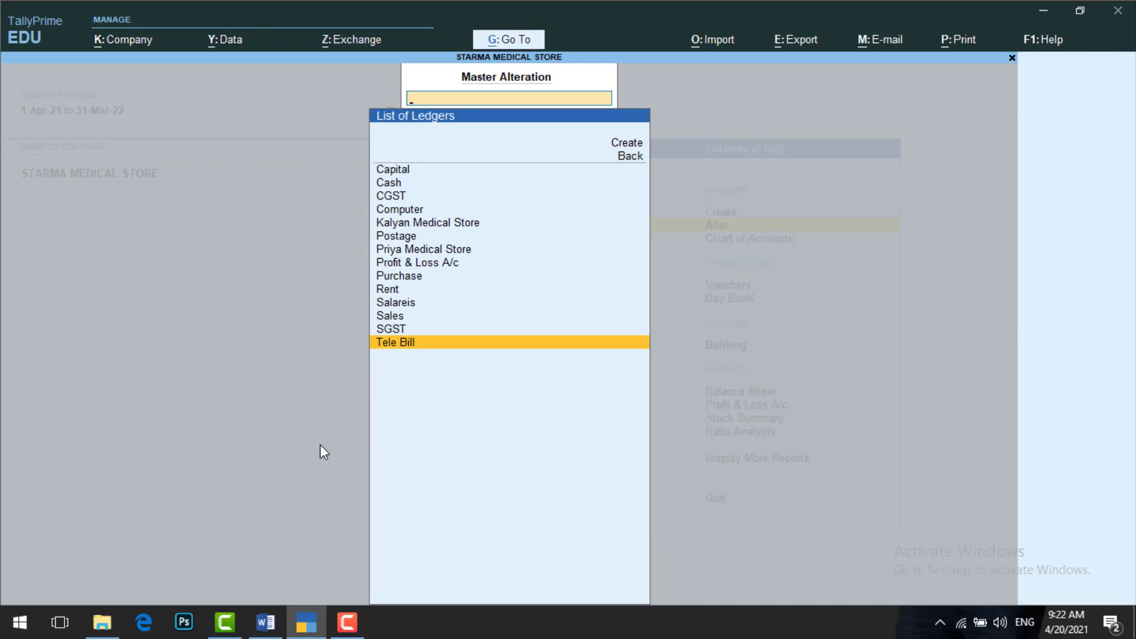
Switch to the Word document and read the medical store exercise from the capital entry to the expenses
left_click(278, 625)
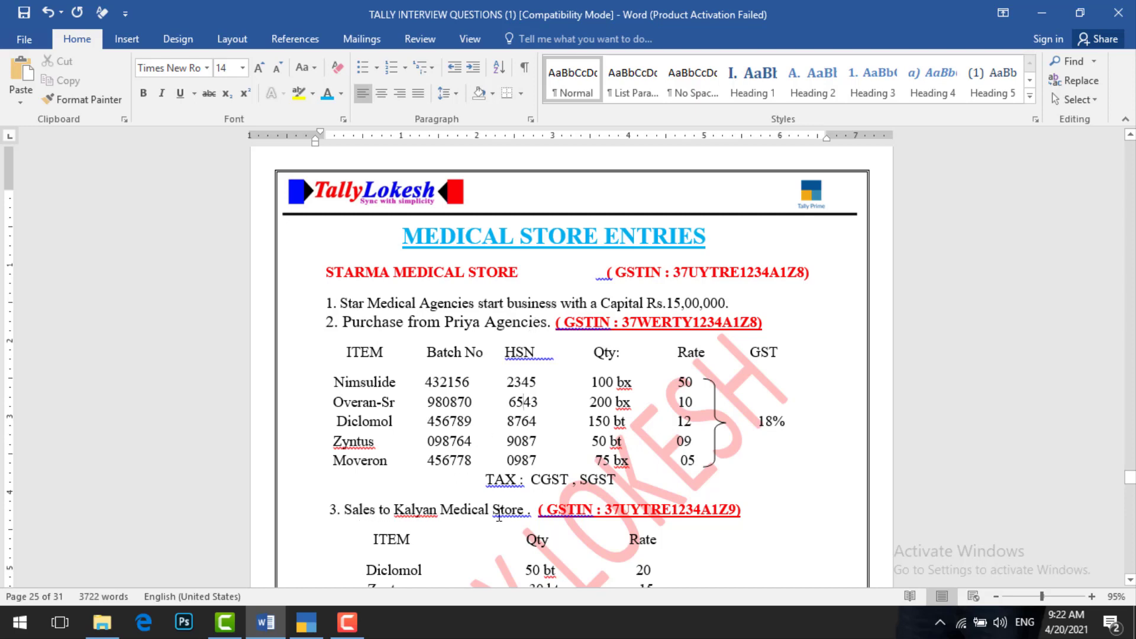
left_click(1130, 581)
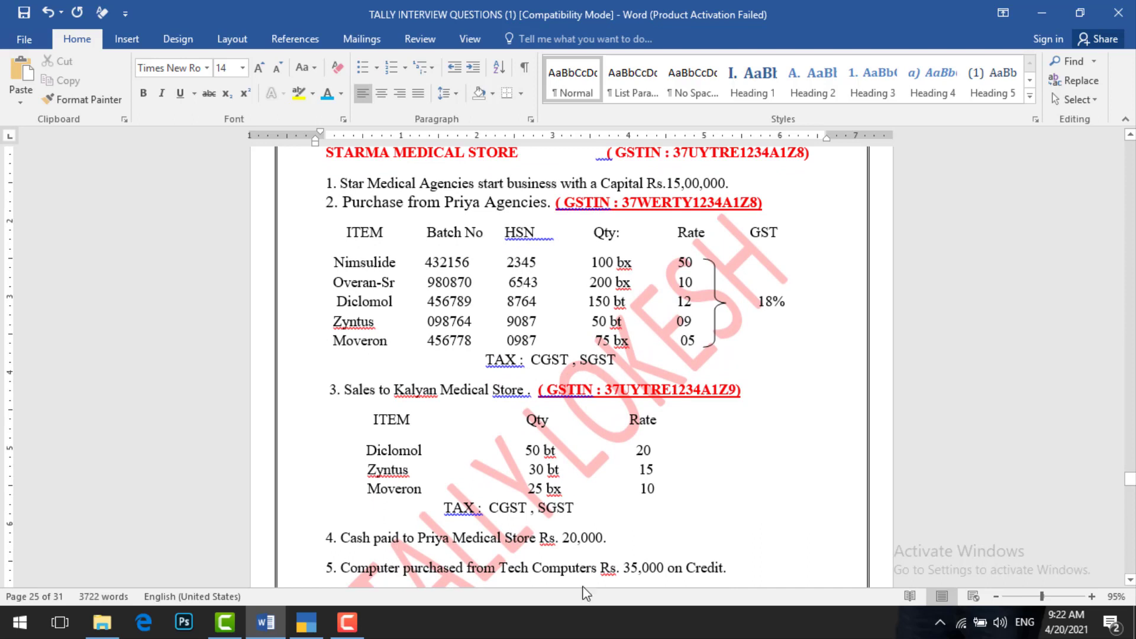
left_click(1129, 579)
left_click_drag(1130, 581, 1129, 581)
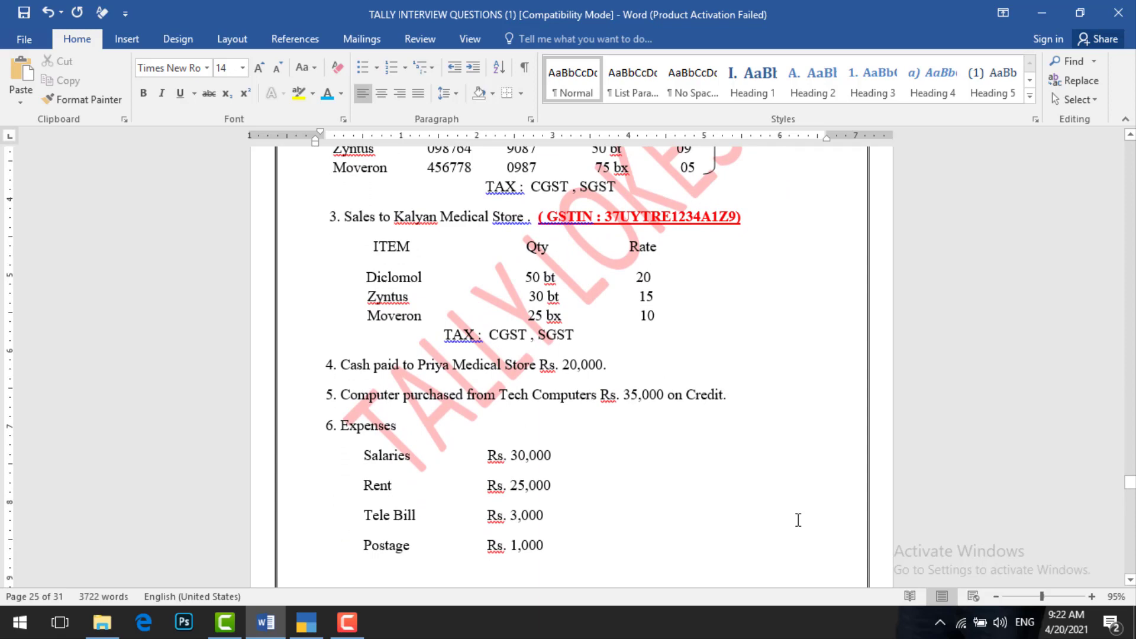
left_click(1133, 236)
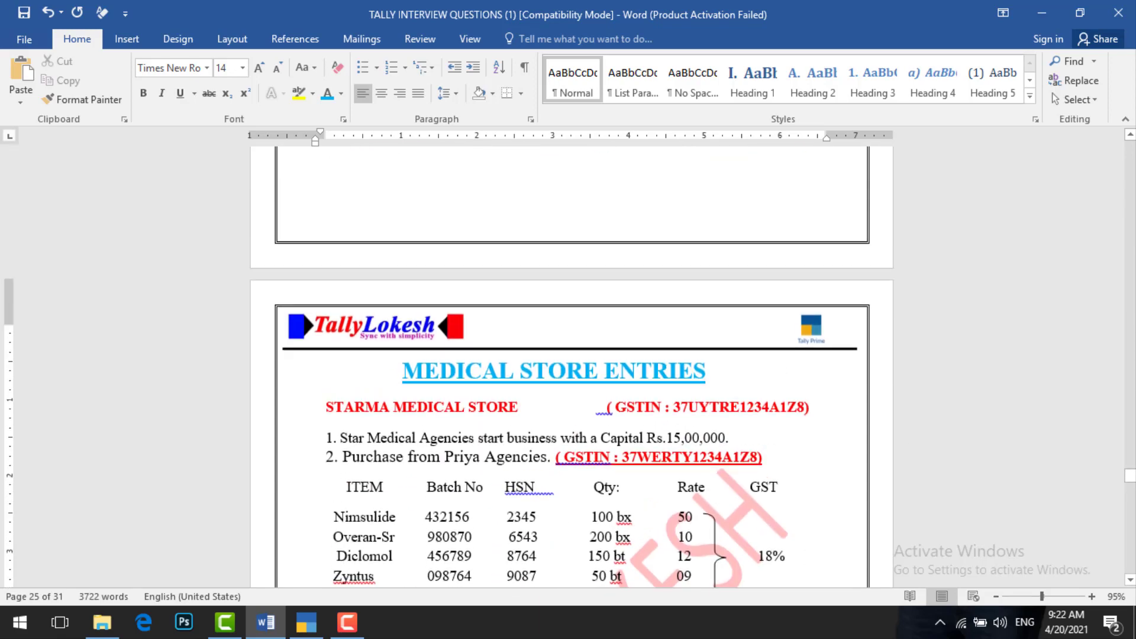
left_click_drag(1130, 579, 1130, 580)
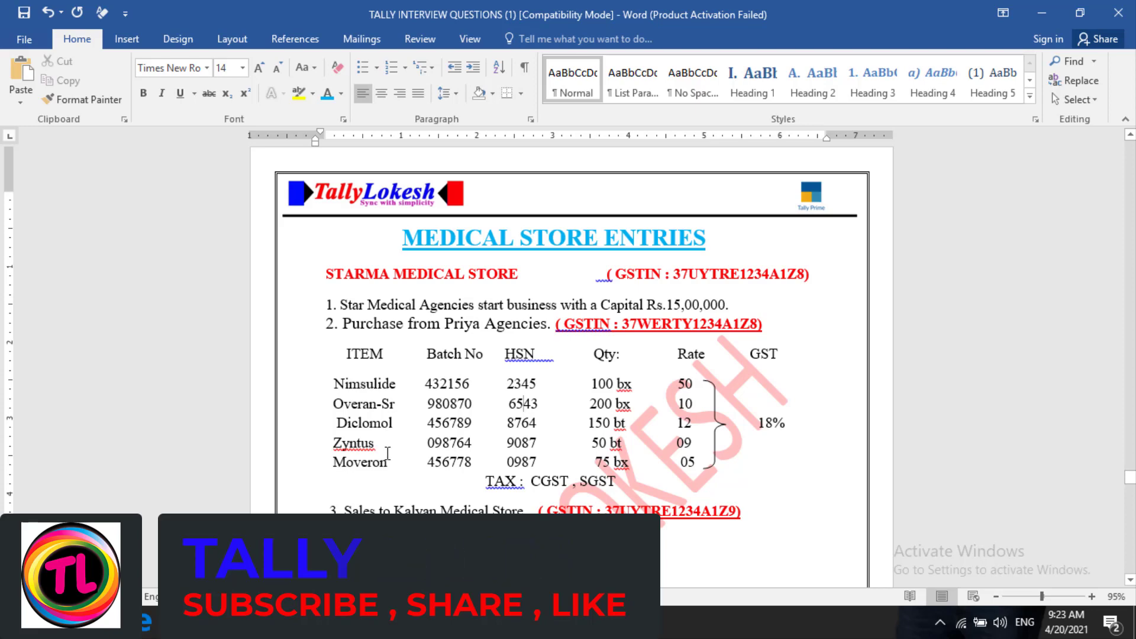
Return to TallyPrime and review the existing bt and bx units through master alteration
key("alt+Tab")
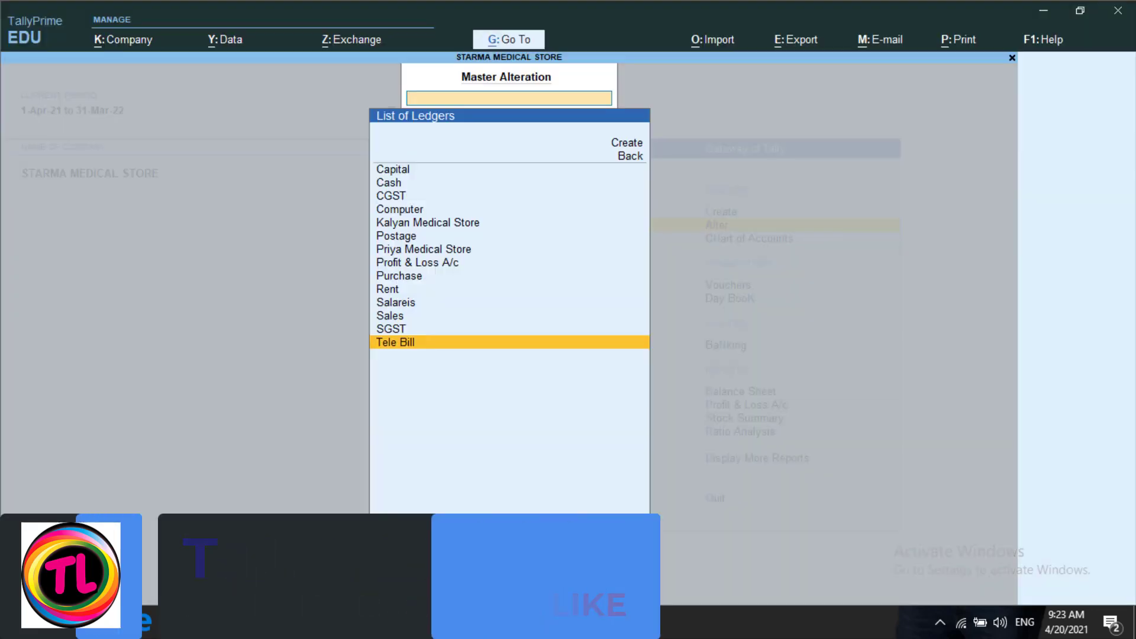
key("Escape")
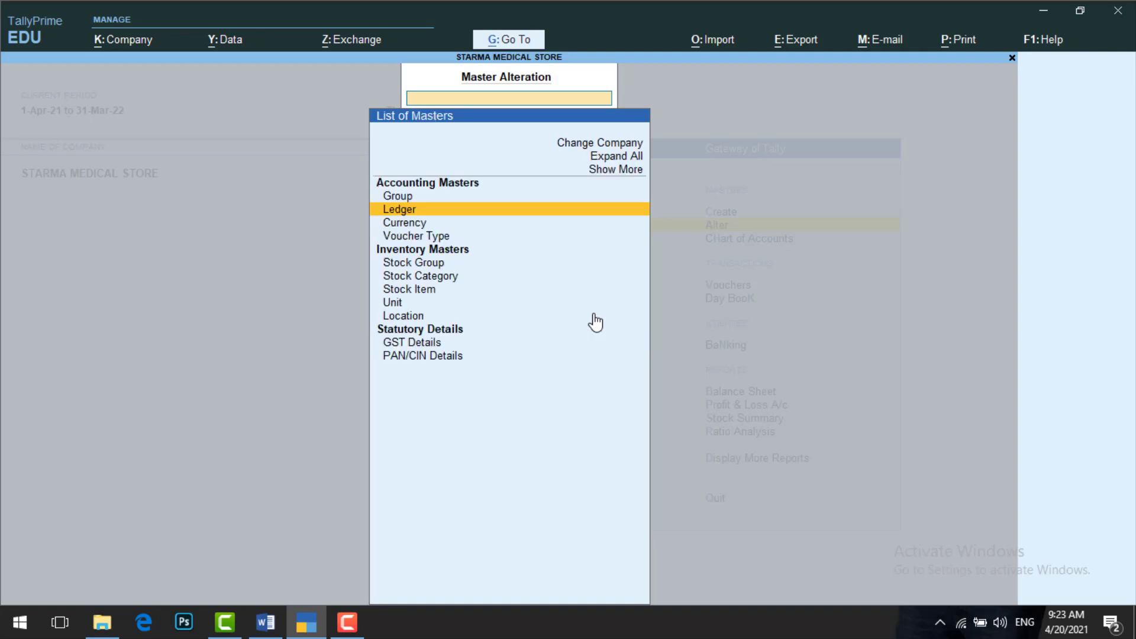
key("Down")
key("Down")
key("Down")
key("Down")
key("Down")
key("Down")
key("Down")
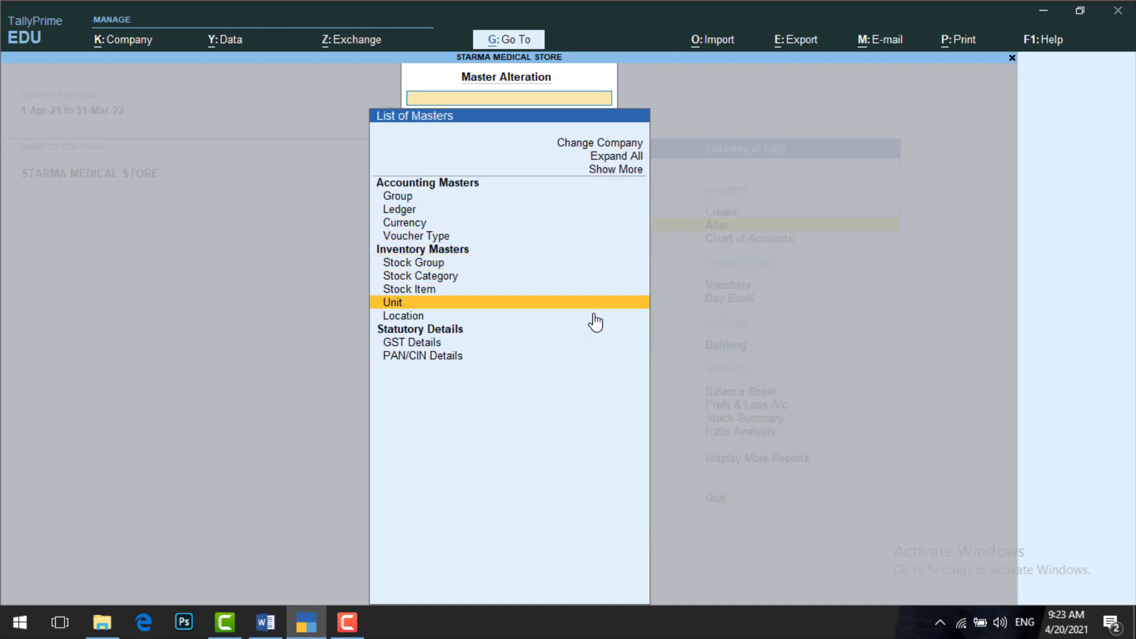
key("Return")
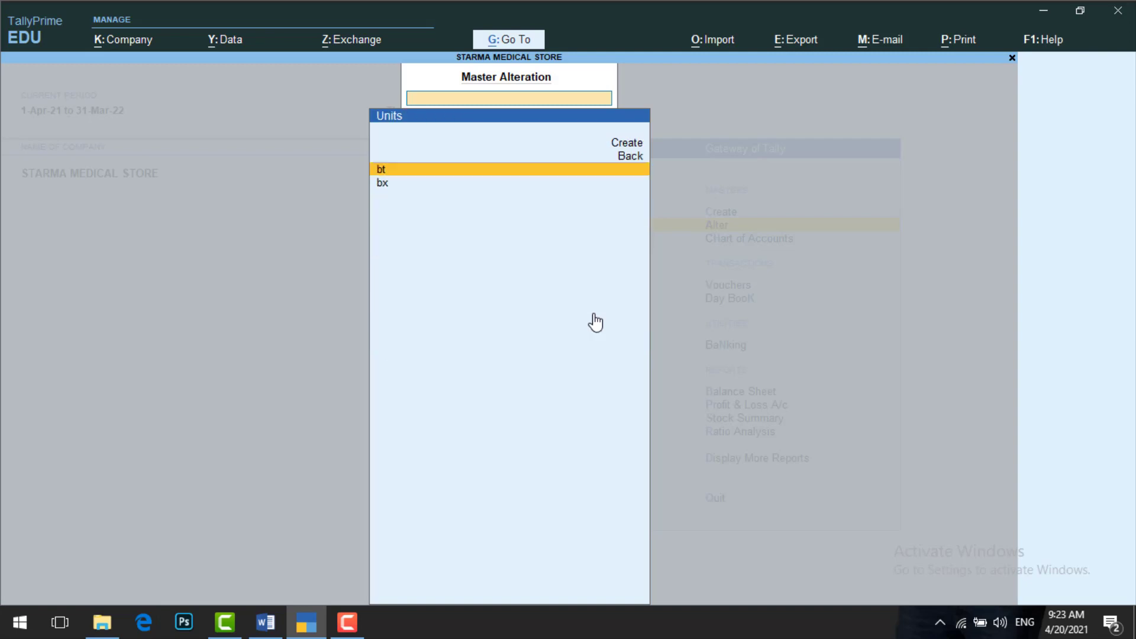
key("Return")
key("Escape")
key("Down")
key("Return")
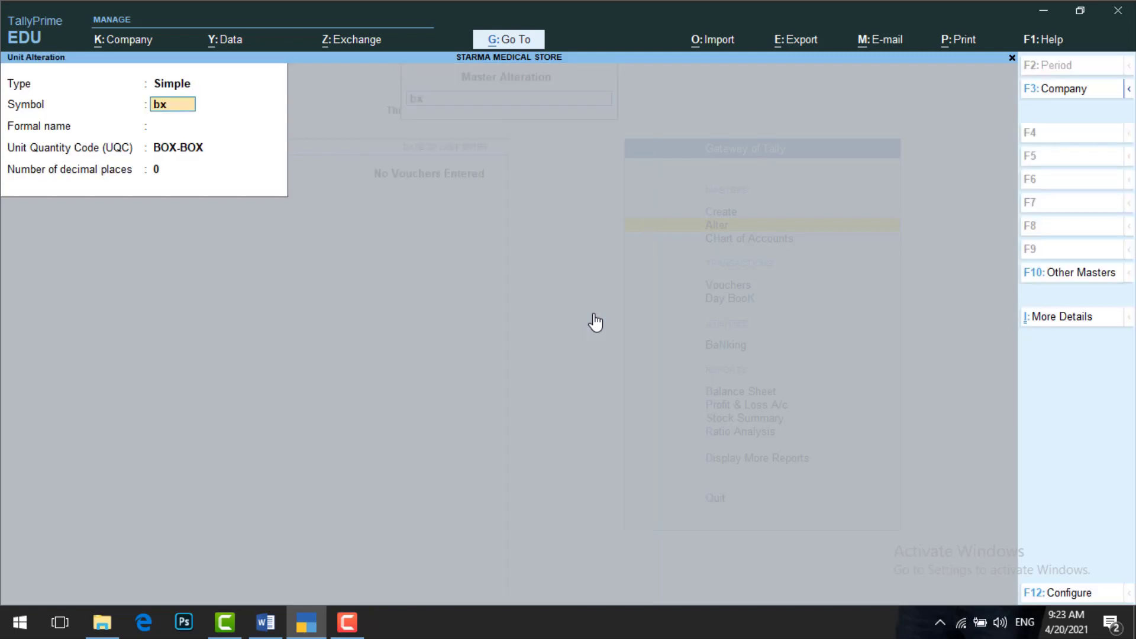
key("Escape")
key("Escape")
Open the Nimsulide stock item for alteration
key("Up")
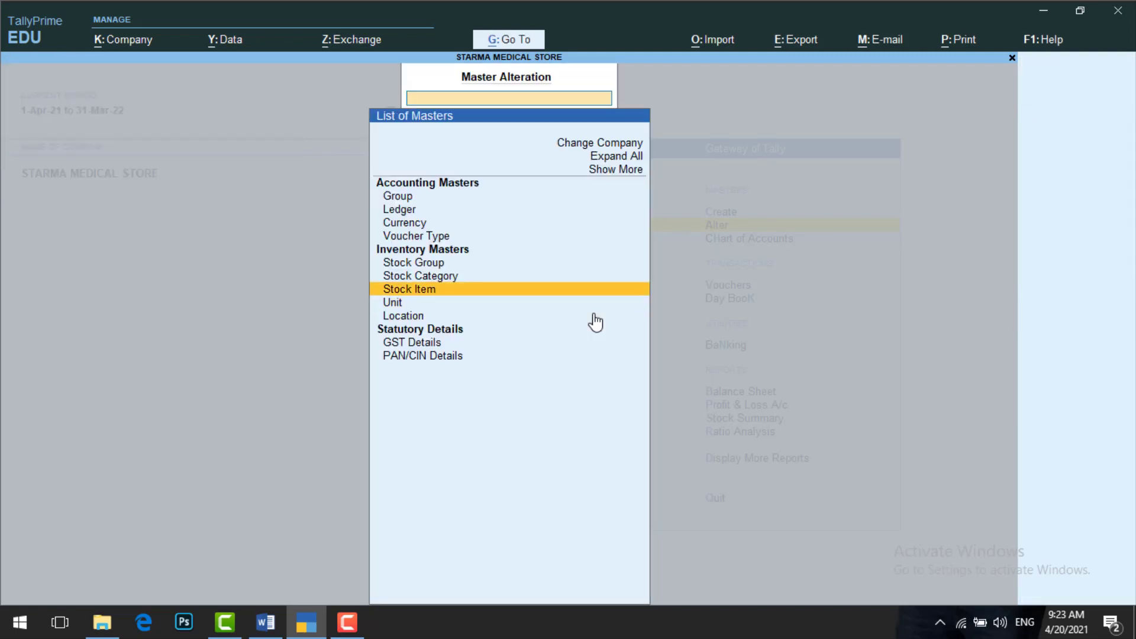
key("Return")
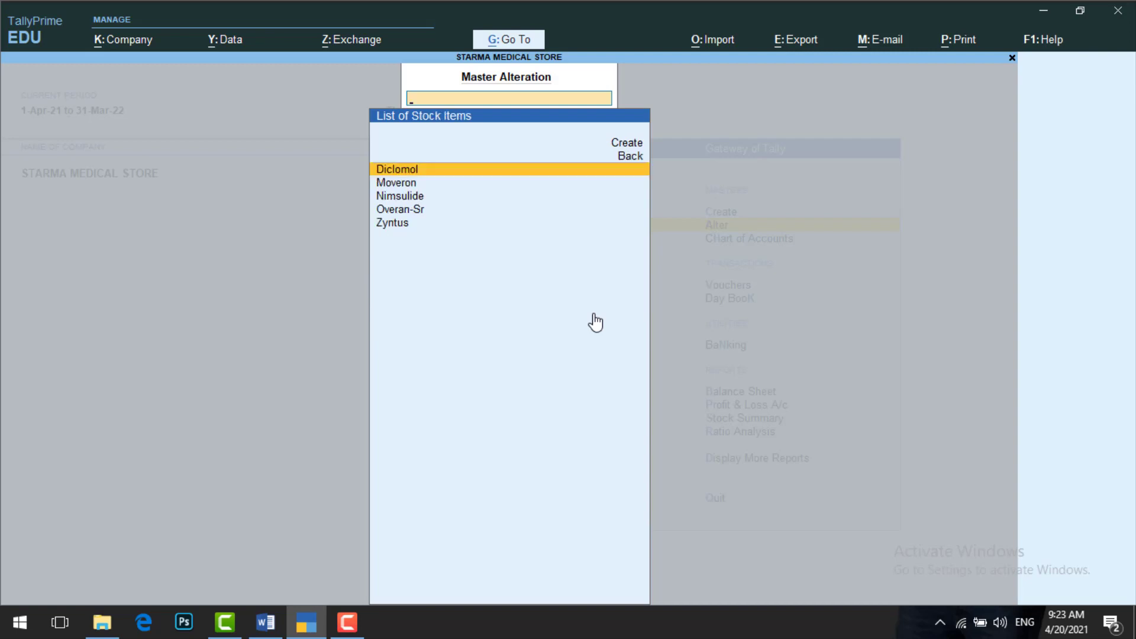
key("Down")
key("Down")
key("Down")
key("Up")
key("Return")
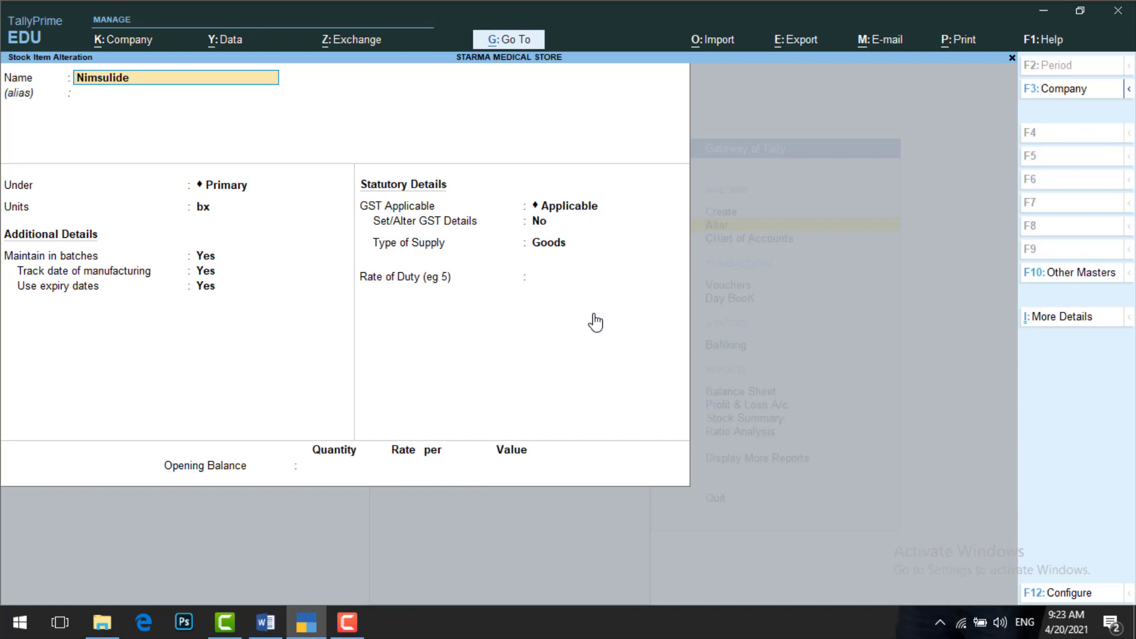
Review Nimsulide's unit, batch, manufacturing date and expiry date settings
key("Return")
key("Return")
key("Return")
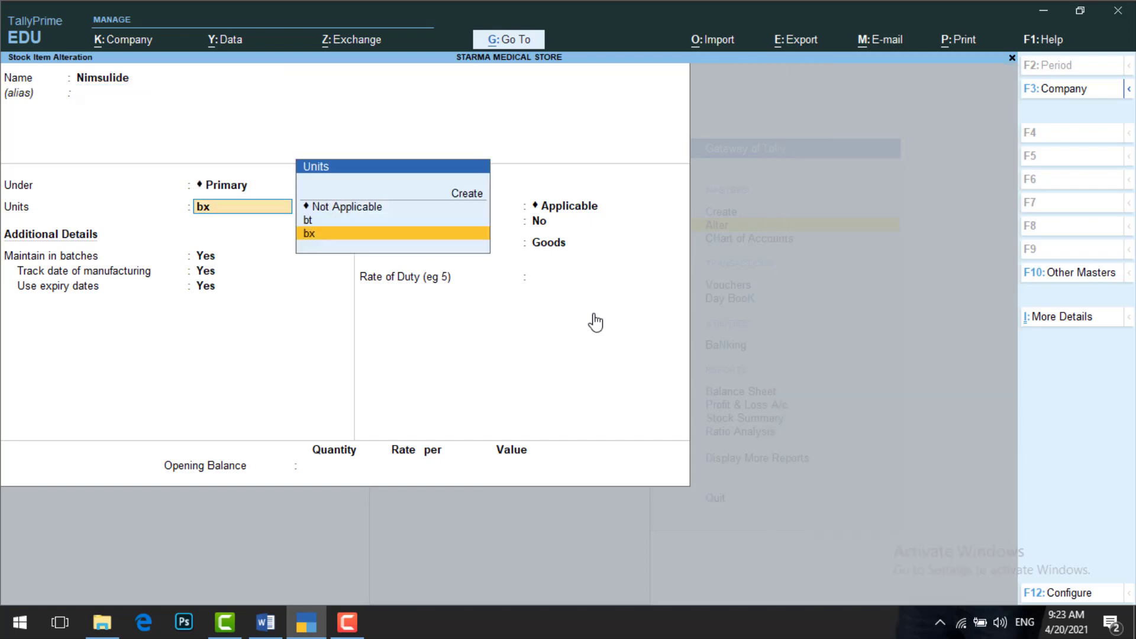
key("Return")
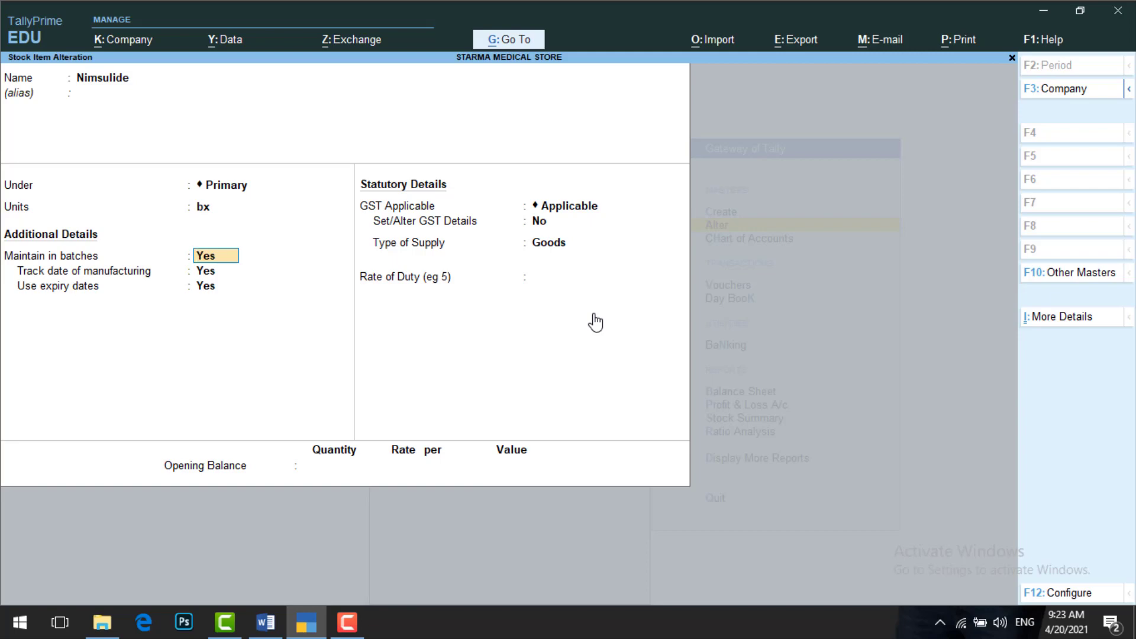
key("Return")
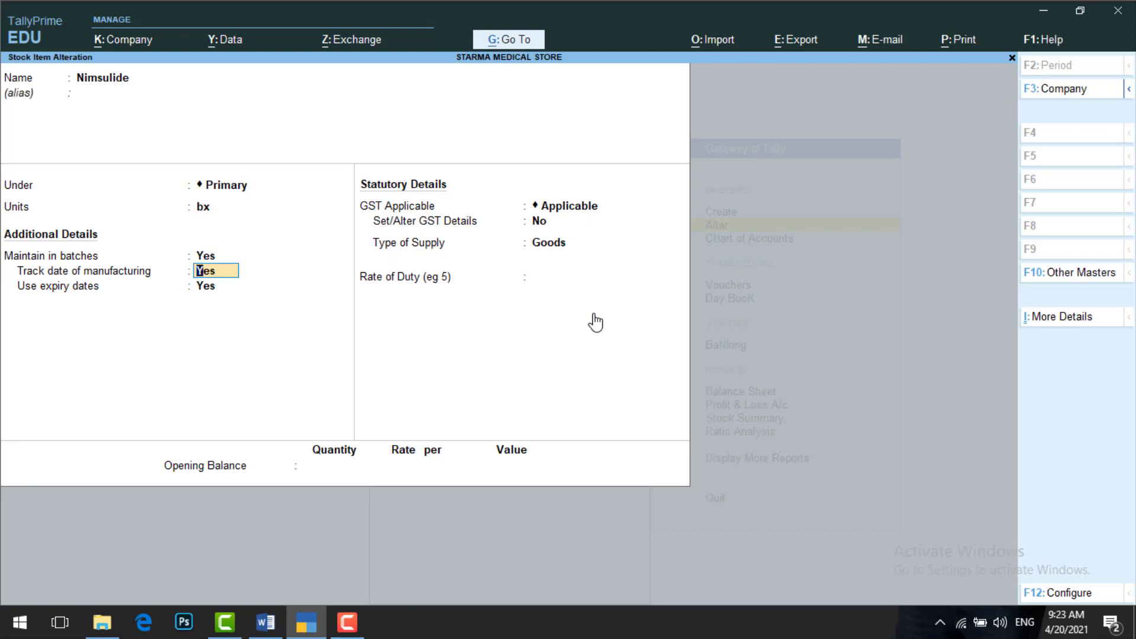
key("Return")
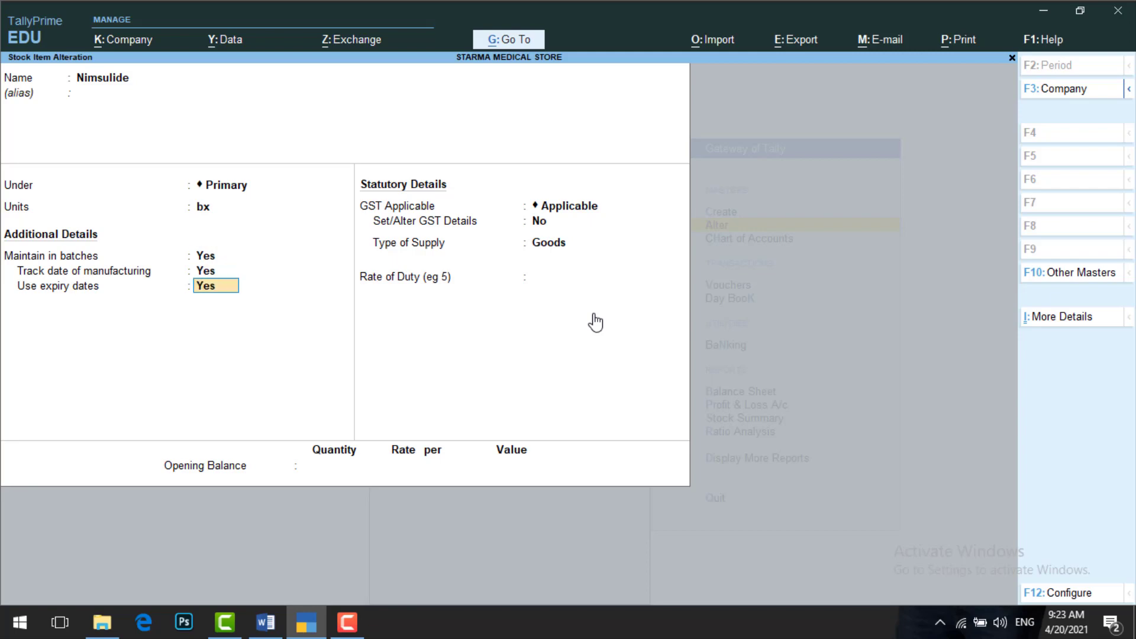
key("Return")
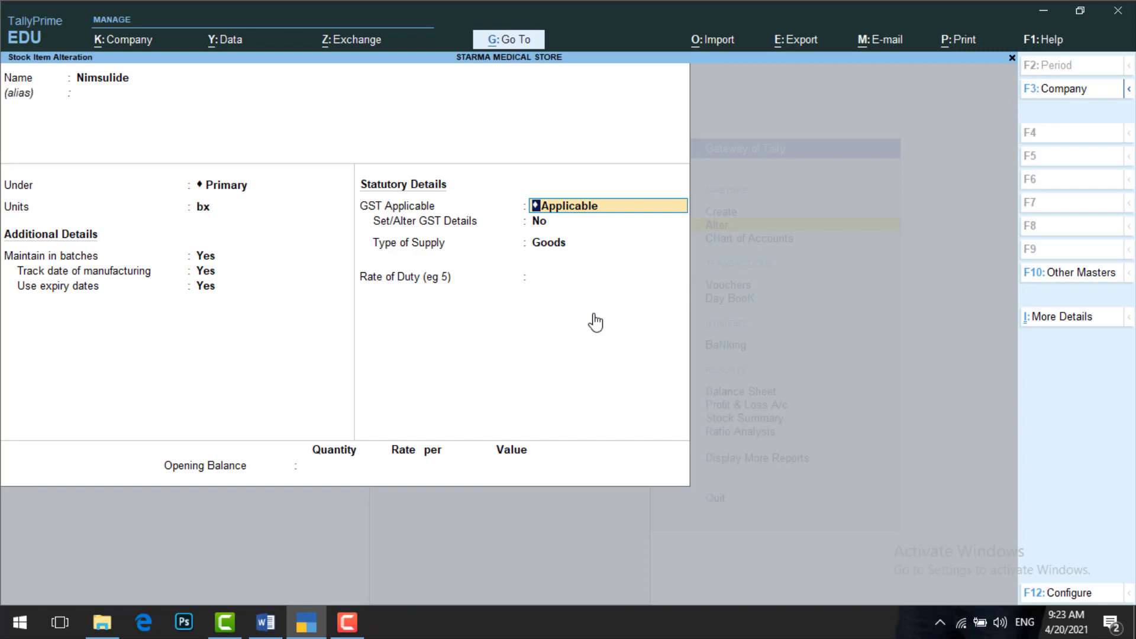
Open Nimsulide's GST details and review its tax rate history, including HSN code, calculation type and taxability
key("Return")
type("y")
key("Return")
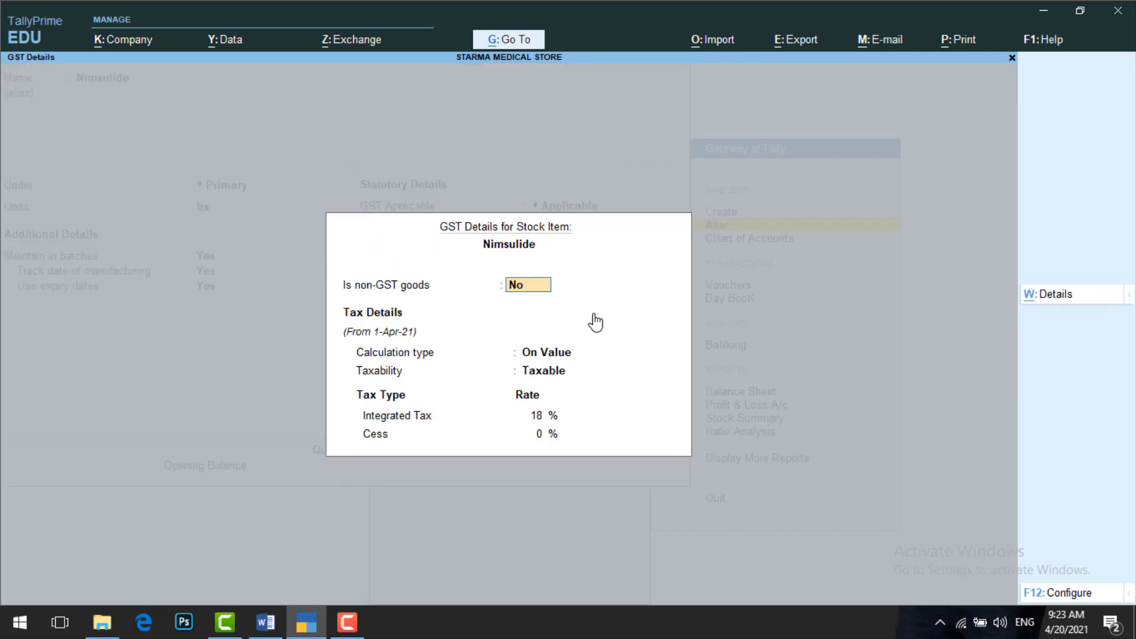
left_click(1058, 300)
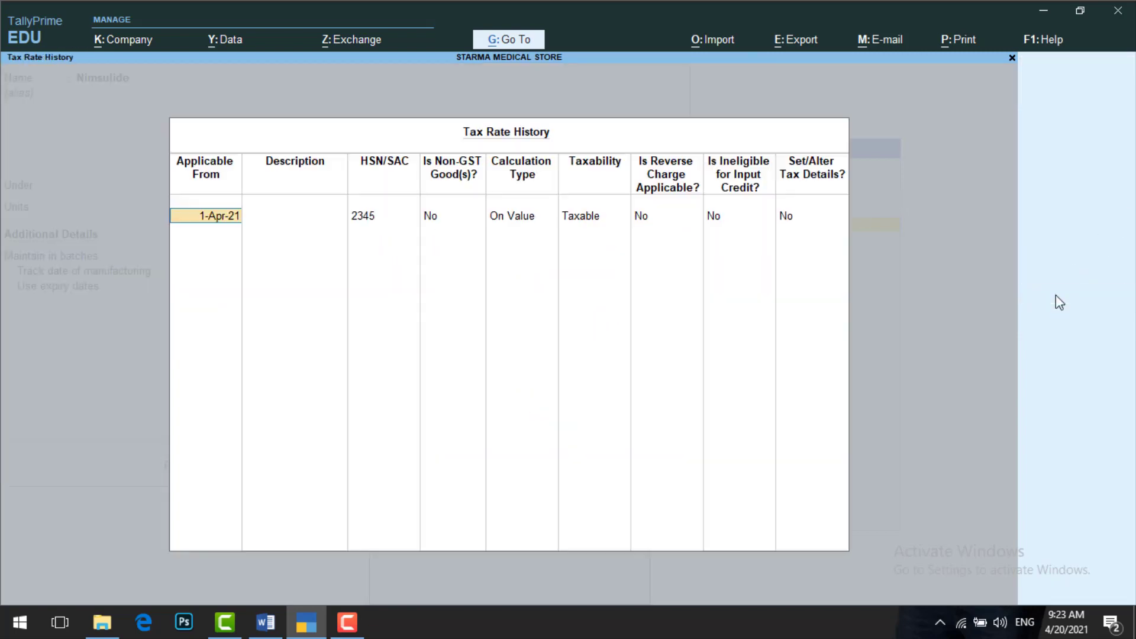
key("Return")
key("Return")
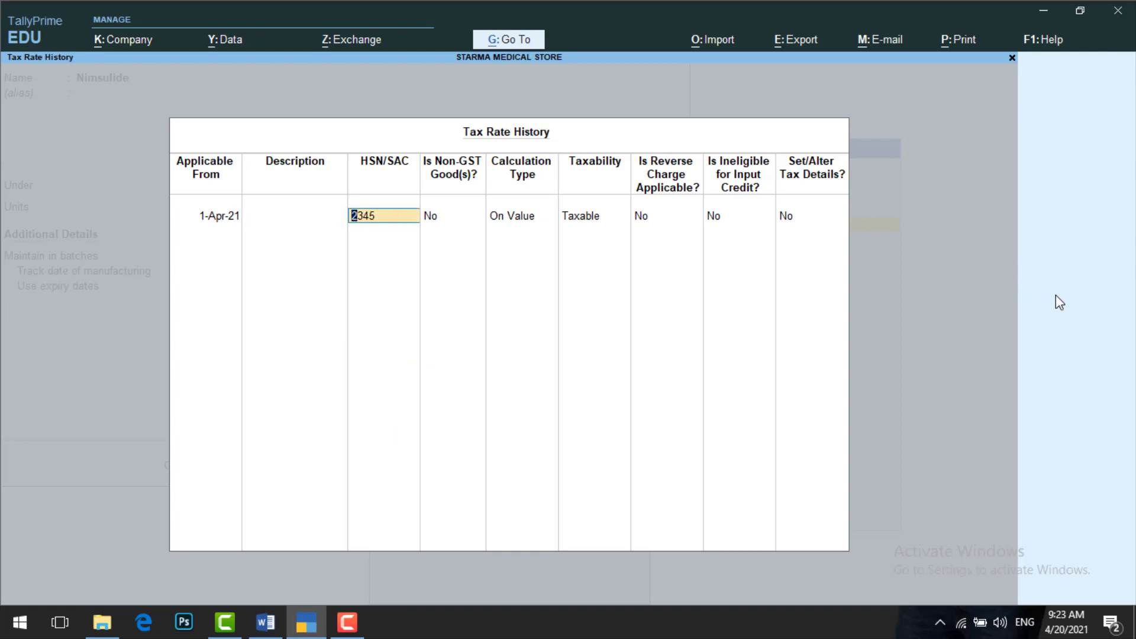
key("Return")
key("Return")
key("Return")
key("Return")
key("Return")
key("Return")
Display Nimsulide's GST rate details and check the integrated, central, state tax and cess rates
type("y")
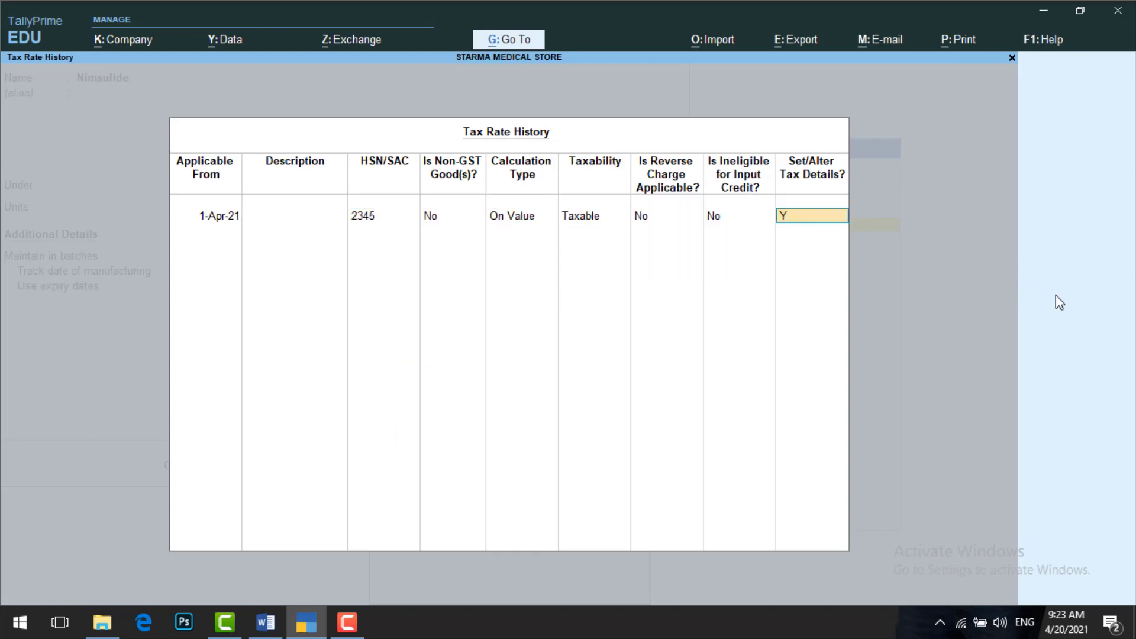
key("Return")
key("Return")
key("Return")
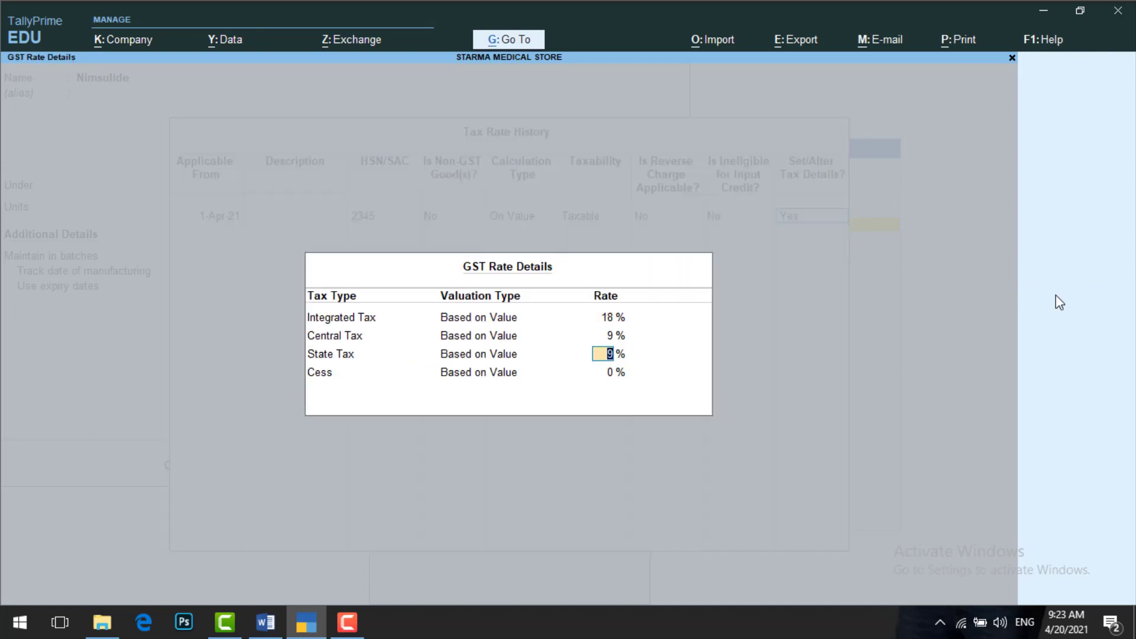
key("Return")
key("Return")
Confirm Nimsulide's GST details and Goods supply type, and save the stock item
key("Return")
key("Return")
key("Return")
key("Return")
key("Return")
key("Return")
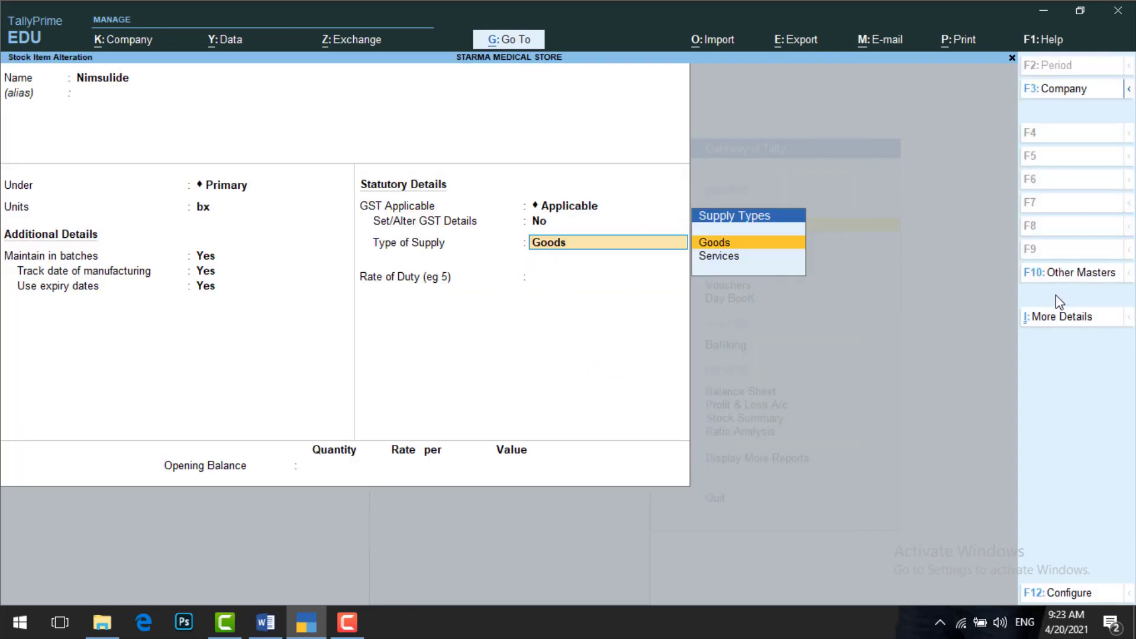
key("Return")
key("Return")
key("Return")
key("y")
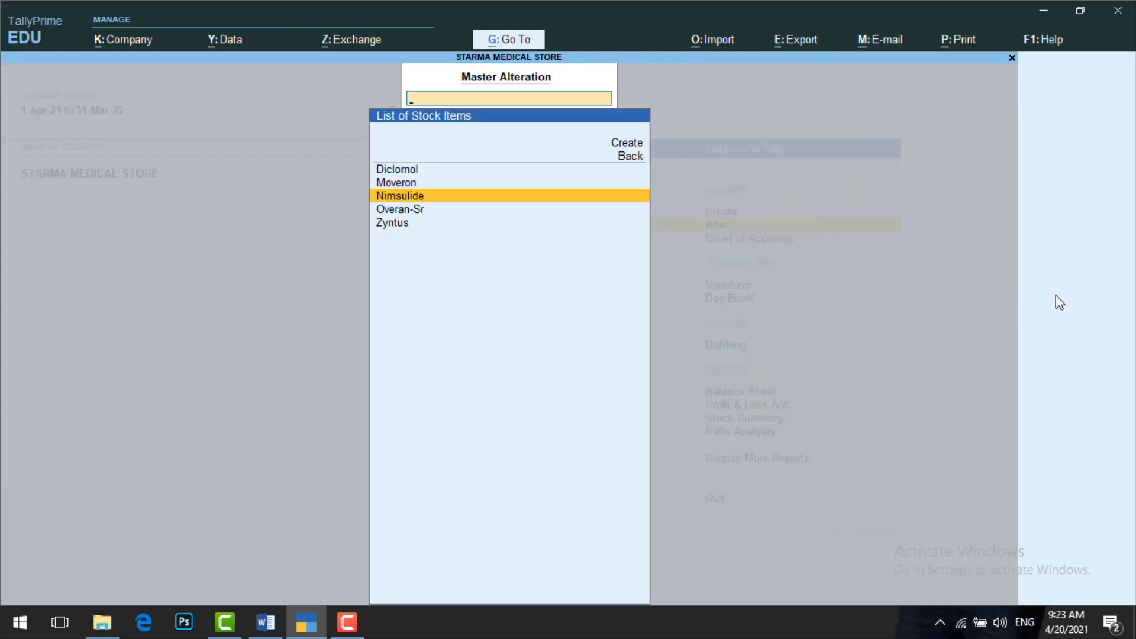
Open the Diclomol stock item for alteration and review its unit, batch, manufacturing date and expiry settings
key("Down")
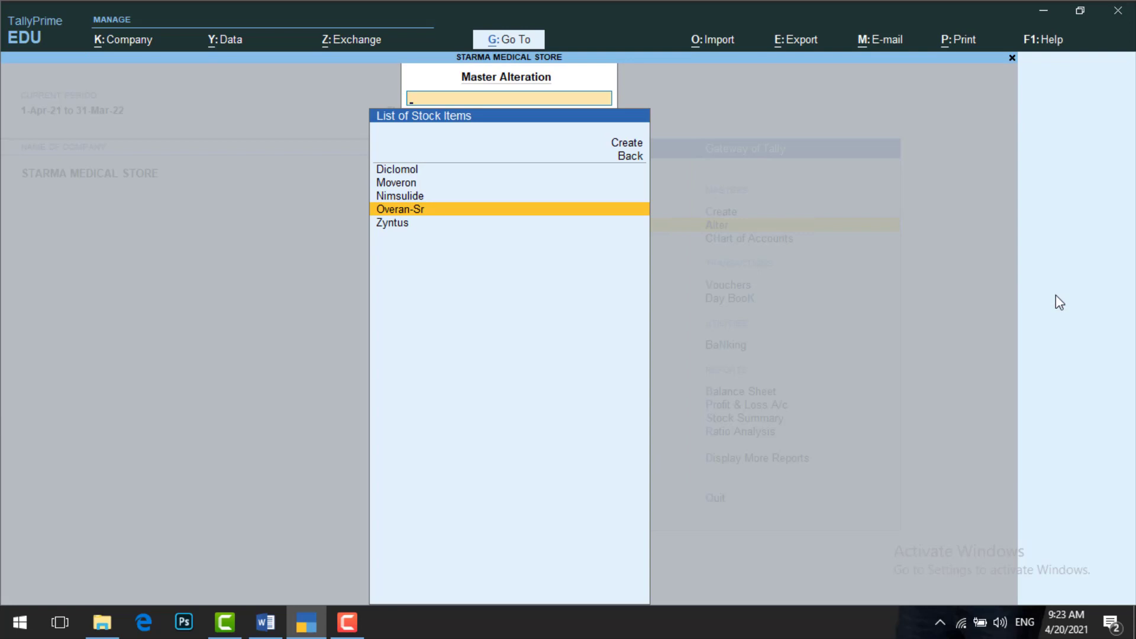
key("Up")
key("Up")
key("Up")
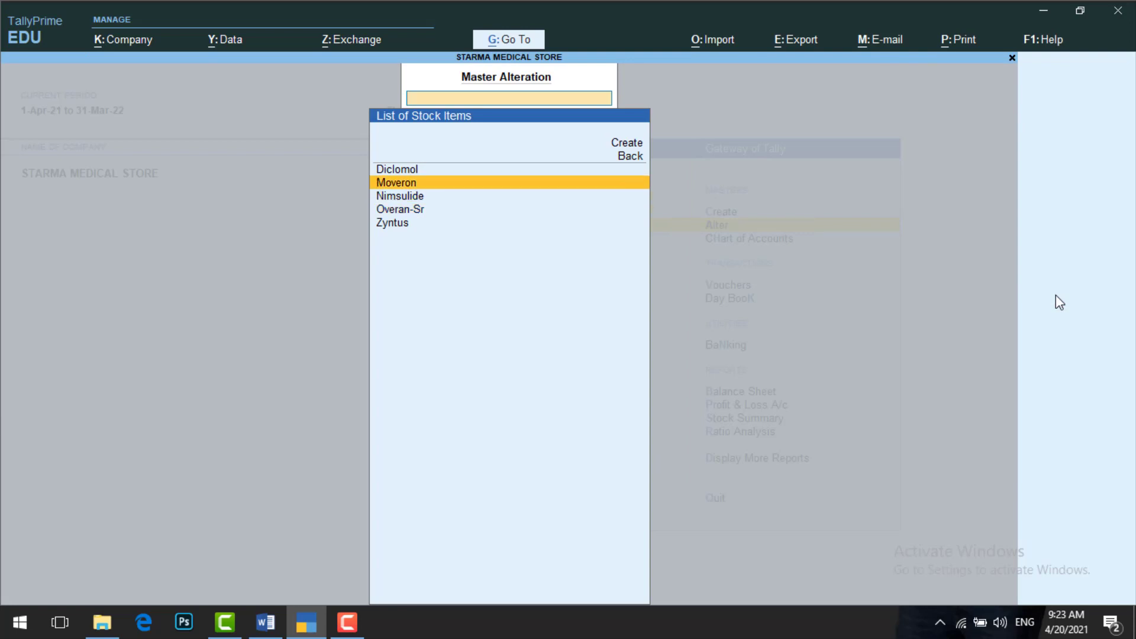
key("Return")
key("Return")
key("Return")
key("Return")
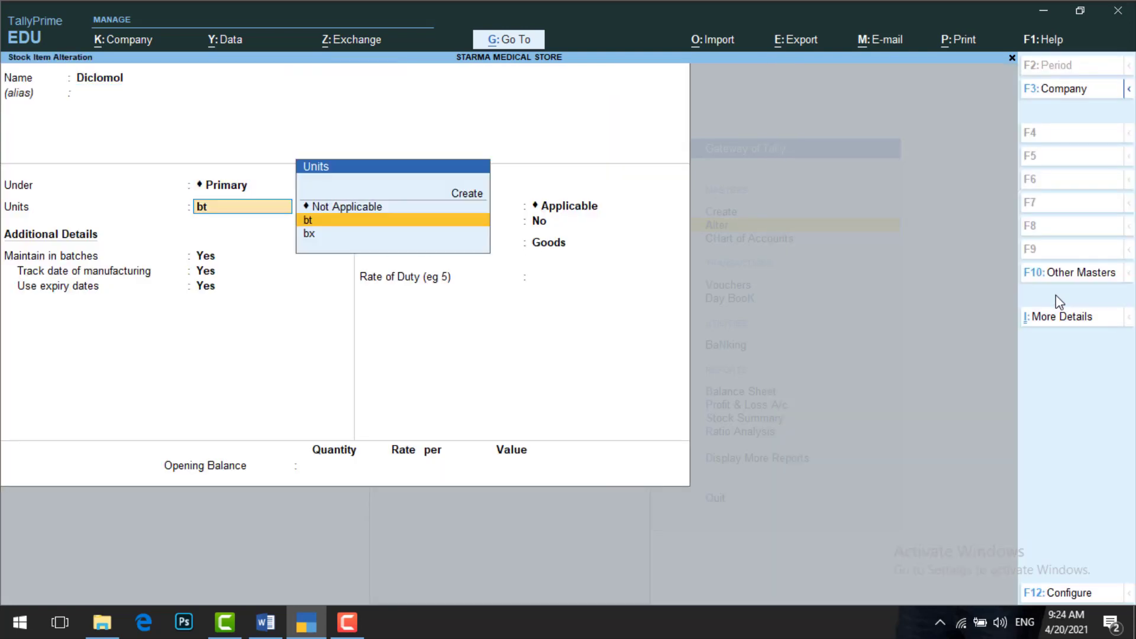
key("Return")
key("Return")
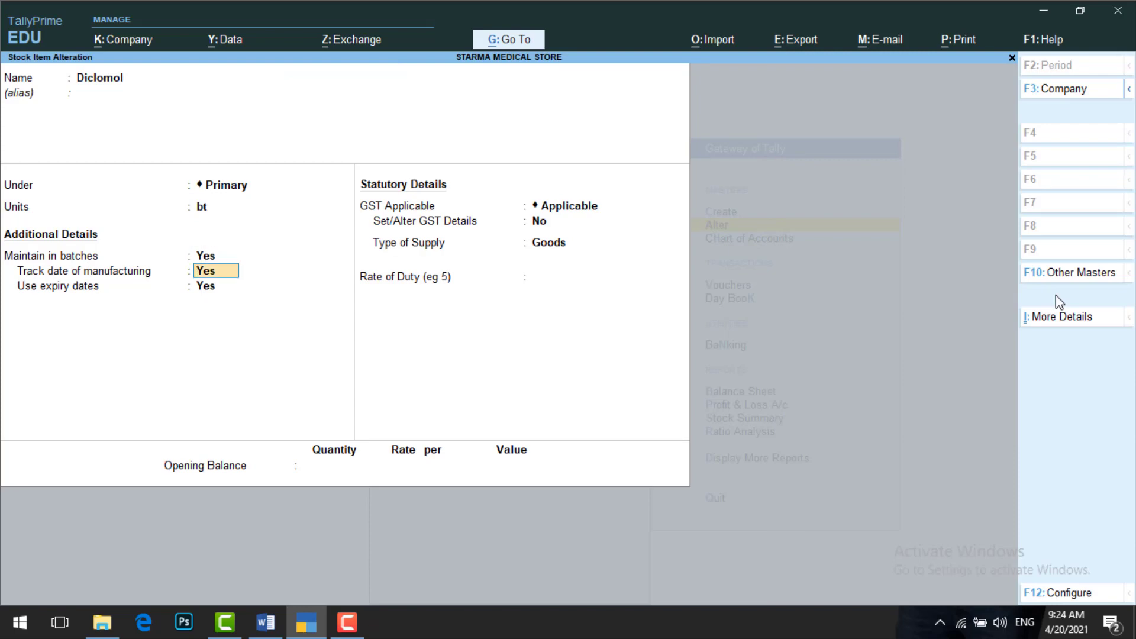
key("Return")
key("Return")
Open Diclomol's GST details and review its tax rate history, from the HSN code to input credit eligibility
key("y")
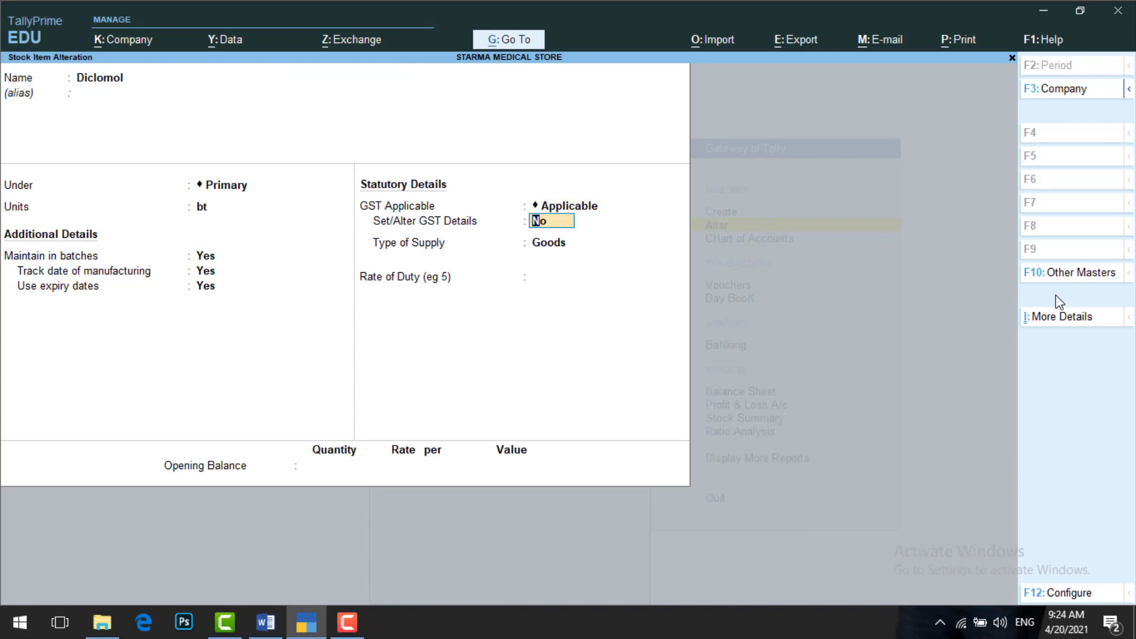
key("Return")
left_click(1057, 296)
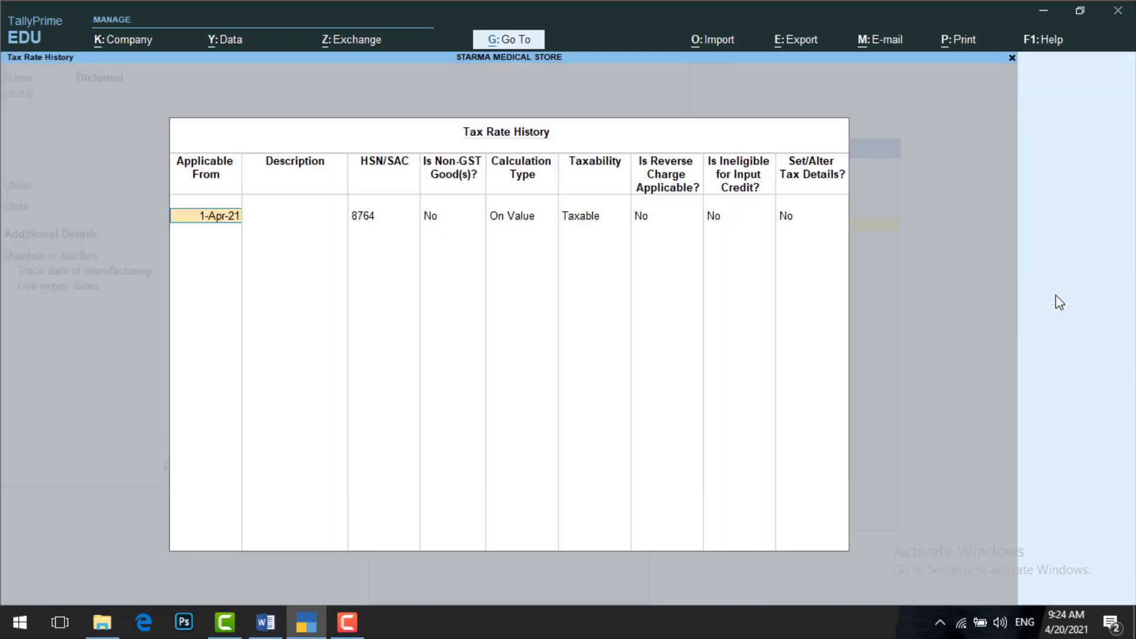
key("Return")
key("Return")
key("Return")
key("Return")
key("Return")
key("Return")
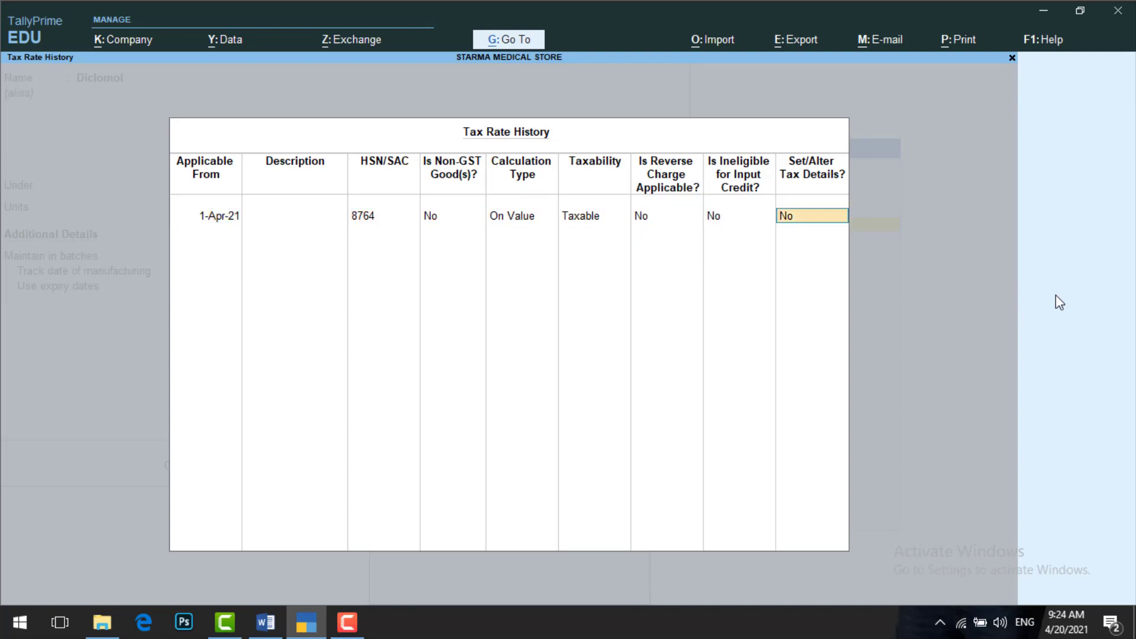
Display Diclomol's GST rate details and check the integrated, central, state tax and cess rates
key("y")
key("Return")
key("Return")
key("Return")
key("Return")
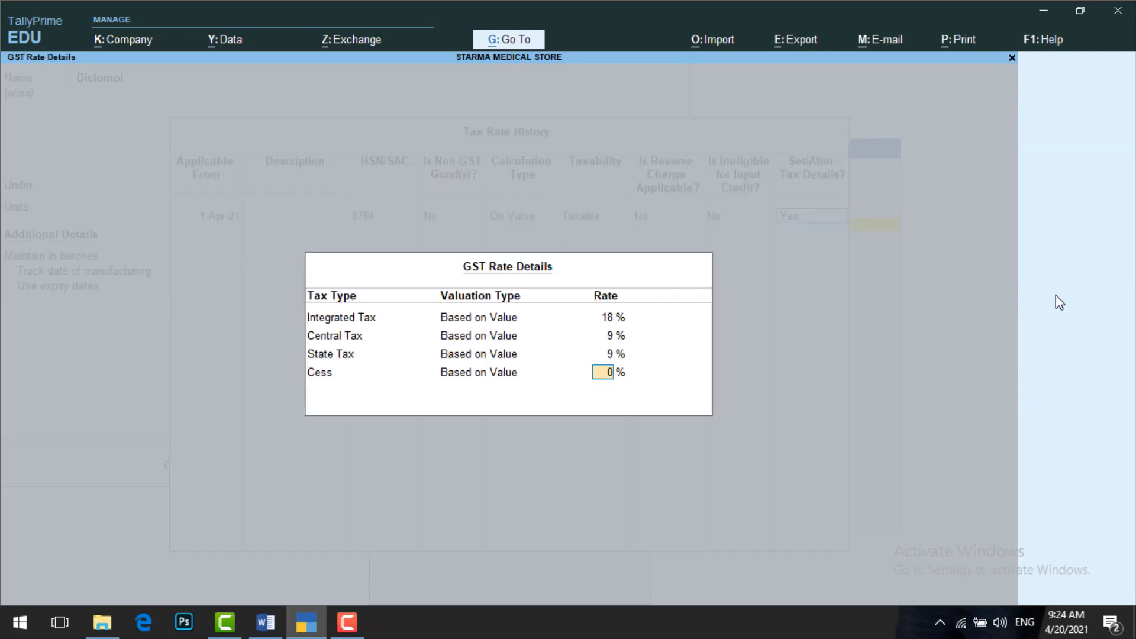
key("Return")
Confirm Diclomol's GST details and remaining settings, and accept the stock item
key("Return")
key("Return")
key("Return")
key("Return")
key("Return")
key("Return")
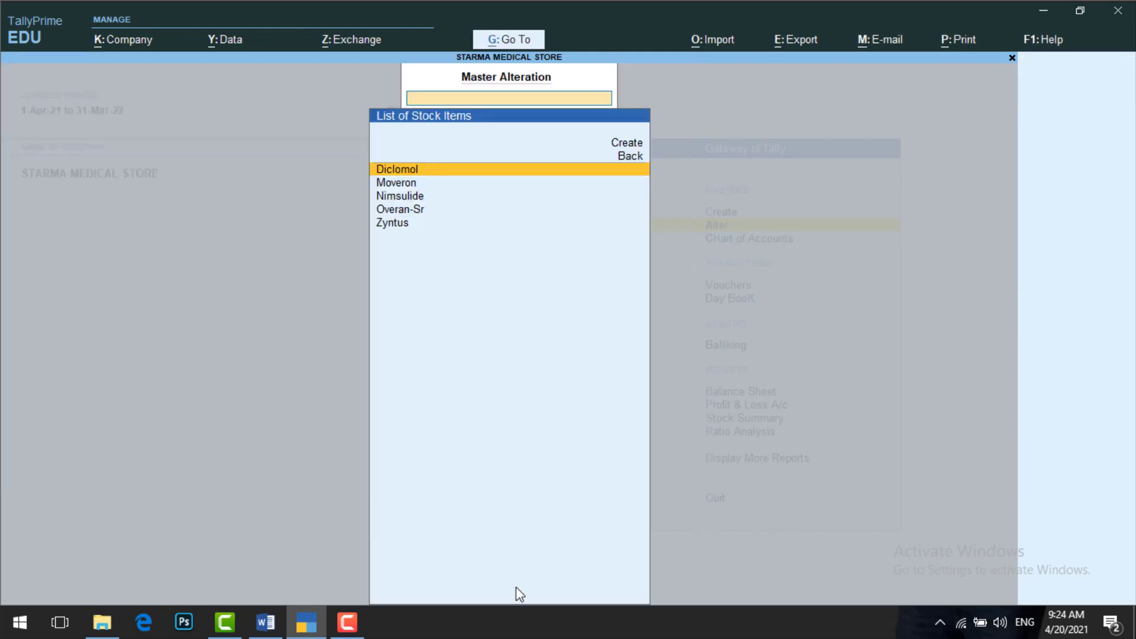
Open the Moveron stock item for alteration and review its unit, batch, manufacturing date and expiry settings
left_click(280, 633)
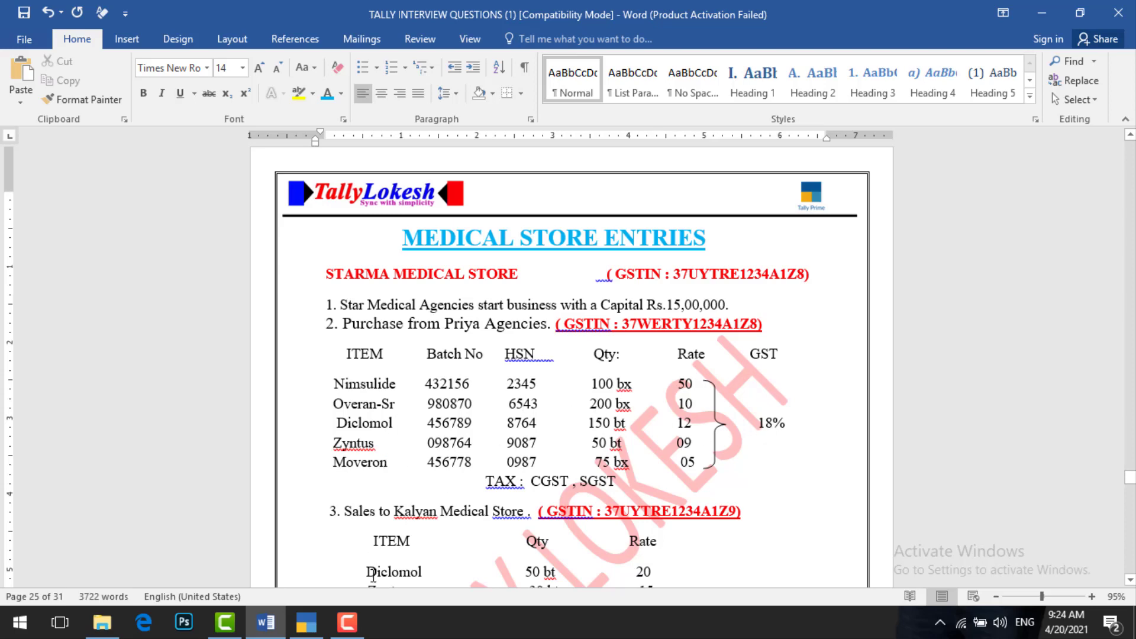
left_click(306, 621)
key("Down")
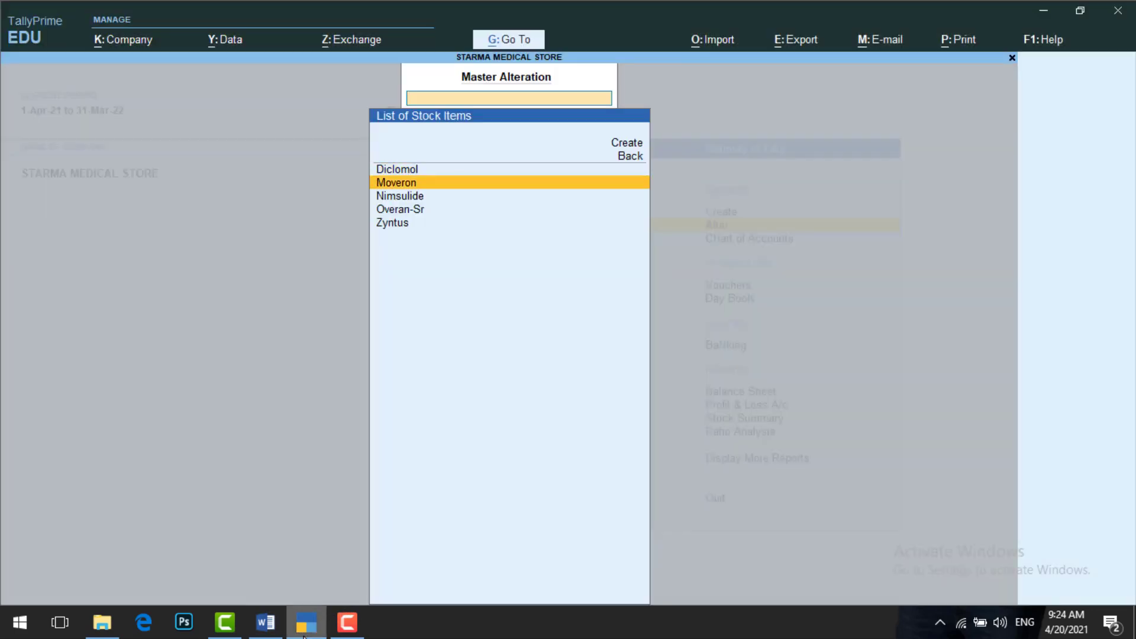
key("Return")
key("Return")
key("Return")
key("Return")
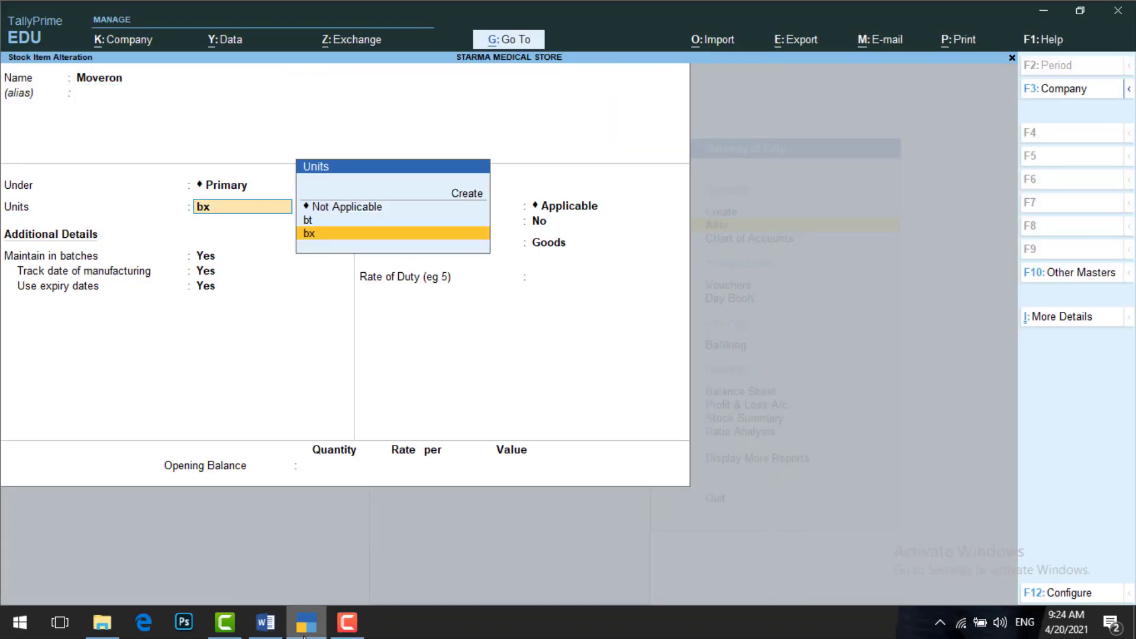
key("Return")
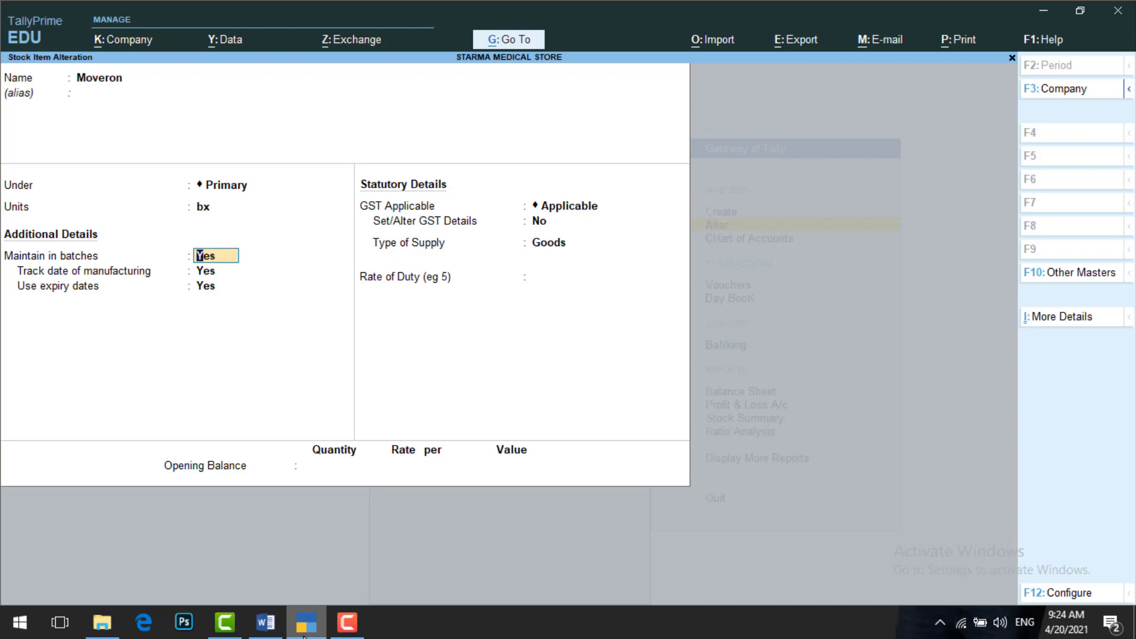
key("Return")
key("Return")
key("Return")
Open Moveron's GST details, go through them unchanged and accept the stock item
key("y")
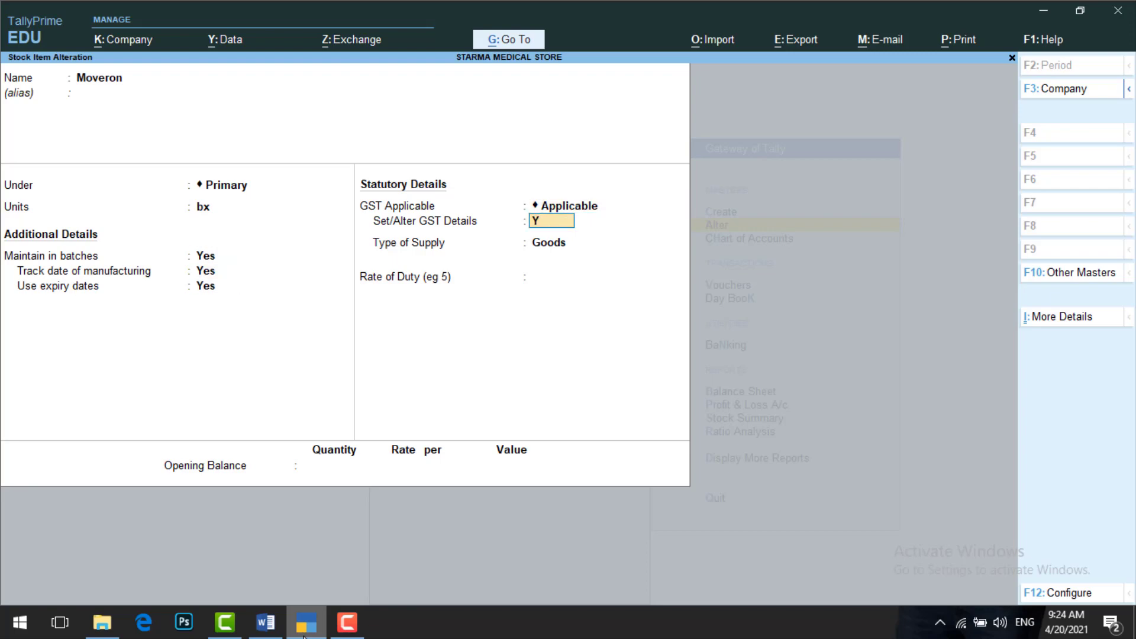
key("Return")
key("Return")
key("Return")
key("Return")
key("Return")
key("Return")
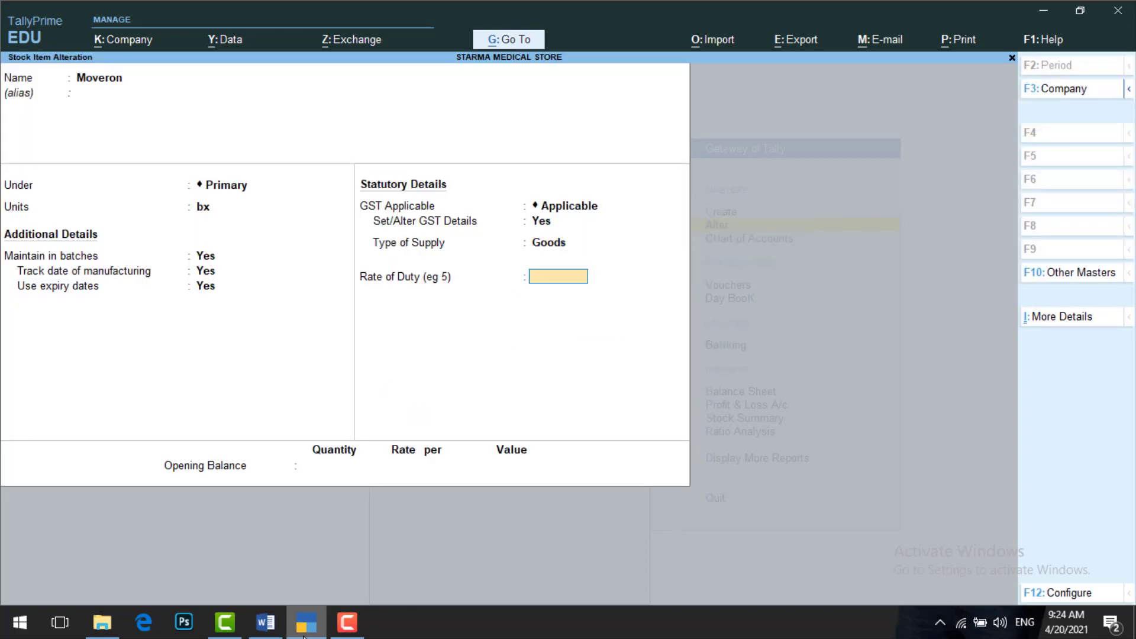
key("Return")
key("Return")
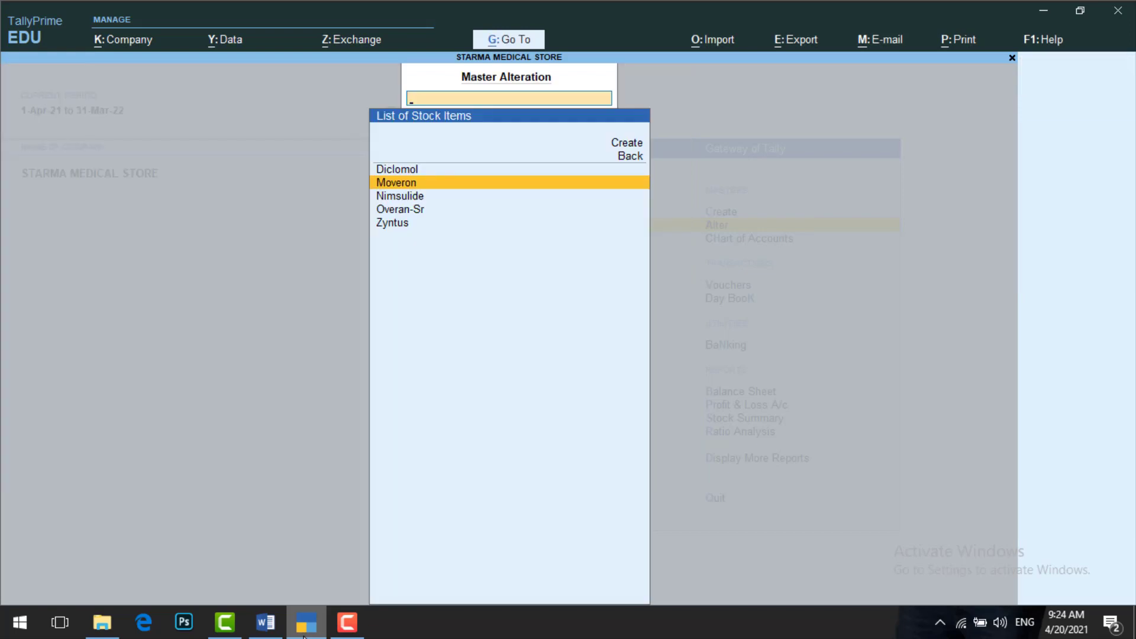
Leave master alteration and start a new receipt voucher
key("Escape")
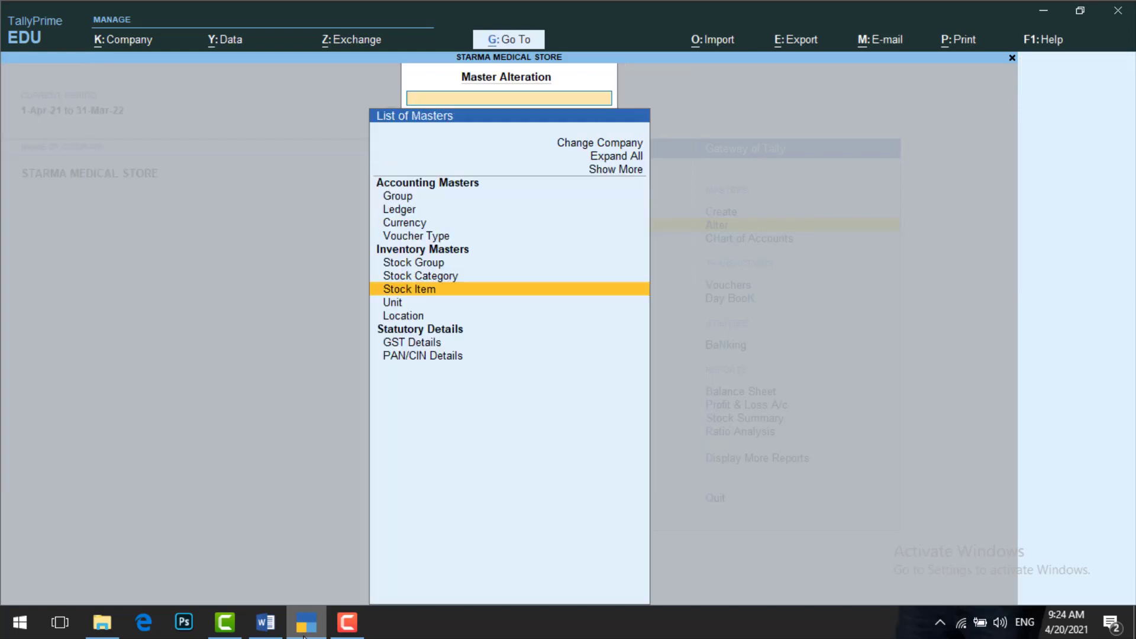
key("Escape")
key("Down")
key("Down")
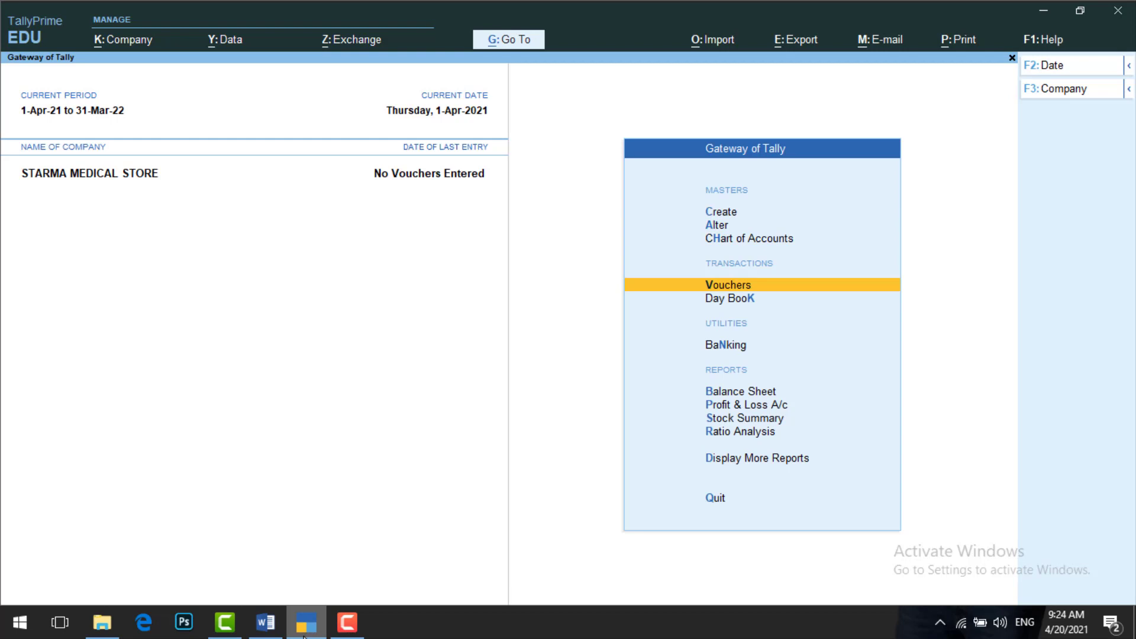
key("Return")
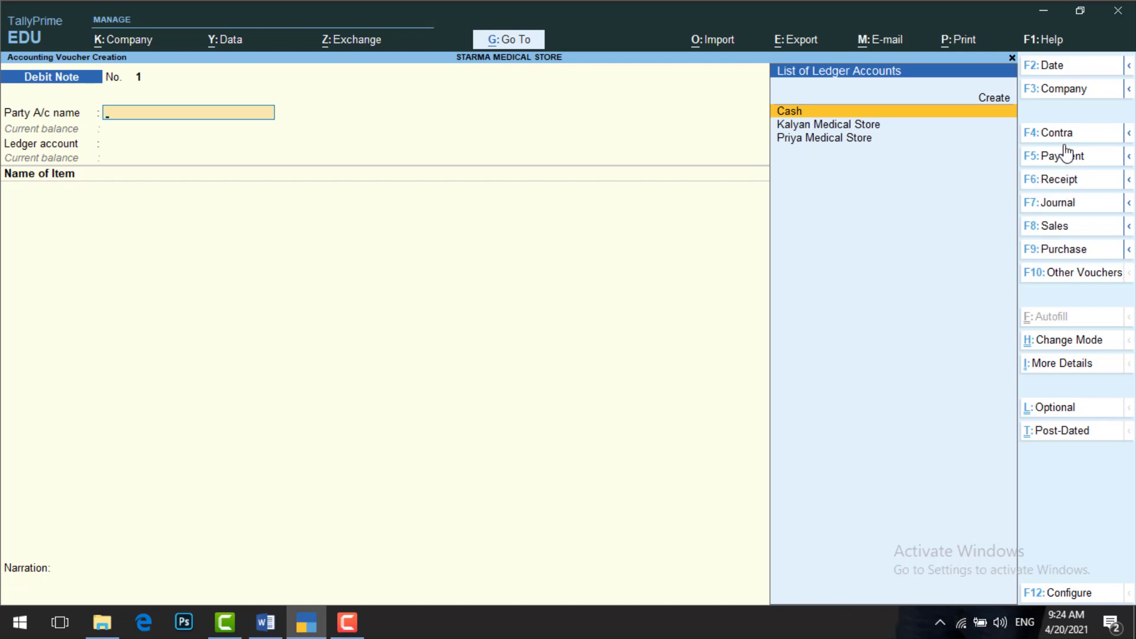
left_click(1058, 180)
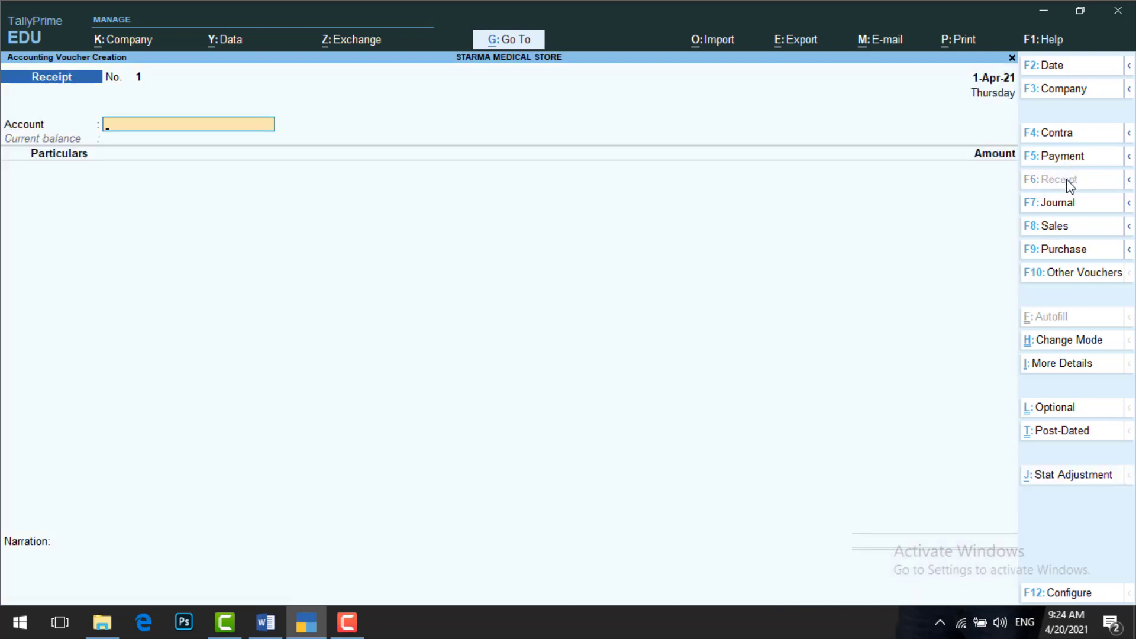
Switch the receipt voucher to Double Entry mode and configure it to use Cr/Dr instead of To/By
left_click(1082, 348)
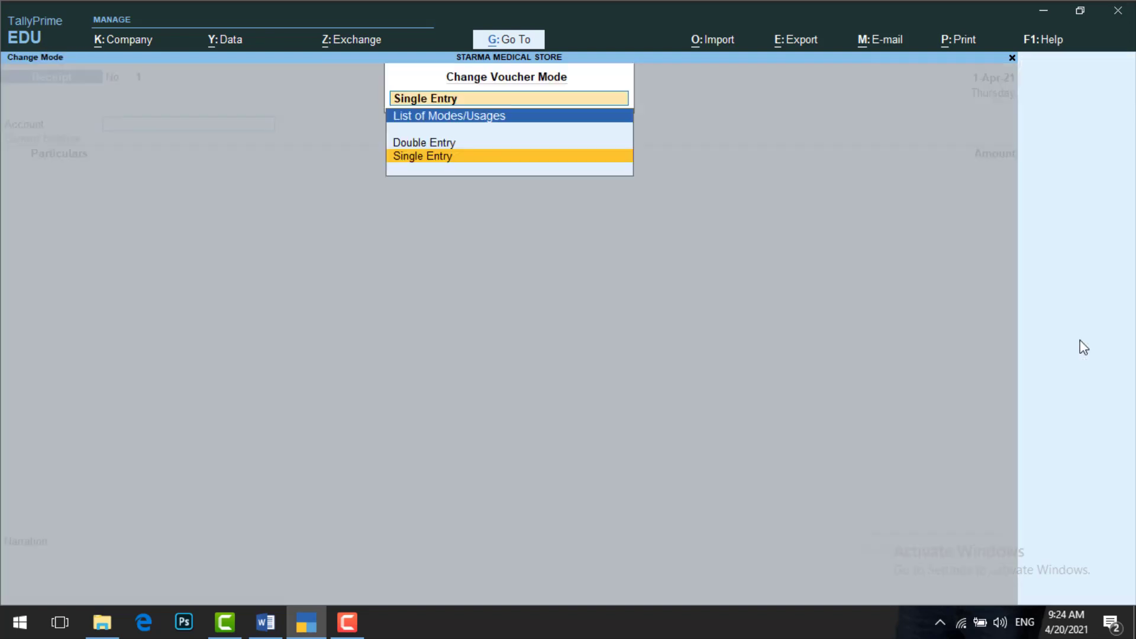
key("Up")
key("Return")
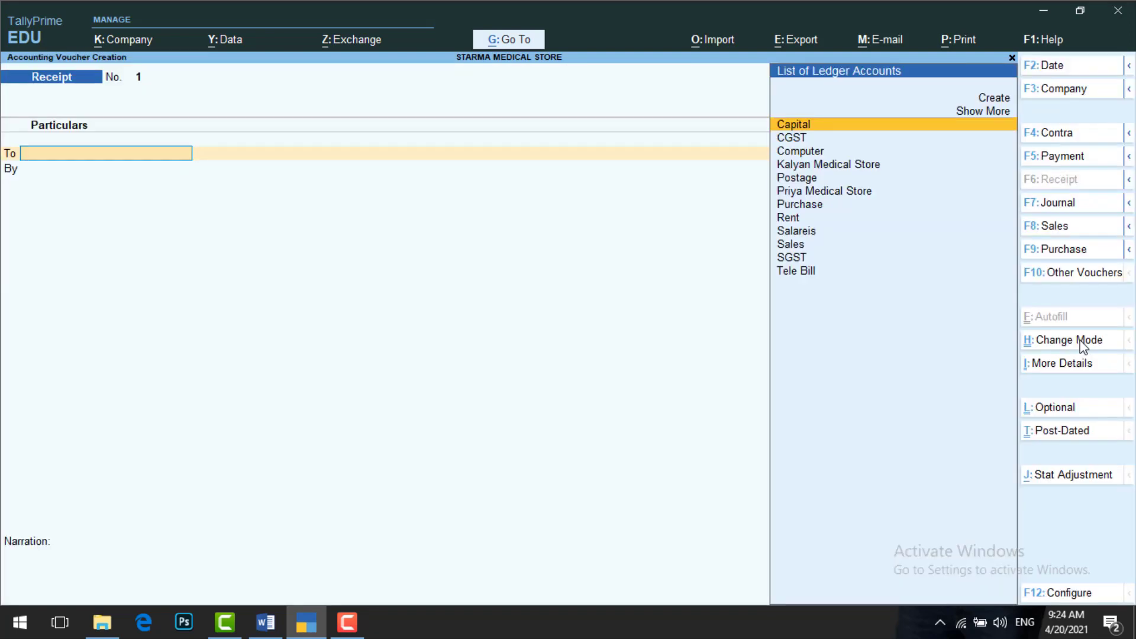
left_click(1055, 592)
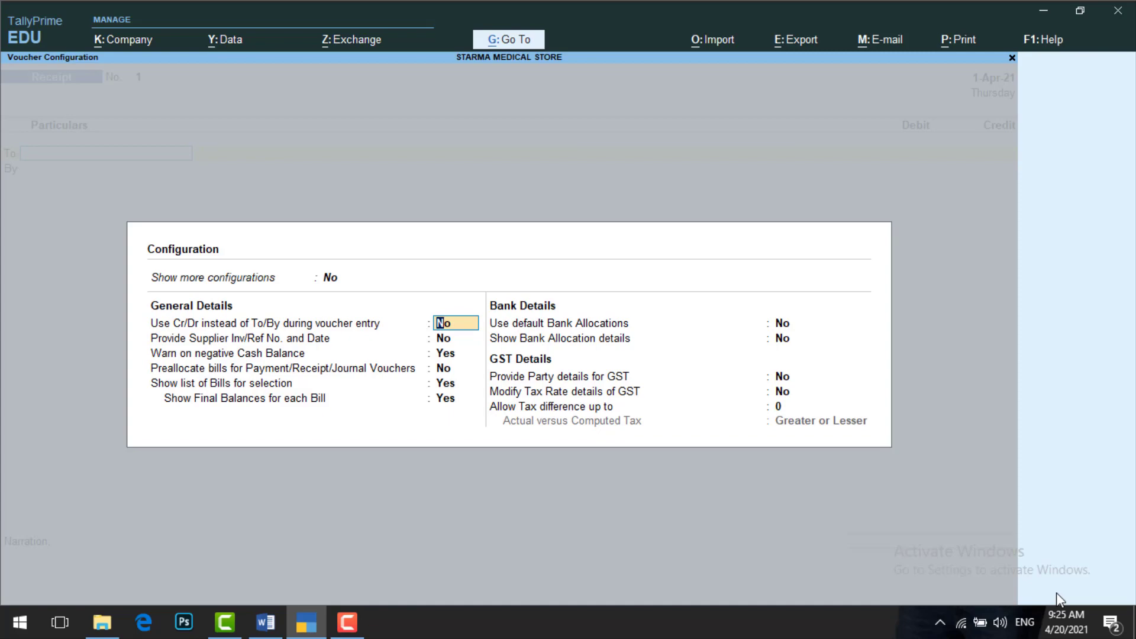
type("y")
key("Return")
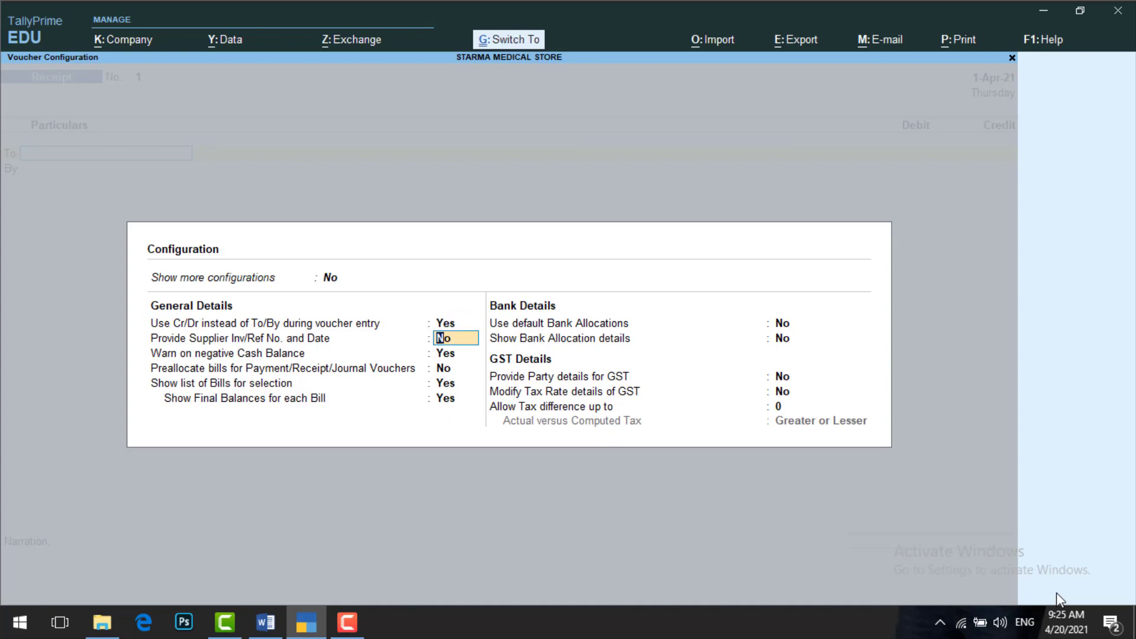
key("ctrl+a")
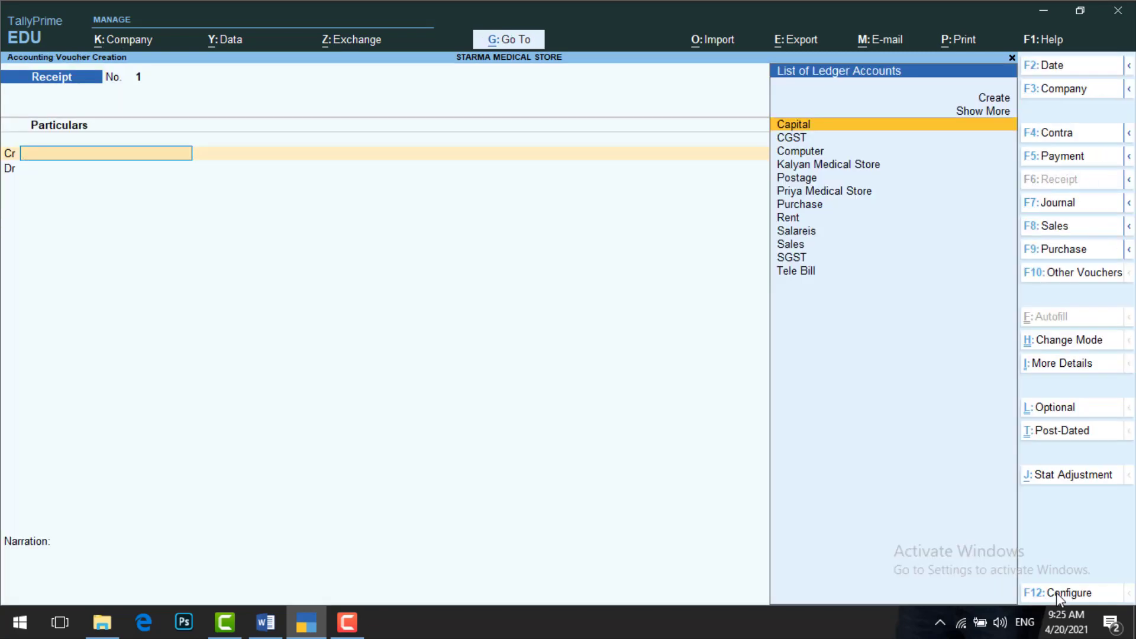
key("Return")
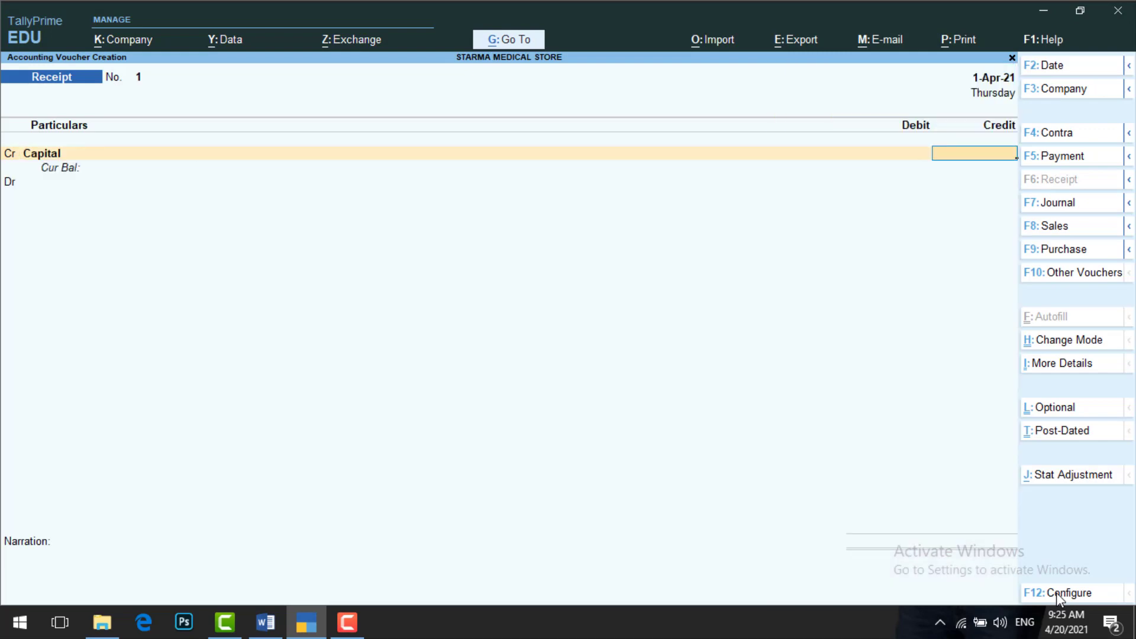
type("15000000")
key("Return")
key("Down")
key("Down")
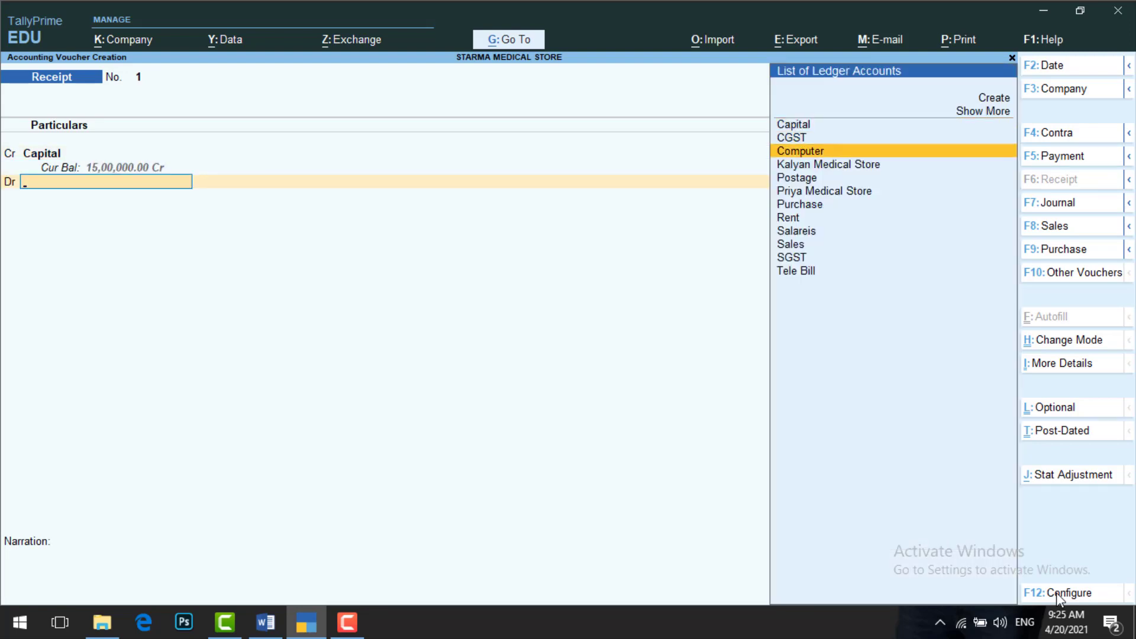
key("Down")
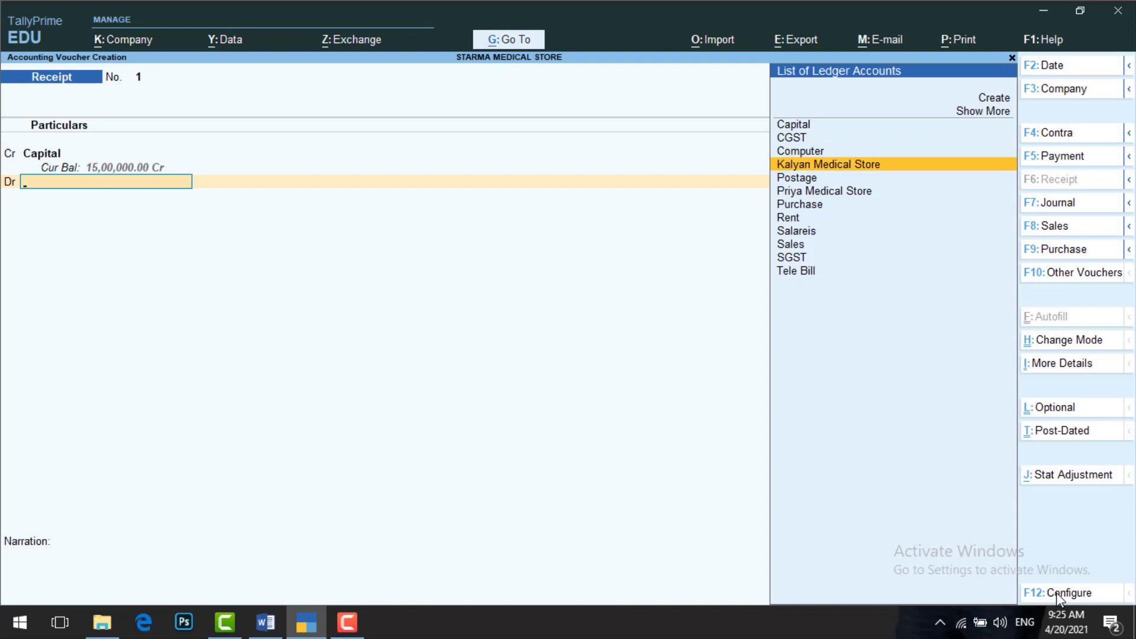
key("Escape")
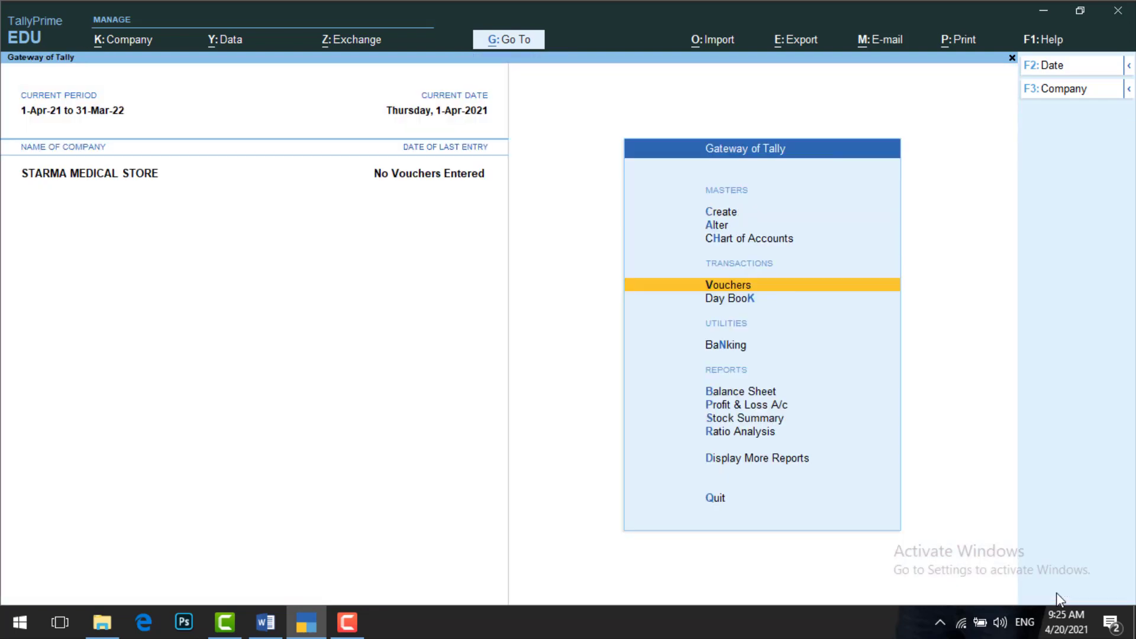
Reopen the receipt voucher and credit the Capital ledger with 15,00,000
key("Return")
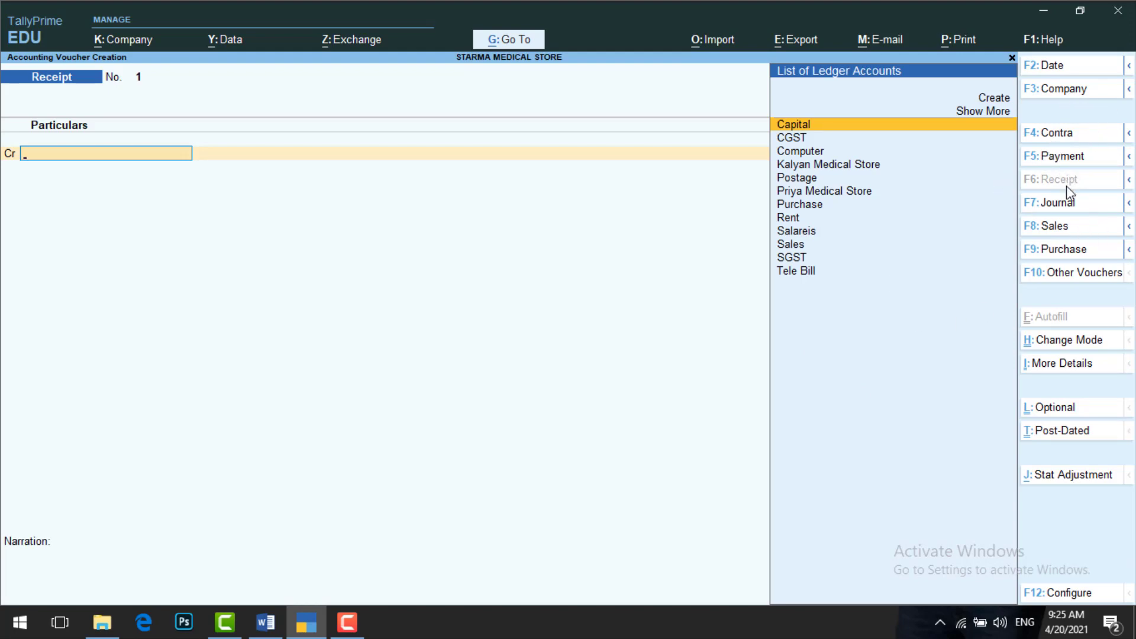
key("Down")
key("Up")
key("Return")
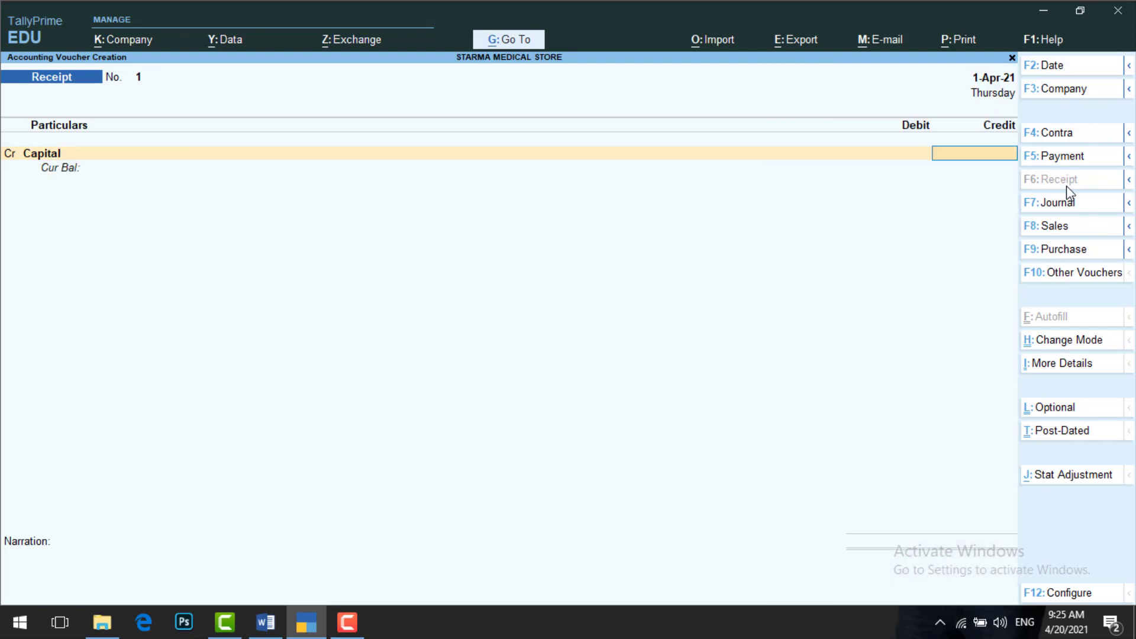
type("1500000")
key("Return")
Show the full ledger list, debit Cash with 15,00,000 and accept the receipt voucher without a narration
key("Return")
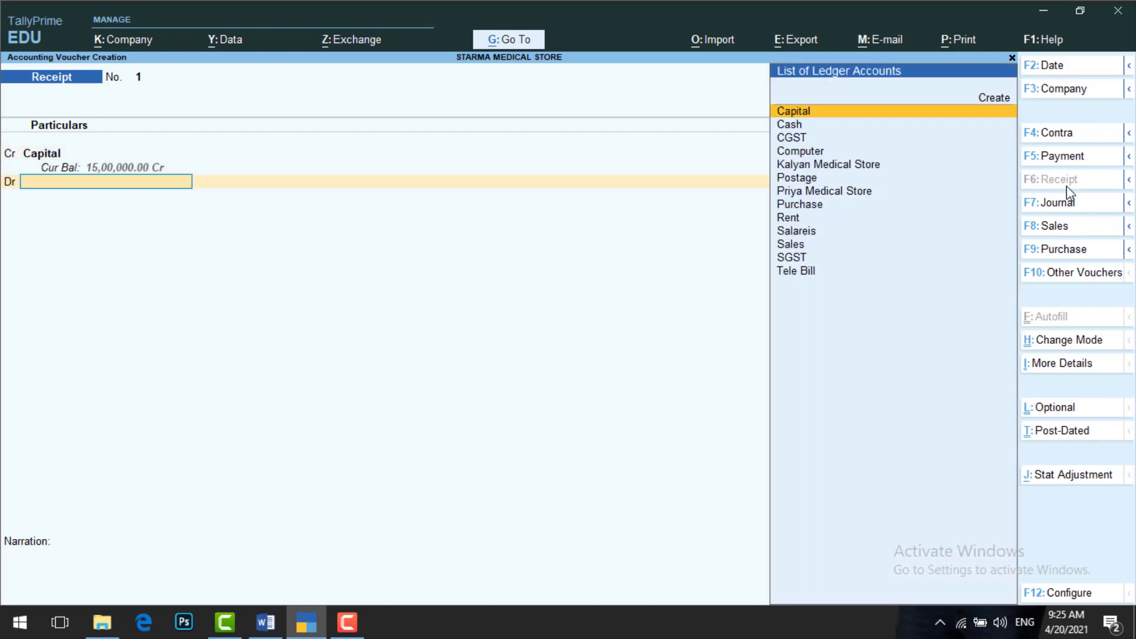
key("Down")
key("Return")
key("Return")
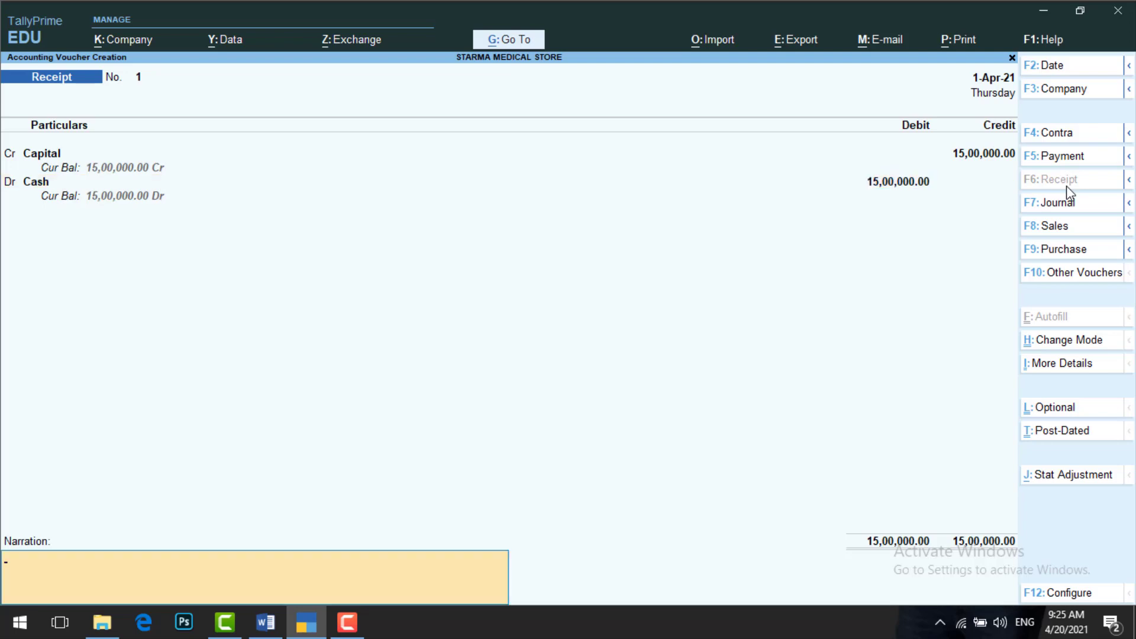
key("Return")
key("Return")
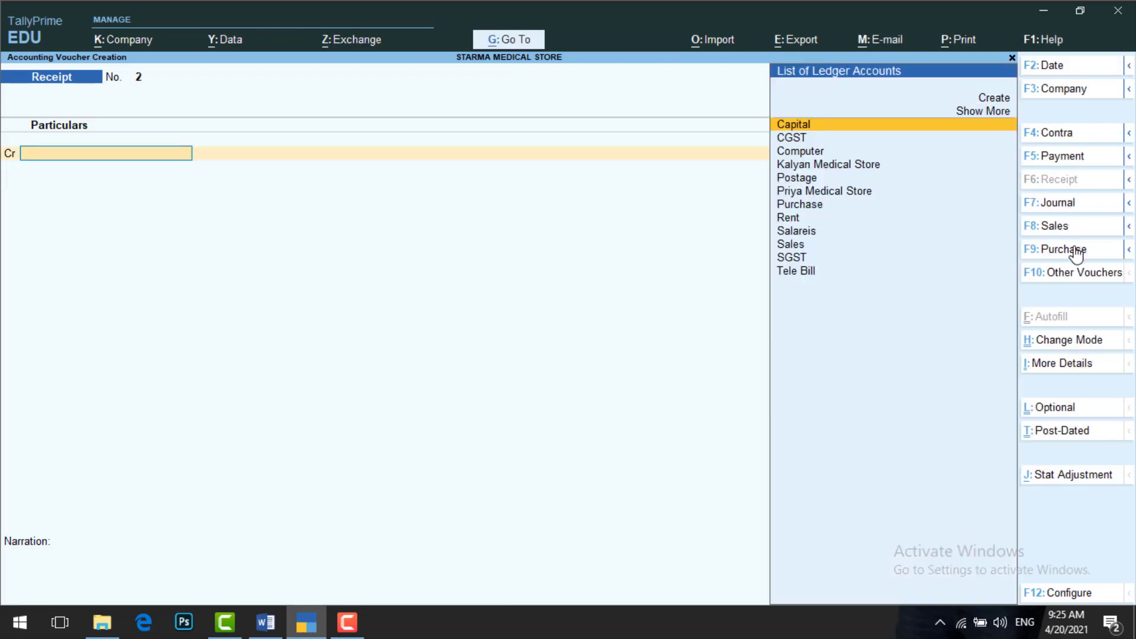
Start a purchase voucher with supplier invoice number 100 dated 1-Apr-21
left_click(1076, 254)
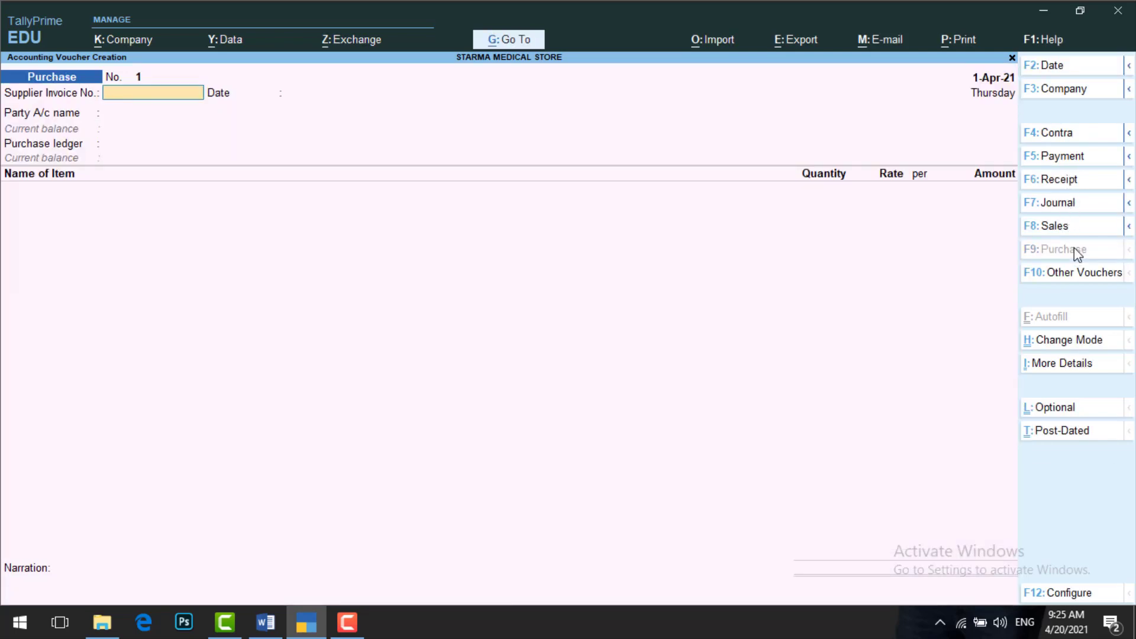
type("100")
key("Return")
key("Return")
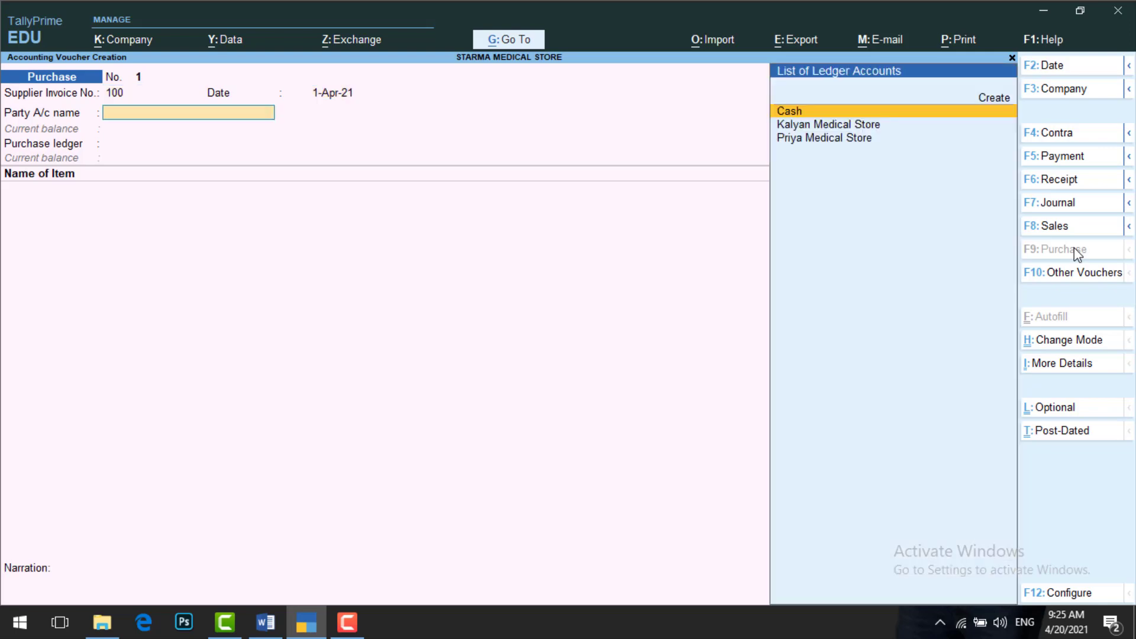
Check the supplier in the Word exercise sheet, select Priya Medical Store as the party and leave the receipt details blank
left_click(265, 626)
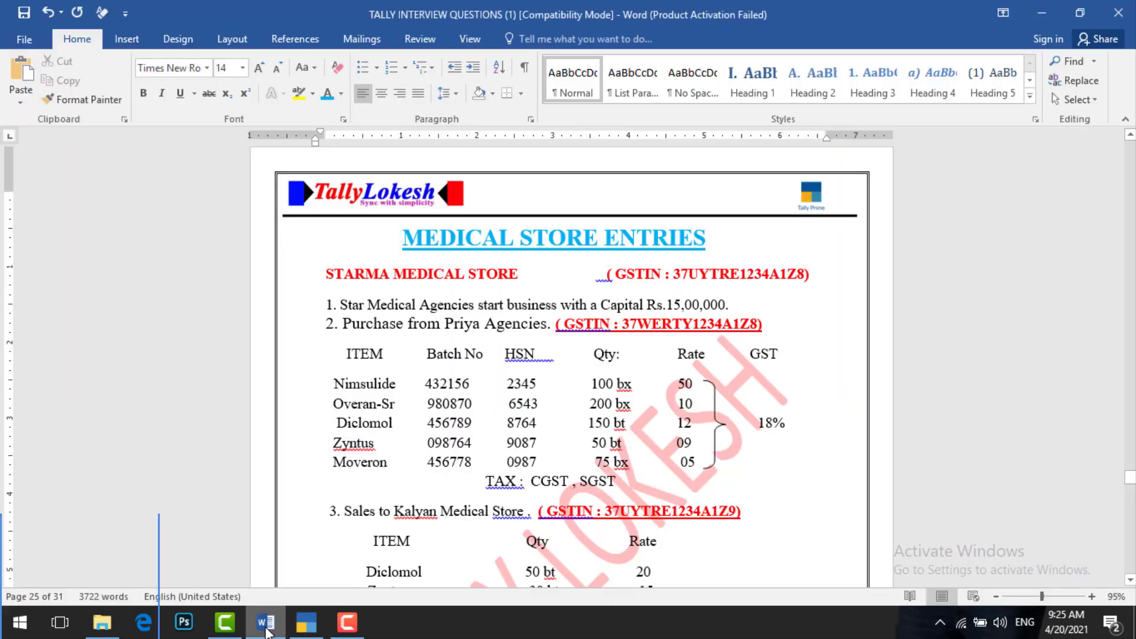
left_click(266, 629)
key("Down")
key("Down")
key("Return")
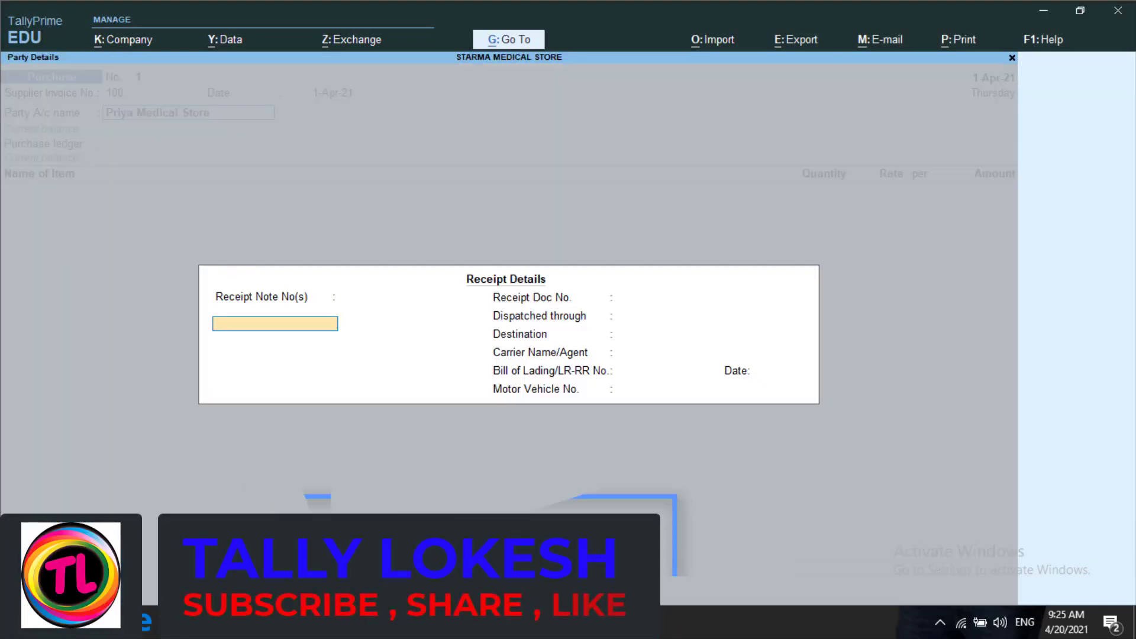
key("Return")
key("Return")
key("Return")
key("Return")
key("Return")
key("Return")
key("Return")
key("Return")
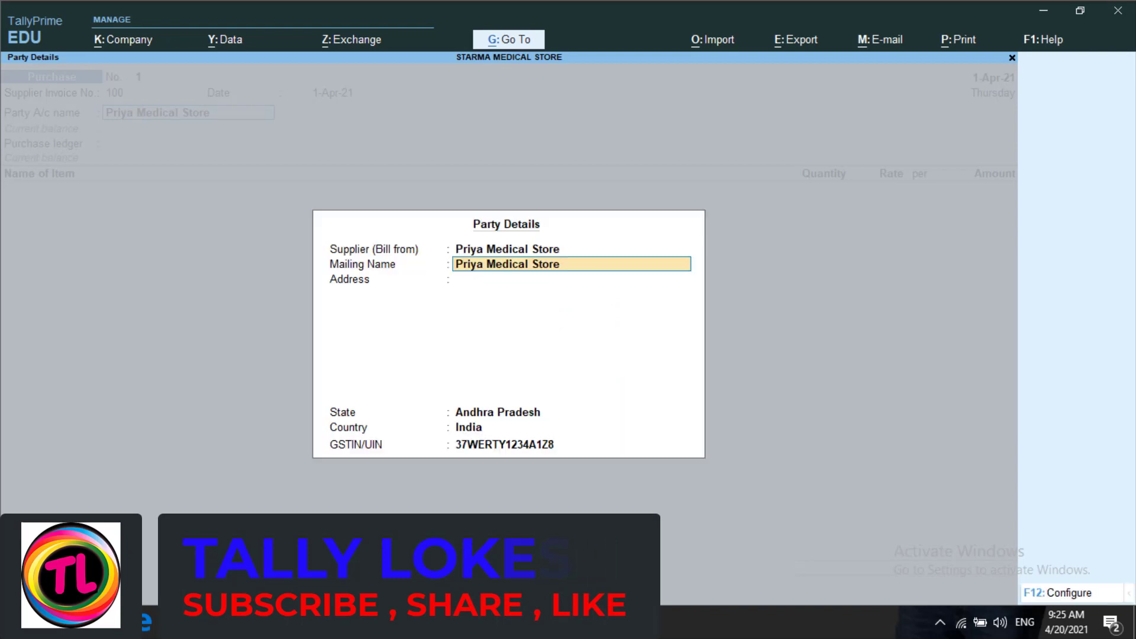
Accept the supplier's party details and select Purchase as the purchase ledger
key("Return")
key("Return")
key("Return")
key("Return")
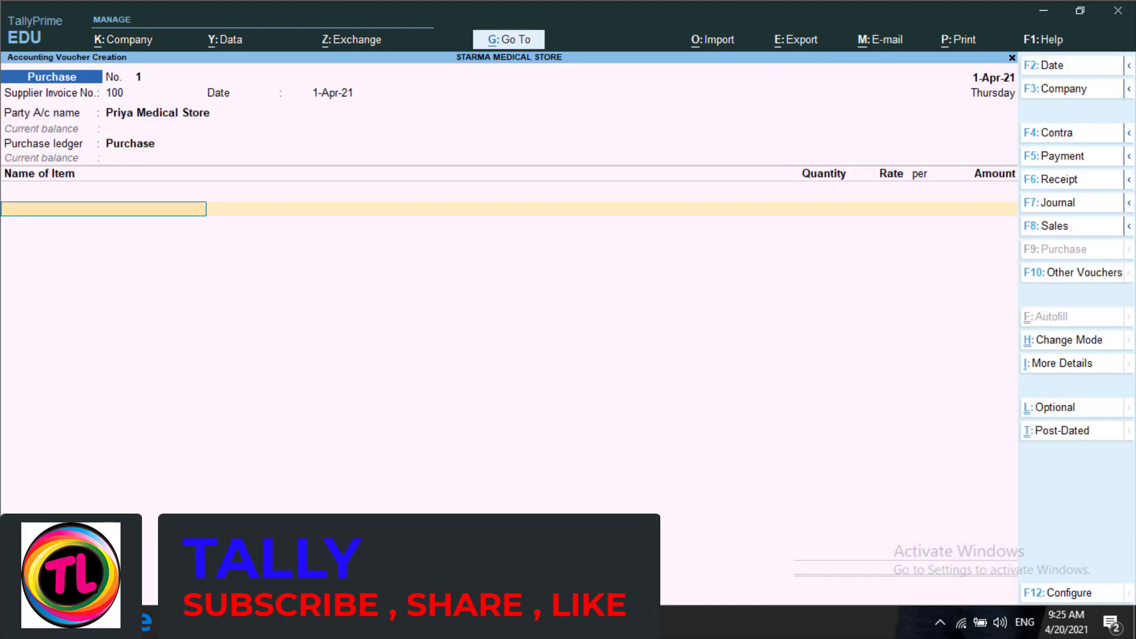
Add Nimsulide as the first item, look up its batch number in the Word exercise sheet and enter new batch 432156
type("N")
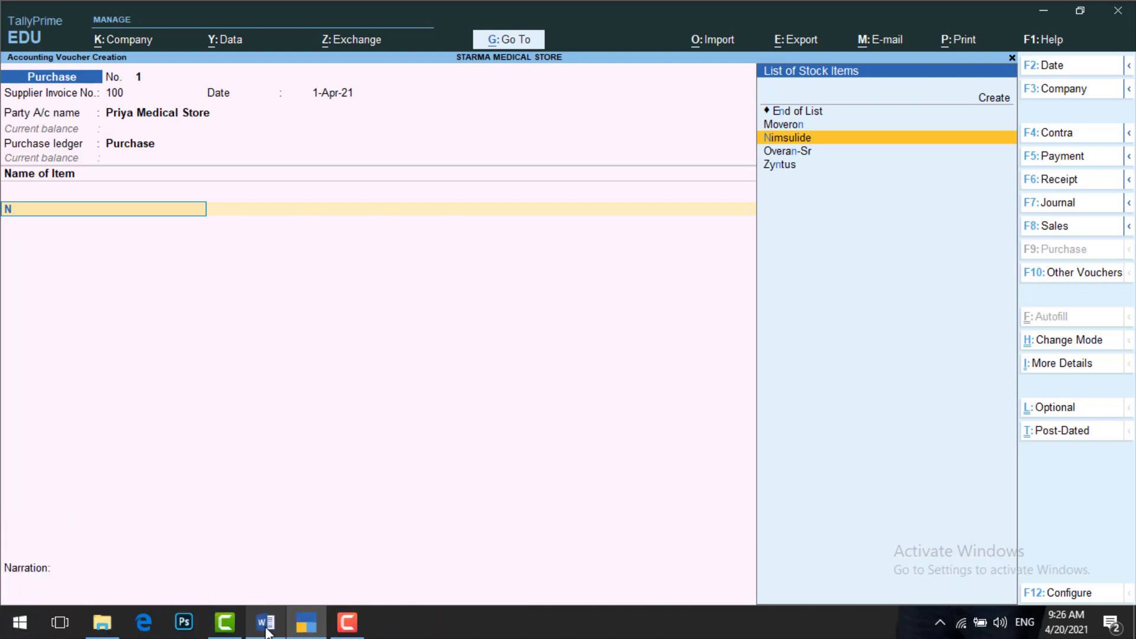
left_click(265, 622)
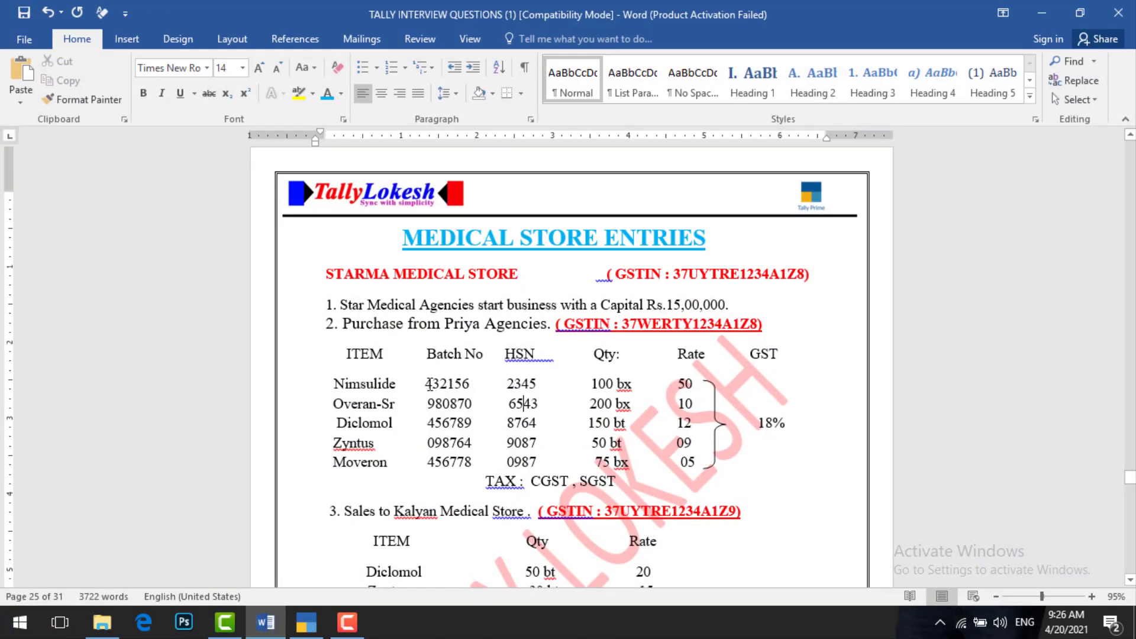
mouse_move(429, 384)
left_mouse_down()
mouse_move(456, 408)
mouse_move(462, 454)
mouse_move(433, 379)
left_mouse_up()
left_click(432, 378)
left_click_drag(427, 382, 472, 385)
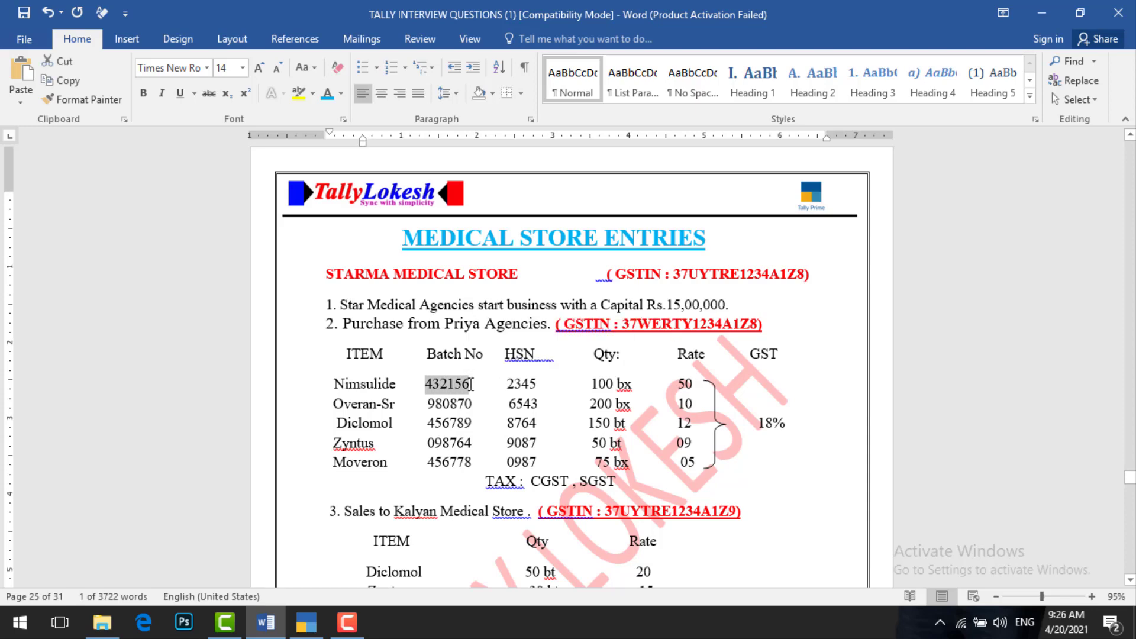
key("alt+Tab")
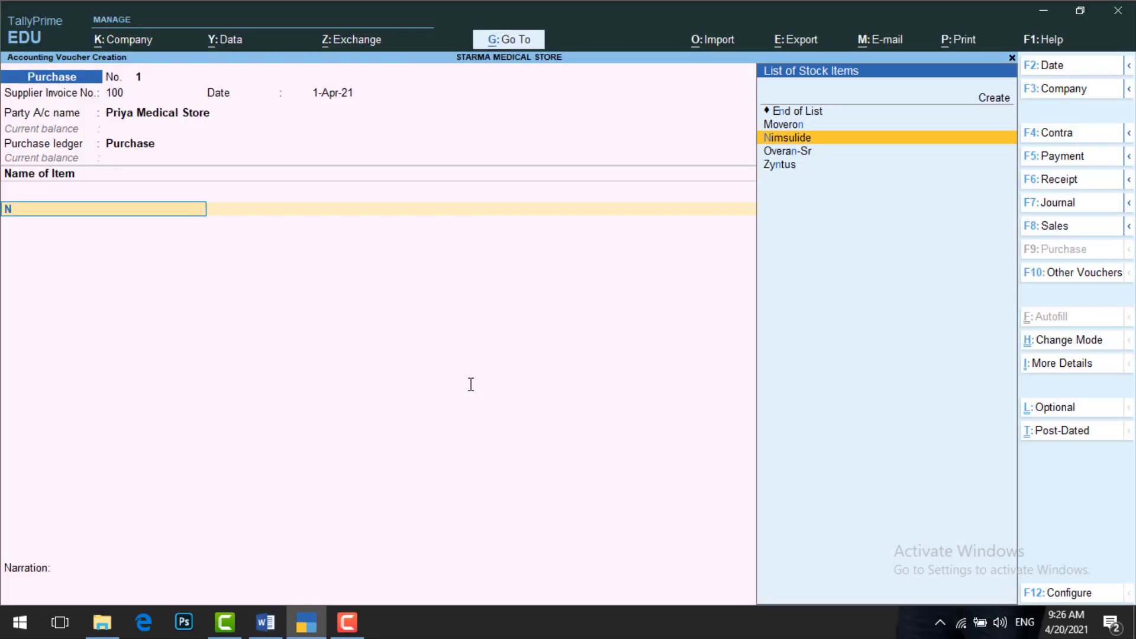
key("Return")
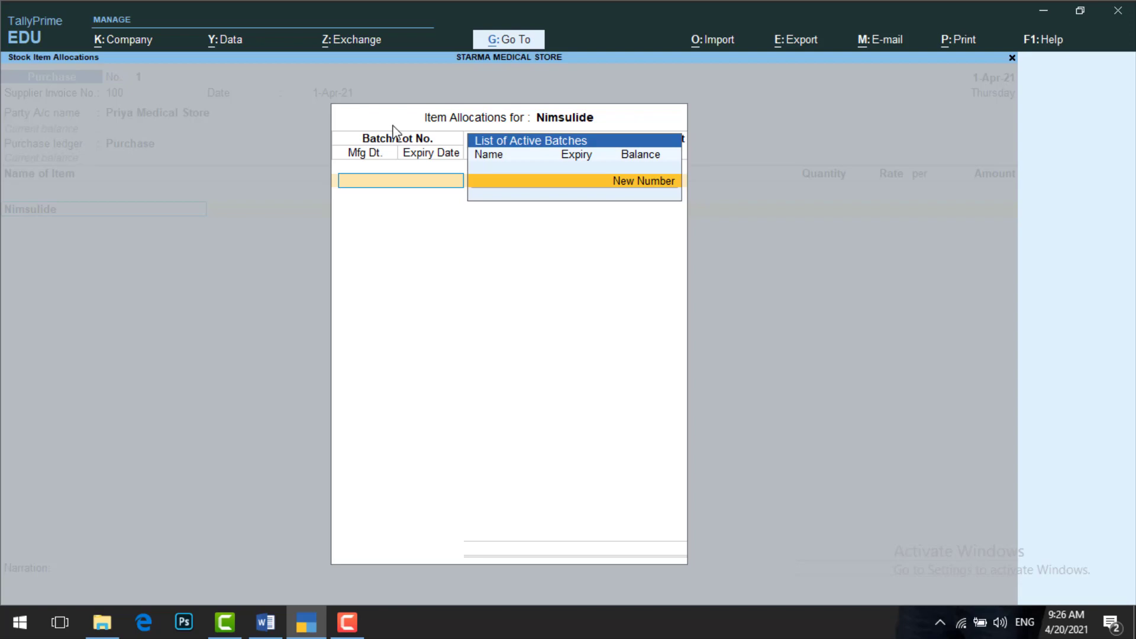
key("Return")
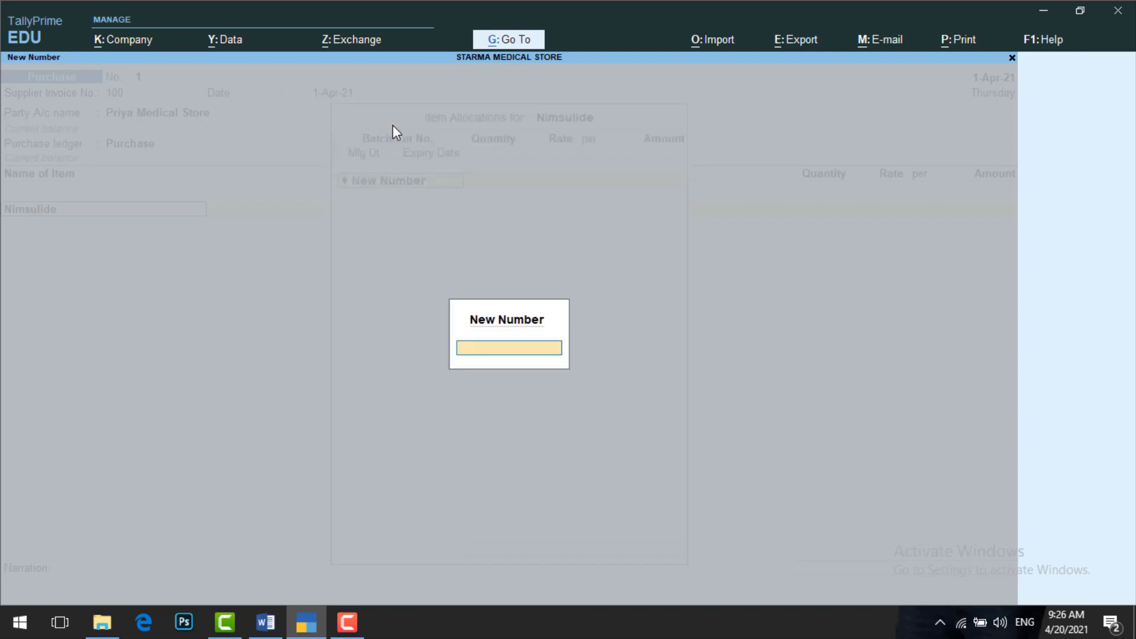
type("432156")
key("Return")
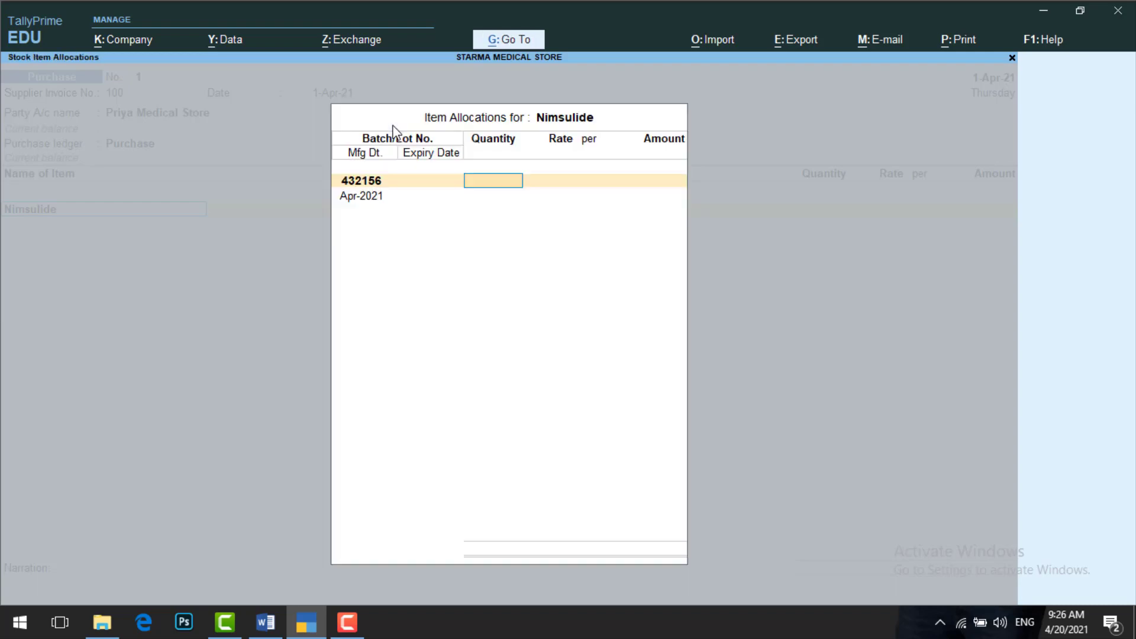
Check the Nimsulide line in the Word sheet, then enter a quantity of 100 bx at a rate of 50 and accept the amount
key("alt+Tab")
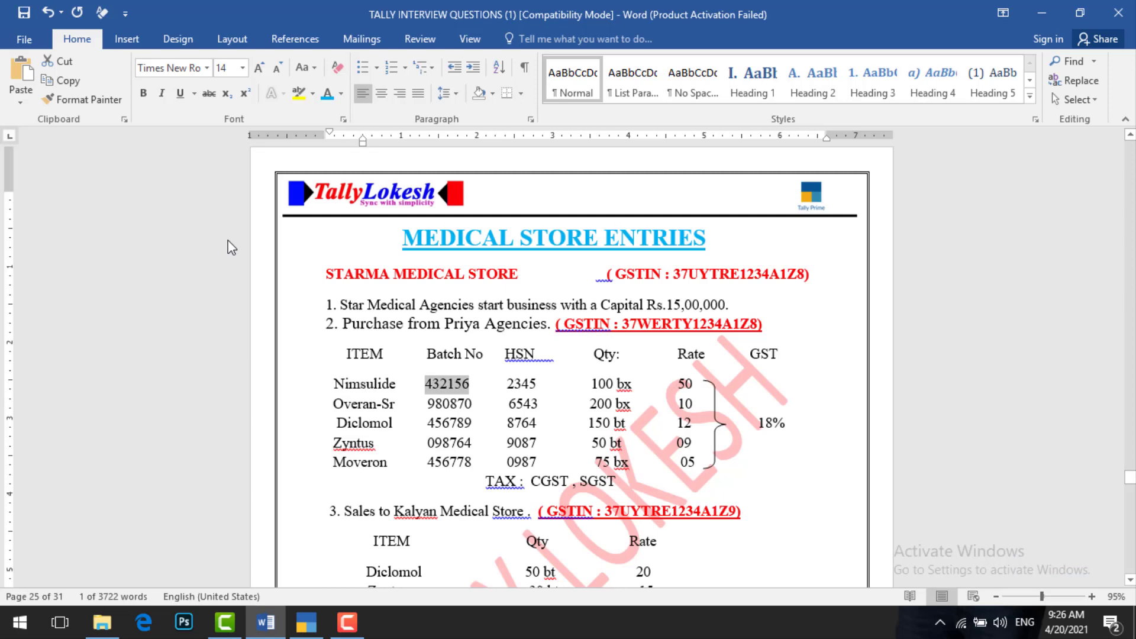
key("alt+Tab")
type("100")
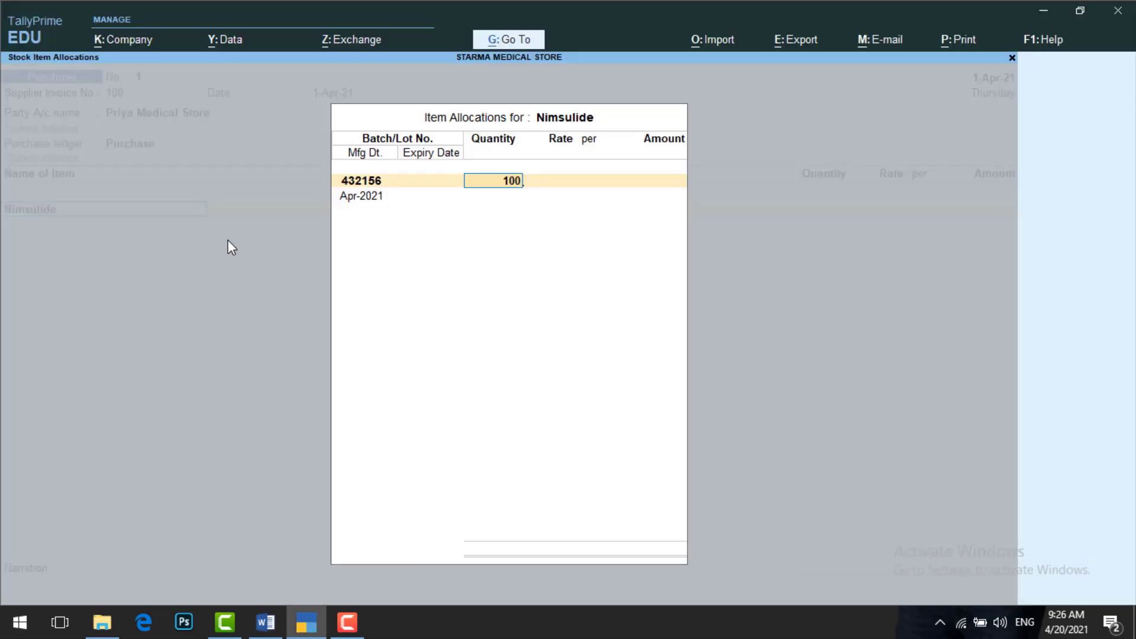
key("Return")
type("50")
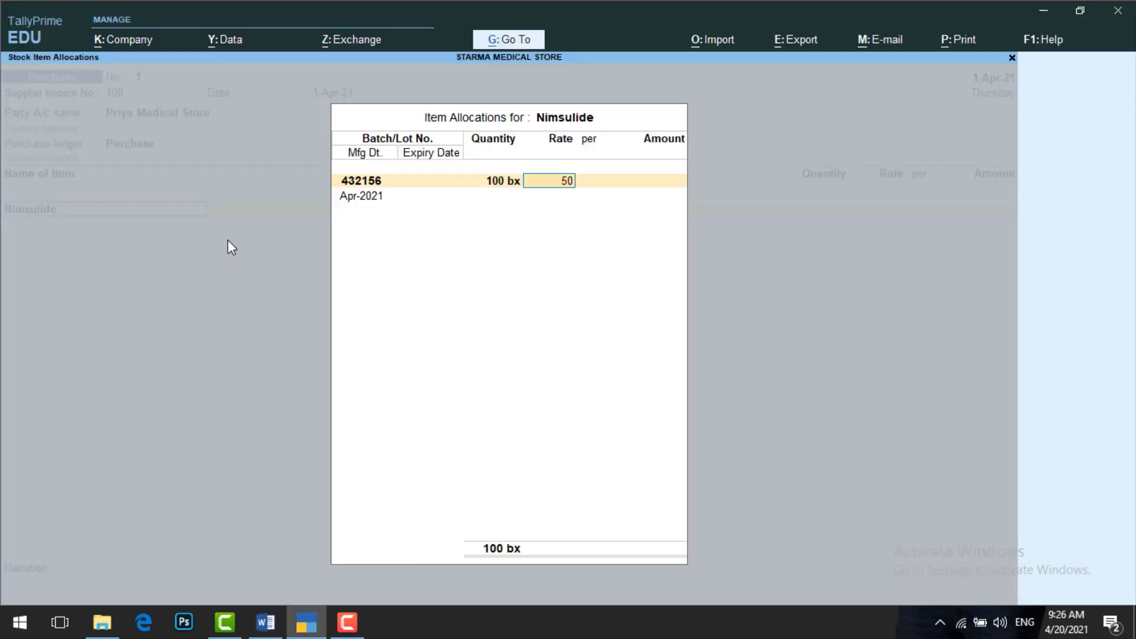
key("Return")
key("Return")
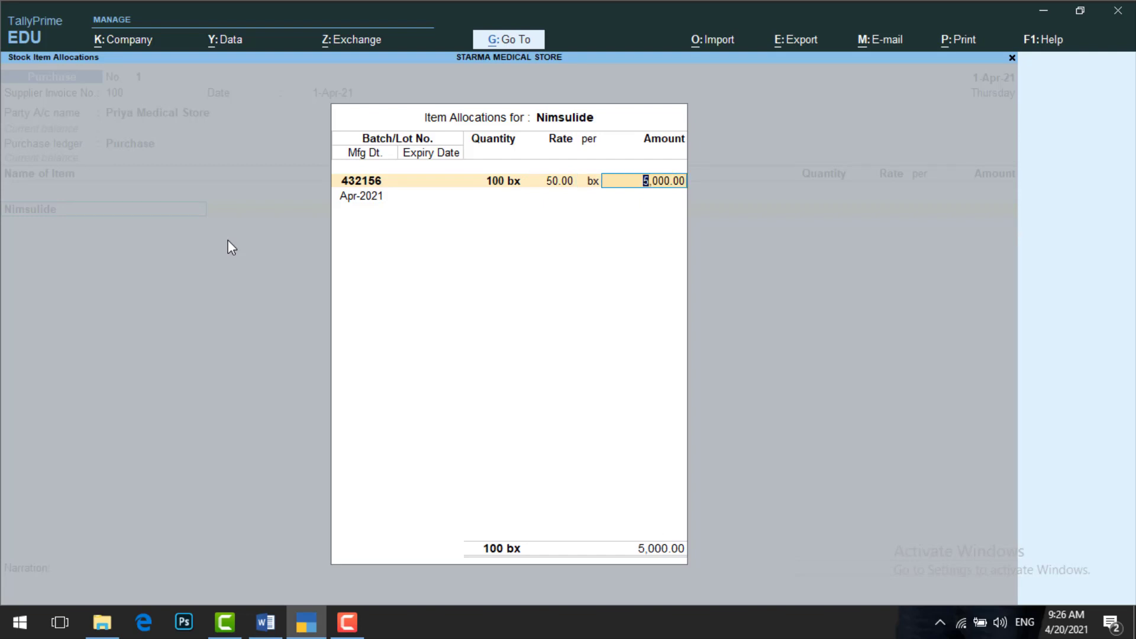
key("Return")
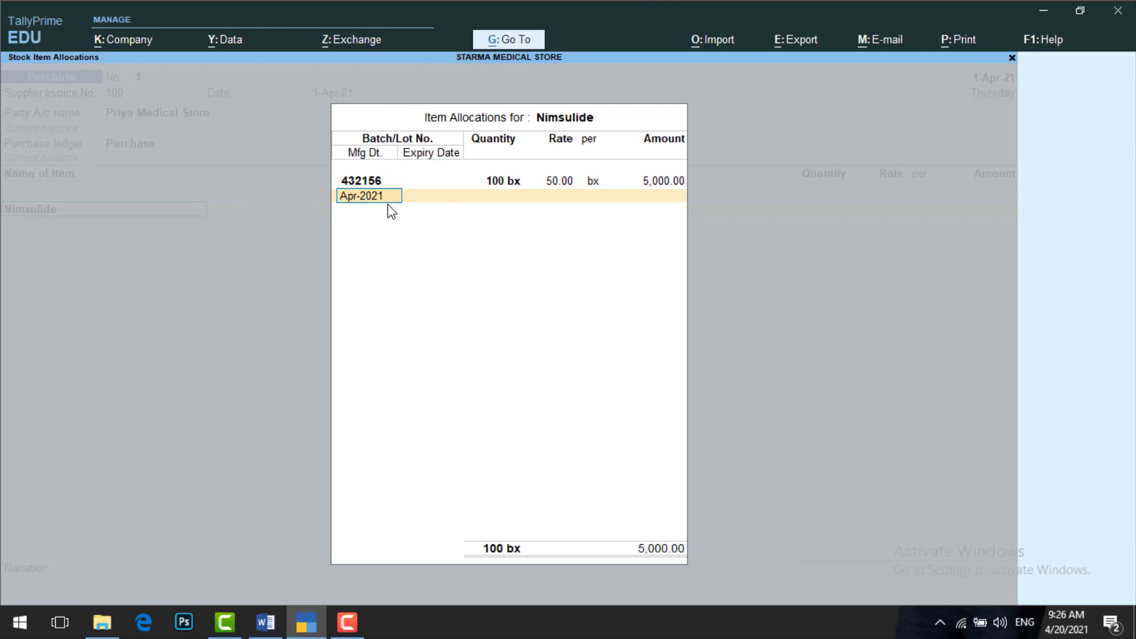
Keep the Apr-2021 manufacturing date for the Nimsulide batch, set its expiry to 31-3-2022 and accept the item line
key("Return")
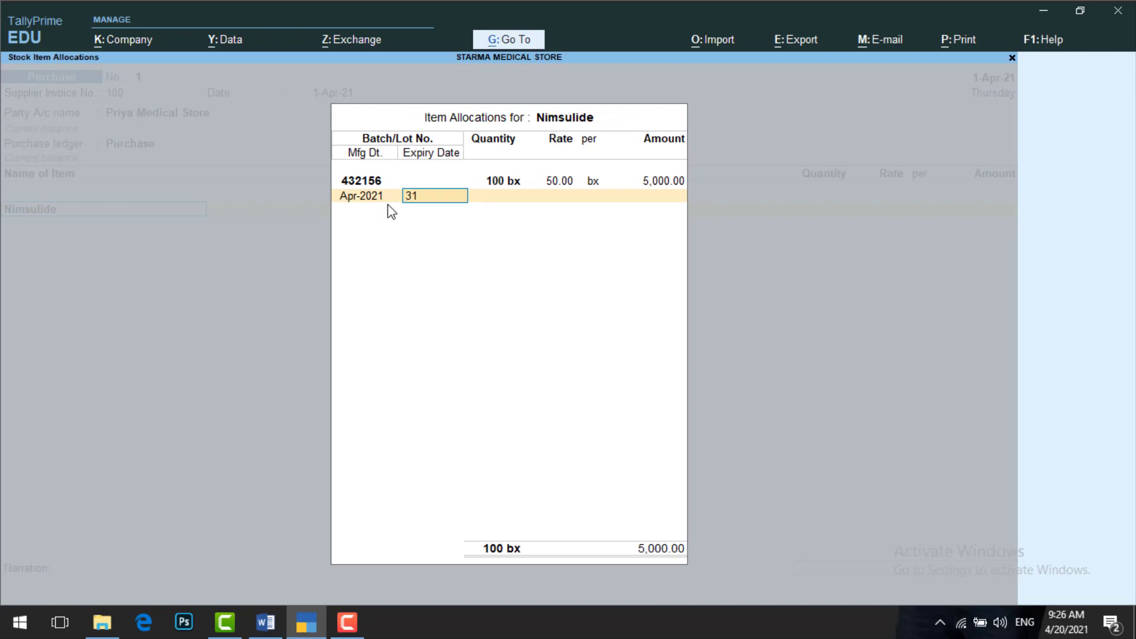
type("3-2022")
key("Return")
key("Return")
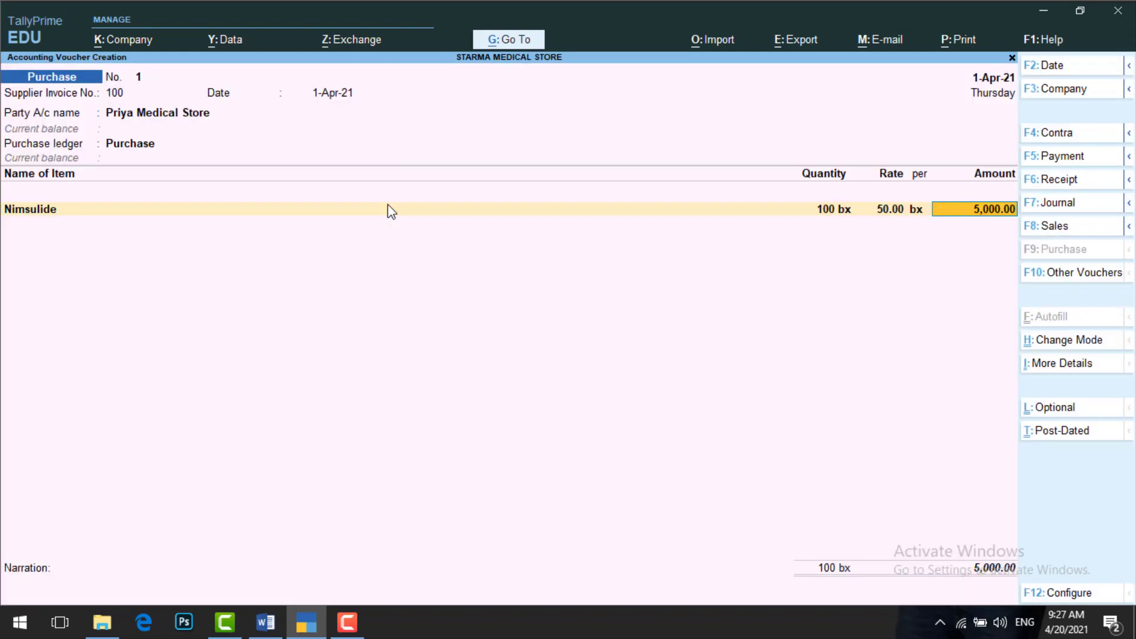
key("Return")
Add Overan-Sr as the second item and copy its batch number 980870 from the Word sheet as a new batch
key("alt")
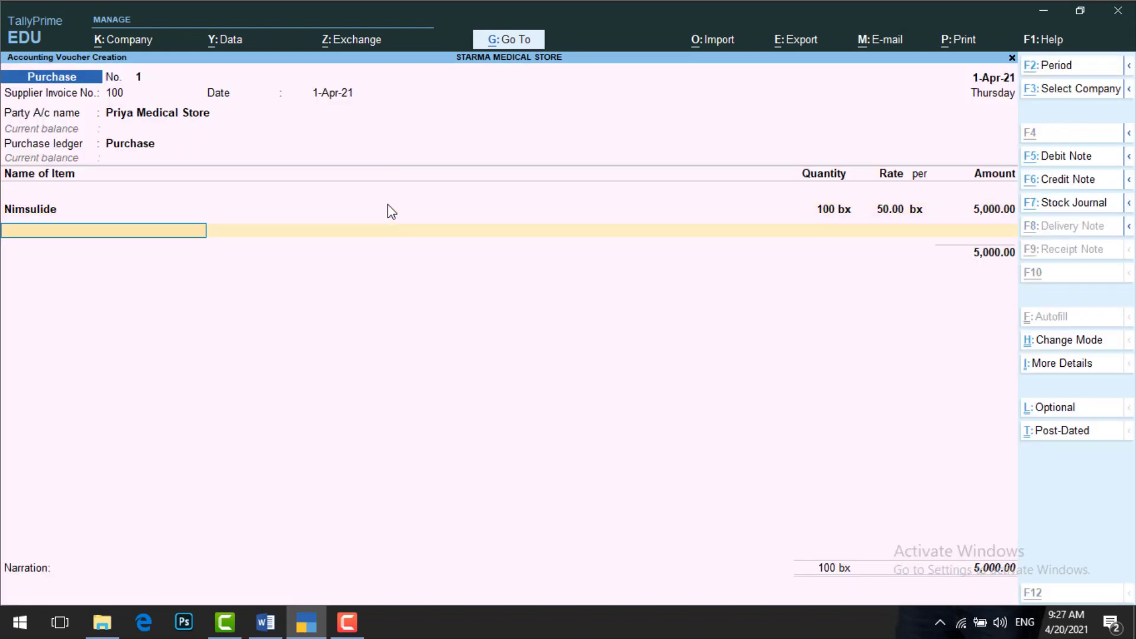
key("alt+Tab")
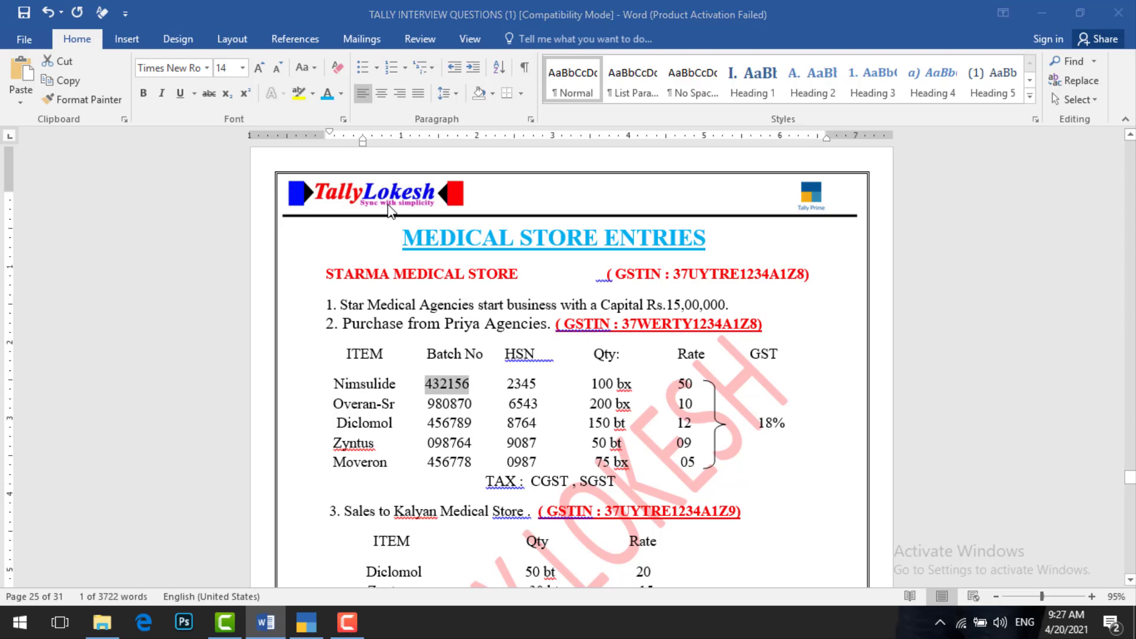
key("alt+Tab")
type("O")
key("Return")
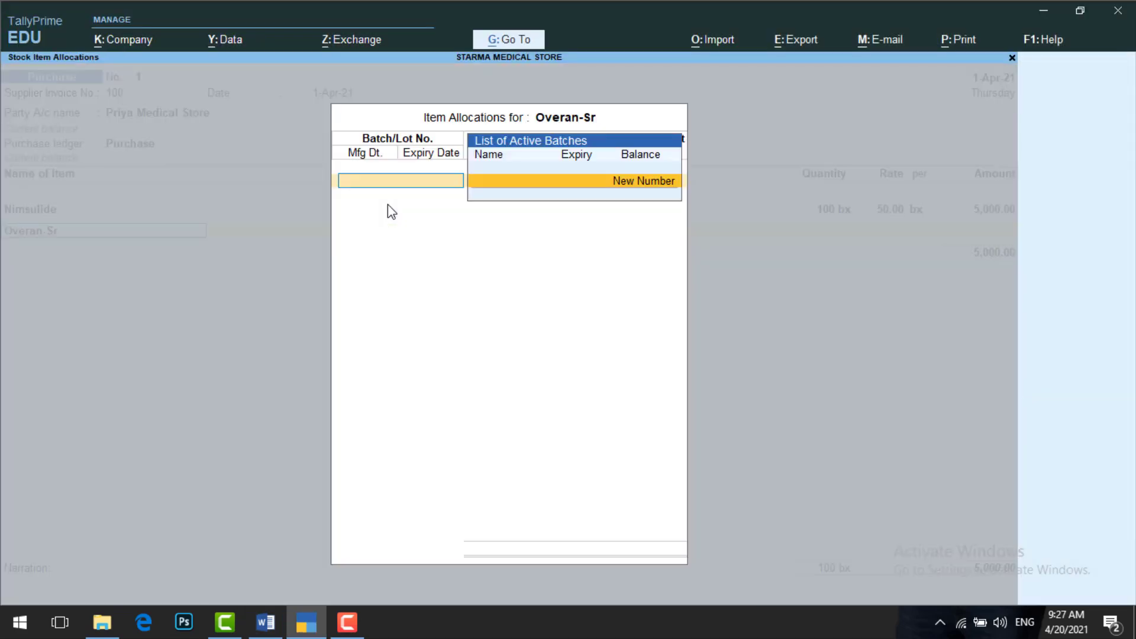
key("Return")
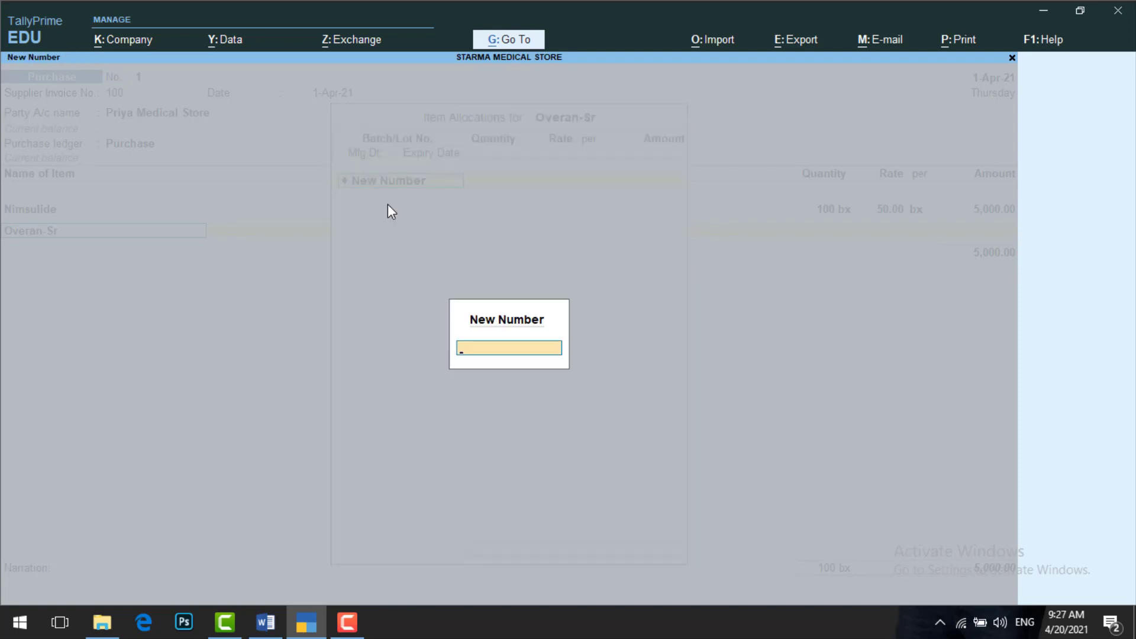
key("alt+Tab")
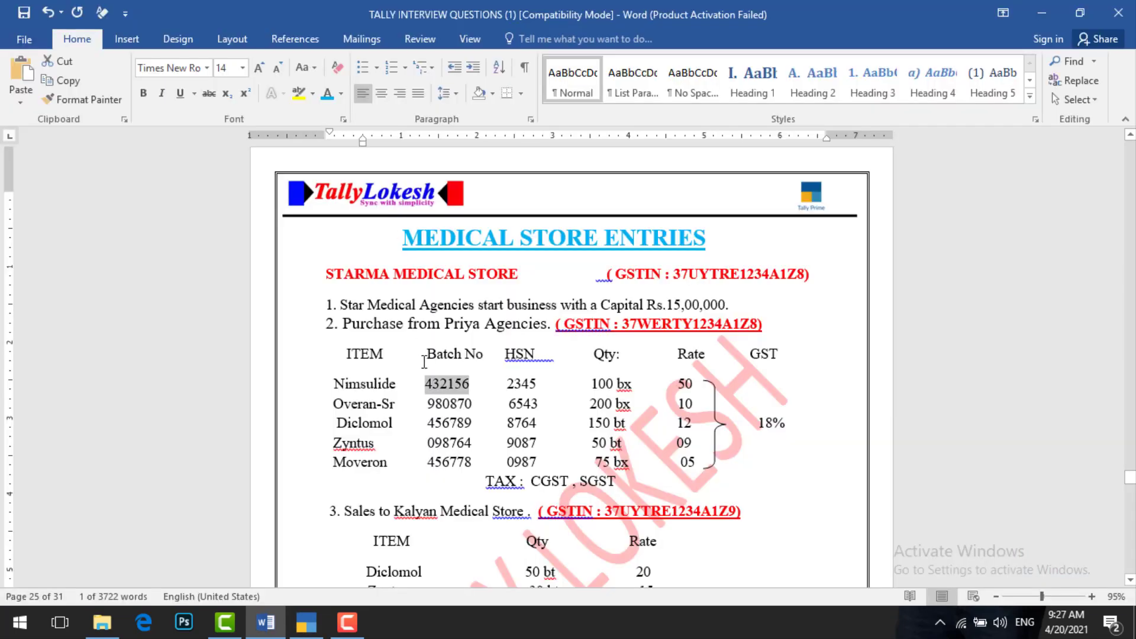
left_click_drag(426, 403, 471, 404)
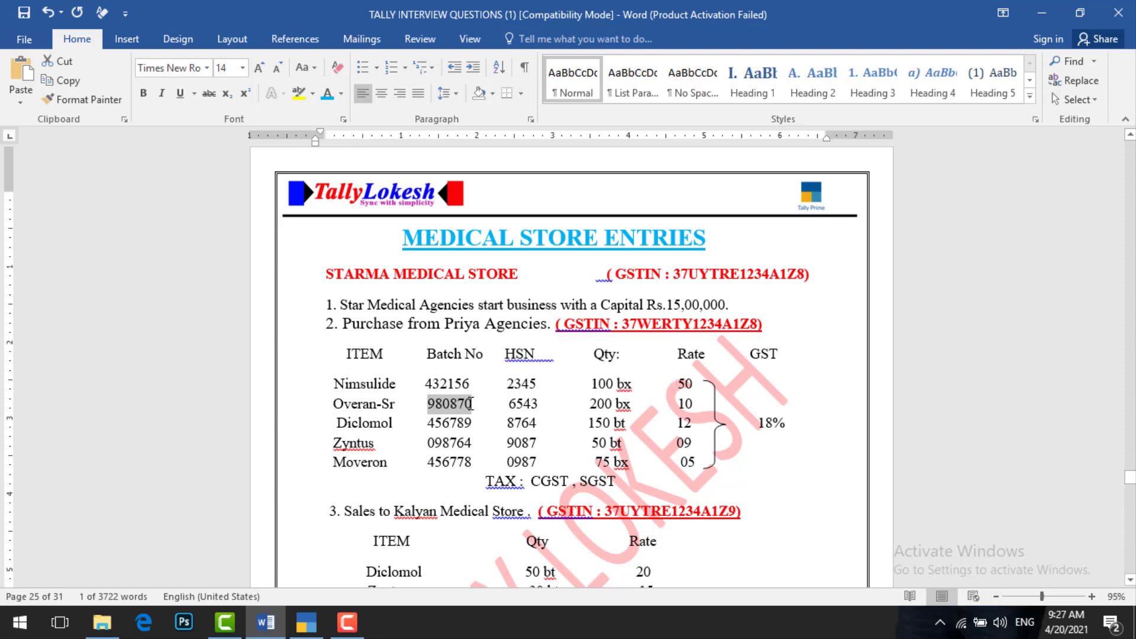
key("ctrl+c")
key("alt+Tab")
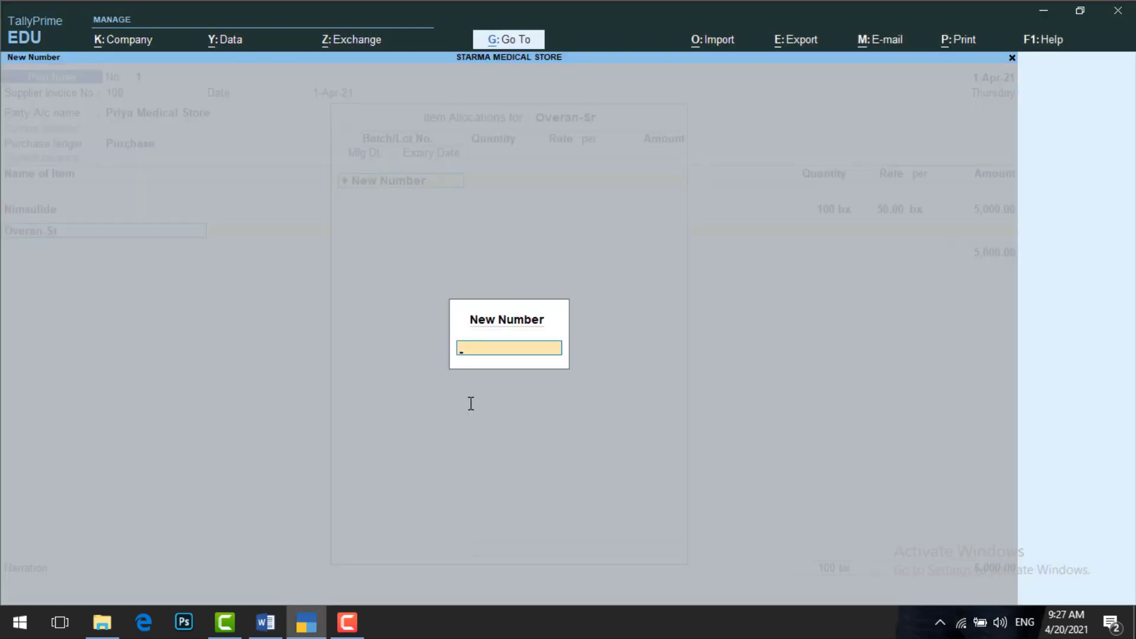
key("ctrl+alt+v")
key("Return")
Enter 200 bx of Overan-Sr at the rate of 10 given in the Word sheet and accept the amount
type("200")
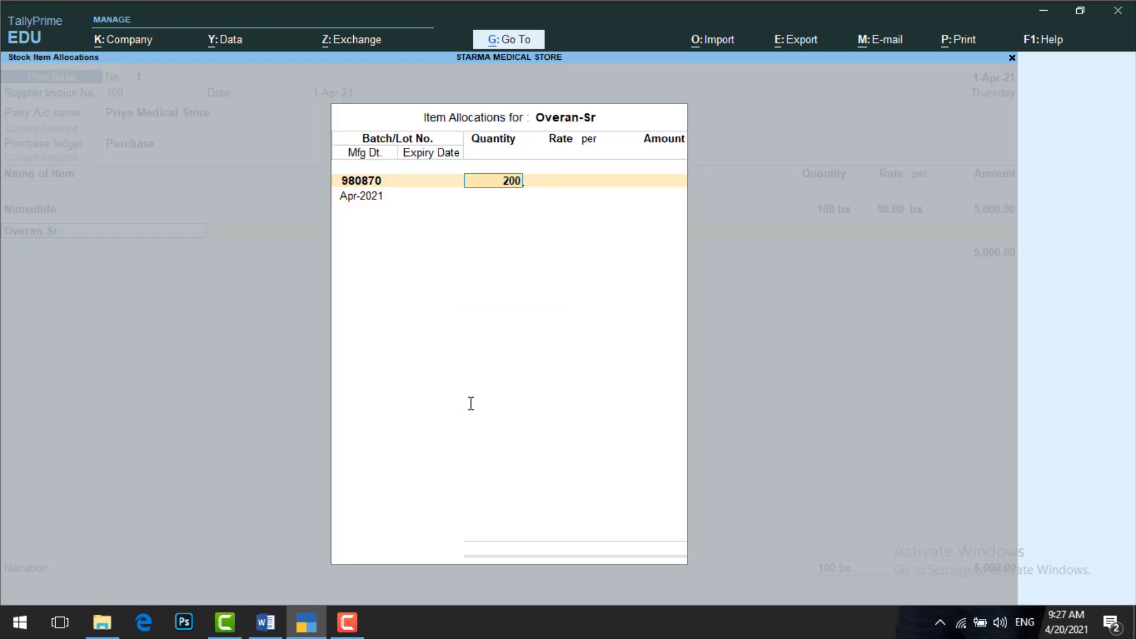
key("Return")
key("alt+Tab")
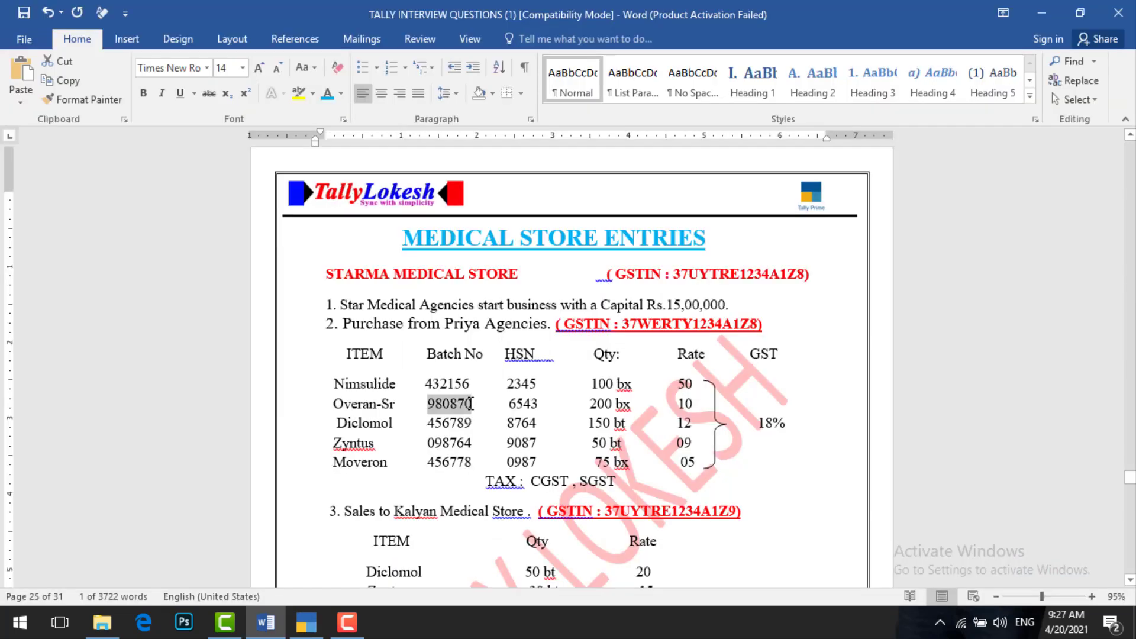
key("alt+Tab")
type("10")
key("Return")
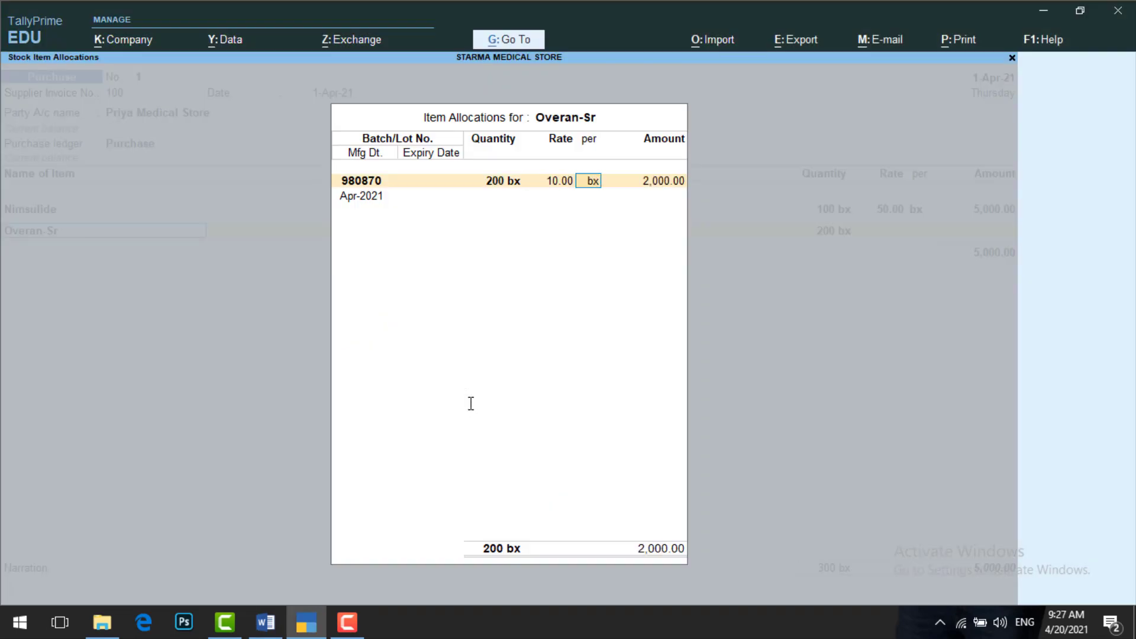
key("Return")
key("Return")
Keep the Apr-2021 manufacturing date for the Overan-Sr batch, set its expiry to 31-3-22 and accept the item line
key("Return")
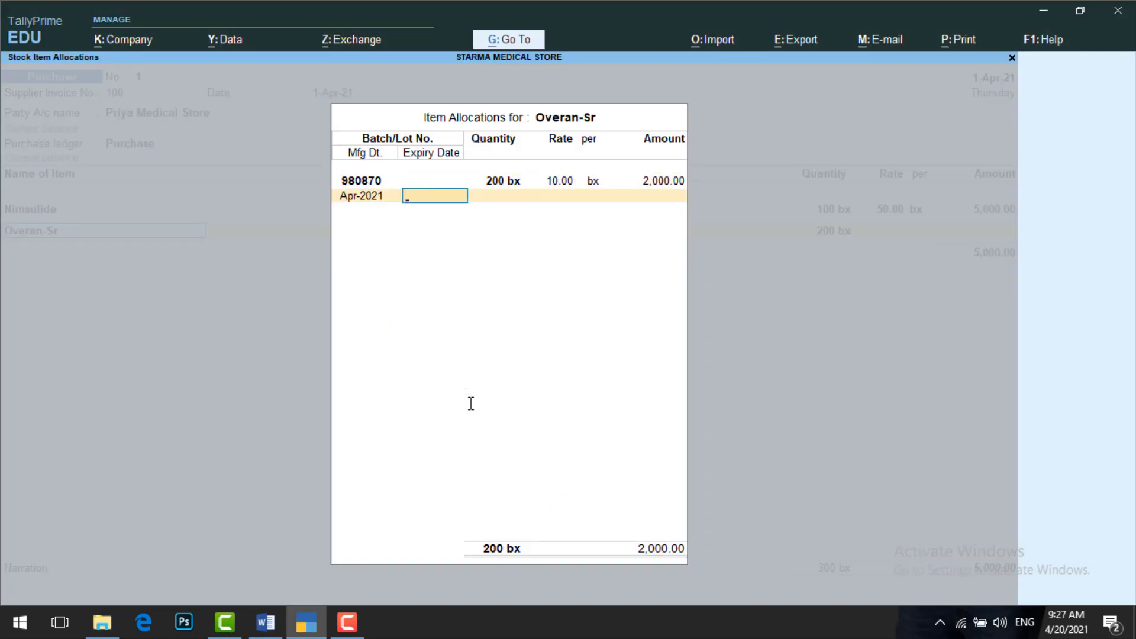
type("31-3-22")
key("Return")
key("Return")
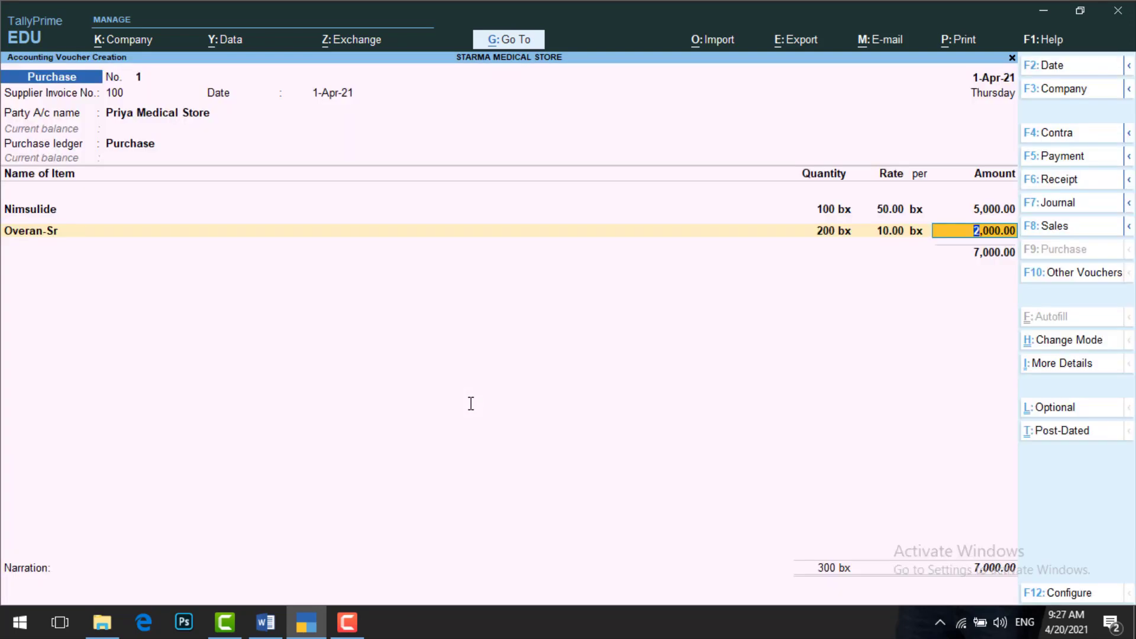
key("Return")
Check the next item in the Word sheet, add Diclomol to the purchase and enter its new batch number 456789
key("alt+Tab")
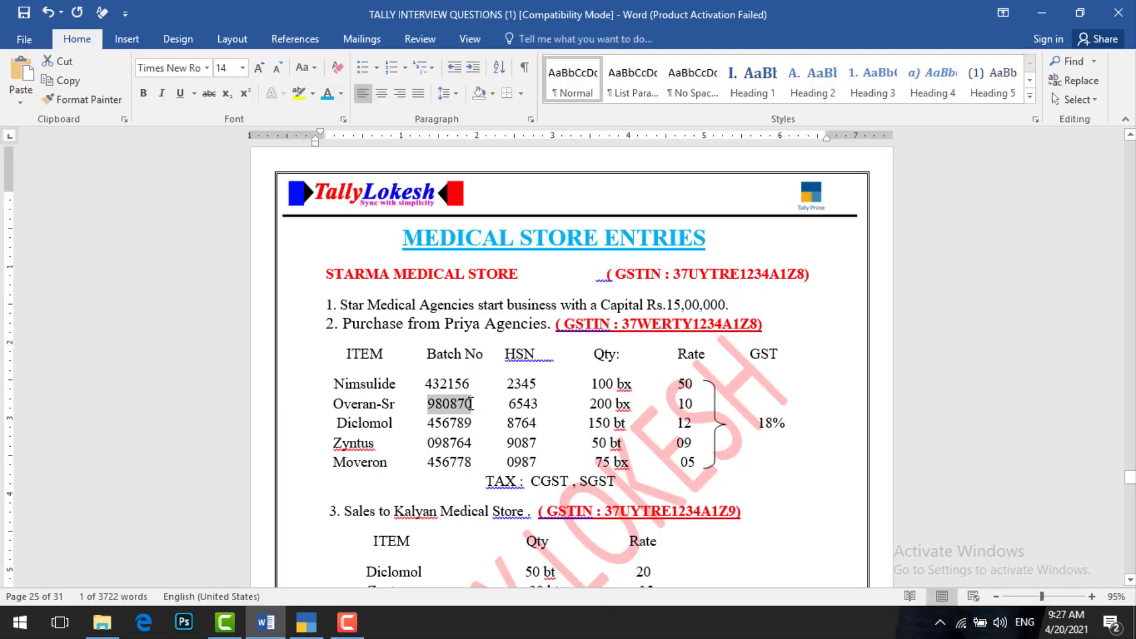
key("alt+Tab")
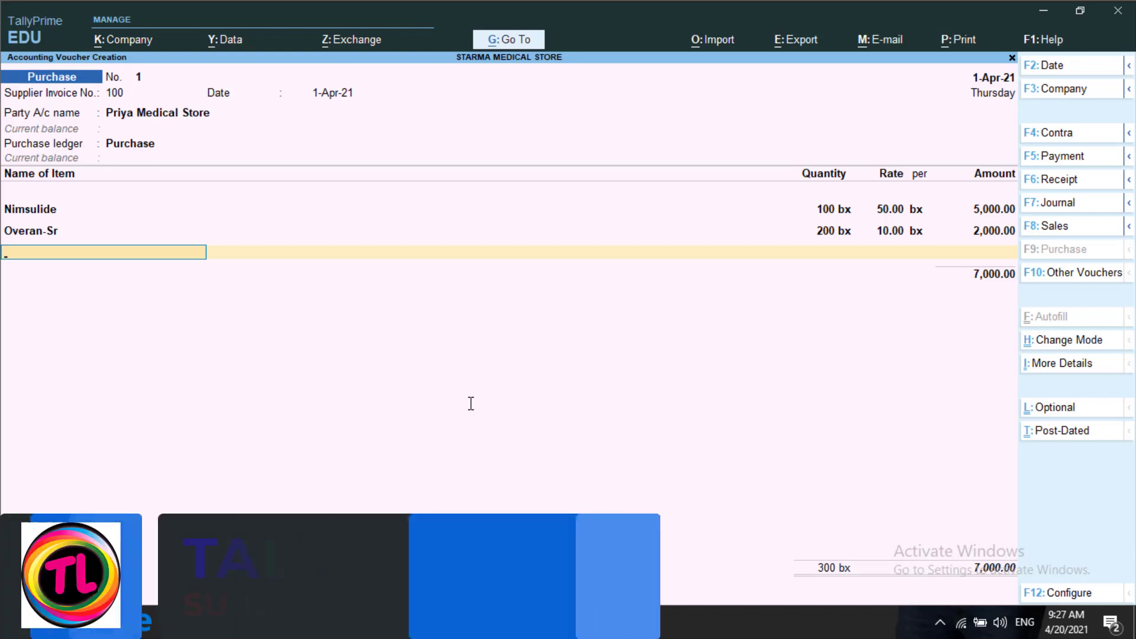
type("d")
key("Return")
key("Return")
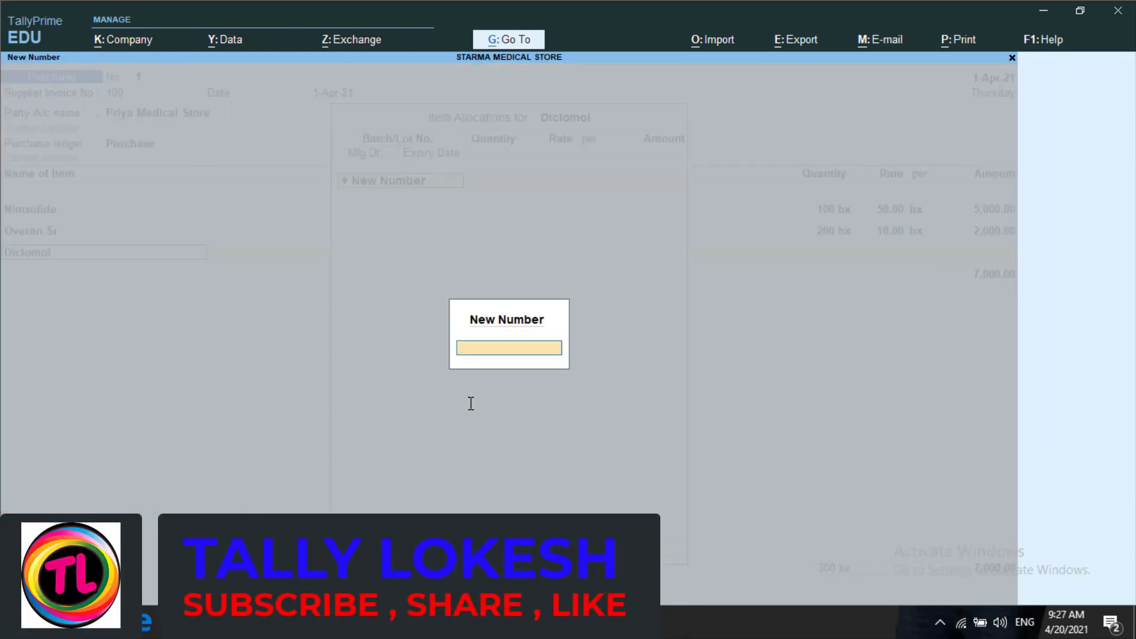
key("alt+Tab")
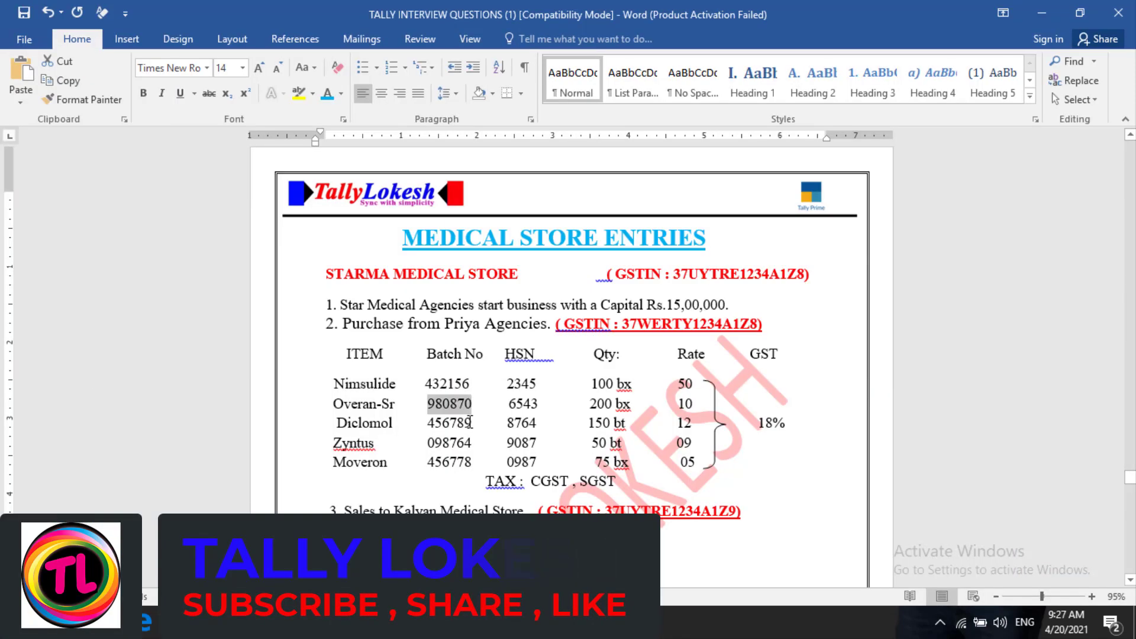
left_click_drag(472, 422, 432, 423)
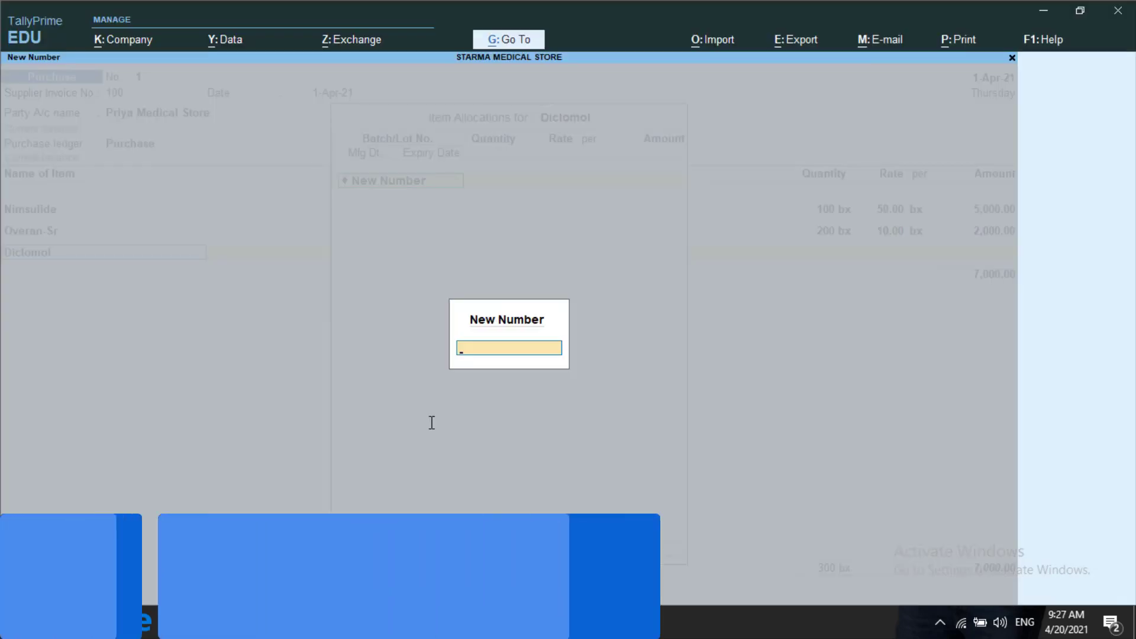
type("456789")
key("Return")
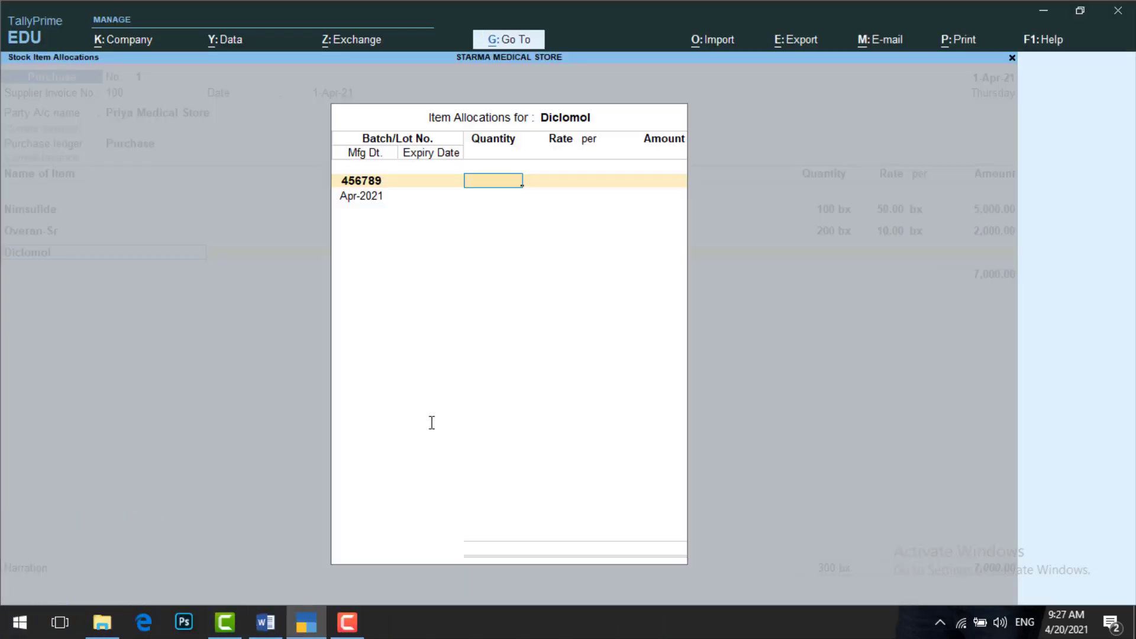
Check the Diclomol line in the Word sheet, then enter a quantity of 150 bt at a rate of 12 and accept the amount
key("alt+Tab")
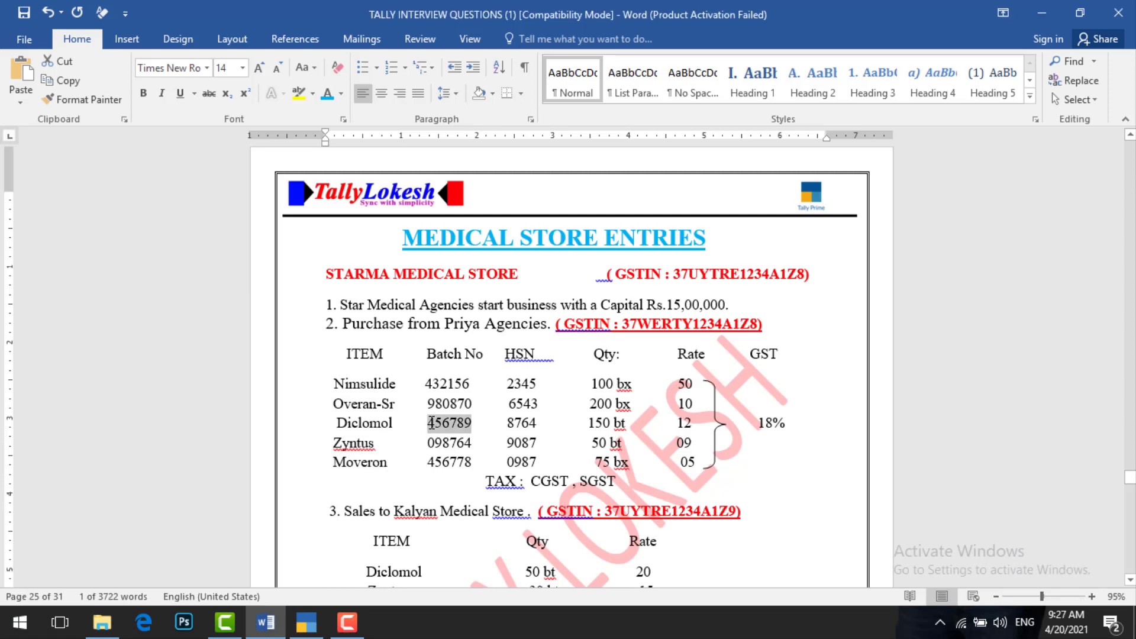
key("alt+Tab")
type("150")
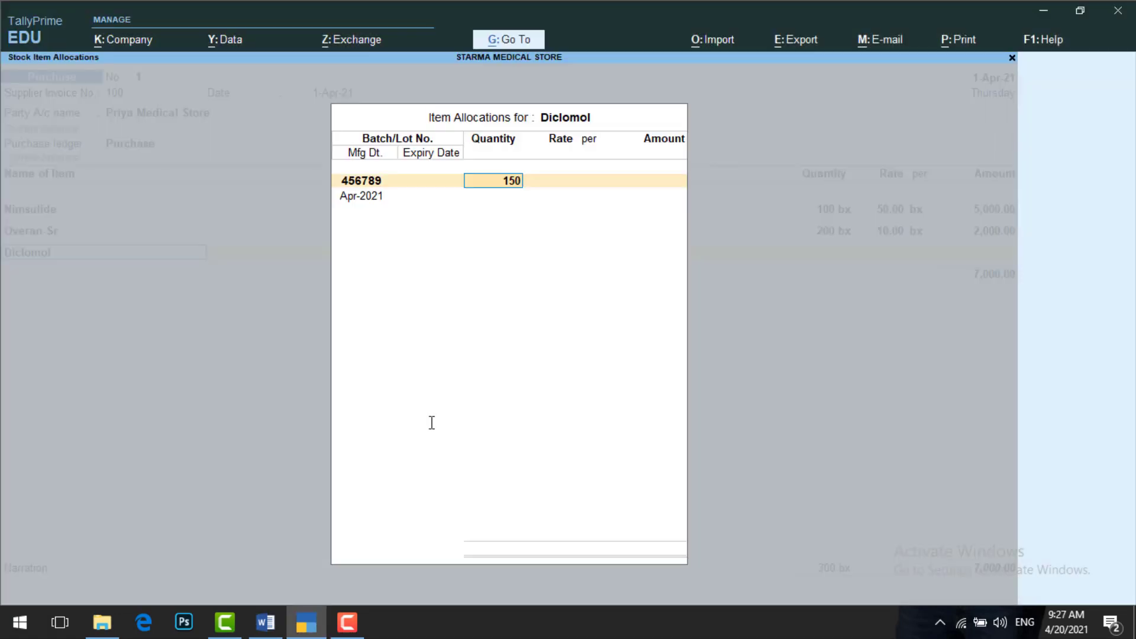
key("Return")
type("12")
key("Return")
key("Return")
key("Return")
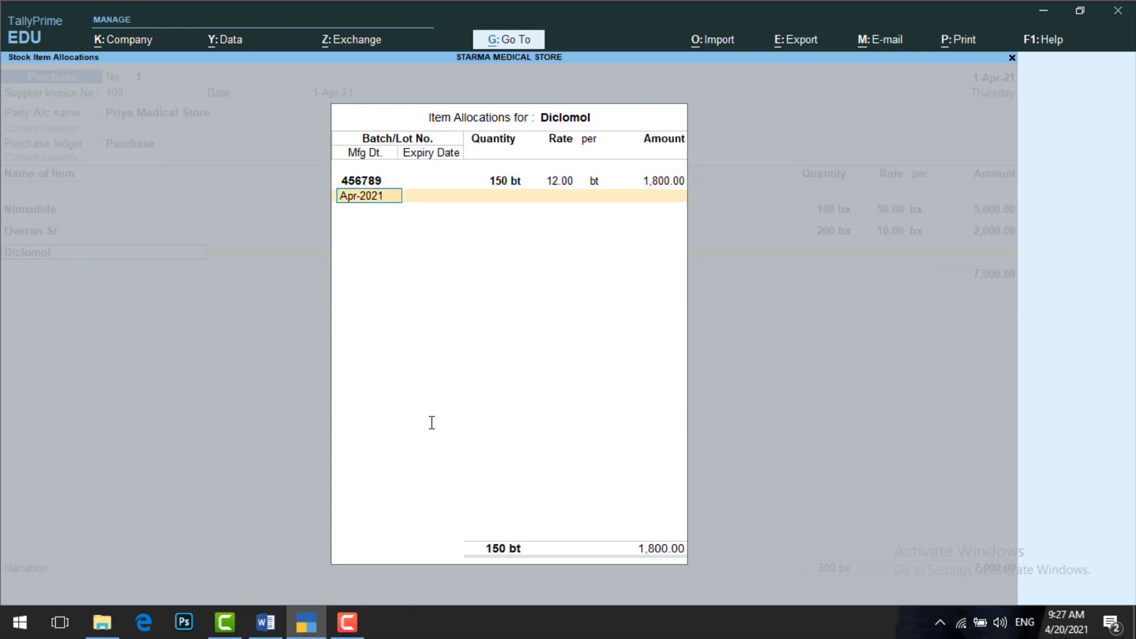
Keep the Apr-2021 manufacturing date for the Diclomol batch, set its expiry to 31-3-22 and accept the item line
key("Return")
type("31-")
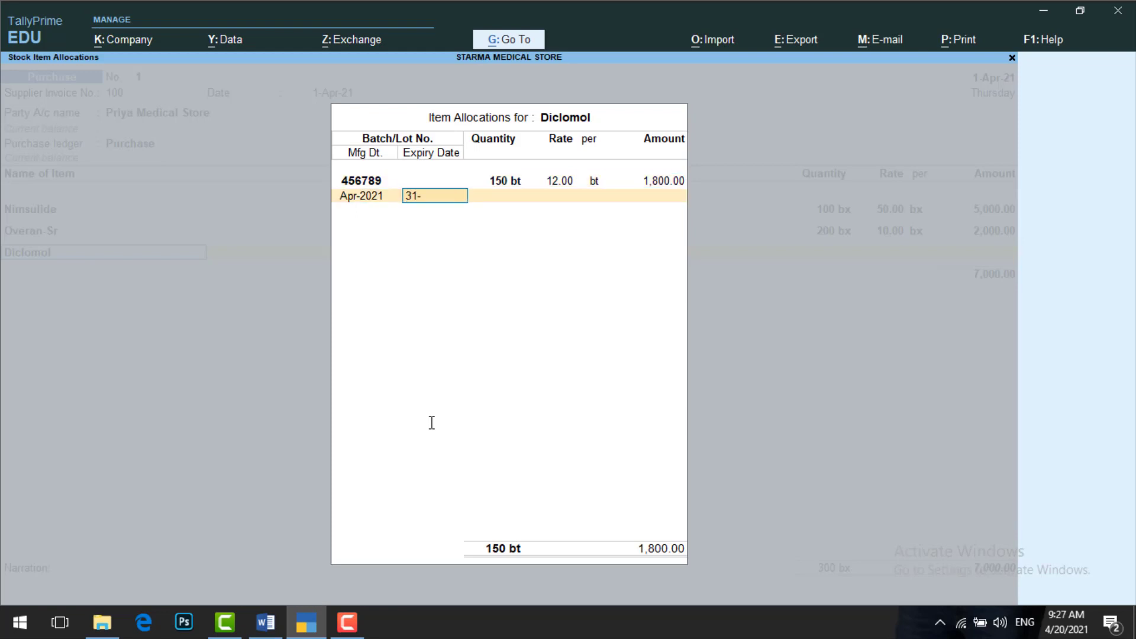
type("3-22")
key("Return")
key("Return")
key("Return")
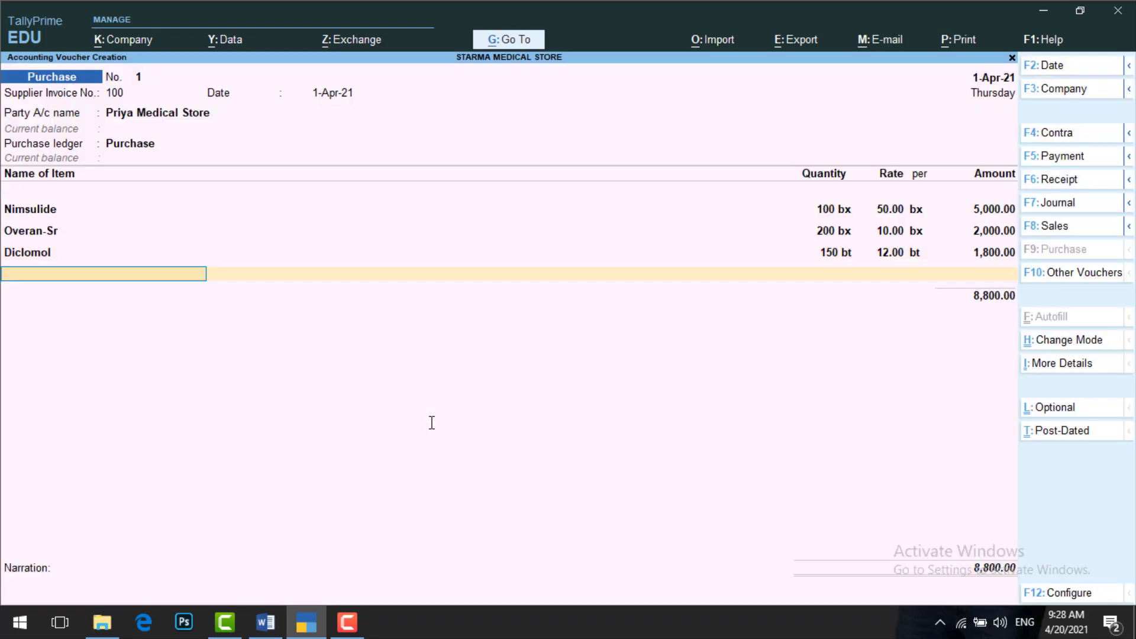
Add Zyntus to the purchase and enter its new batch number 098764, copied from the Word sheet
type("z")
key("Return")
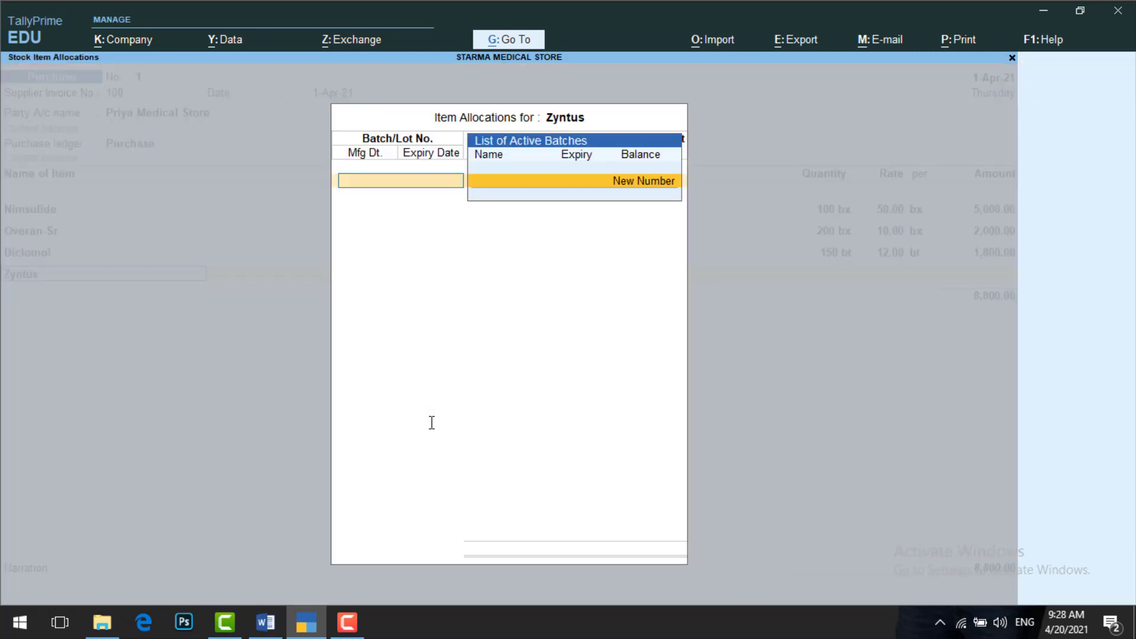
key("Return")
key("alt+Tab")
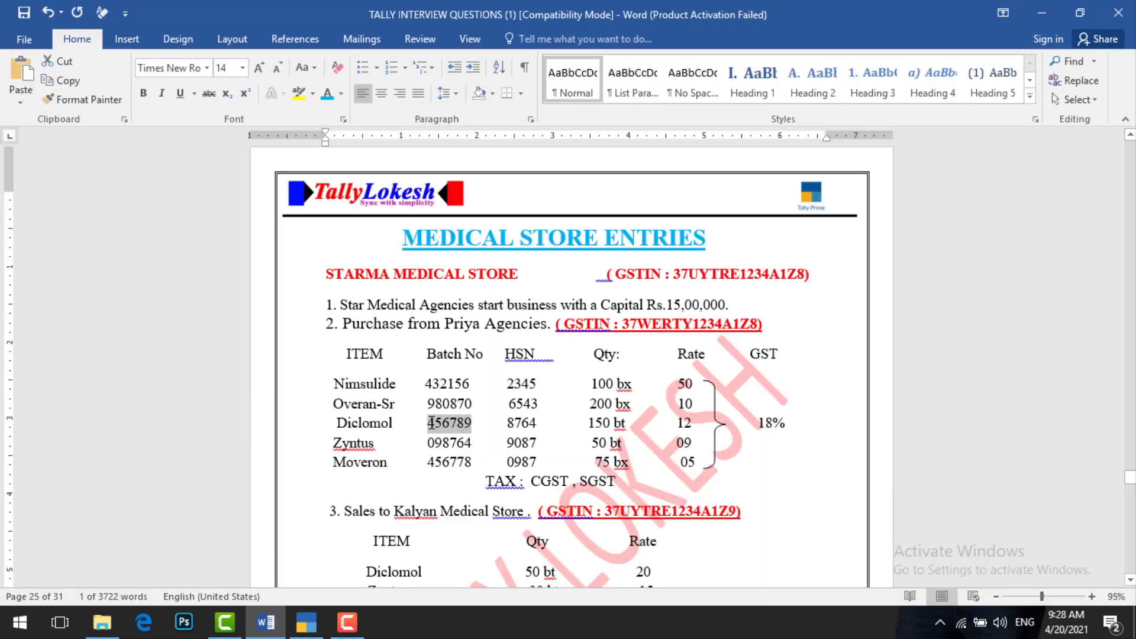
left_click_drag(472, 445, 431, 444)
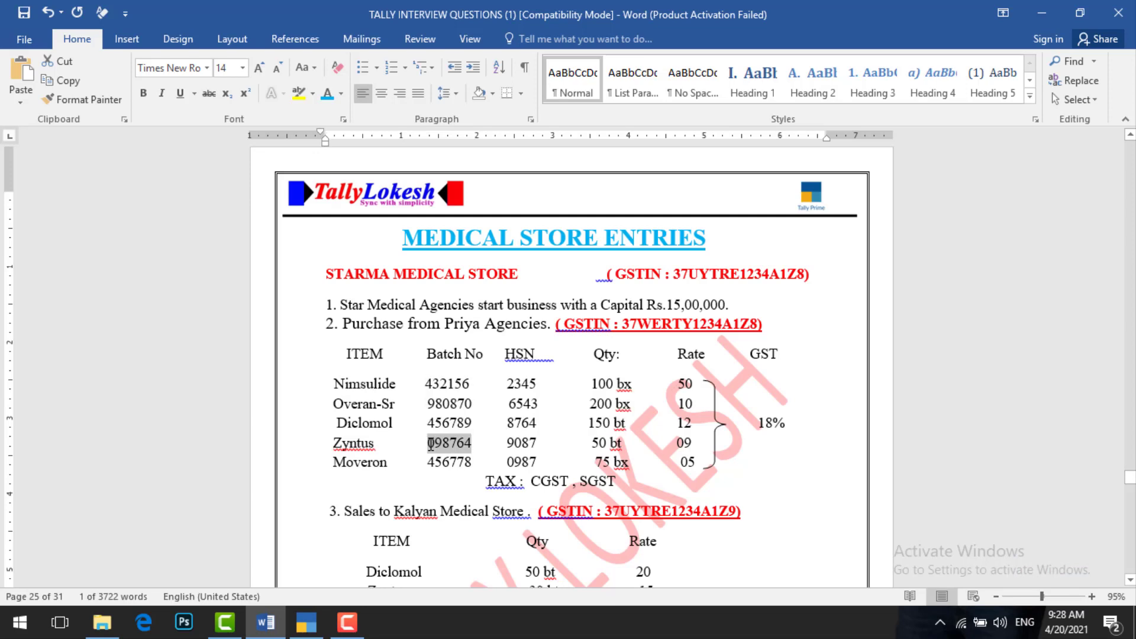
key("ctrl+c")
key("alt+Tab")
key("ctrl+v")
key("Return")
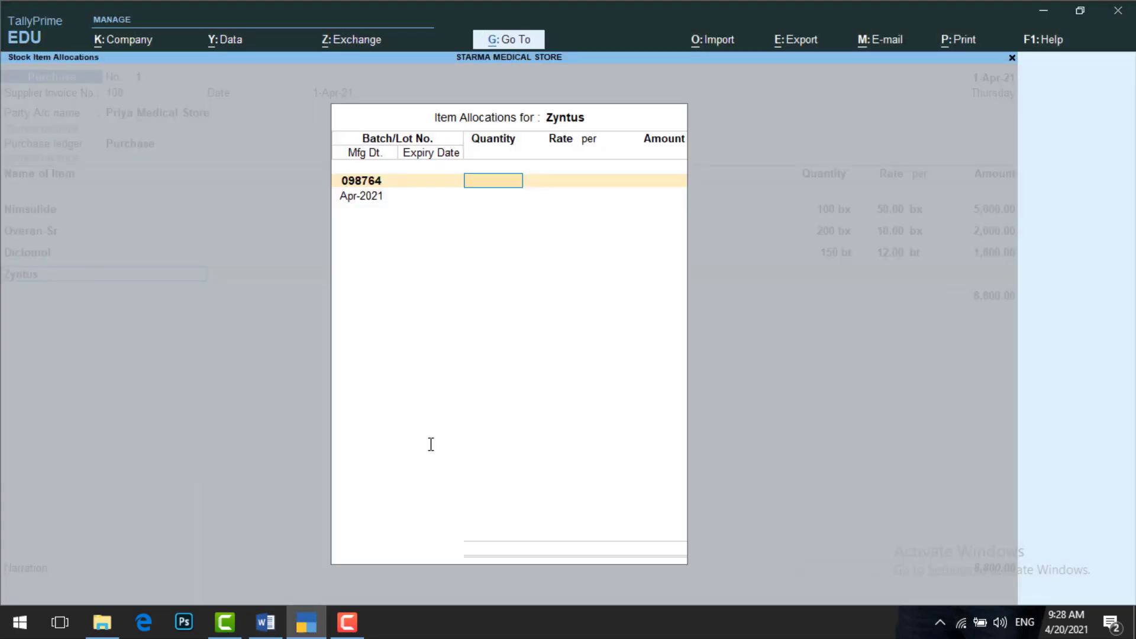
Check the Zyntus line in the Word sheet, then enter a quantity of 50 bt at a rate of 9 and accept the amount
key("alt+Tab")
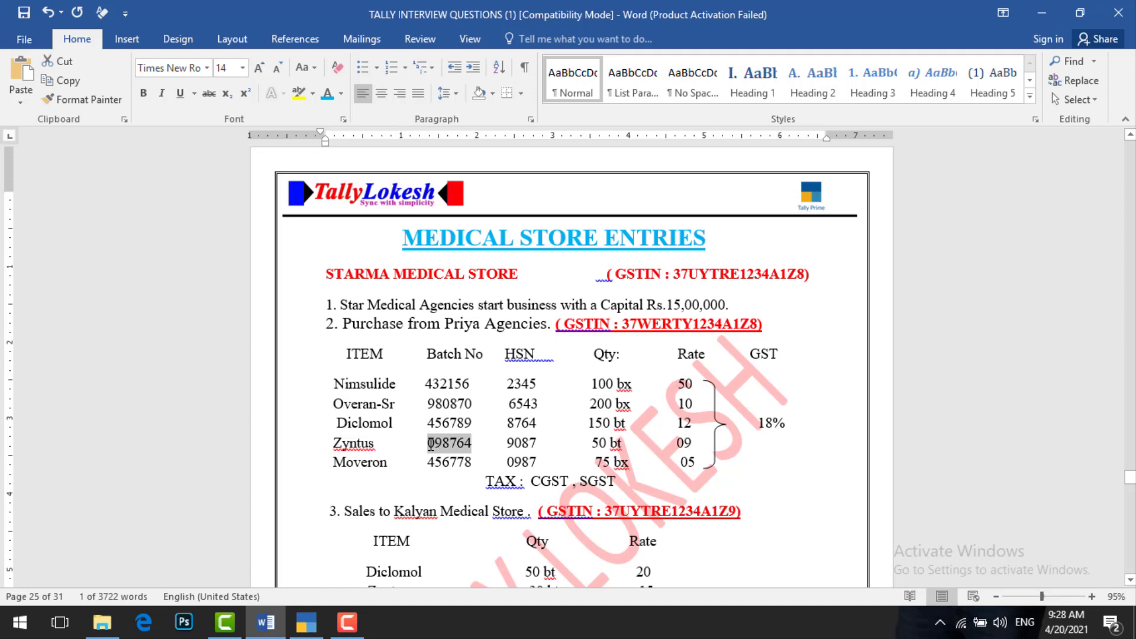
key("alt+Tab")
type("50")
key("Return")
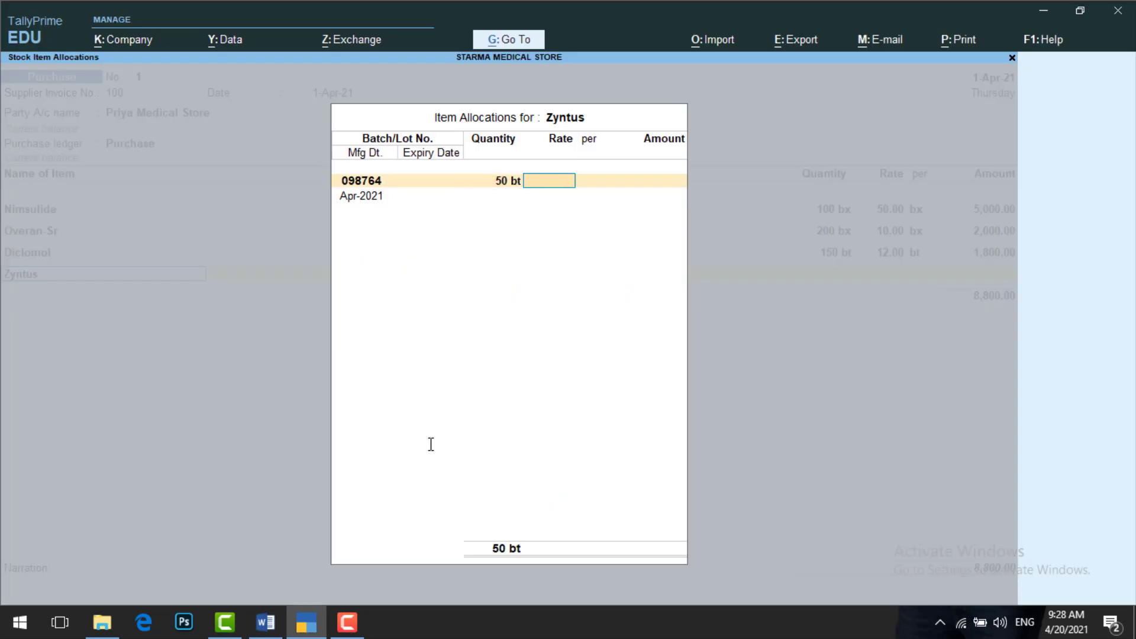
type("9")
key("Return")
key("Return")
key("Return")
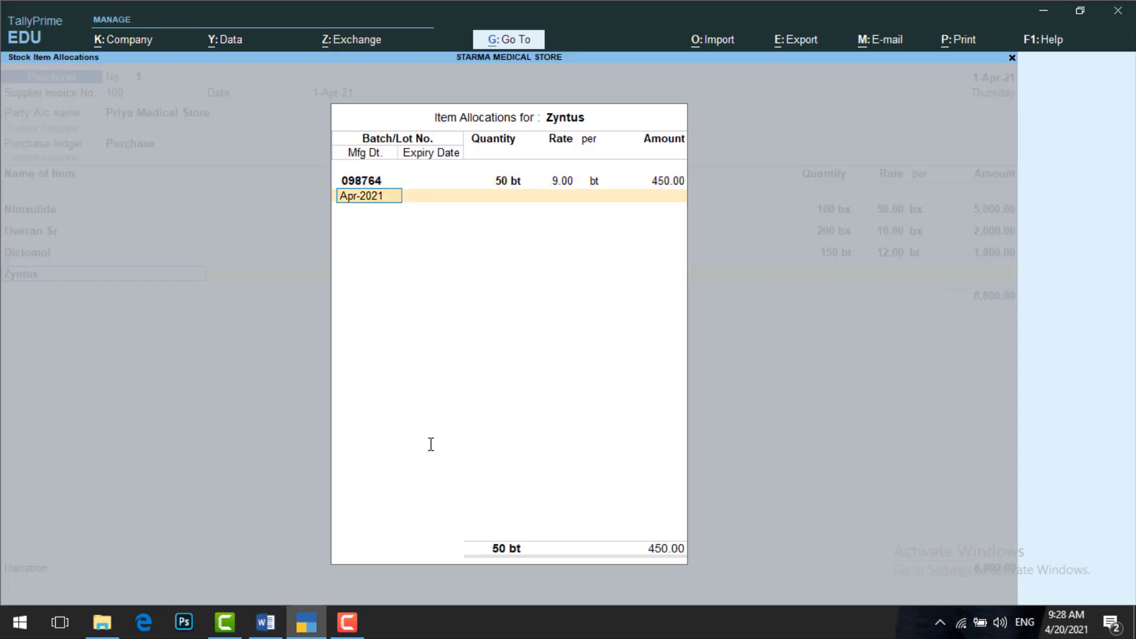
Keep the Apr-2021 manufacturing date for the Zyntus batch, enter 31-3 as its expiry and accept the item line
key("Return")
type("31-")
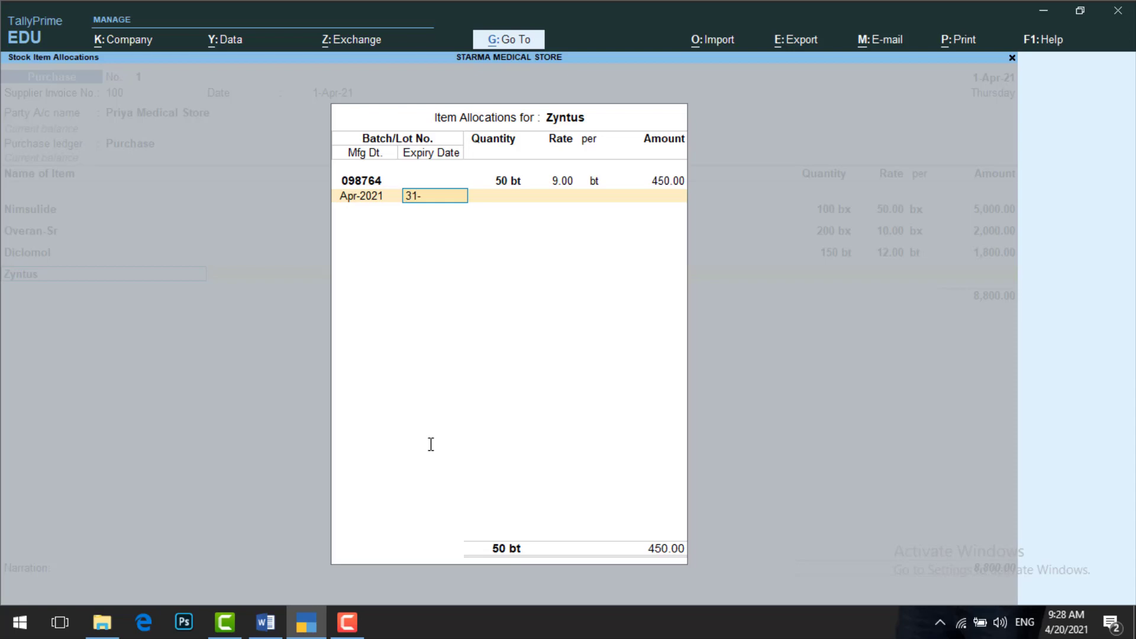
type("4")
key("BackSpace")
type("3")
key("Return")
key("Return")
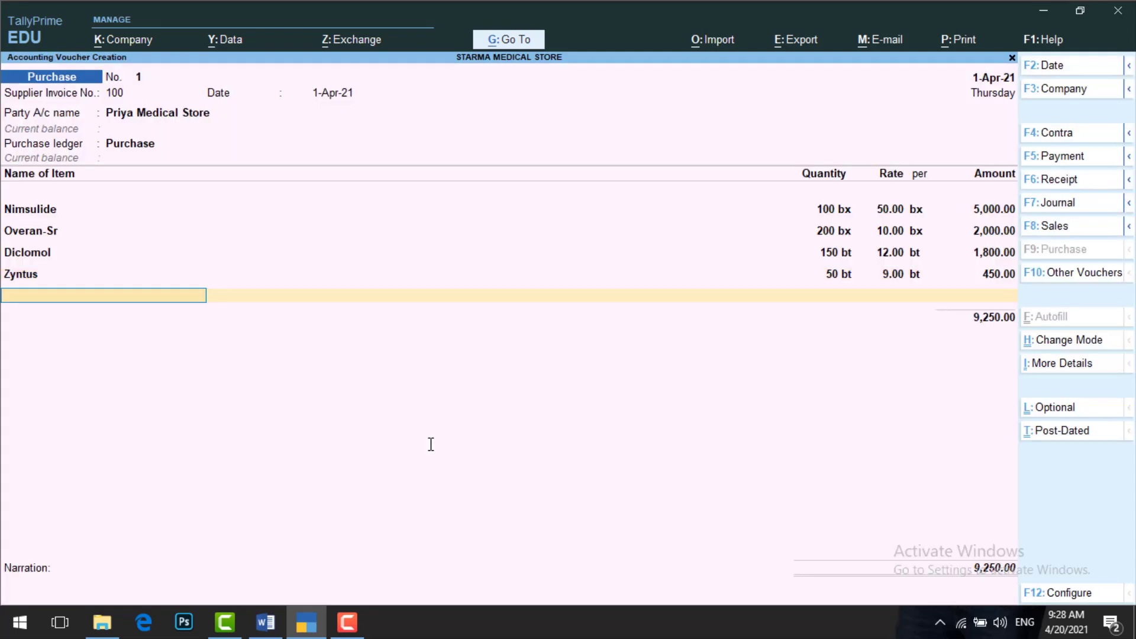
Check the last item in the Word sheet, add Moveron to the purchase and copy in its new batch number 456778
key("alt+Tab")
key("alt+Tab")
type("M")
key("Return")
key("Return")
key("alt+Tab")
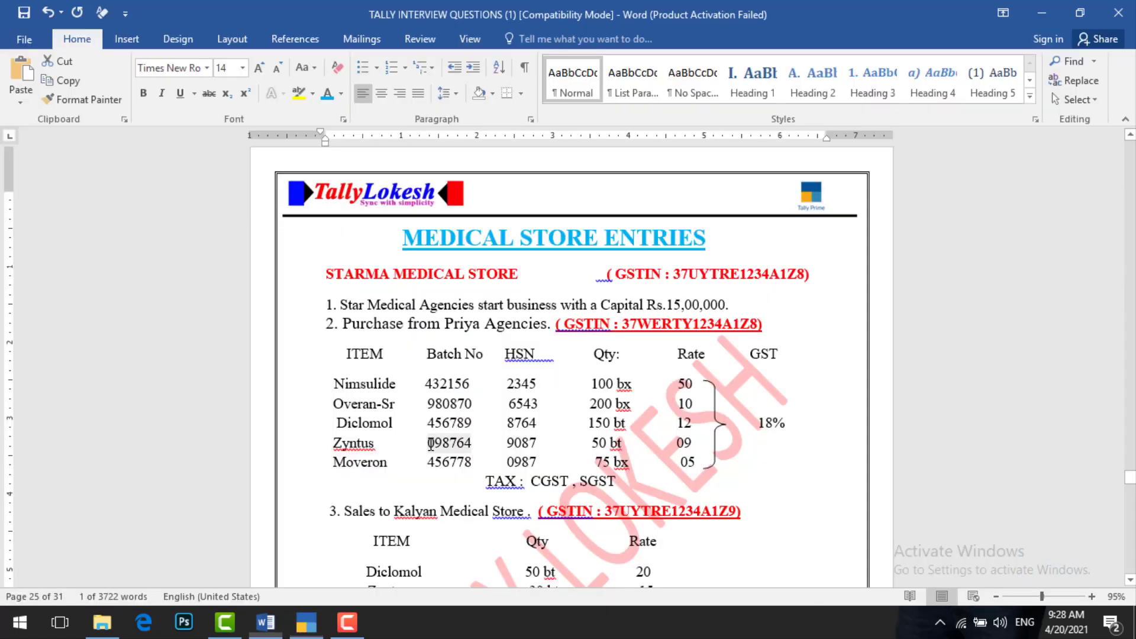
double_click(430, 444)
double_click(452, 462)
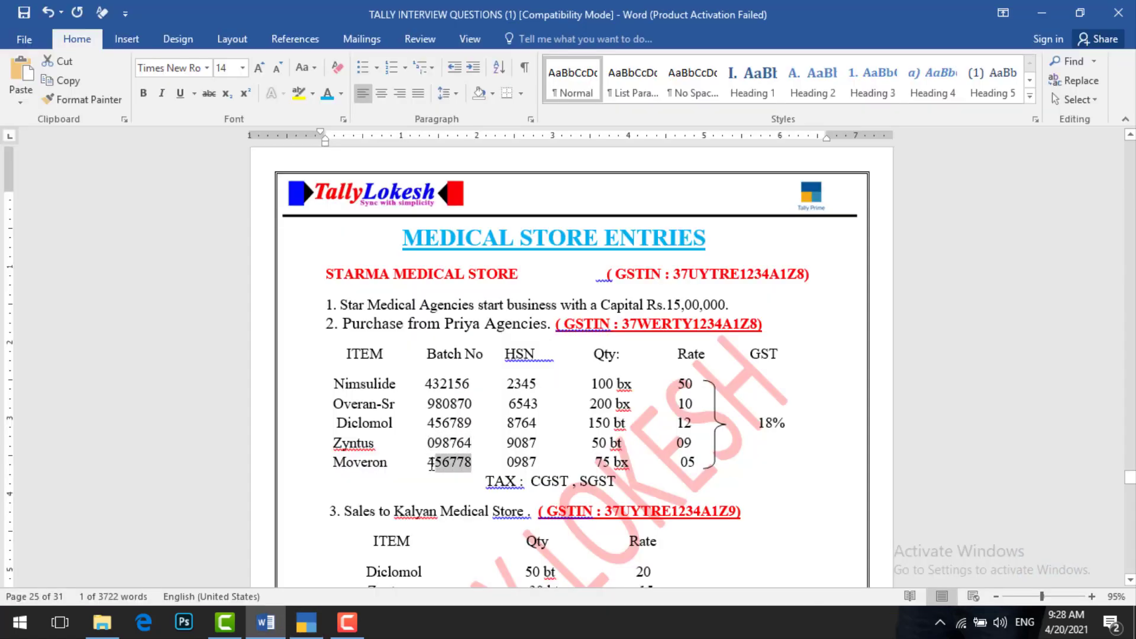
key("alt+Tab")
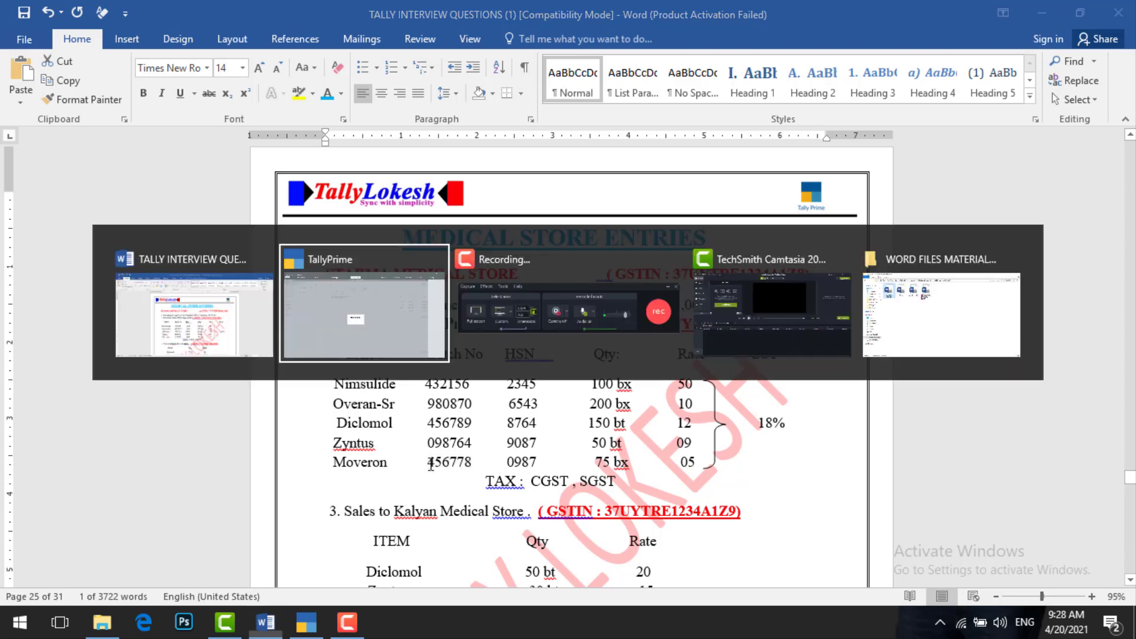
key("ctrl+v")
key("Return")
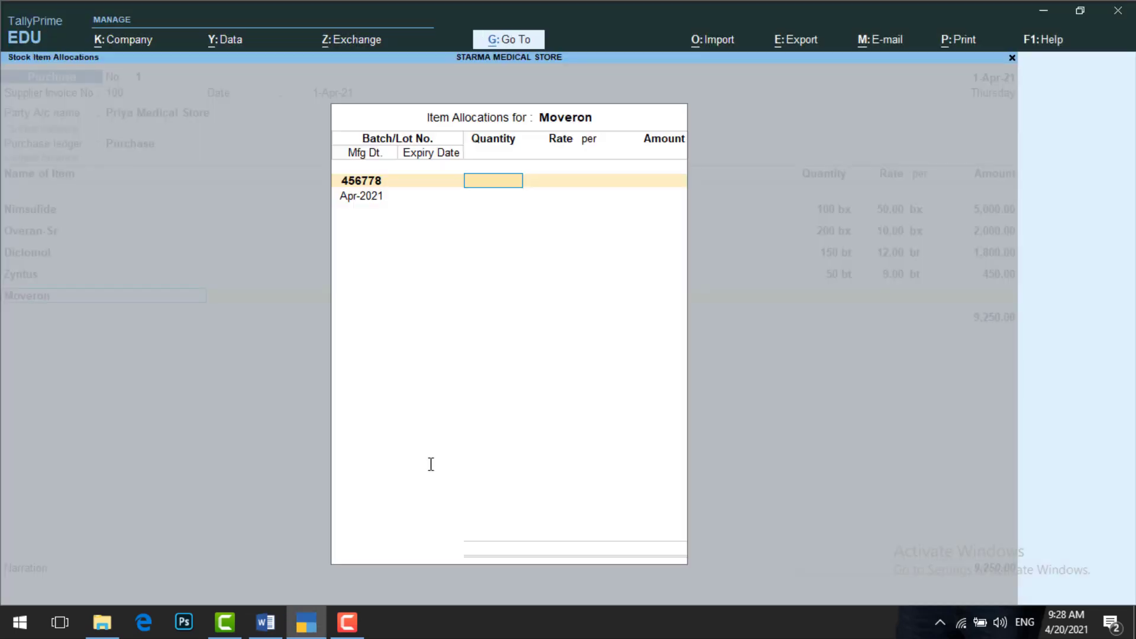
Check the Moveron line in the Word sheet, then enter a quantity of 75 bx at a rate of 5 and accept the amount
key("alt+Tab")
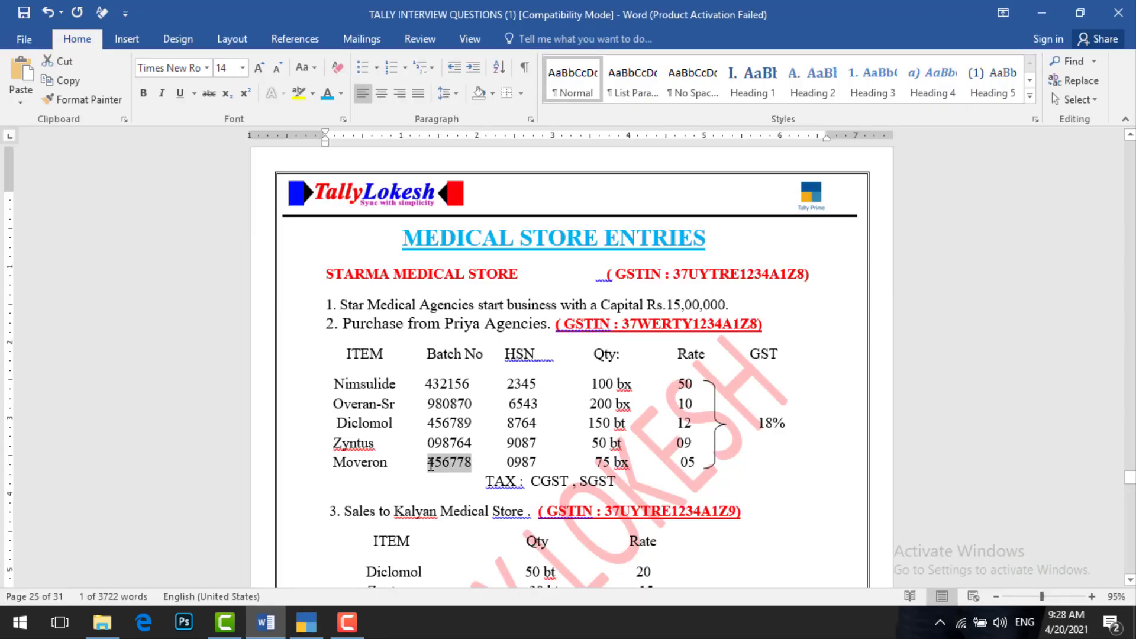
key("alt+Tab")
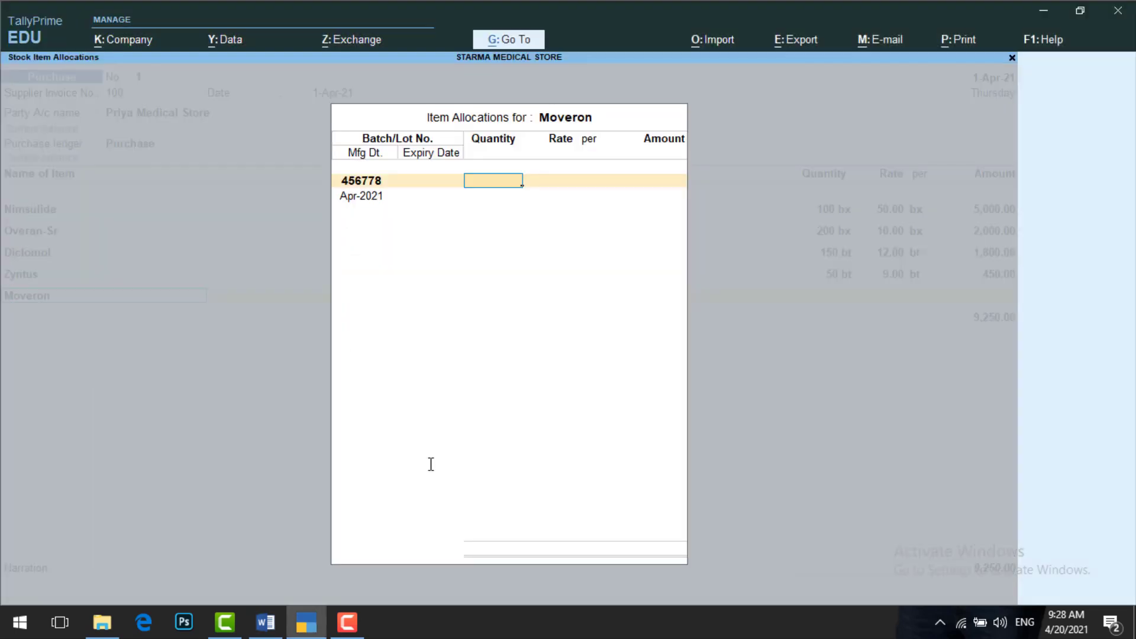
type("75")
key("Return")
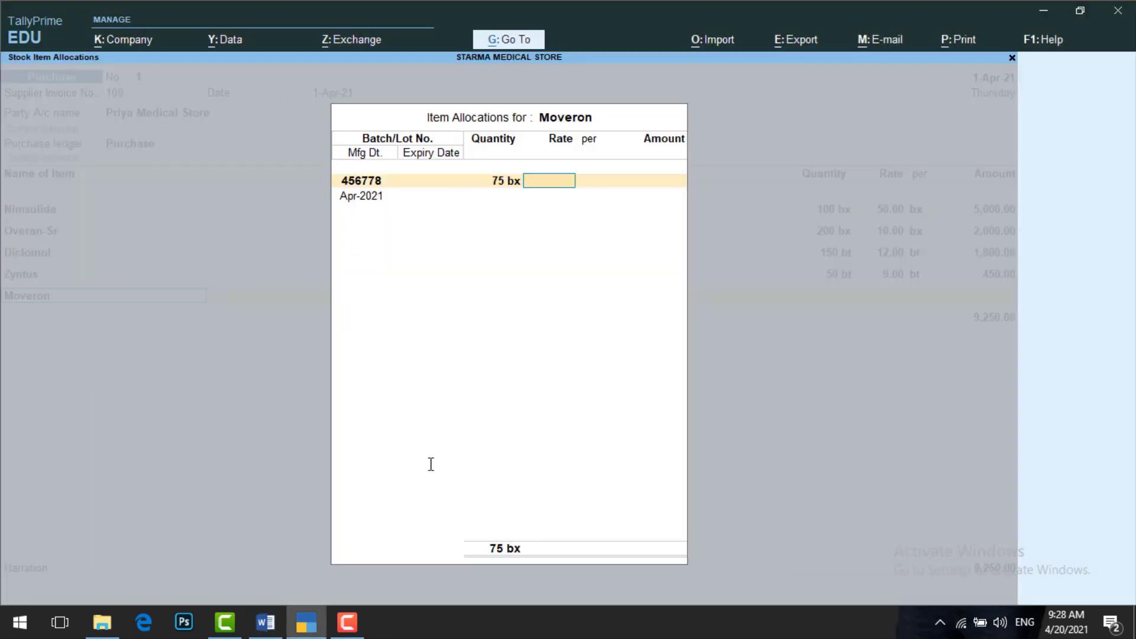
type("5")
key("Return")
key("Return")
key("Return")
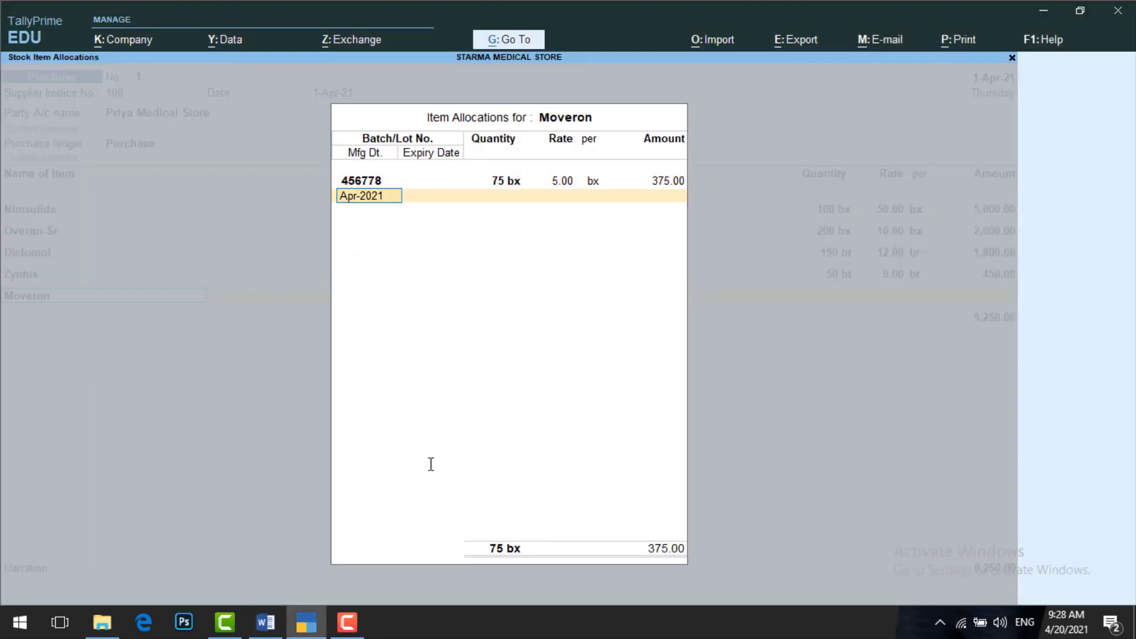
Keep the Apr-2021 manufacturing date for the Moveron batch, enter 31-5 as its expiry and accept the item line
key("Return")
type("31")
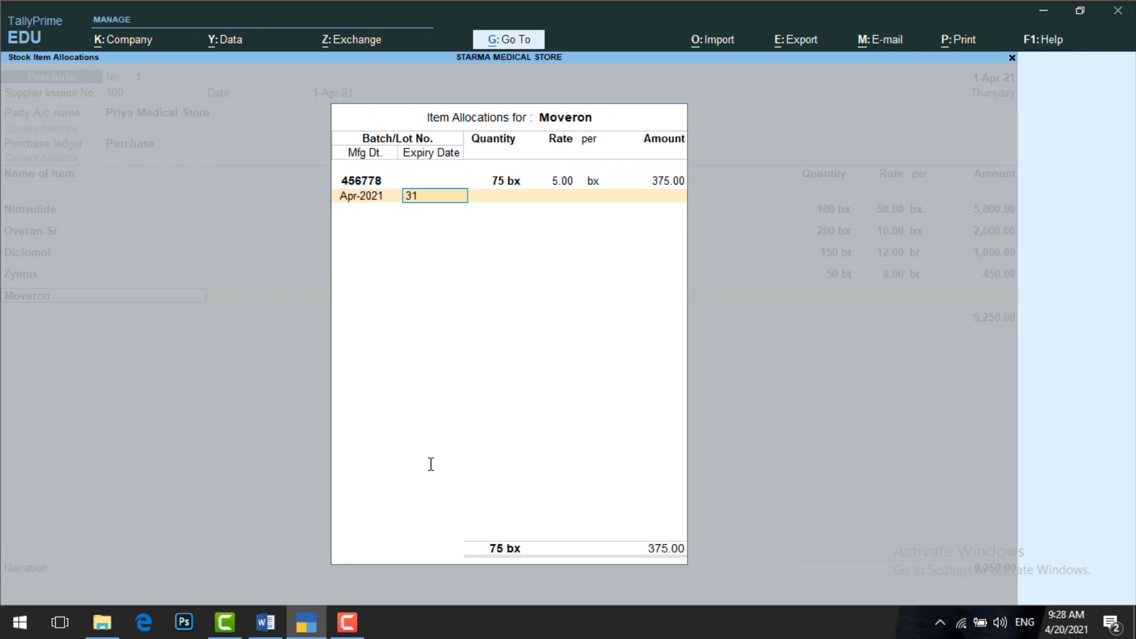
type("-5")
key("Return")
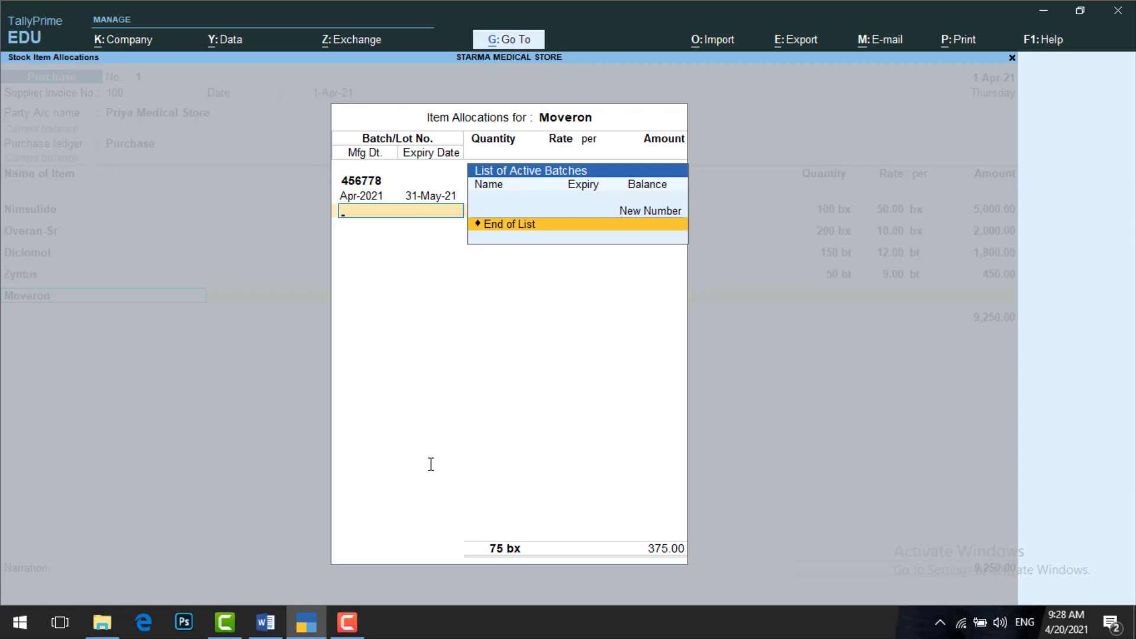
key("Return")
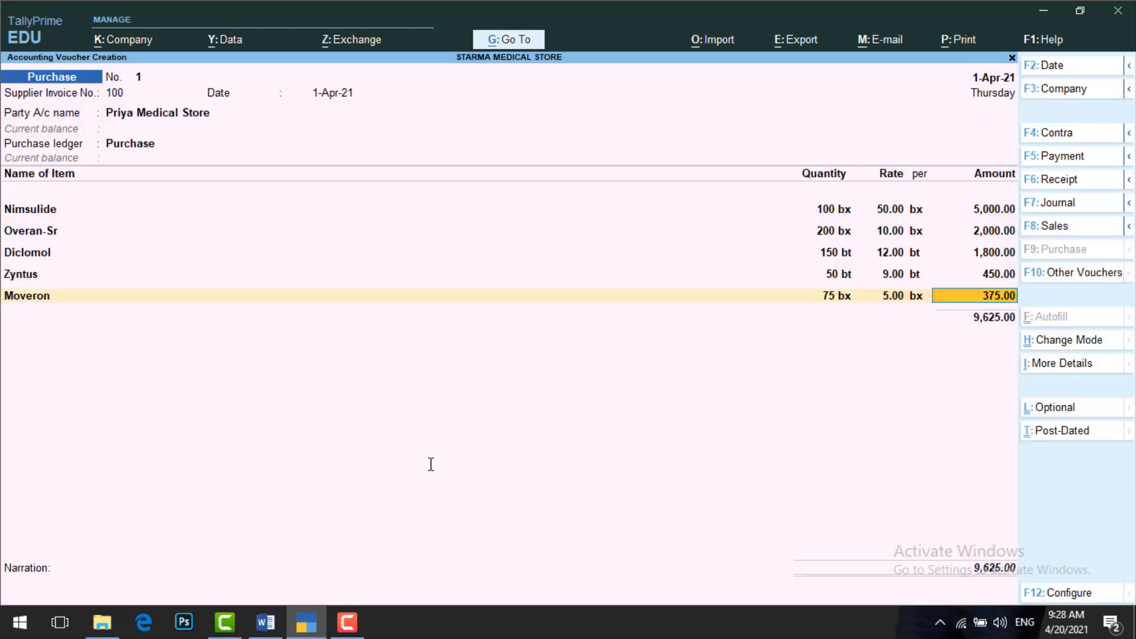
key("Return")
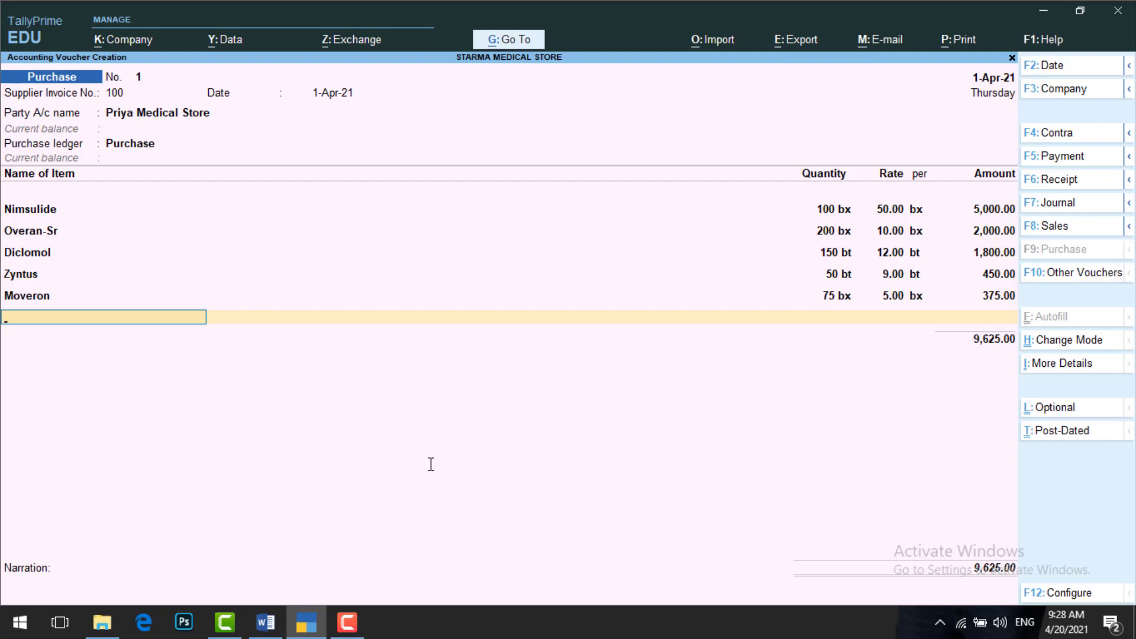
End the item list and add the CGST and SGST ledgers to the purchase with their calculated amounts
key("Return")
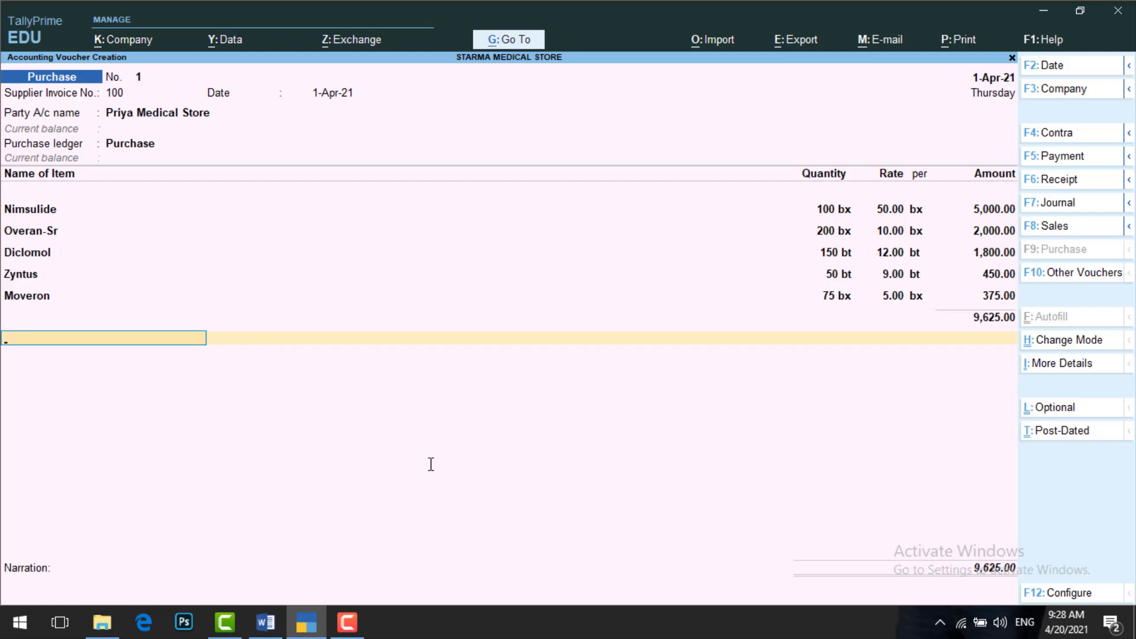
type("CG")
key("Return")
key("Return")
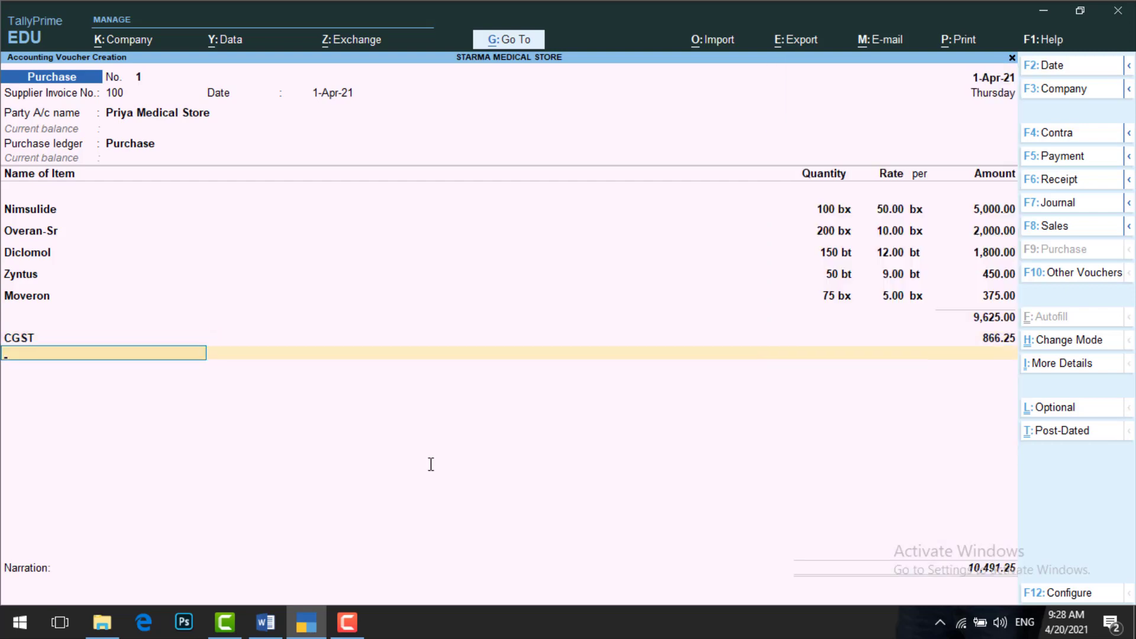
type("SG")
key("Return")
key("Return")
key("Return")
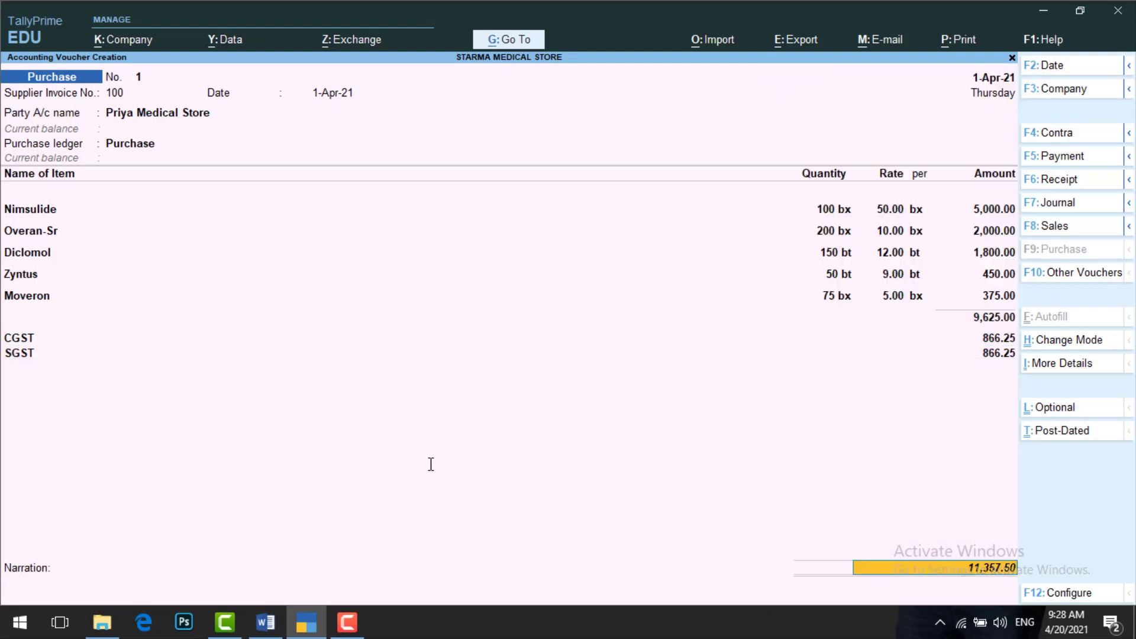
Leave the narration blank and save the purchase voucher
key("Return")
key("Return")
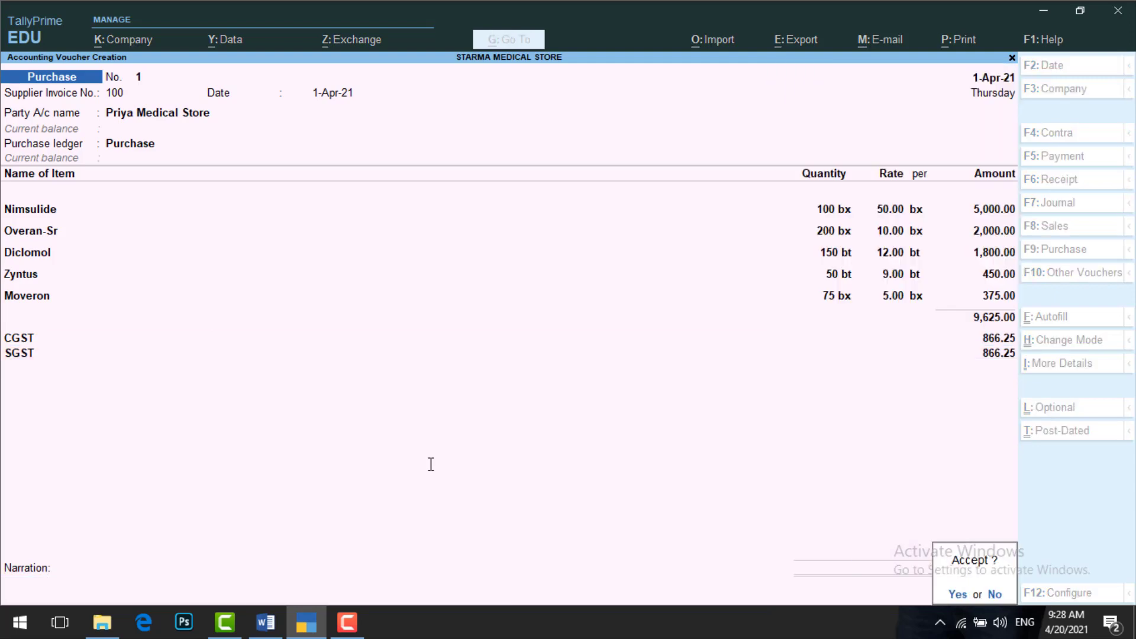
key("y")
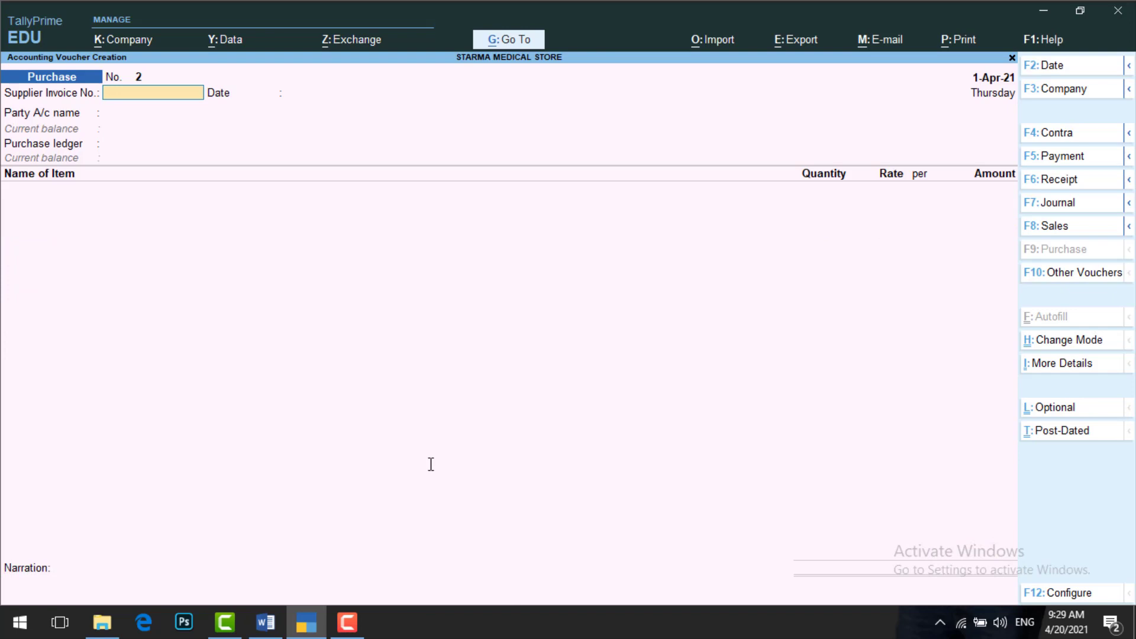
Start a Sales voucher and read the Kalyan Medical Store sales transaction in the Word exercise sheet
left_click(1059, 228)
key("alt+Tab")
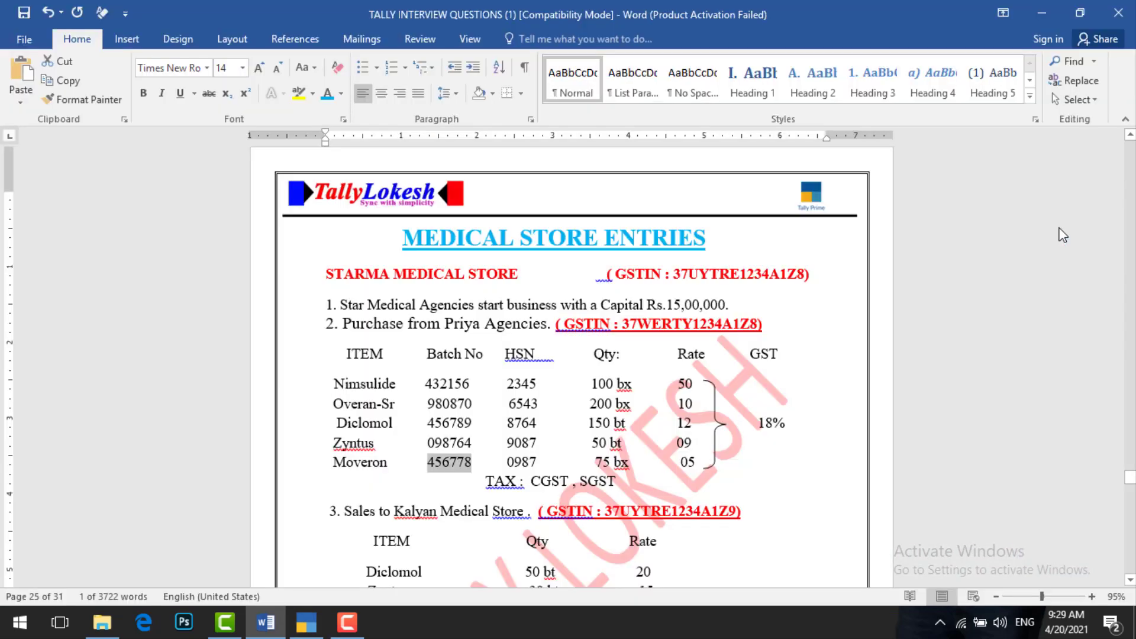
key("Down")
key("Down")
key("Down")
key("Down")
key("Down")
key("Down")
key("Down")
key("Down")
key("Down")
key("Down")
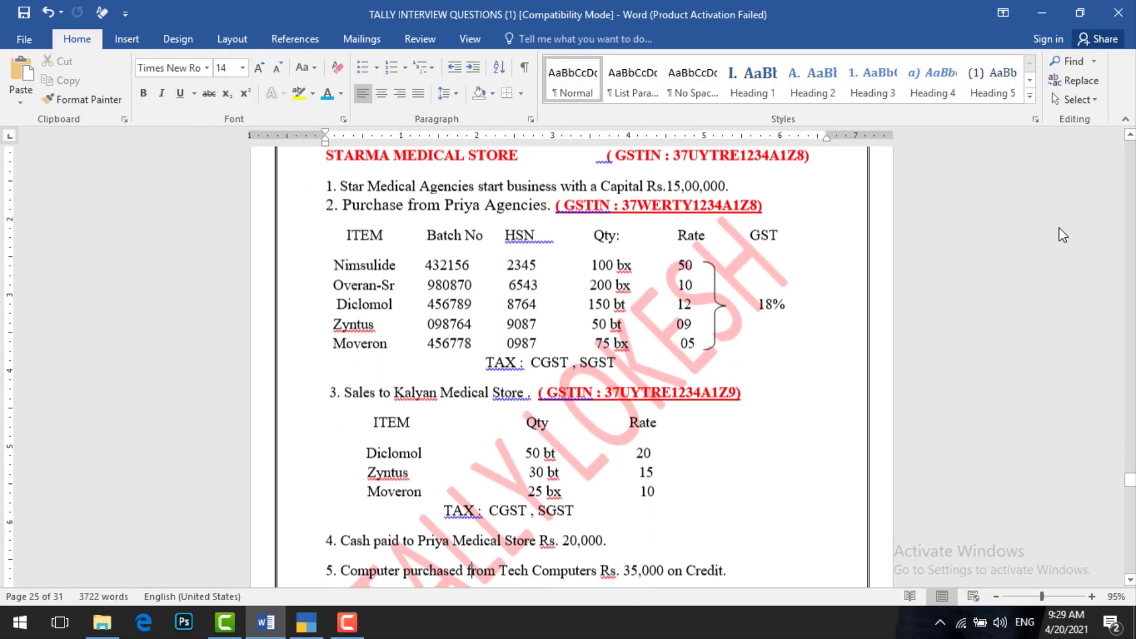
key("Down")
key("Down")
key("Down")
key("Down")
key("Down")
key("Down")
key("Down")
key("alt+Tab")
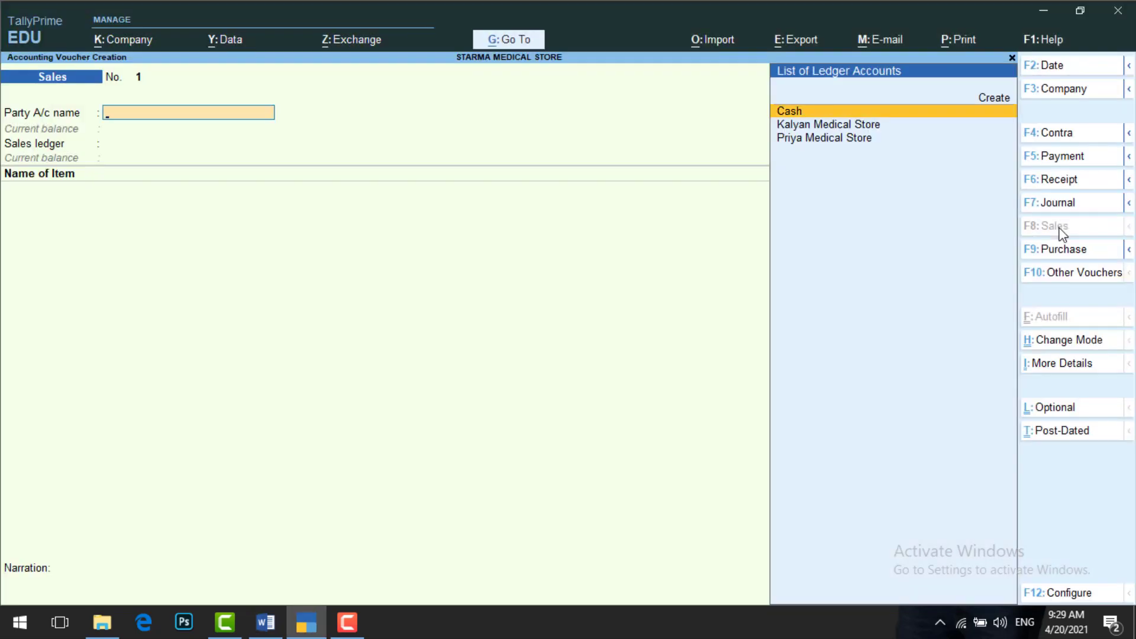
Choose Kalyan Medical Store as the sale's party, accept the dispatch and party details unchanged, and select the Sales ledger
key("Down")
key("Return")
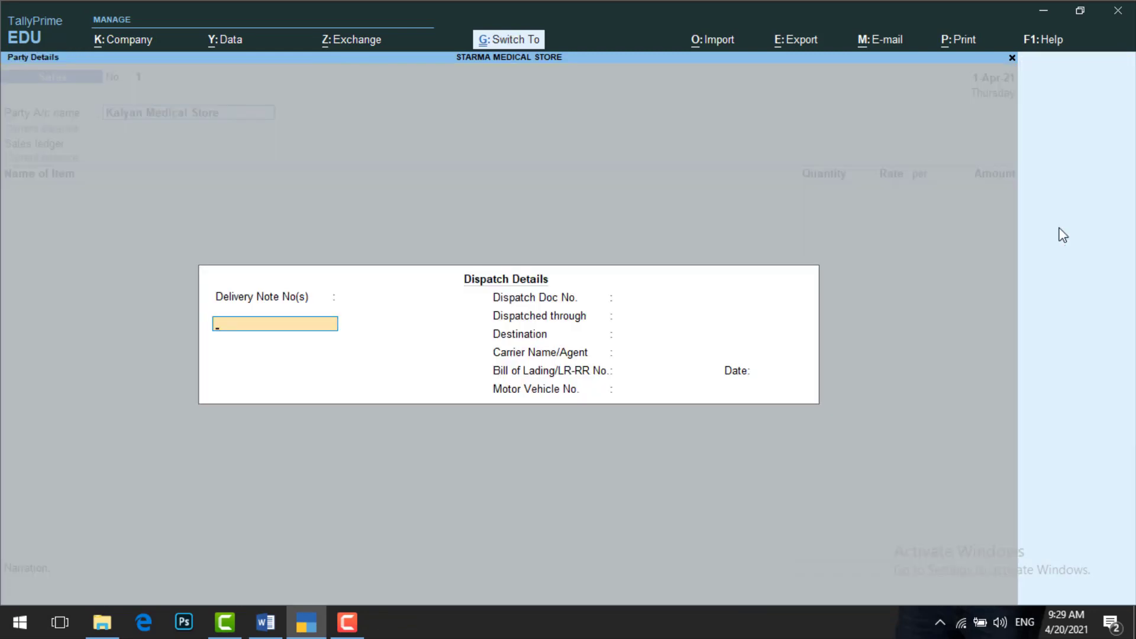
key("ctrl+a")
key("Return")
key("Return")
key("Return")
key("Return")
key("Return")
key("Return")
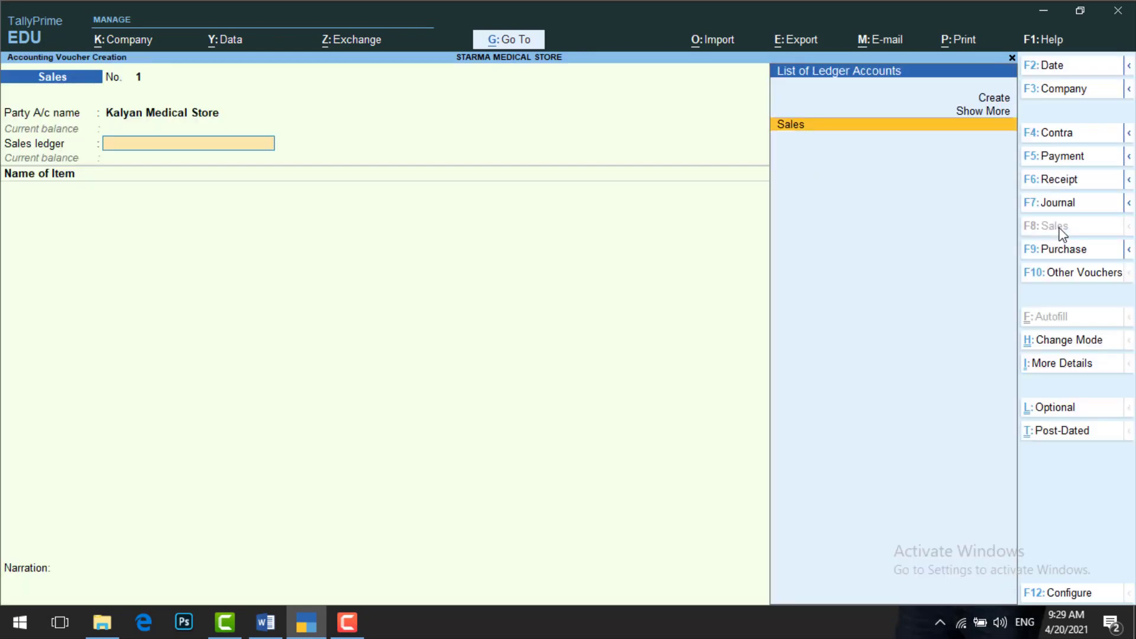
key("Return")
Add Diclomol to the sale from batch 456789 with a quantity of 50 bt, following the Word exercise sheet
key("alt+Tab")
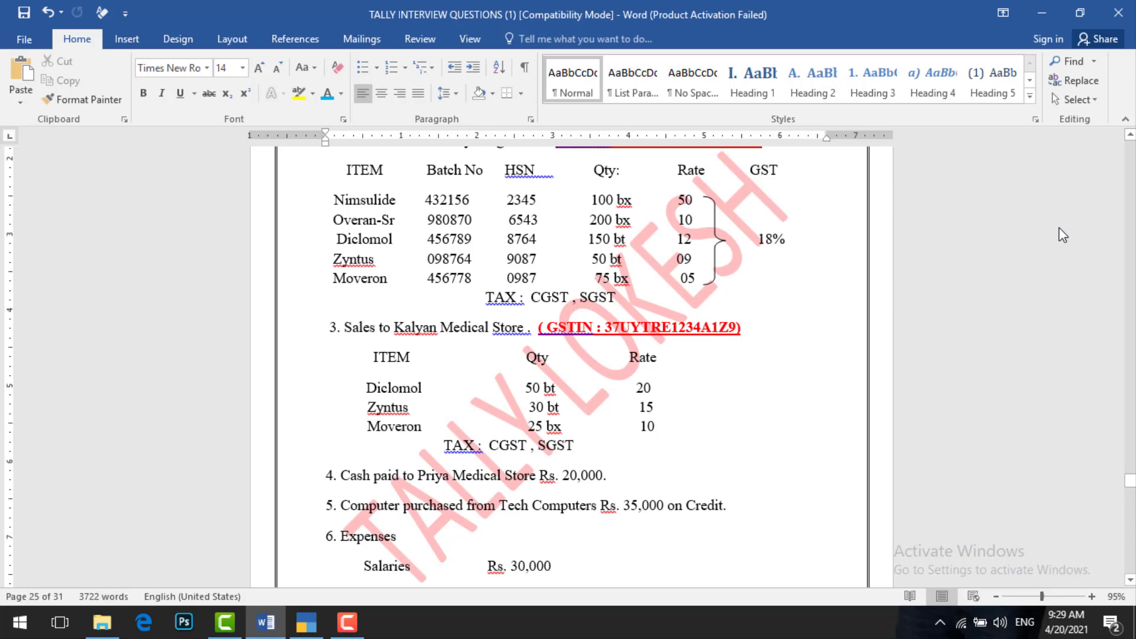
key("alt+Tab")
type("D")
key("Return")
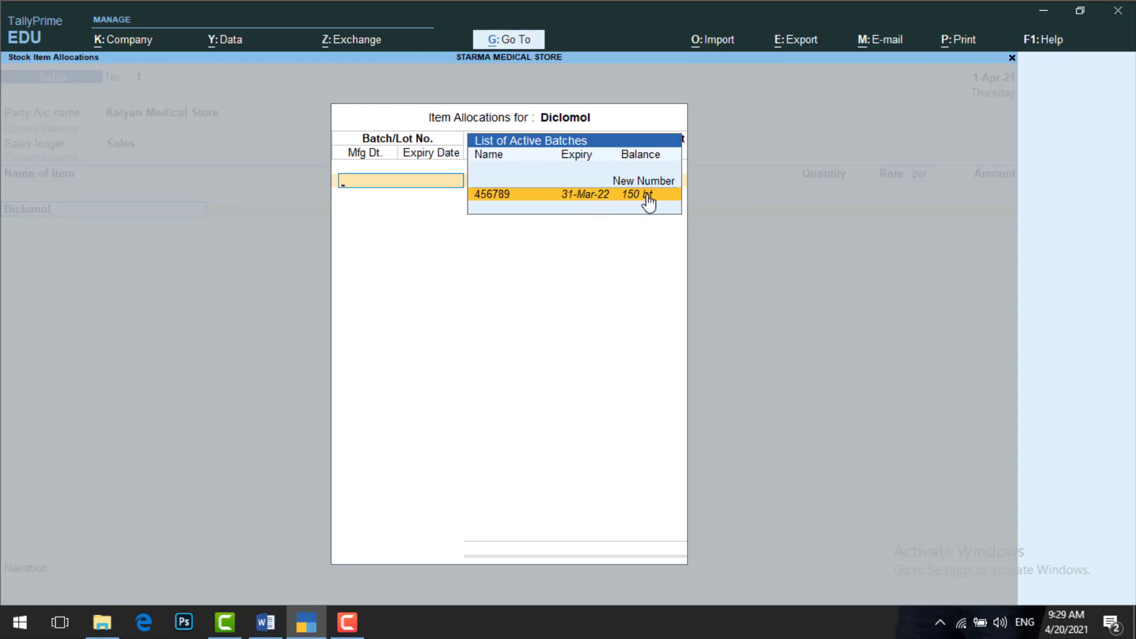
left_click(530, 198)
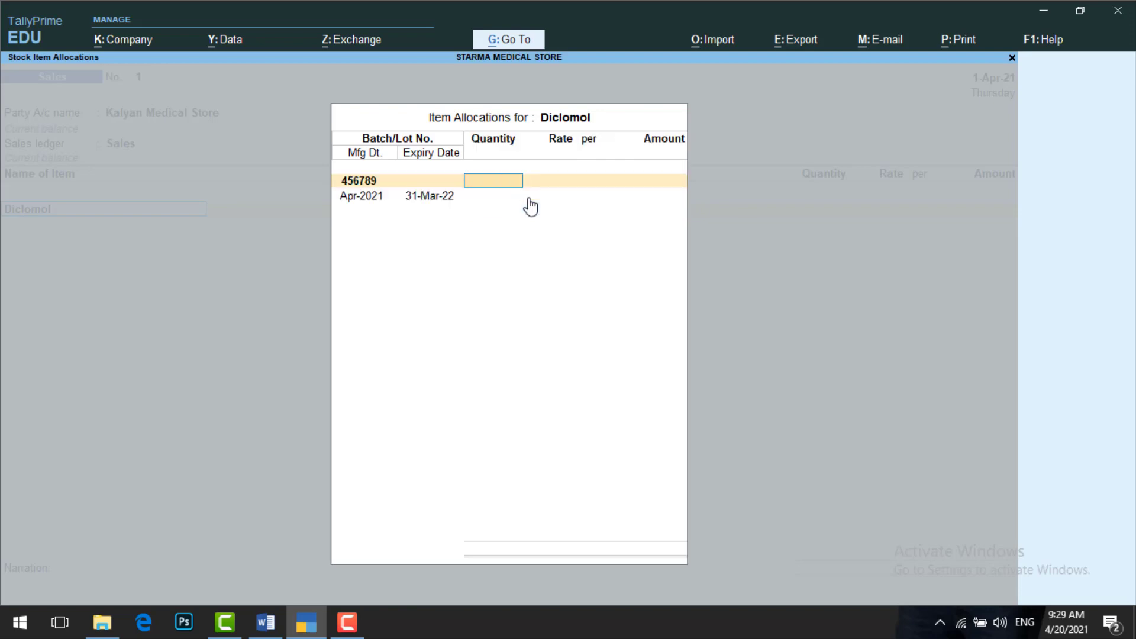
key("alt+Tab")
key("alt+Tab")
type("50")
key("Return")
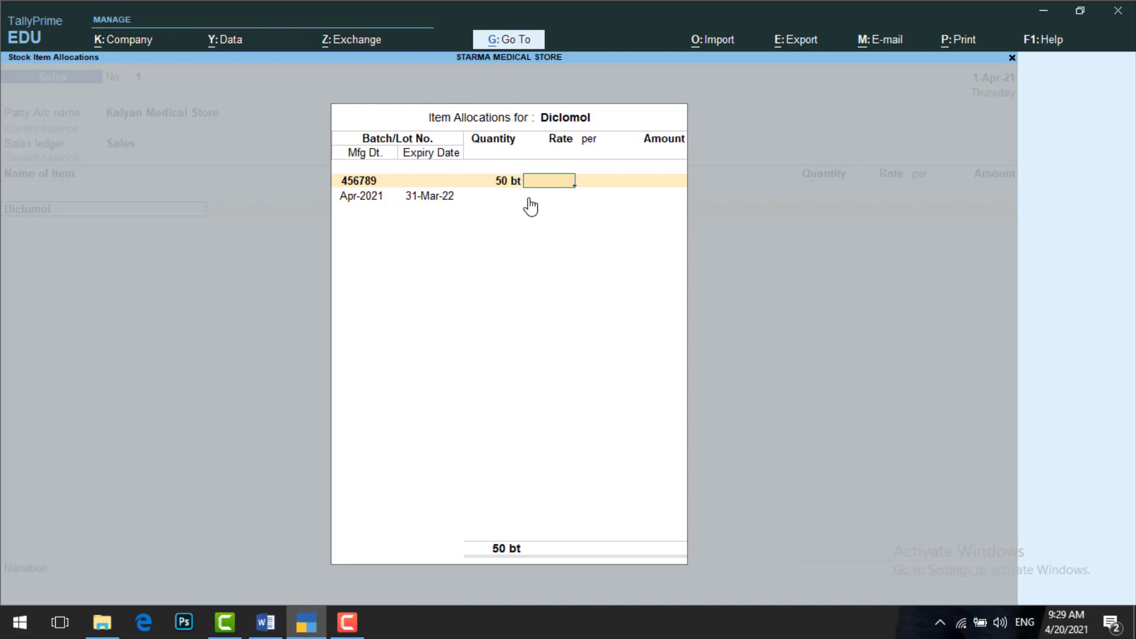
Set Diclomol's rate to 20 per bt and accept its batch allocation with the manufacturing and expiry dates unchanged
key("alt+Tab")
key("alt+Tab")
type("20")
key("Return")
key("Return")
key("Return")
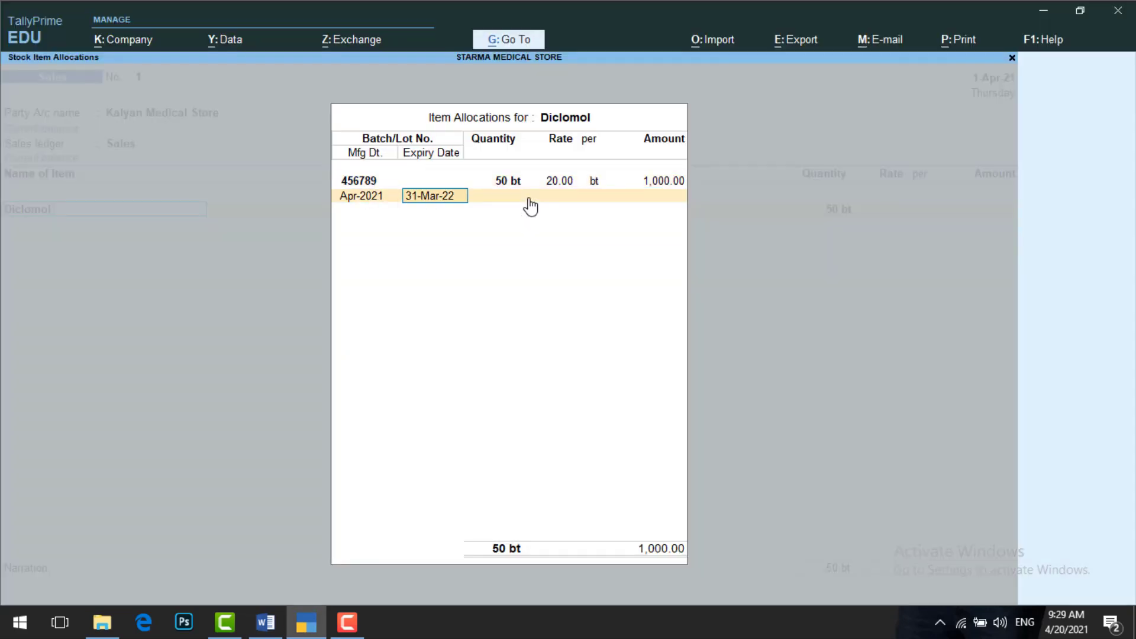
key("Return")
key("Return")
key("Return")
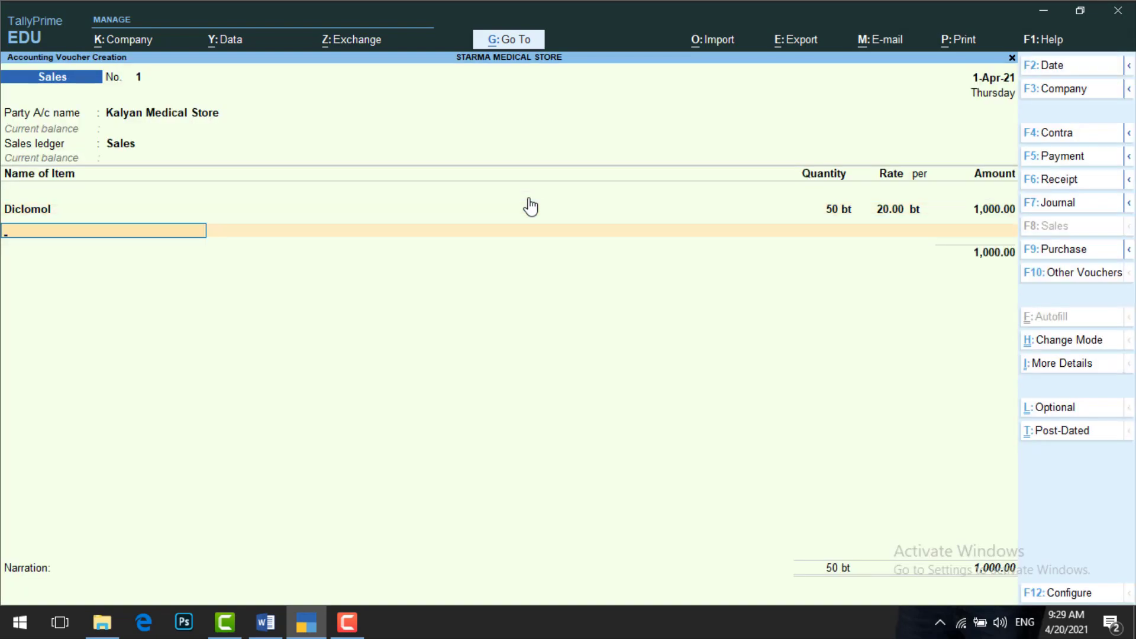
Add Zyntus to the sale from batch 098764 with a quantity of 30 bt
type("Z")
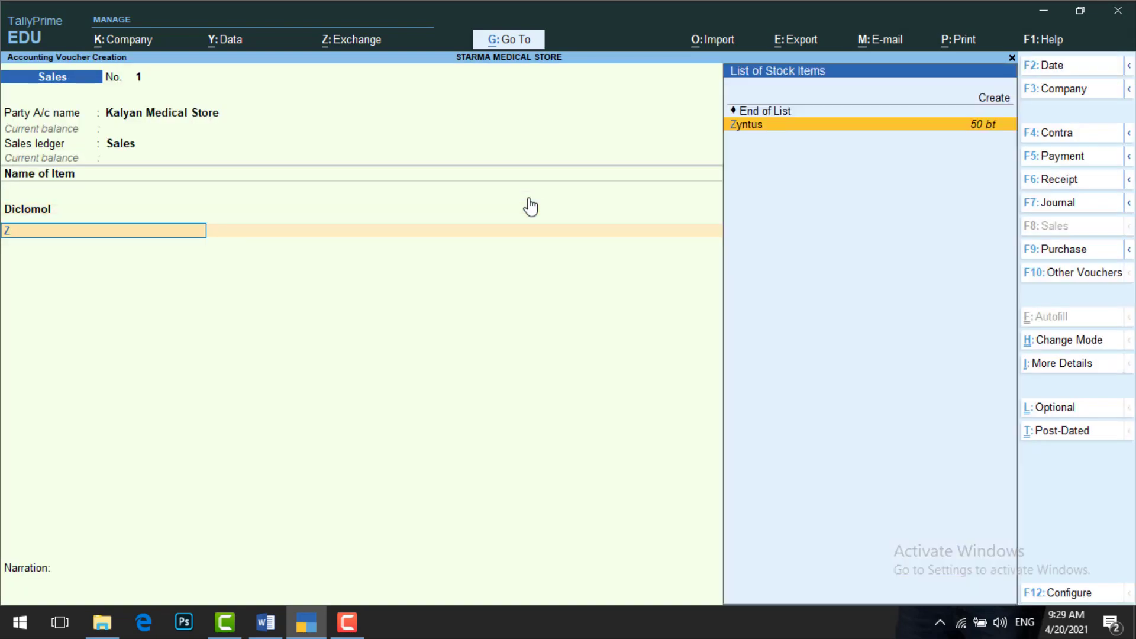
key("Return")
key("Return")
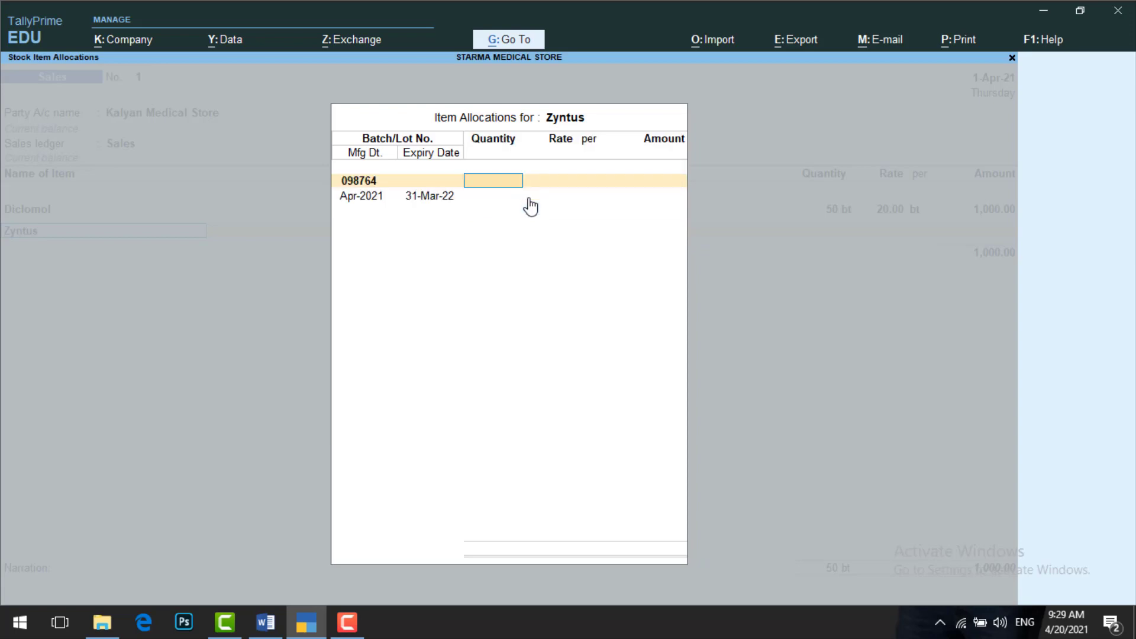
key("alt+Tab")
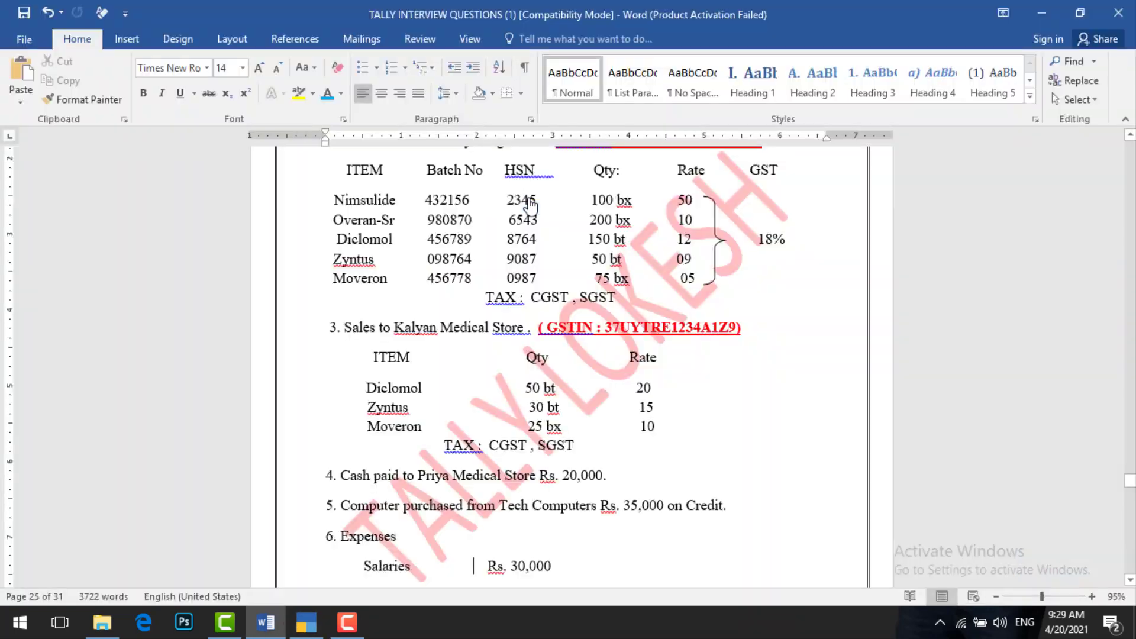
key("alt+Tab")
type("30")
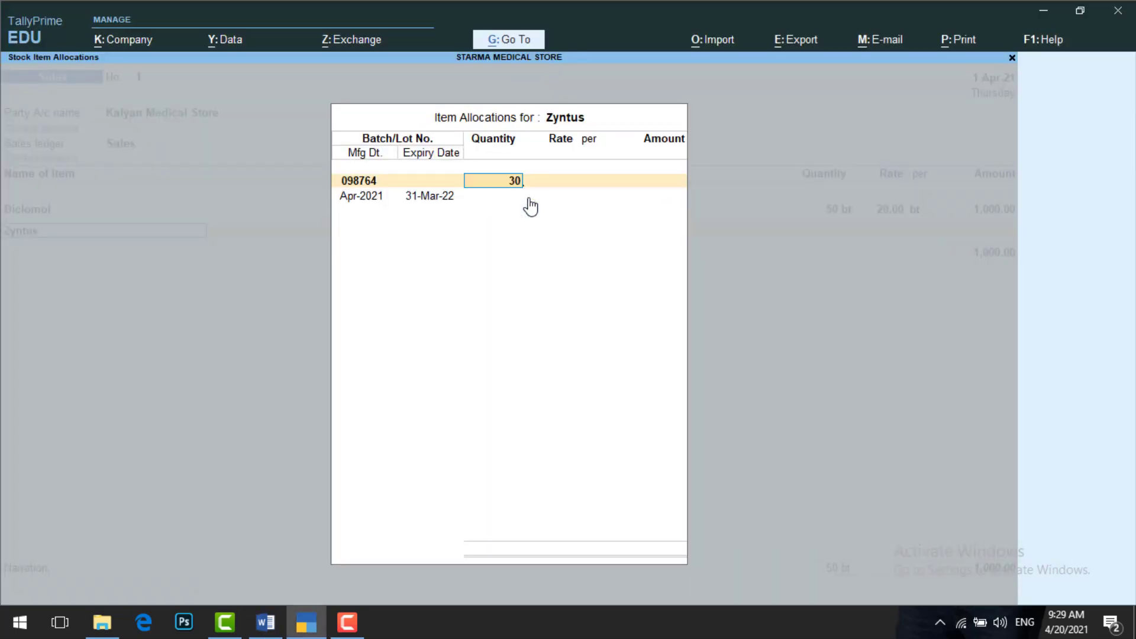
key("Return")
Set Zyntus's rate to 15 per bt and accept its batch allocation, keeping the batch dates
key("alt+Tab")
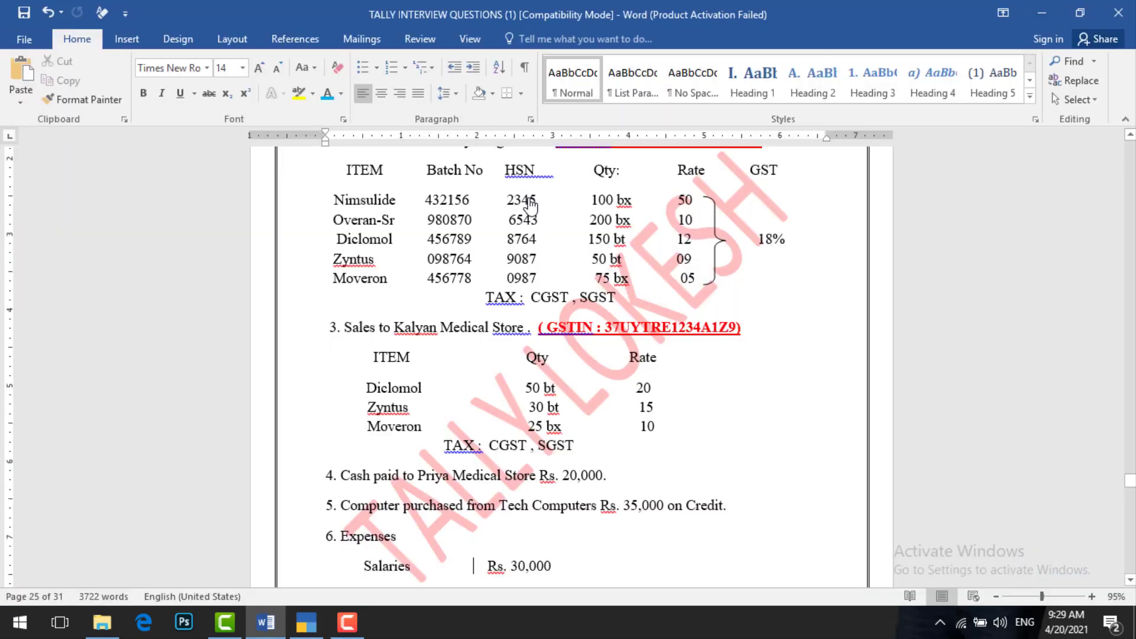
key("alt+Tab")
type("15")
key("Return")
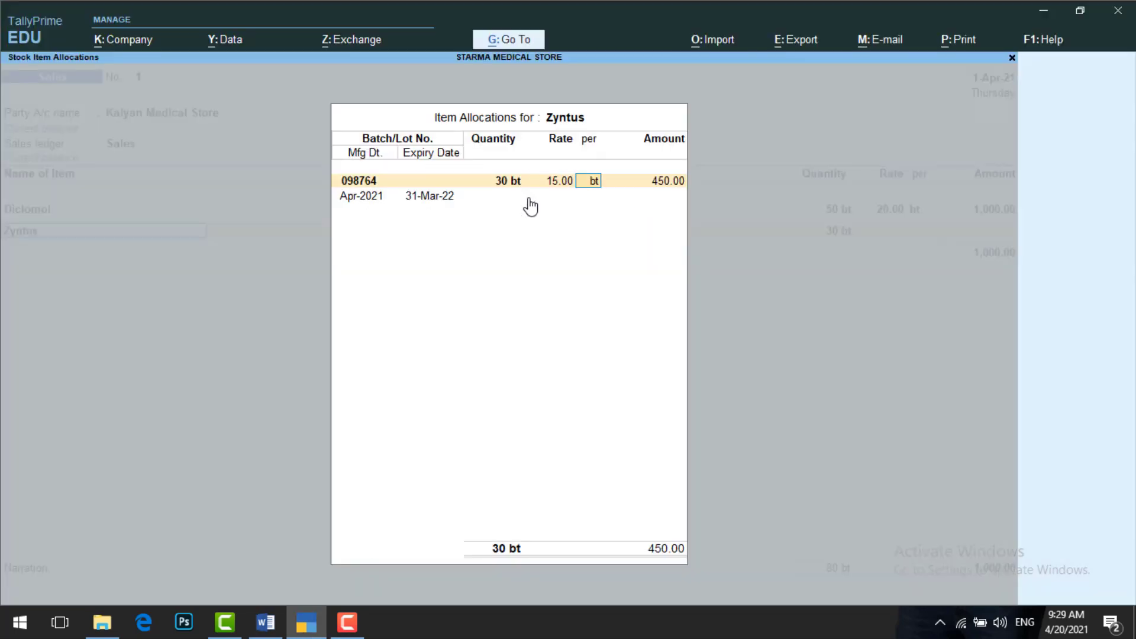
key("Return")
key("Return")
key("Return")
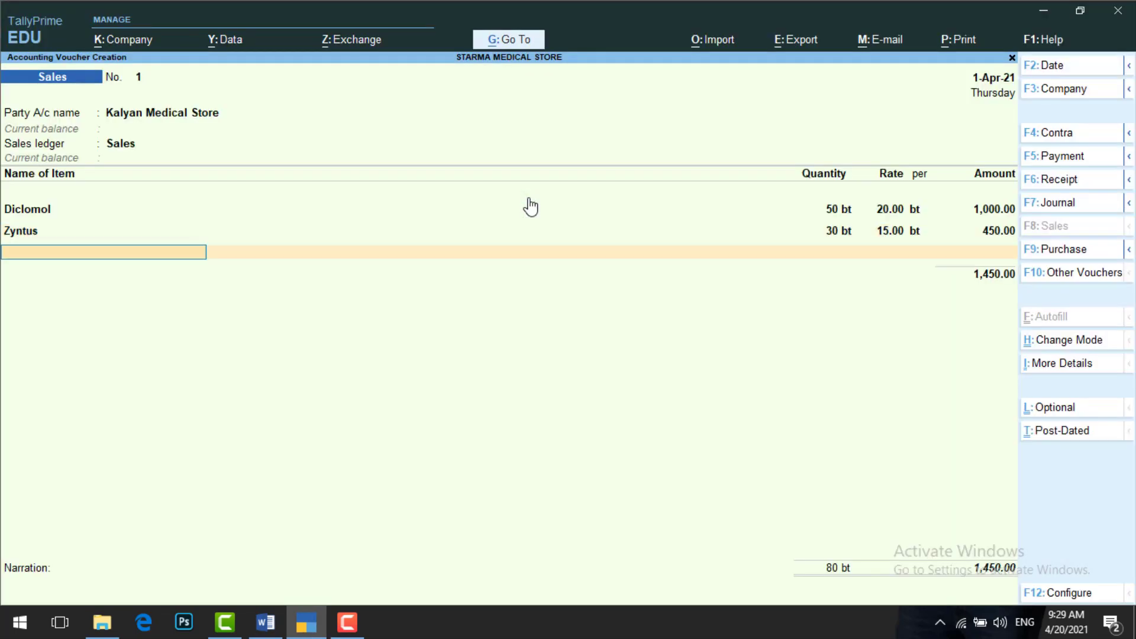
Add Moveron to the sale from batch 456778 with a quantity of 25 bx, as listed in the exercise sheet
key("alt+Tab")
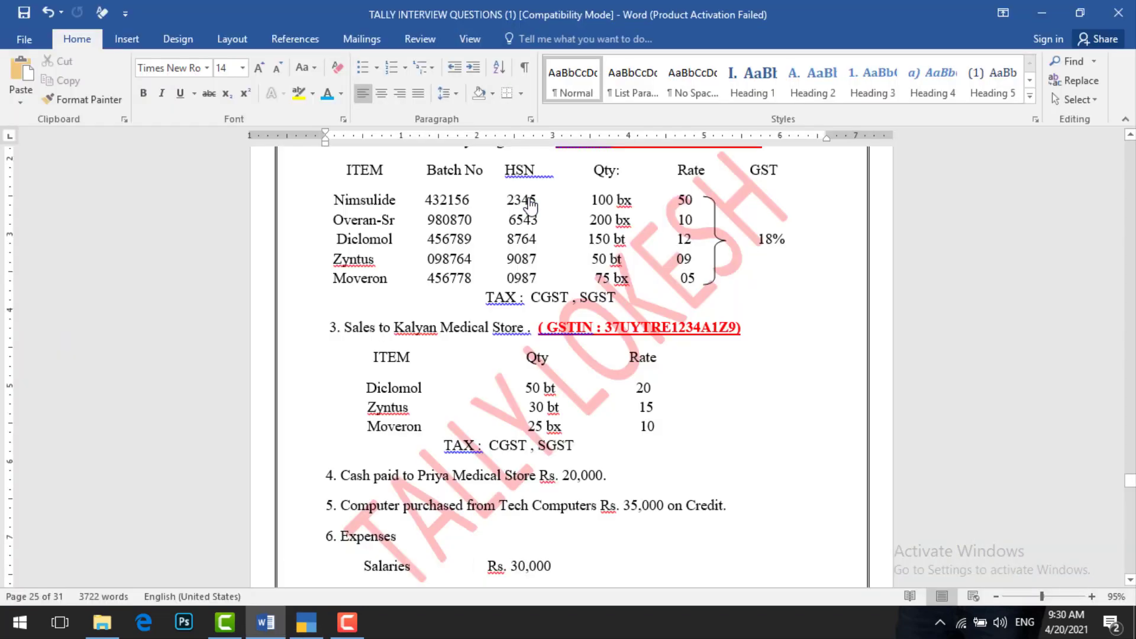
key("alt+Tab")
type("M")
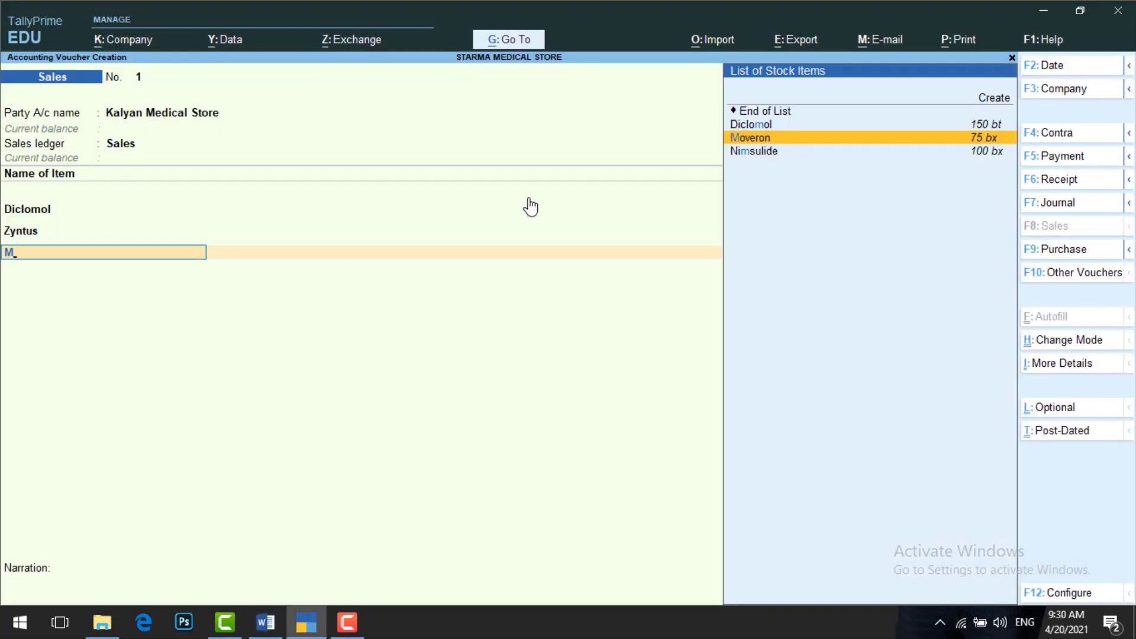
key("Return")
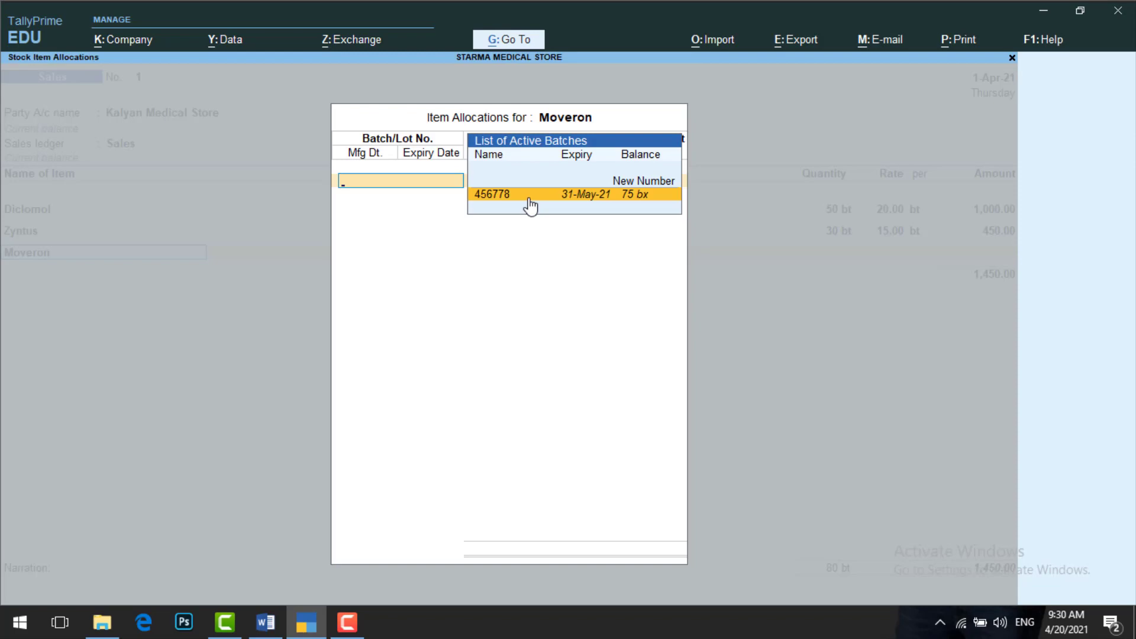
key("Return")
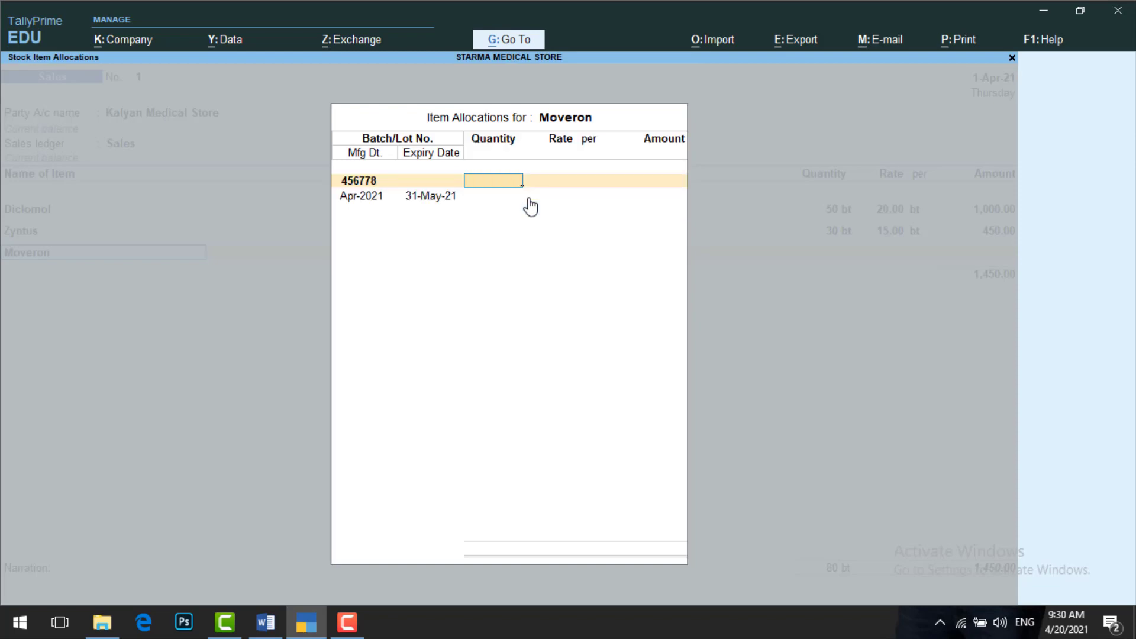
key("alt+Tab")
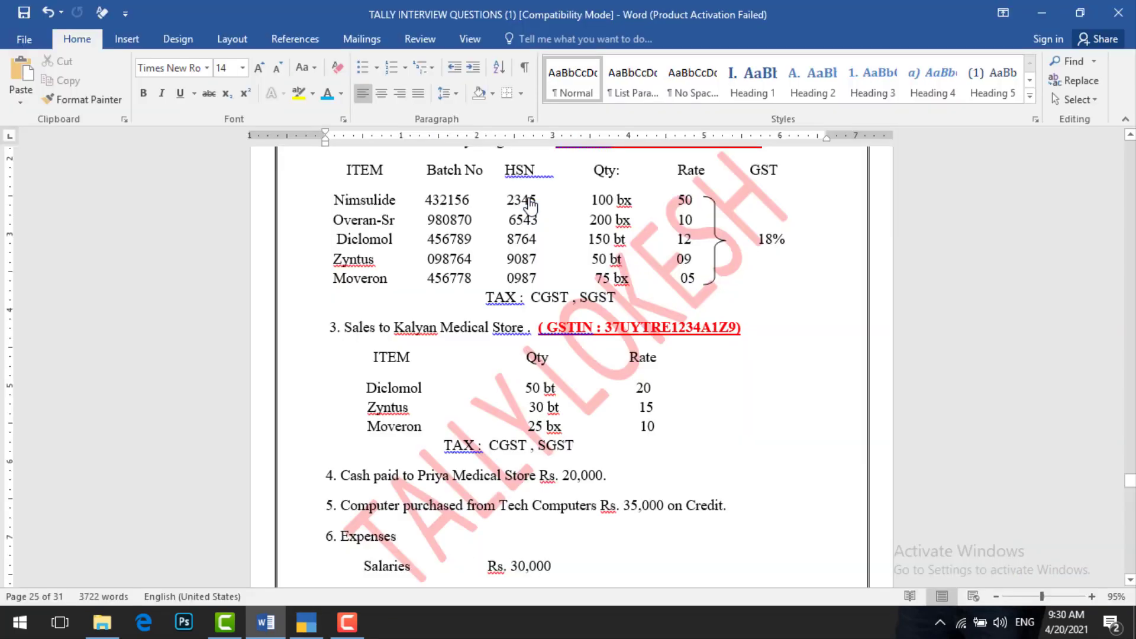
key("alt+Tab")
type("25")
key("Return")
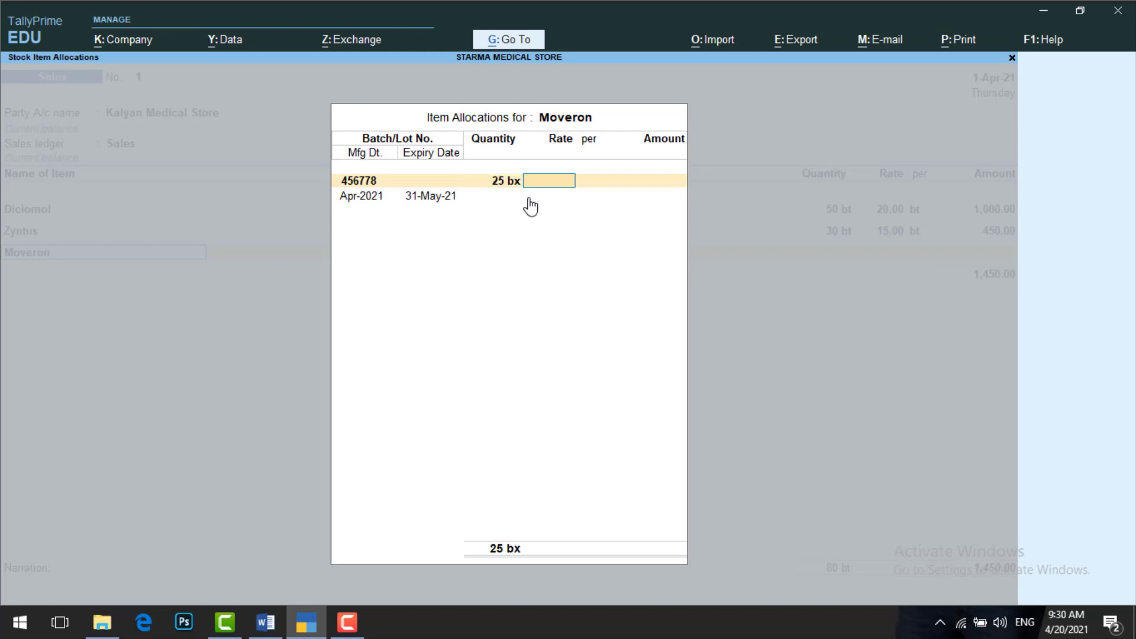
Set Moveron's rate to 10 per bx and accept its batch allocation with the batch dates unchanged
type("10")
key("Return")
key("Return")
key("Return")
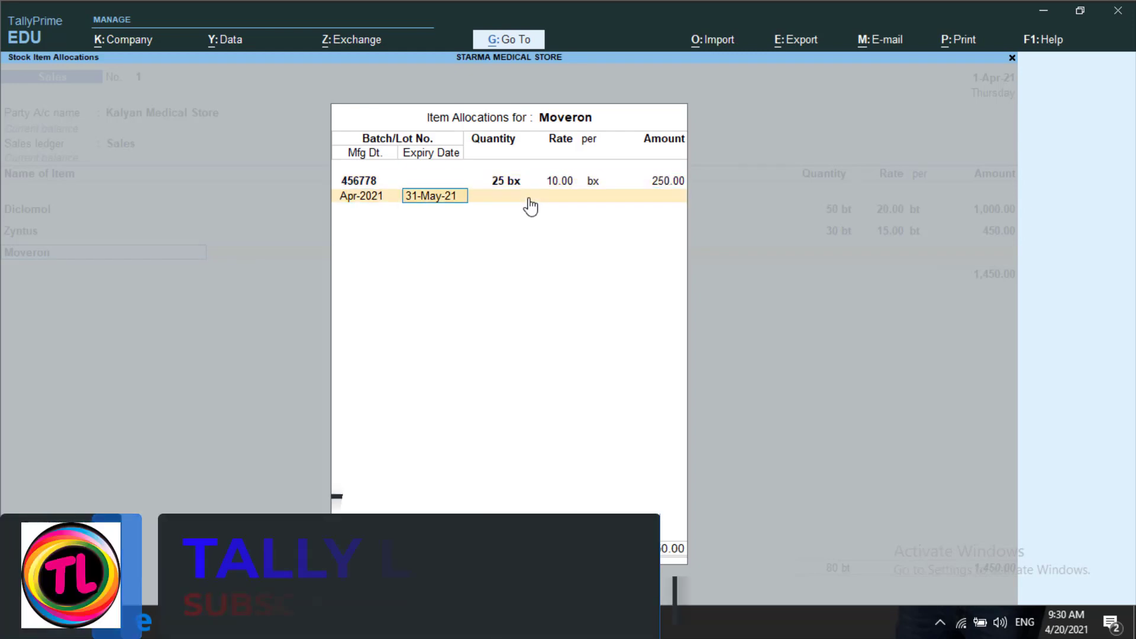
key("Return")
key("Return")
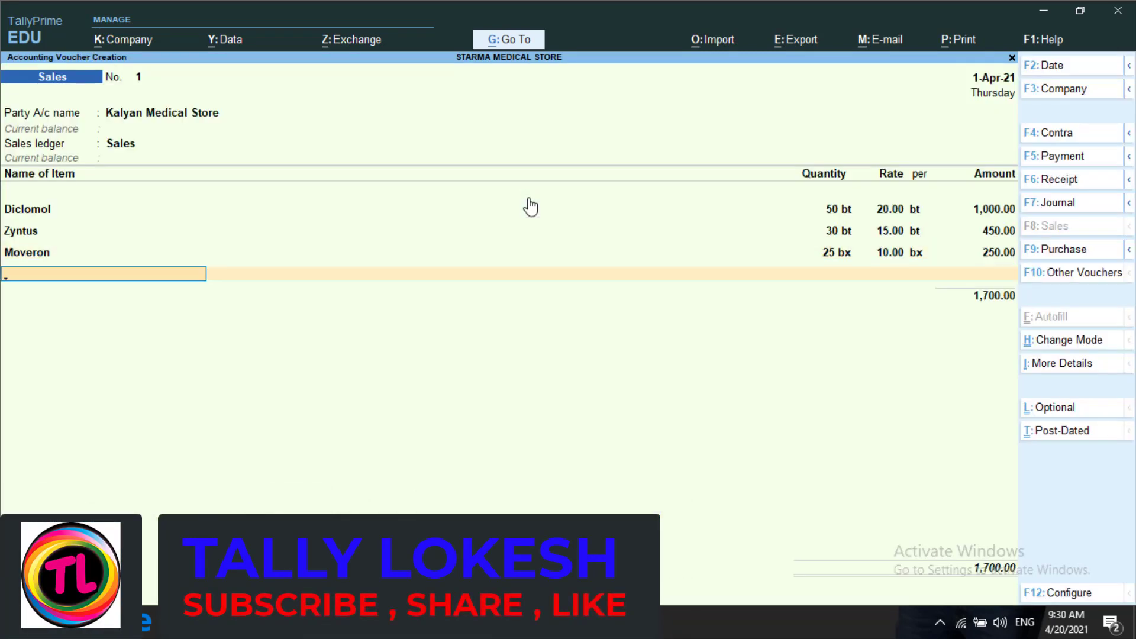
End the item list and add the CGST and SGST ledgers to the sale with their calculated amounts
key("Return")
type("CG")
key("Return")
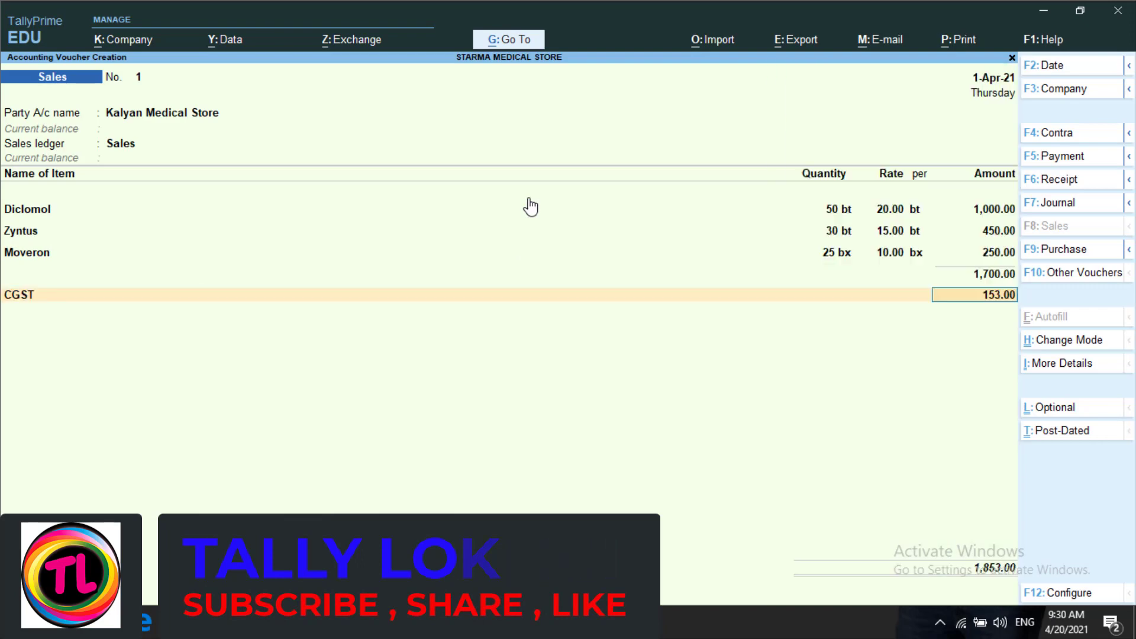
key("Return")
type("SG")
key("Return")
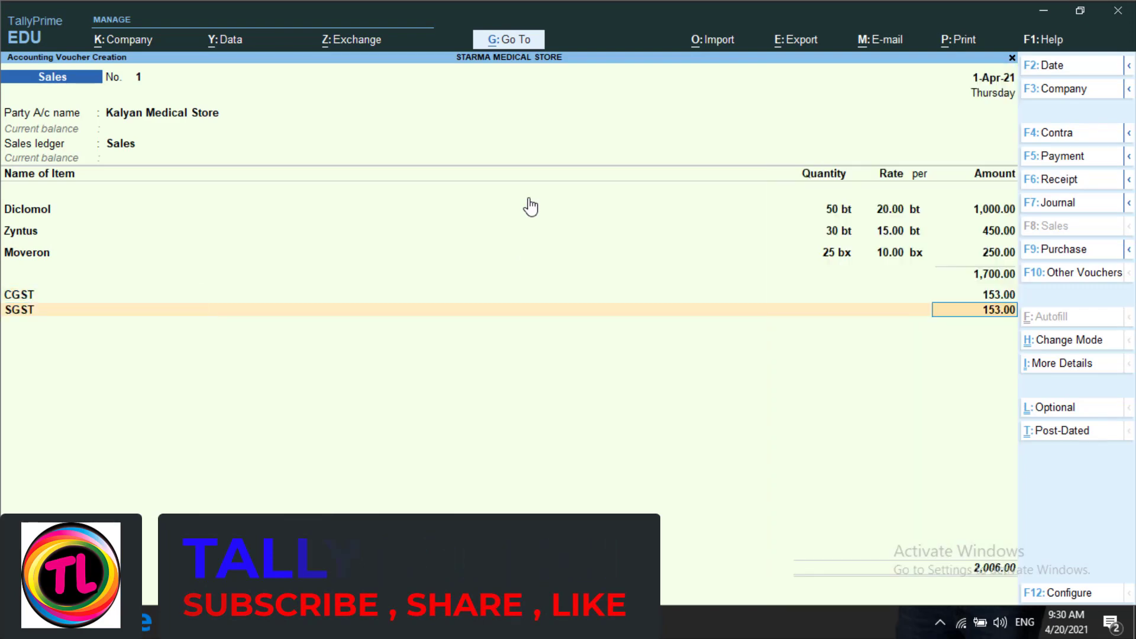
key("Return")
Leave the narration blank and save the sales voucher
key("Return")
key("Return")
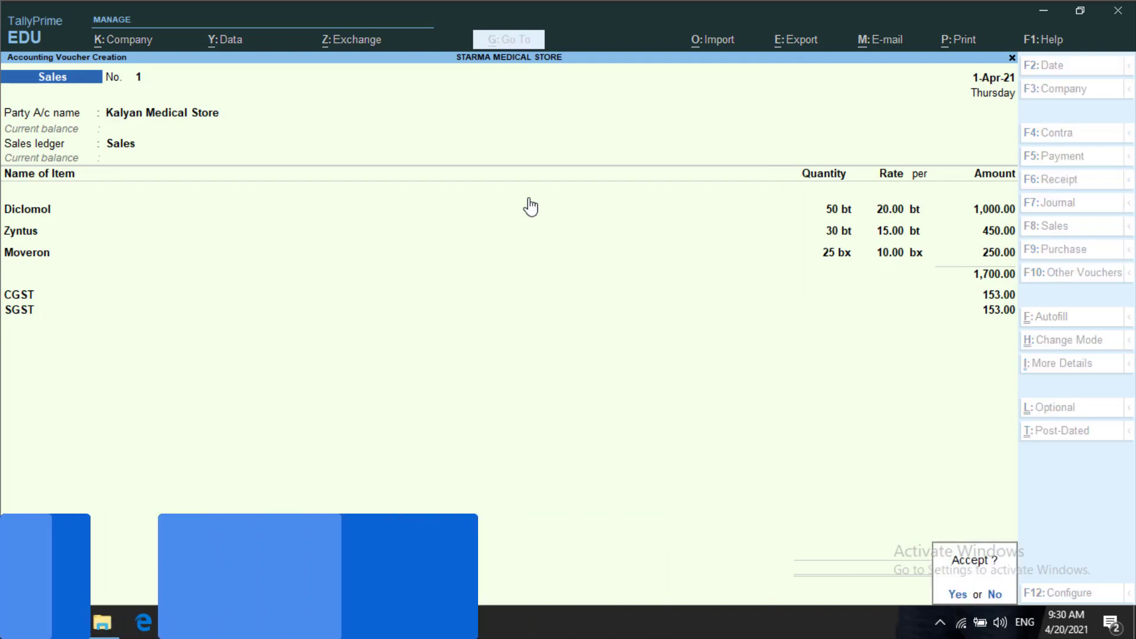
key("Return")
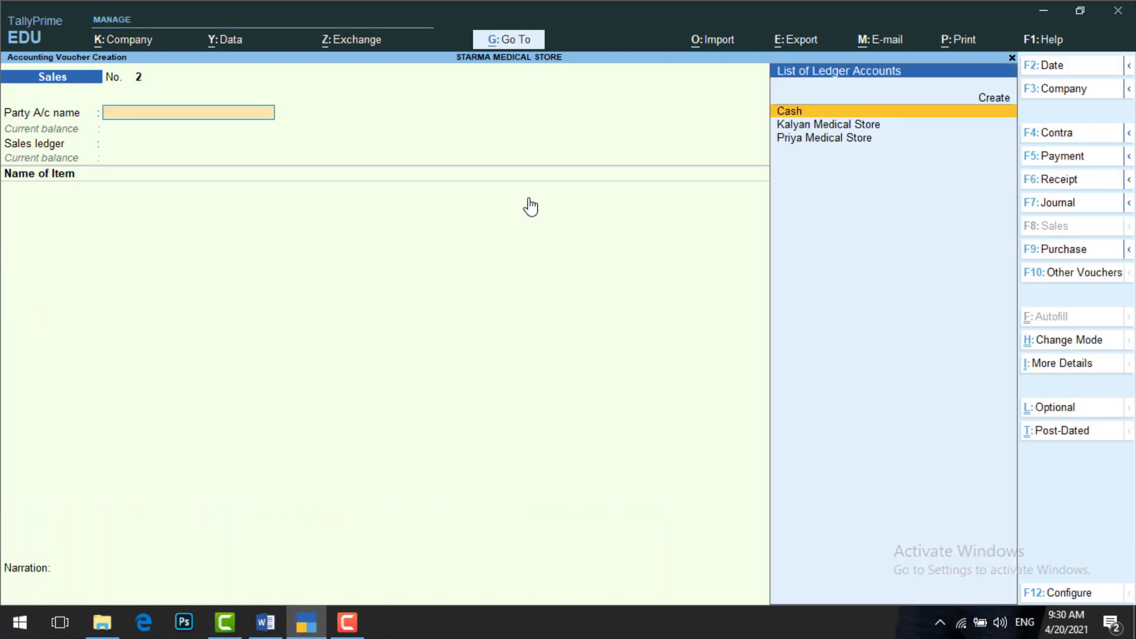
Switch to the Word exercise sheet and change the supplier in transaction 2 from Priya Agencies to Priya Medical Store
key("alt+Tab")
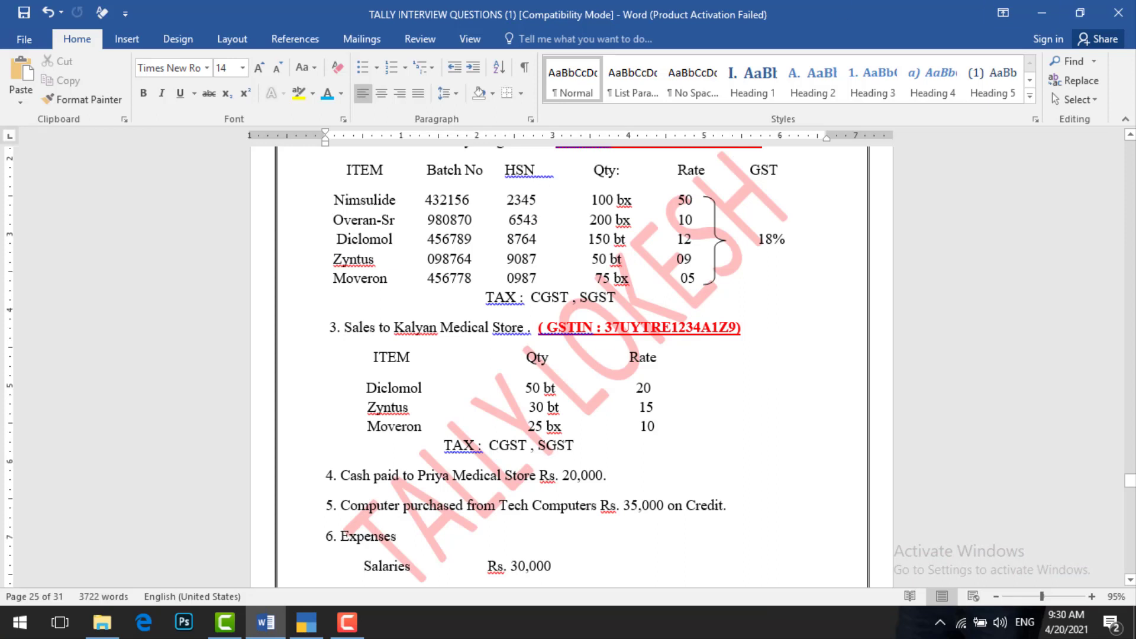
scroll(1114, 138, "up", 3)
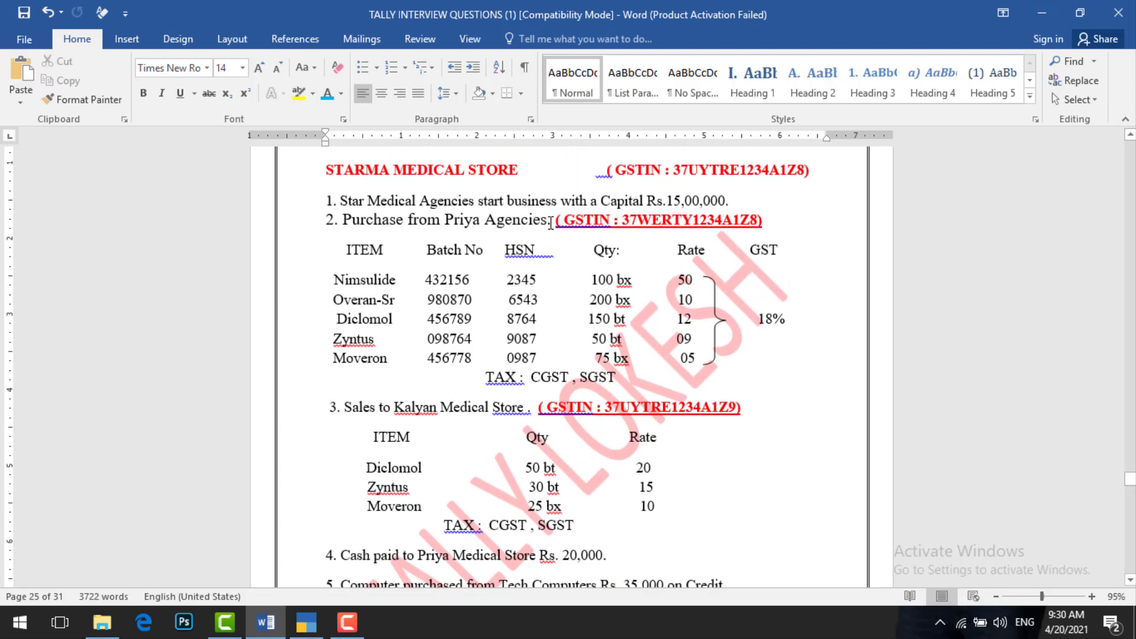
key("BackSpace")
key("BackSpace")
key("BackSpace")
key("BackSpace")
key("BackSpace")
key("BackSpace")
key("BackSpace")
key("BackSpace")
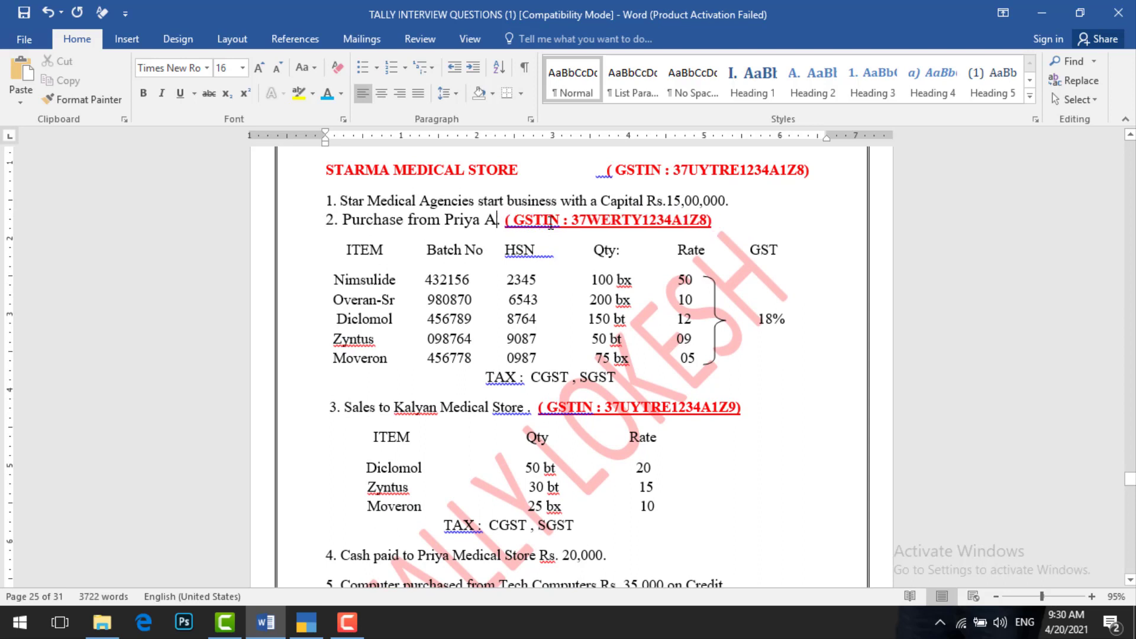
type("Medica")
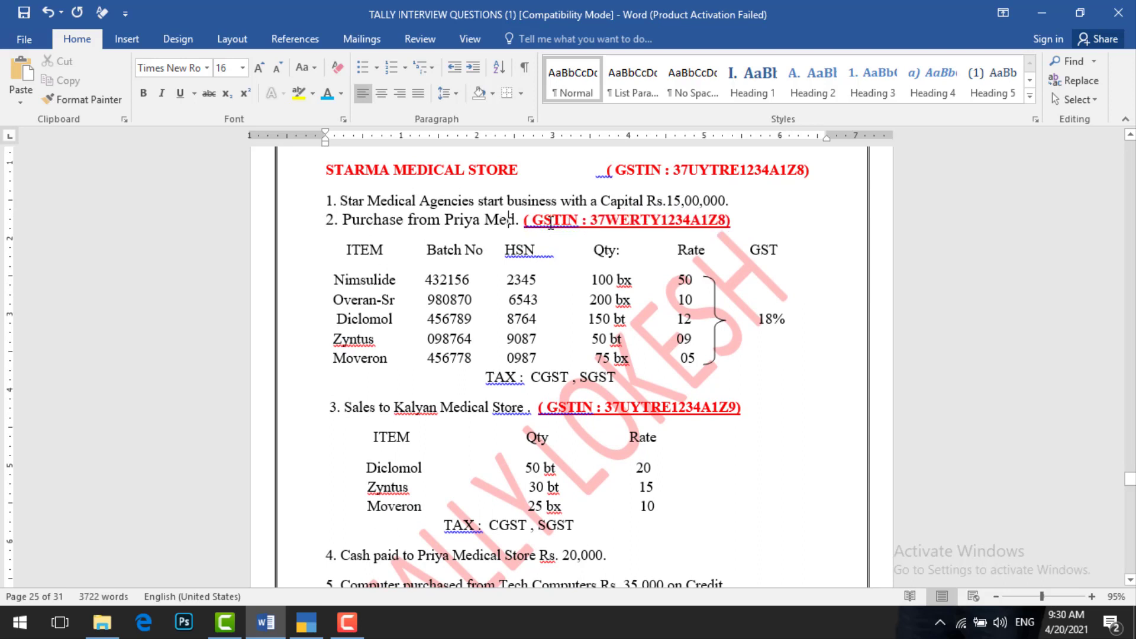
type("l s")
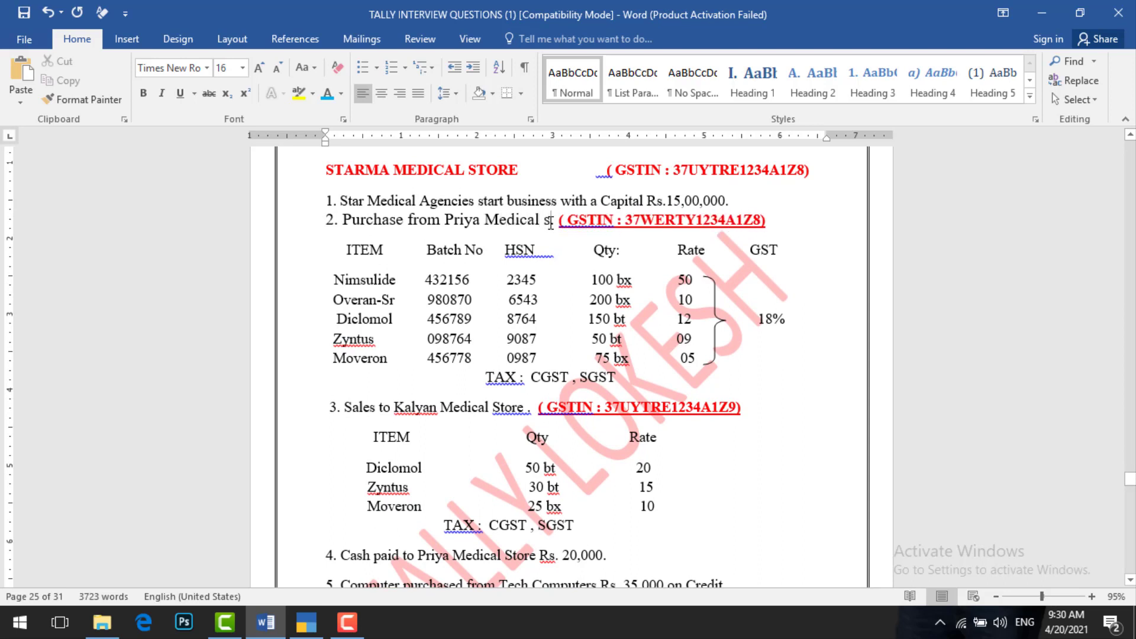
key("BackSpace")
type("Store.")
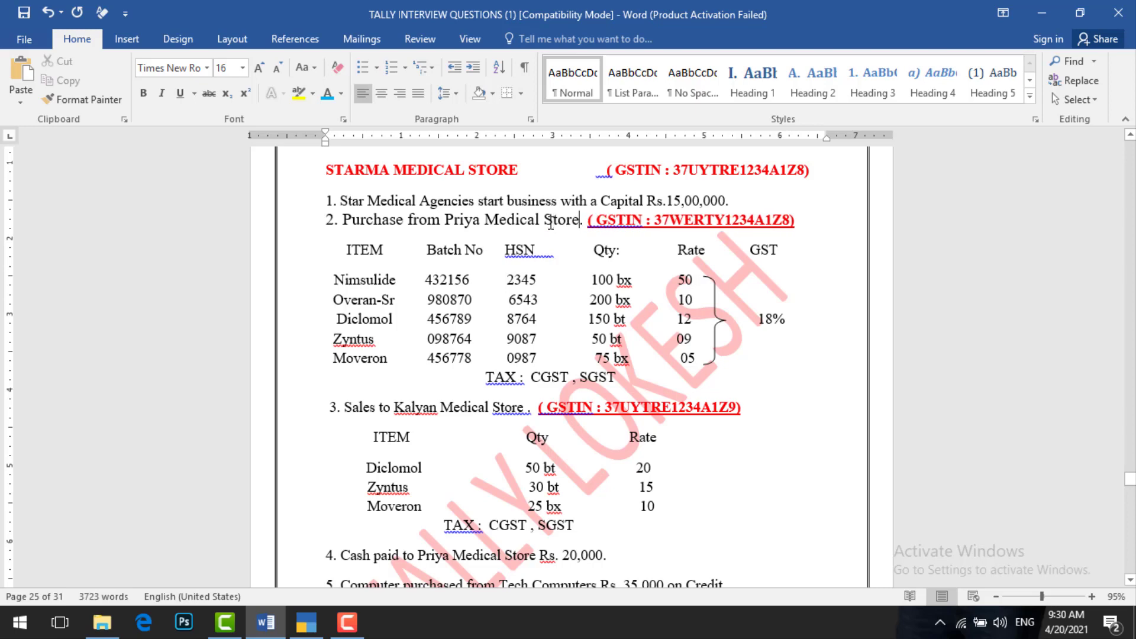
Find and read transaction 4, the cash payment to Priya Medical Store, in the exercise sheet, and return to TallyPrime
left_click(1132, 574)
left_click(1133, 574)
left_click(1133, 574)
left_click(1133, 295)
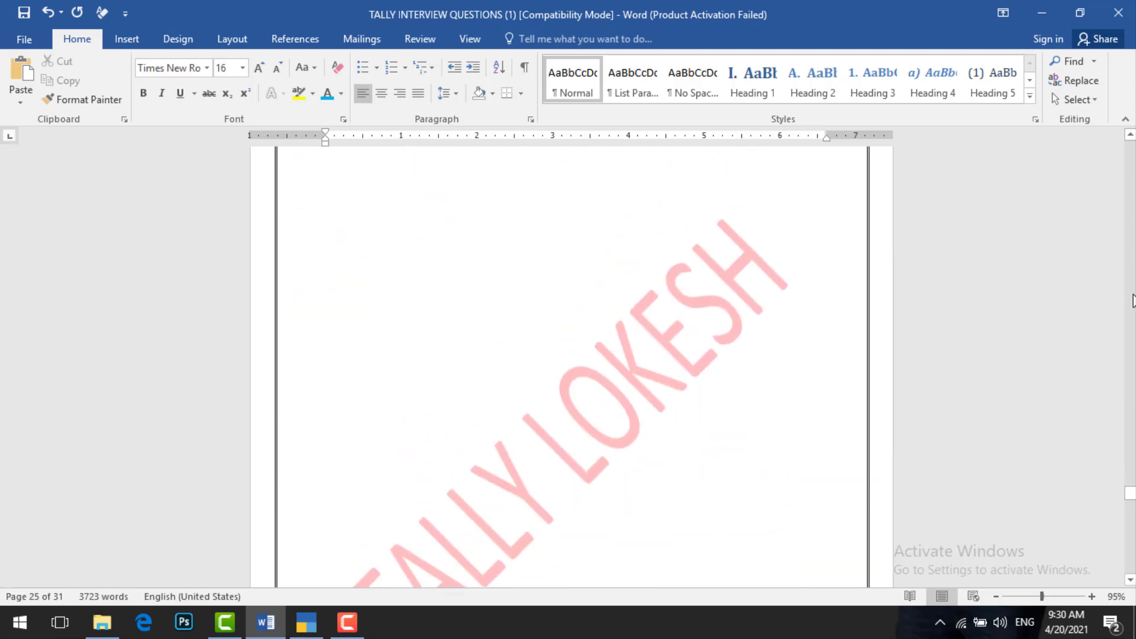
left_click(1132, 300)
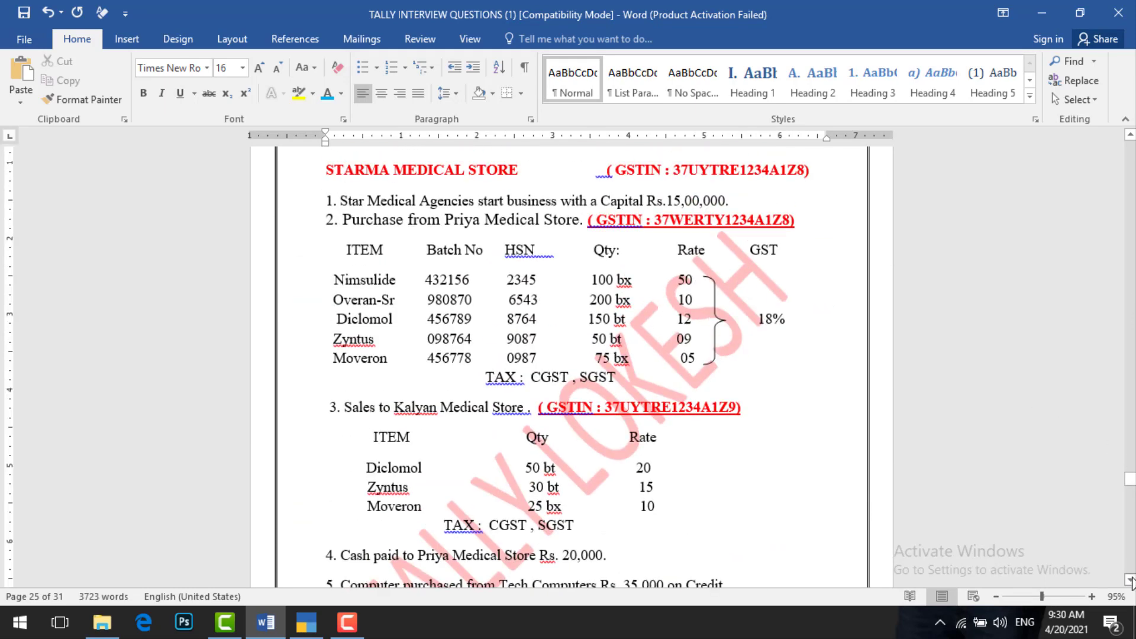
scroll(1132, 583, "down", 2)
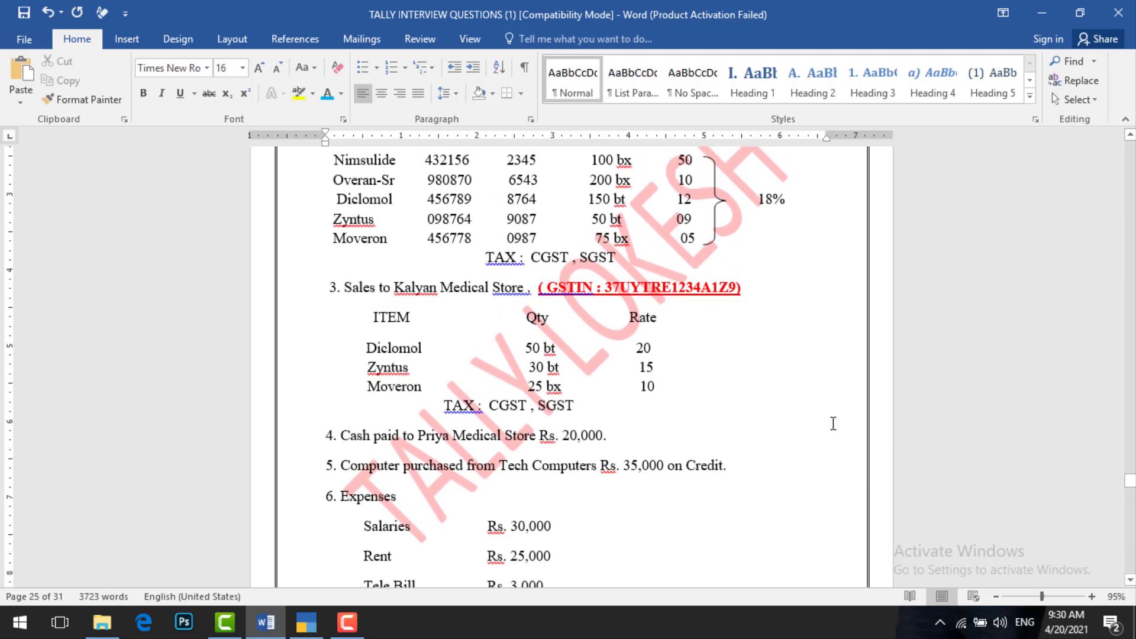
key("alt+Tab")
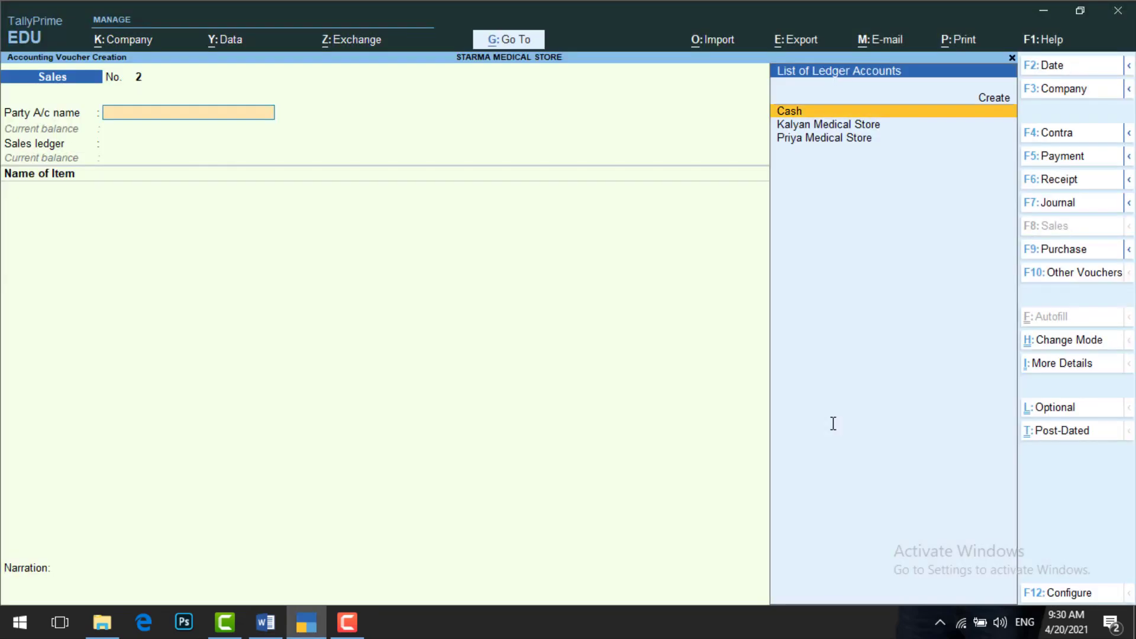
Switch from the sales voucher to entering a payment voucher
left_click(1064, 157)
type("p")
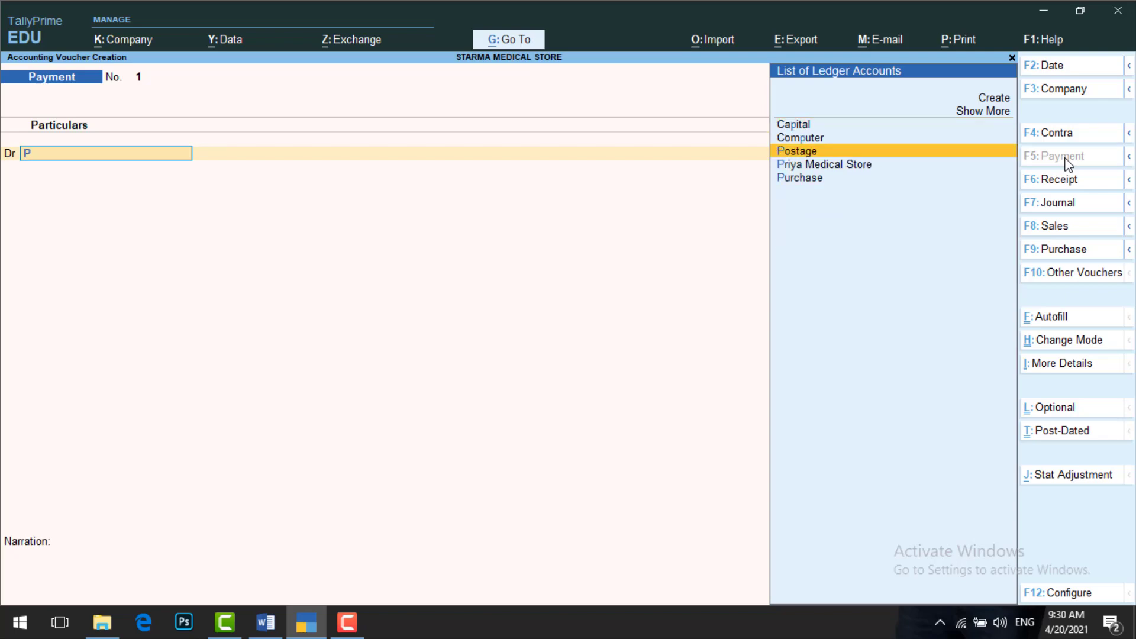
key("Down")
key("Return")
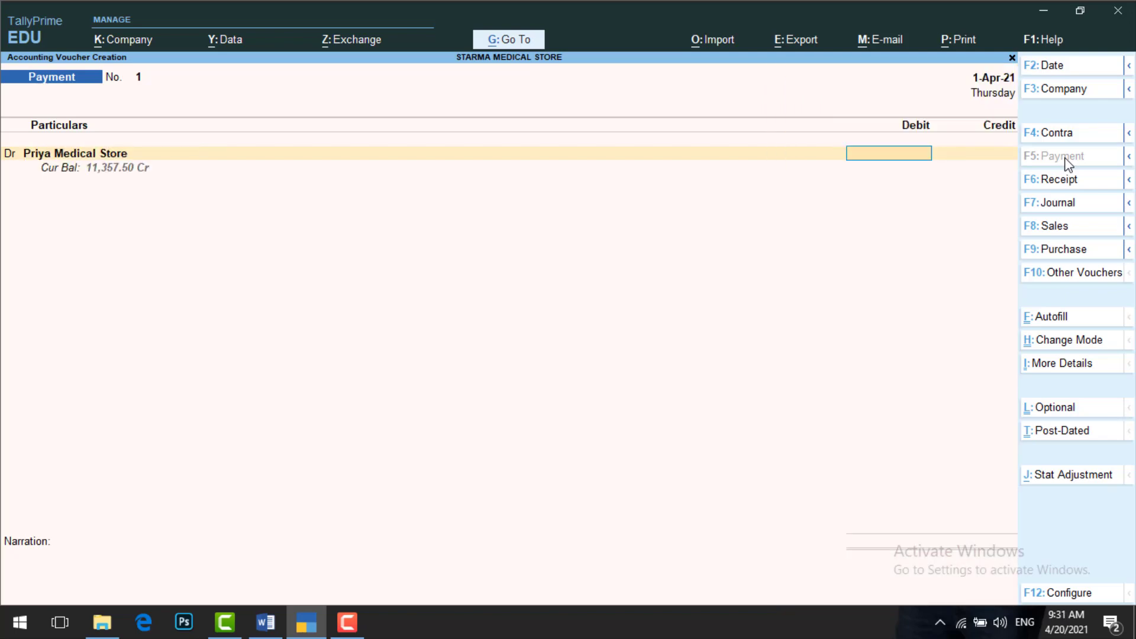
key("alt+Tab")
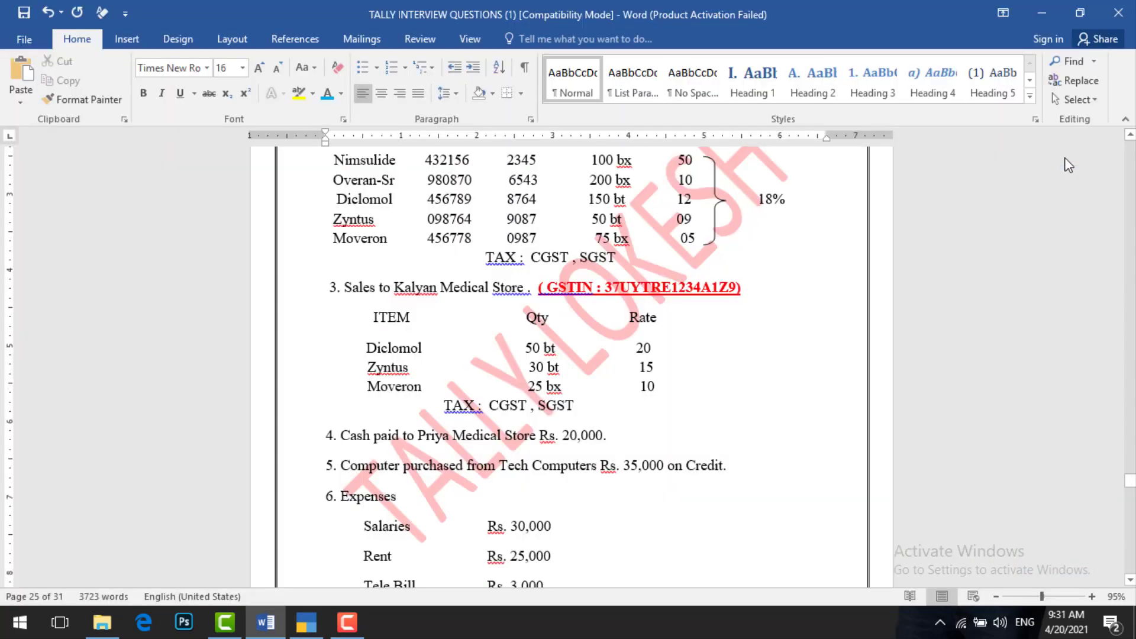
key("alt+Tab")
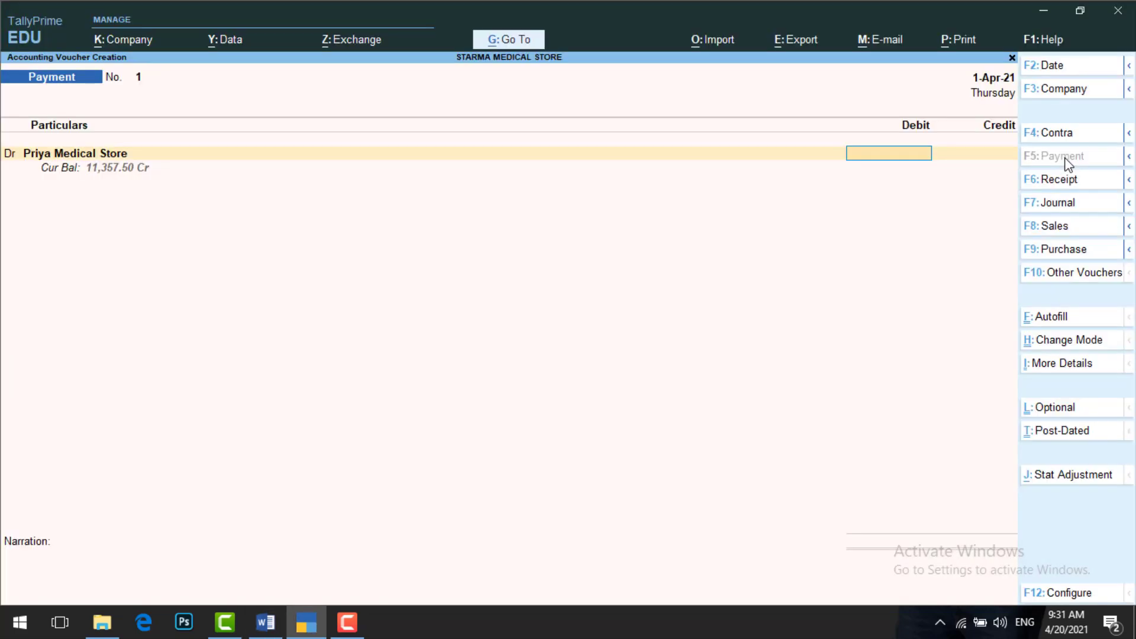
type("20000")
key("Return")
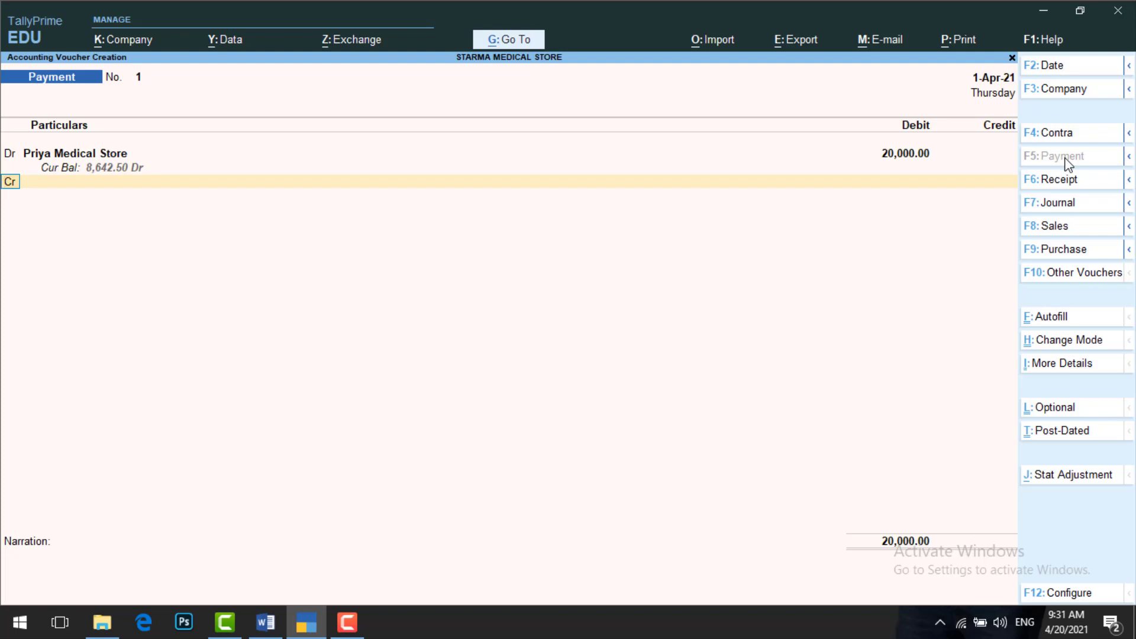
key("BackSpace")
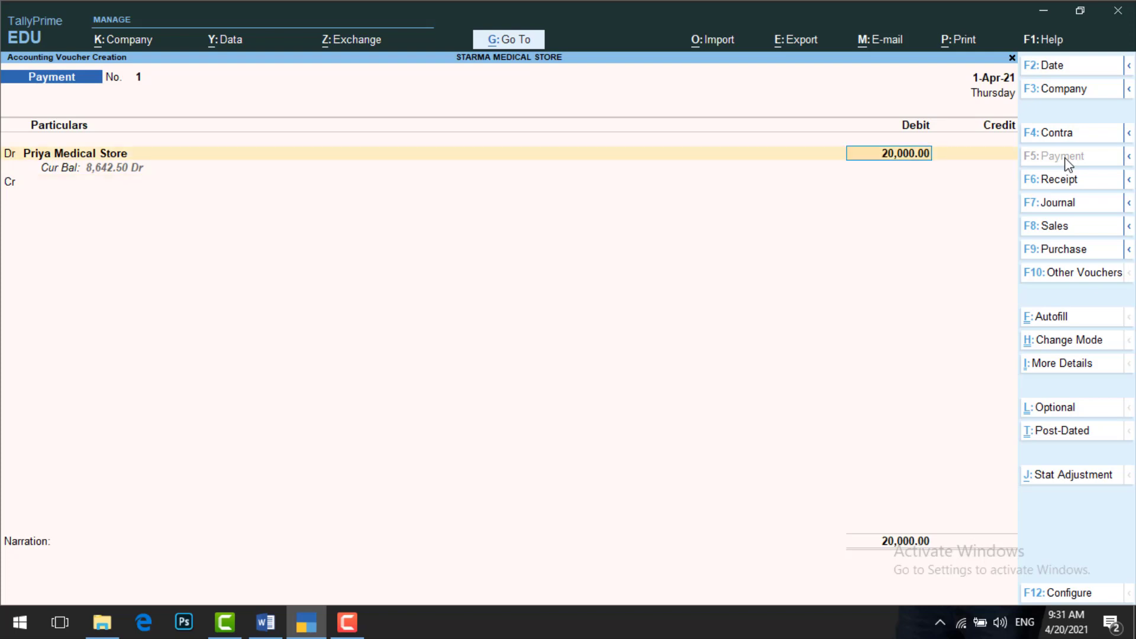
key("Escape")
key("Escape")
key("Return")
key("Return")
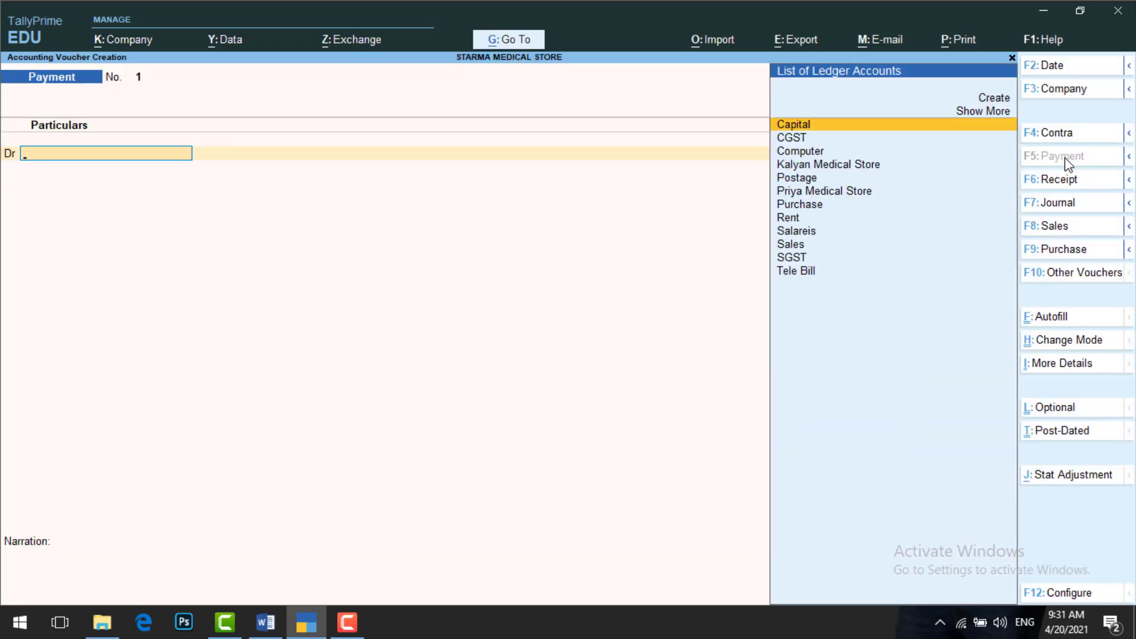
Debit Priya Medical Store with 20,000 against Cash and save the payment voucher without a narration
type("pri")
key("Return")
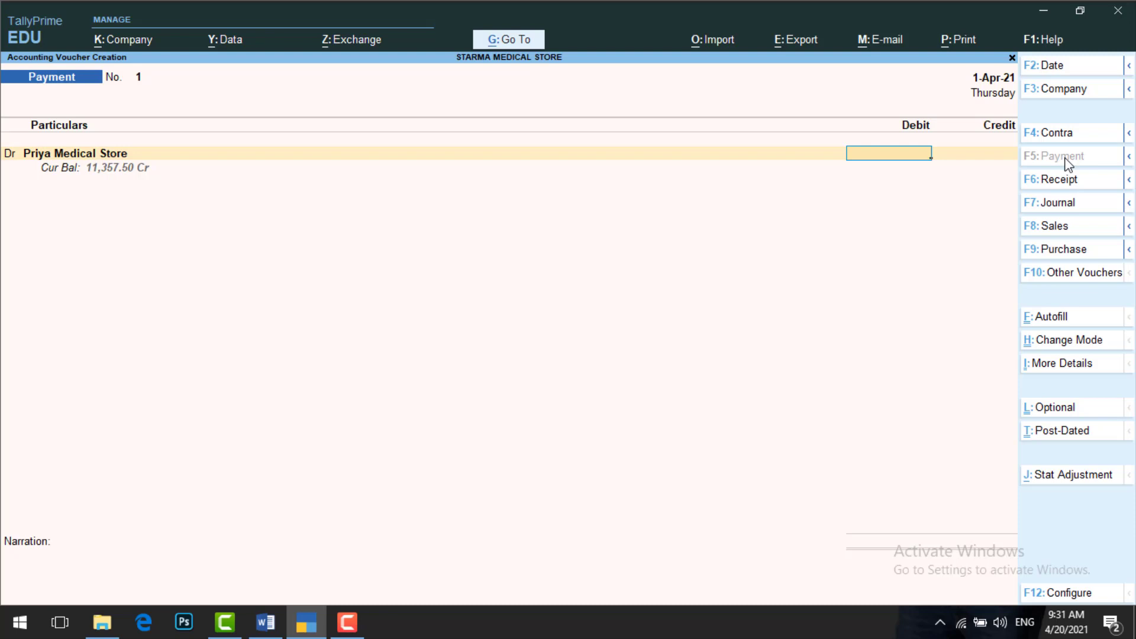
type("200000")
key("Return")
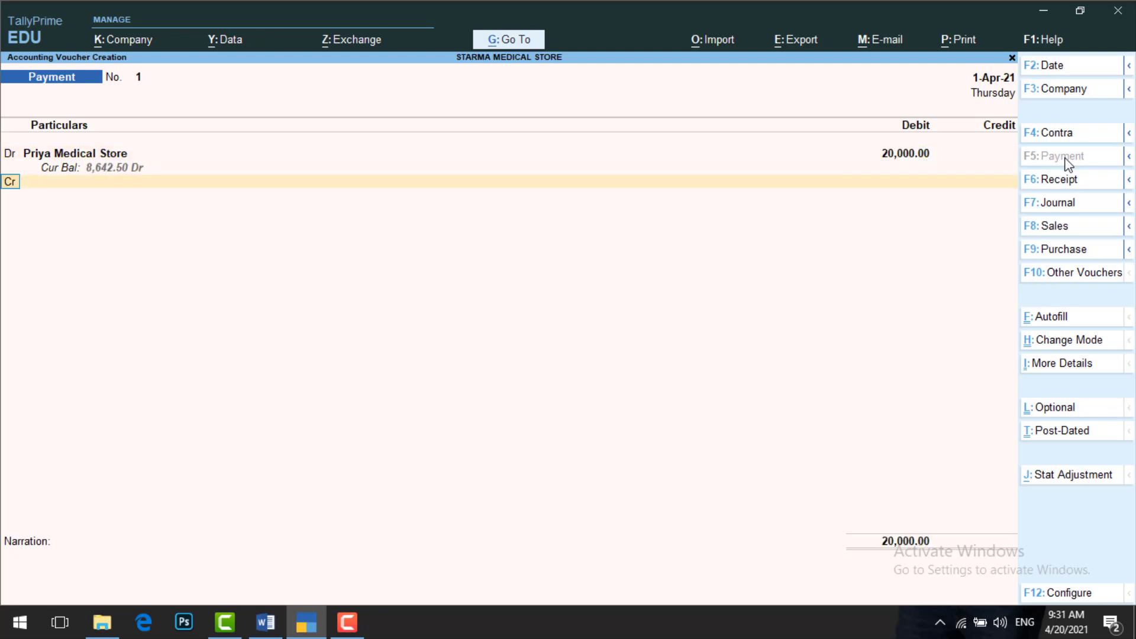
key("Down")
key("Return")
key("Return")
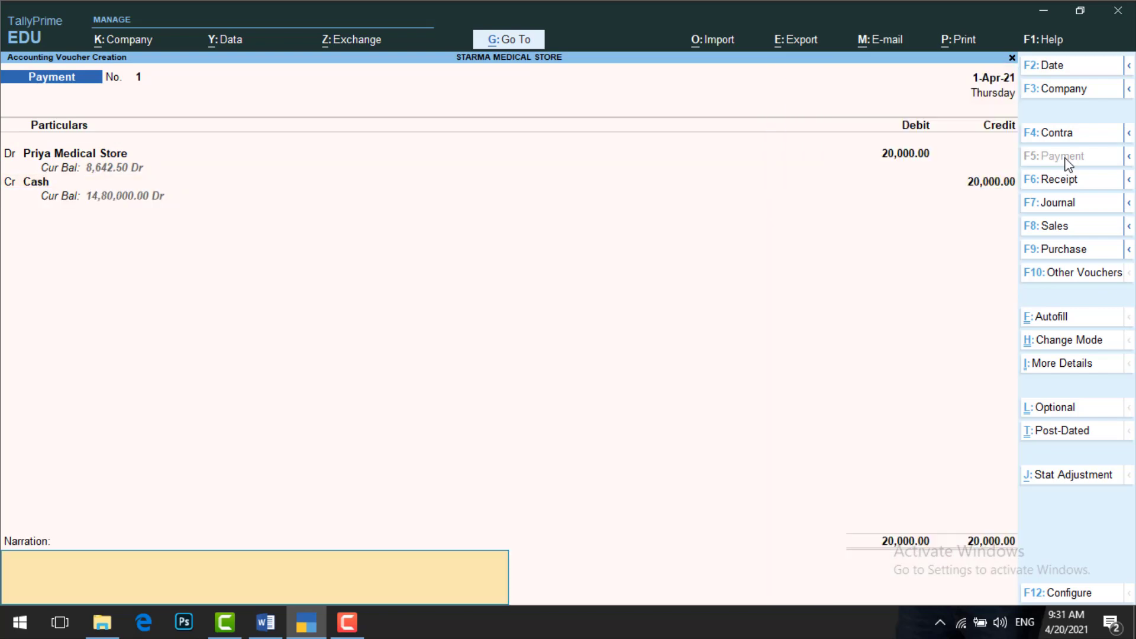
key("Return")
key("Return")
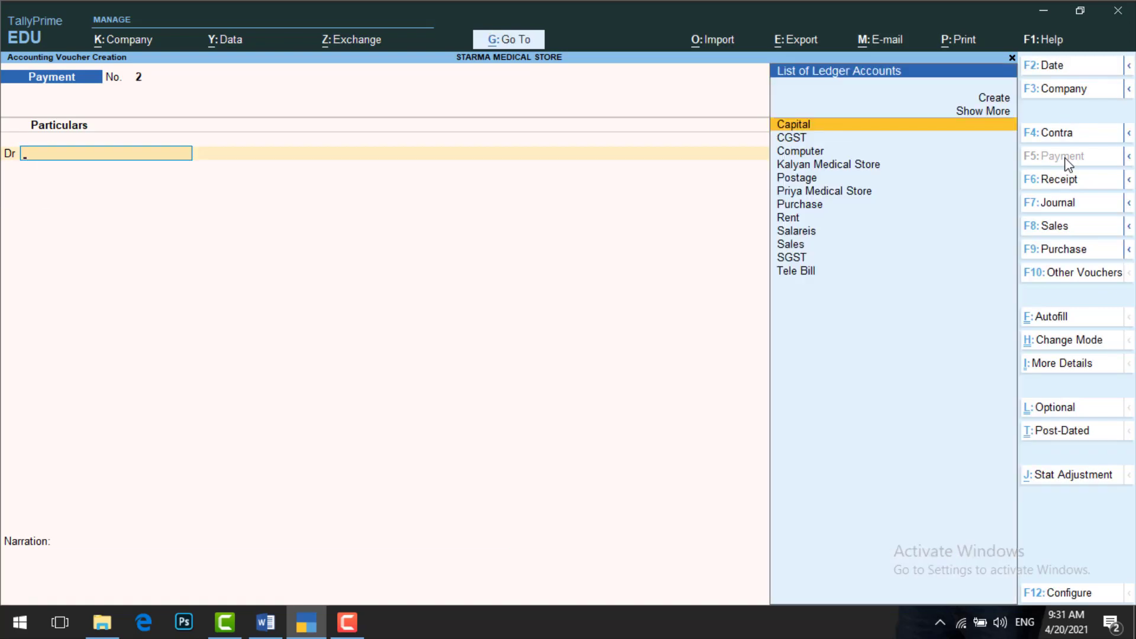
Check transaction 5 in the Word exercise sheet, and debit the Computer ledger with 35,000 in a TallyPrime journal voucher
key("alt+Tab")
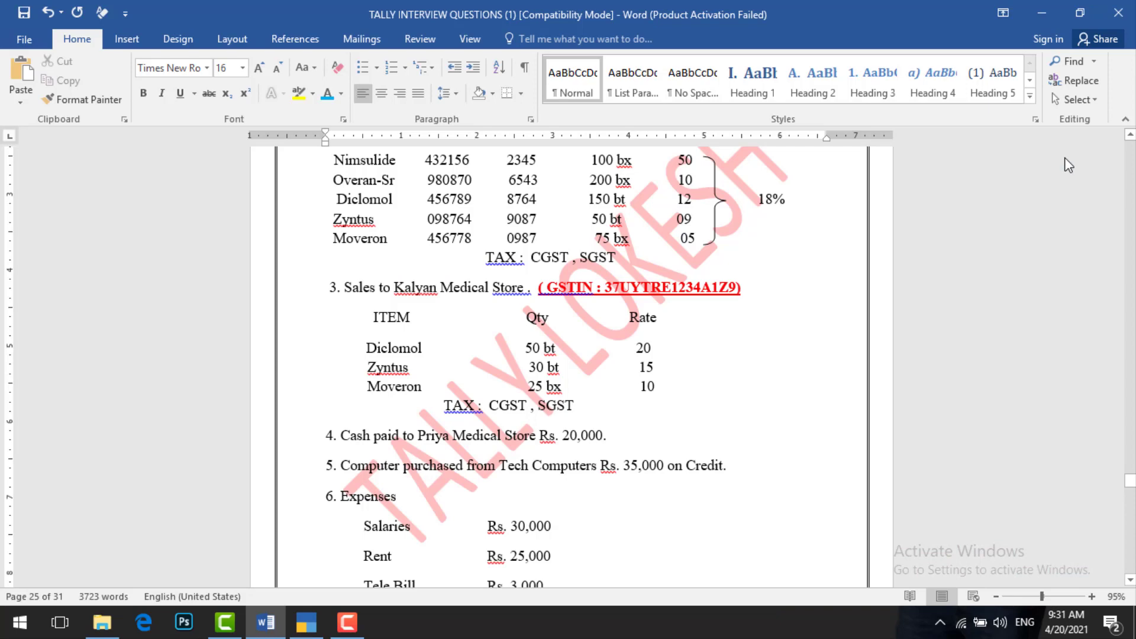
key("alt+Tab")
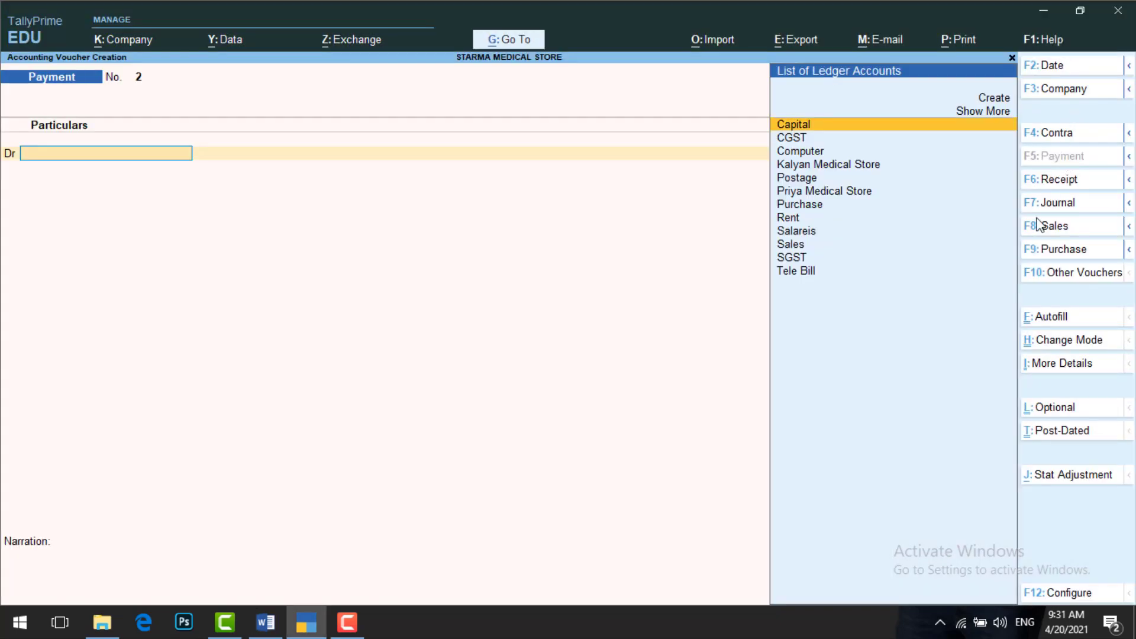
left_click(1067, 208)
type("C")
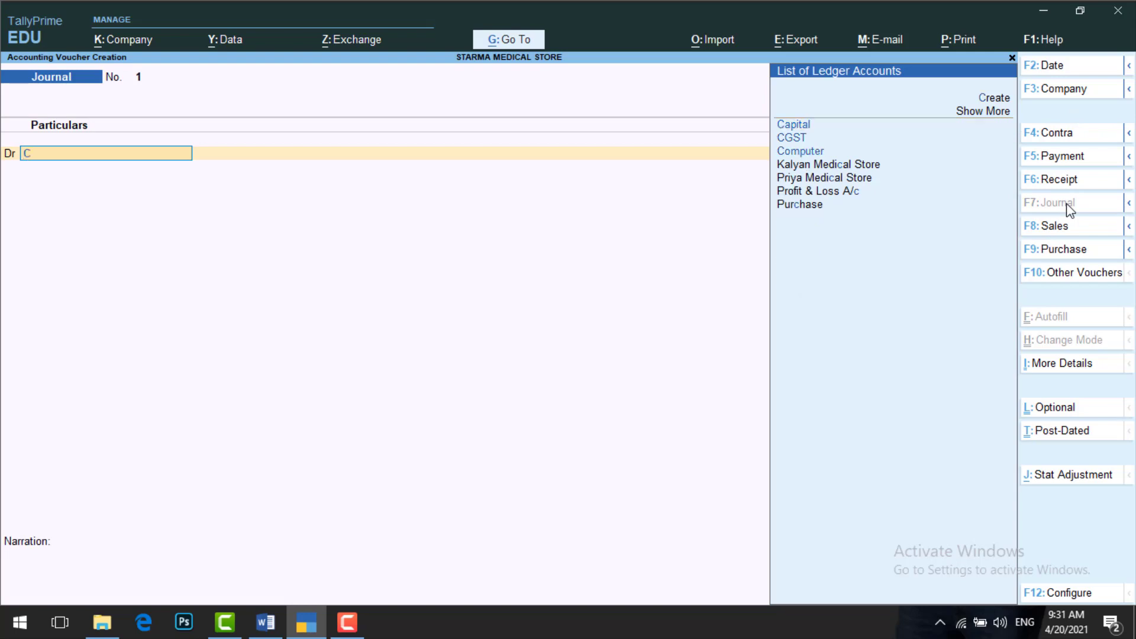
type("o")
key("Return")
type("35000")
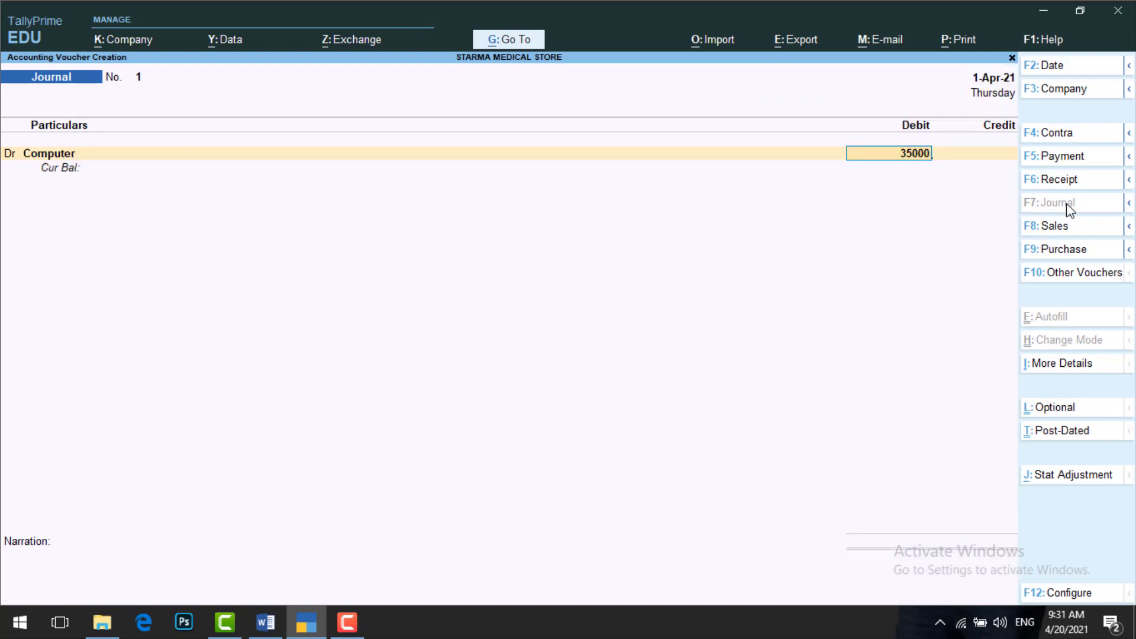
key("Return")
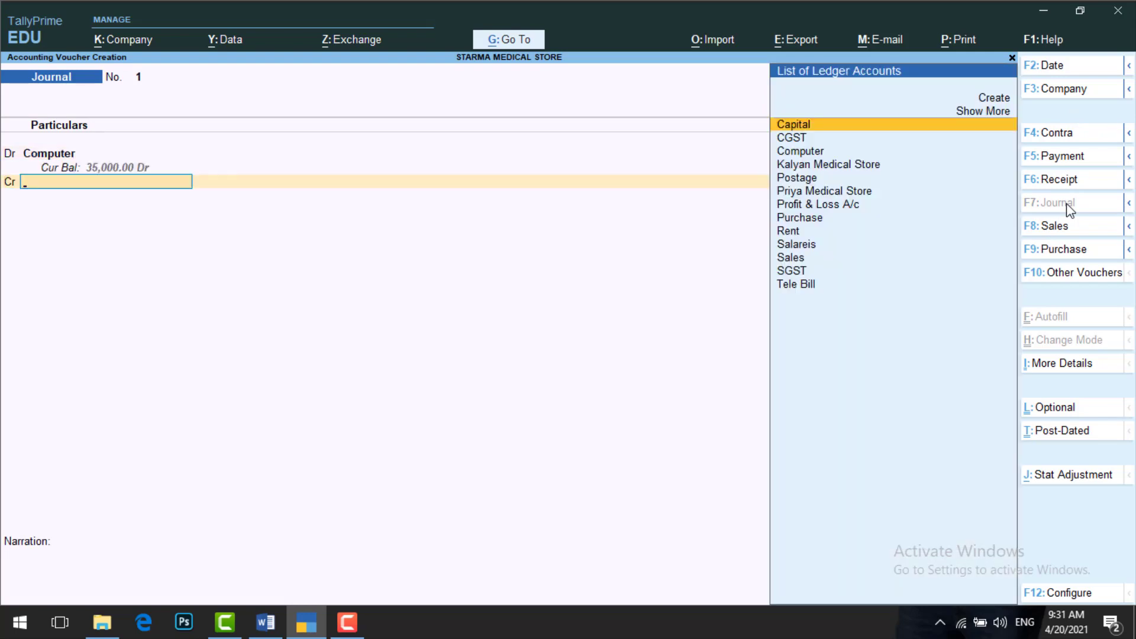
For the journal's credit line, start a new ledger named Tech Computers under the Sundry Creditors group
type("T")
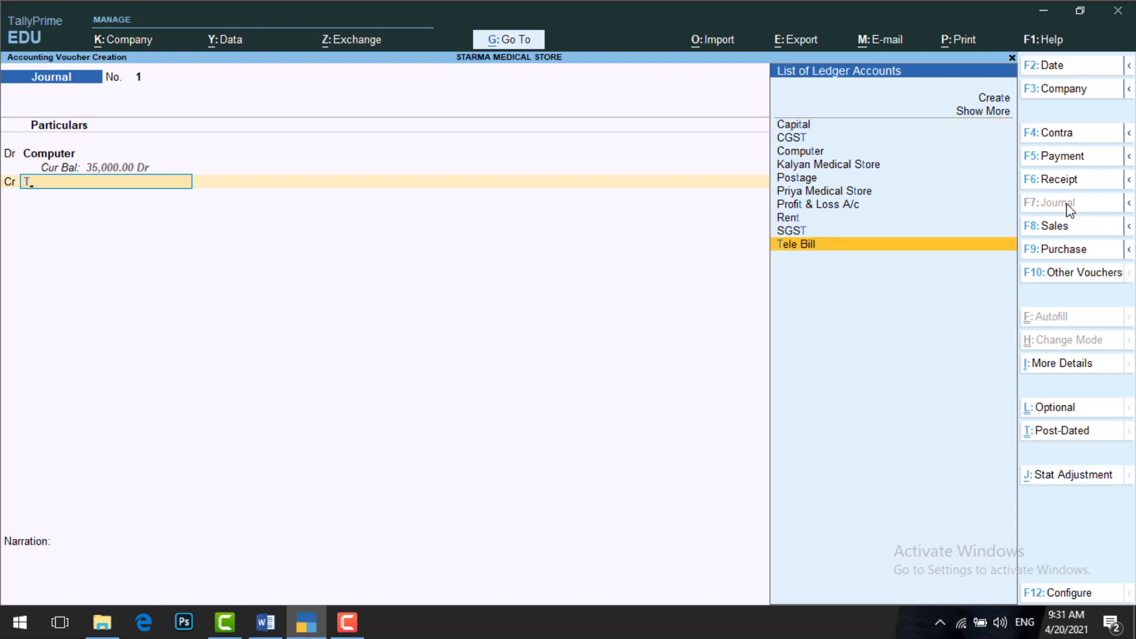
key("alt+c")
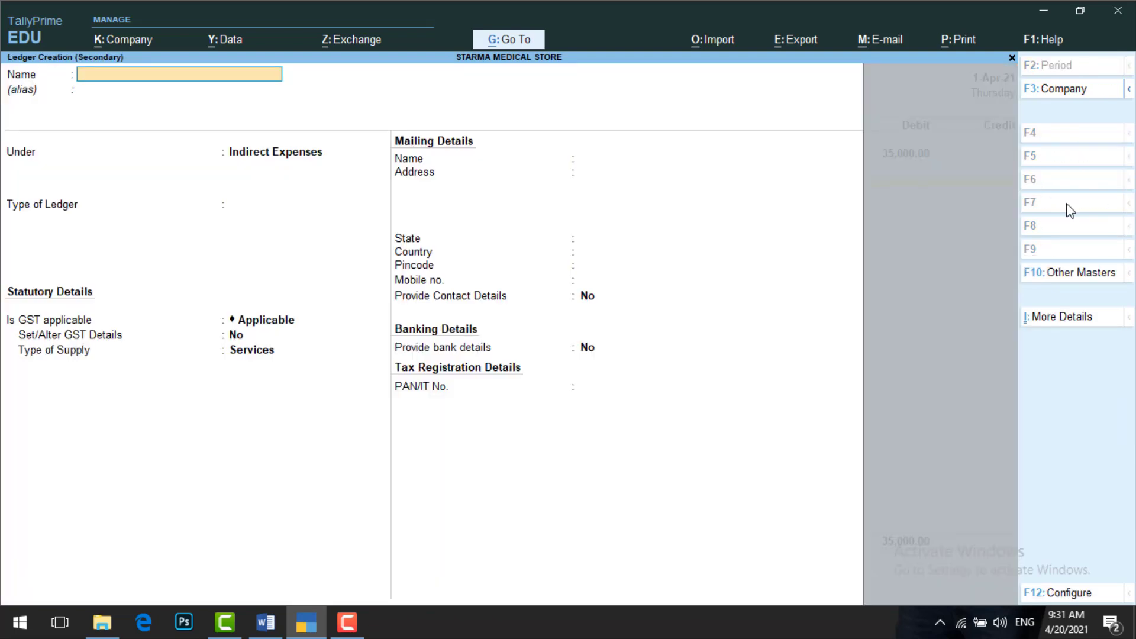
type("Tech Comp")
type("a")
key("BackSpace")
type("uters")
key("Return")
key("Return")
type("Sun")
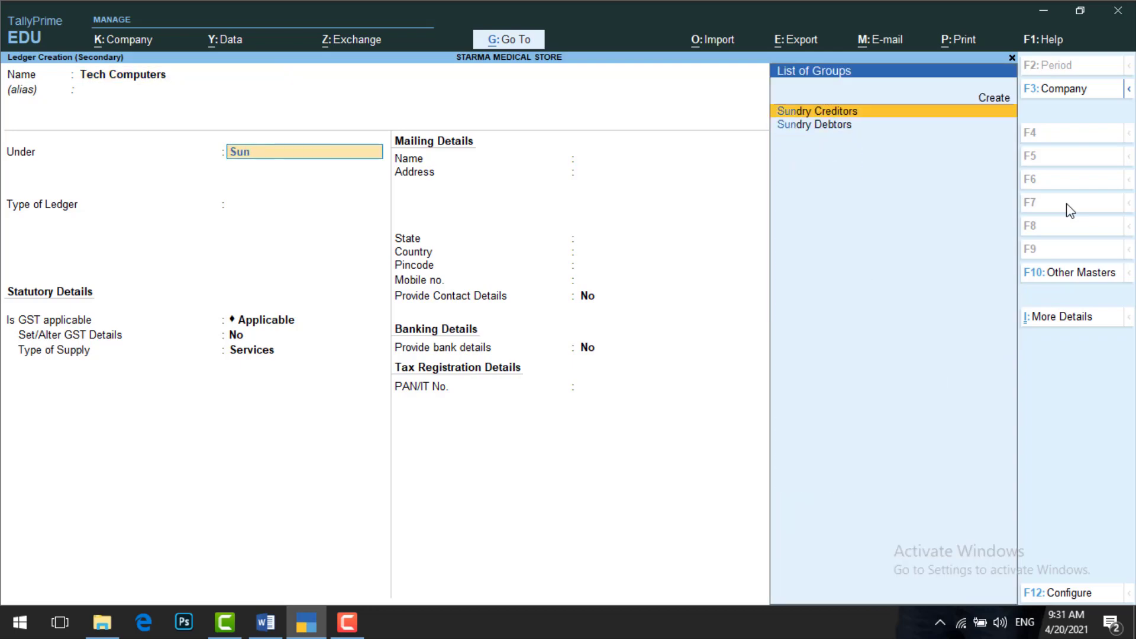
key("Return")
Keep the default mailing, banking and tax registration details of the Tech Computers ledger and save it
key("Return")
key("Return")
key("Return")
key("Return")
key("Return")
key("Return")
key("Return")
key("Return")
key("Return")
key("Return")
key("Return")
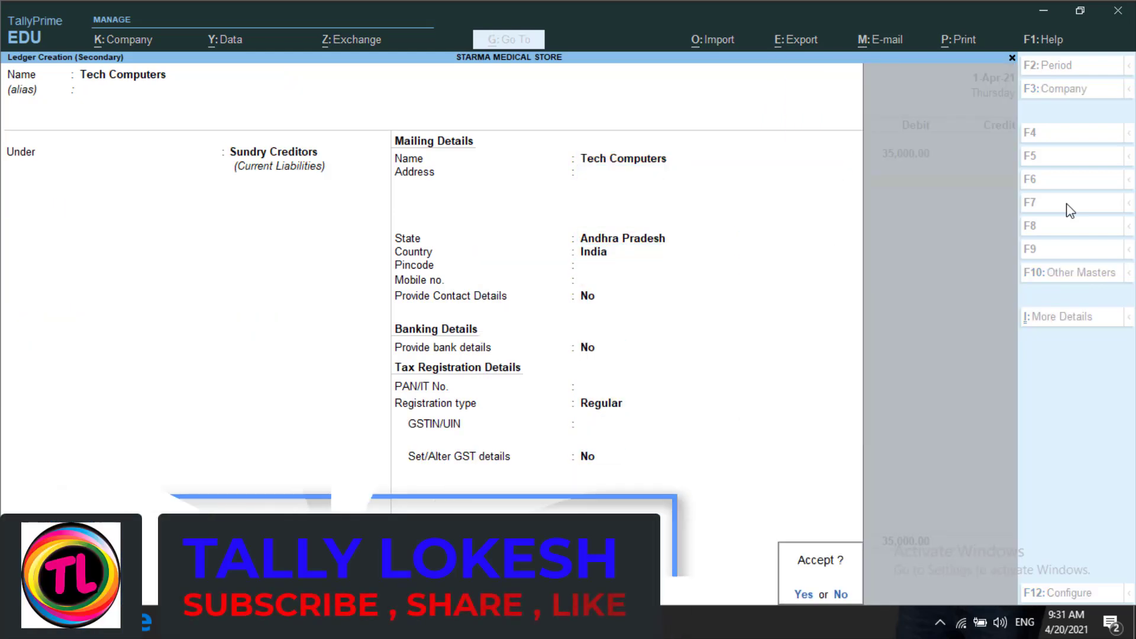
key("Return")
Credit Tech Computers with 35,000 and save the journal voucher without a narration
key("Return")
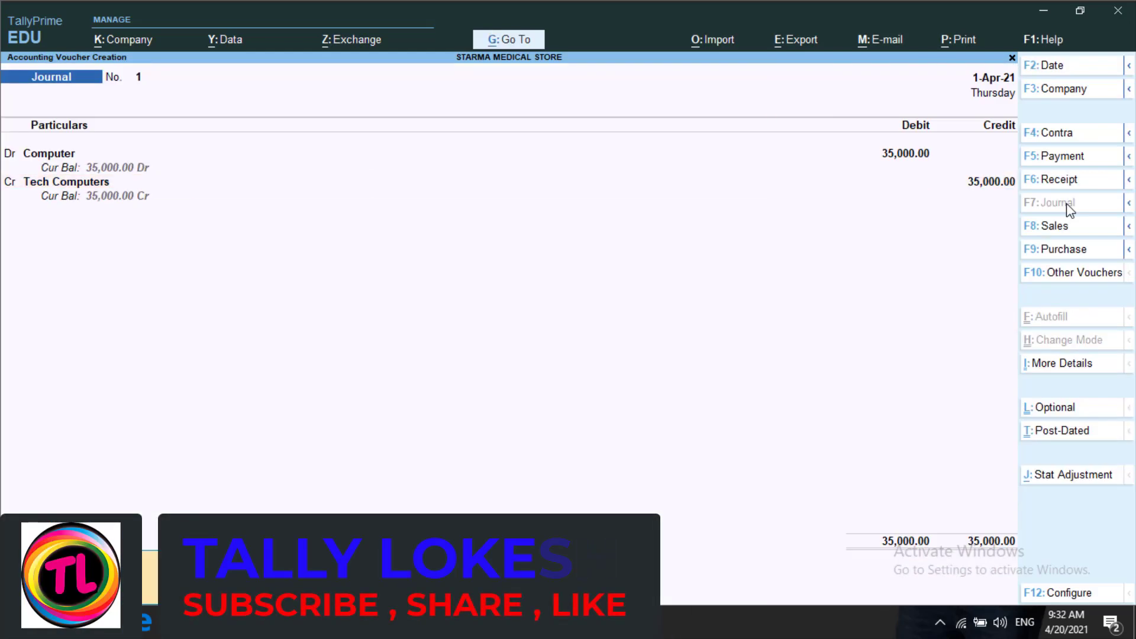
key("Return")
key("Return")
key("Return")
Check the expenses of transaction 6 in the Word exercise sheet, and debit Salareis with 30,000 in a TallyPrime payment voucher
key("alt+Tab")
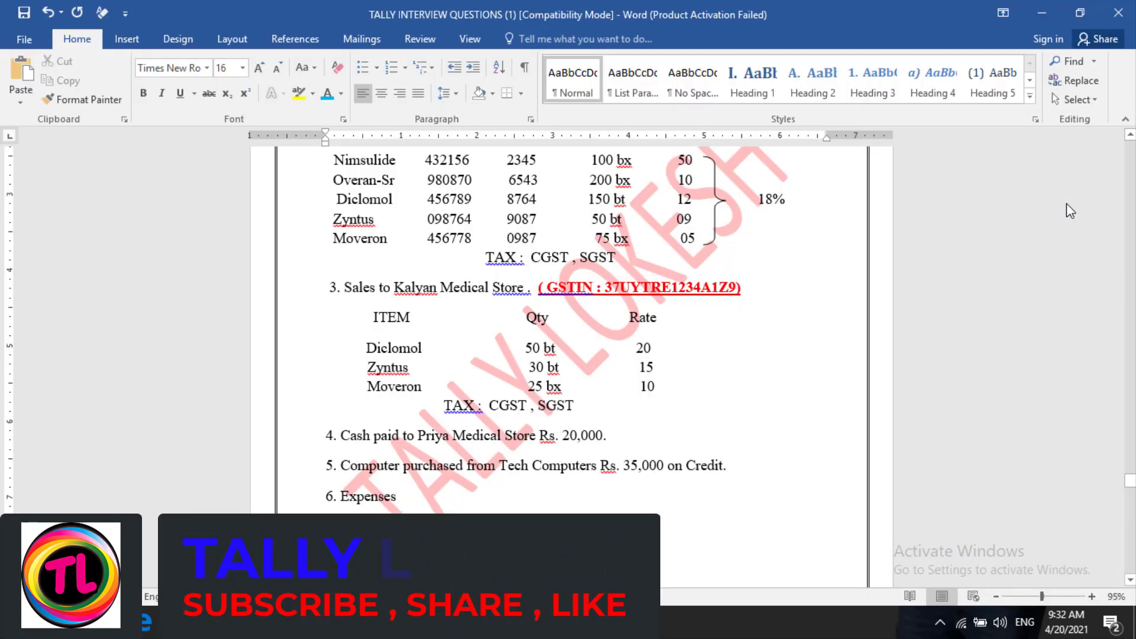
key("alt+Tab")
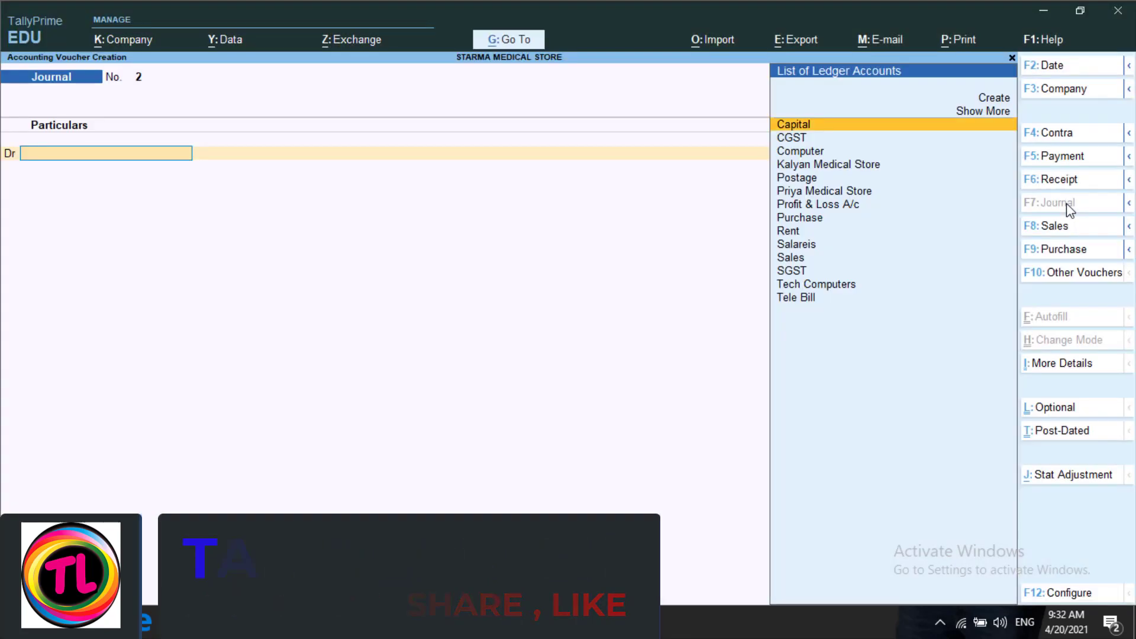
left_click(1082, 158)
type("sa")
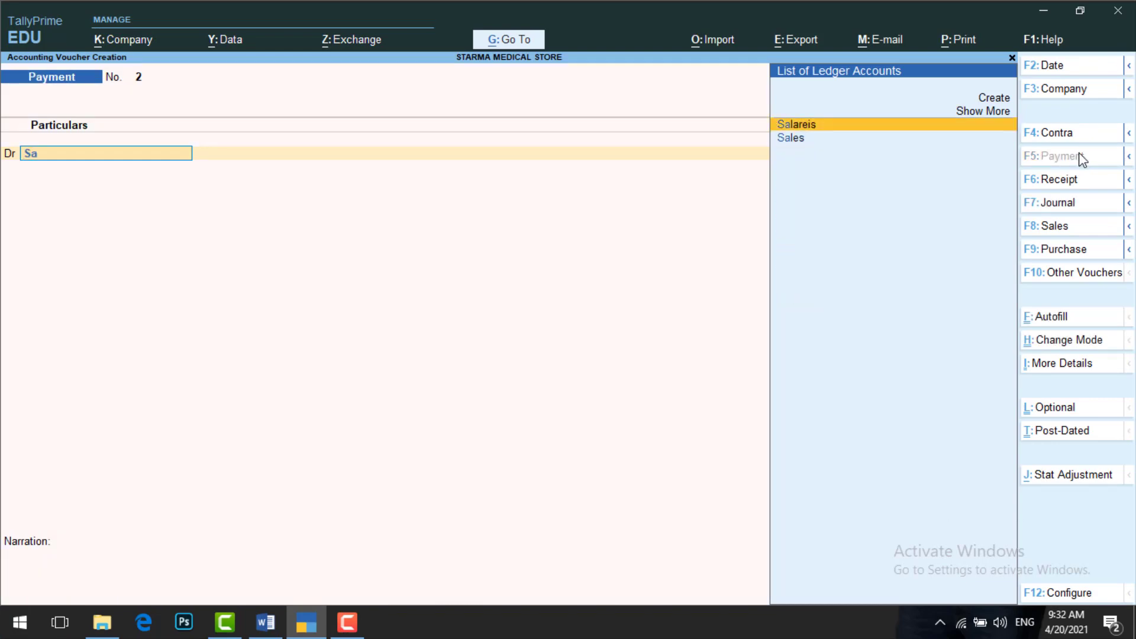
key("Return")
key("alt+Tab")
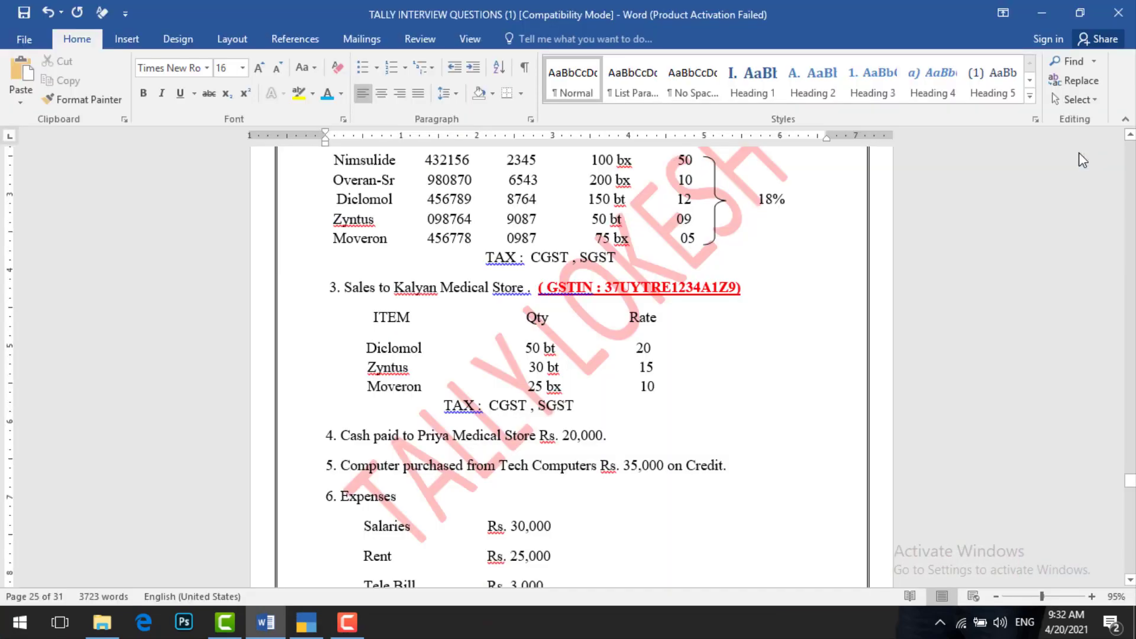
key("alt+Tab")
type("30,000")
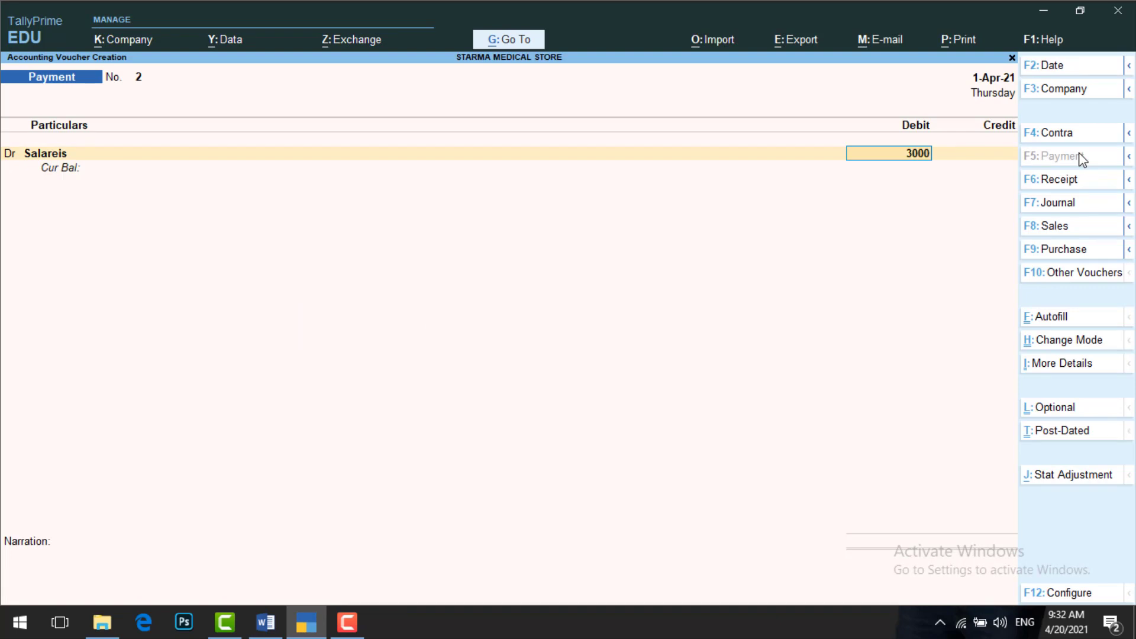
key("Return")
Add a second debit line for Rent with 25,000 to the payment voucher
type("d")
key("Return")
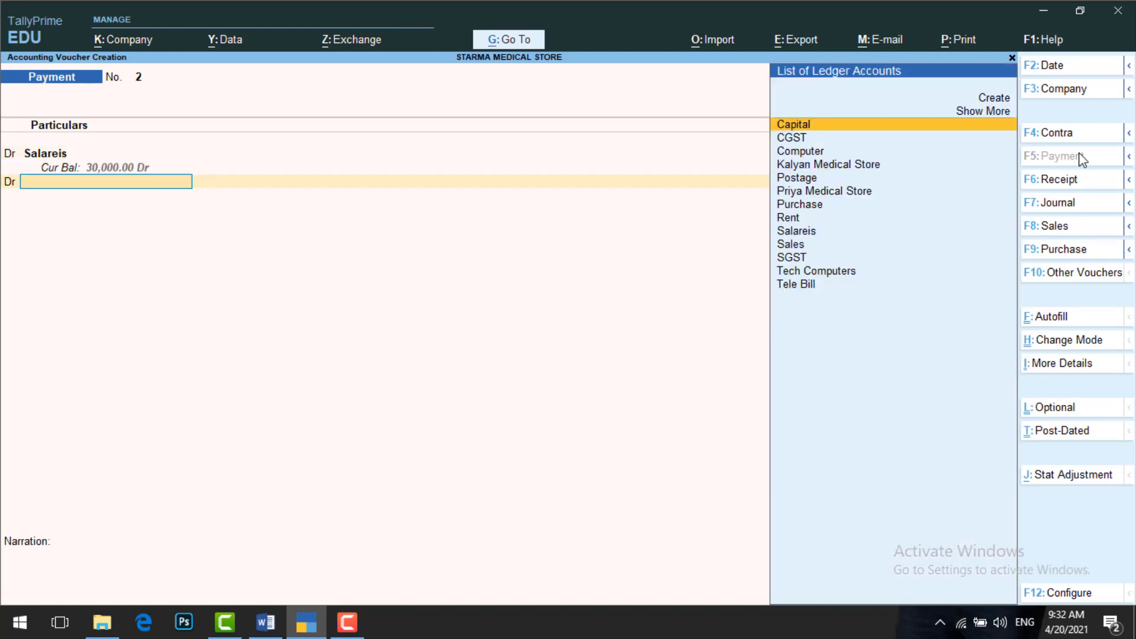
type("re")
key("Return")
type("25000")
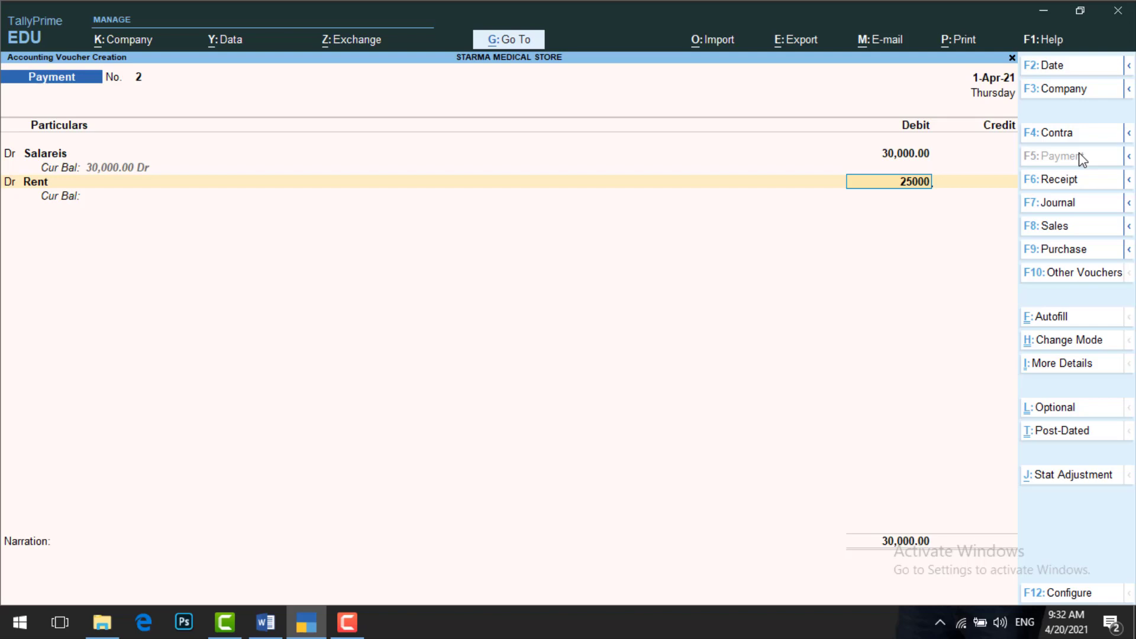
key("Return")
Add a debit line for Postage with 3,000 to the payment voucher
type("d")
key("Return")
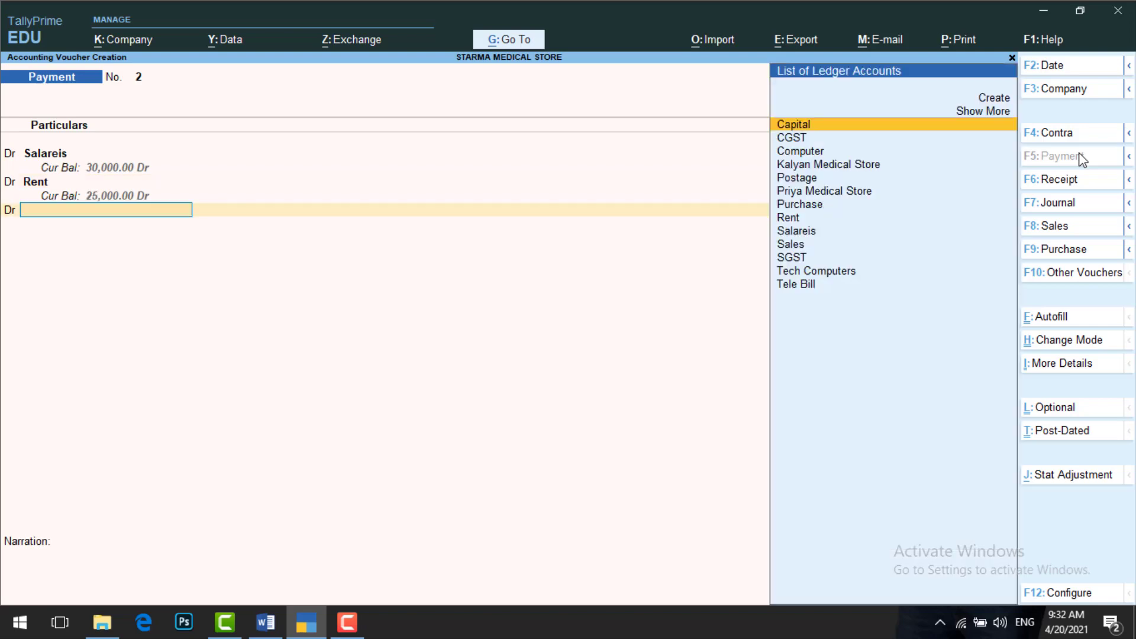
type("po")
key("Return")
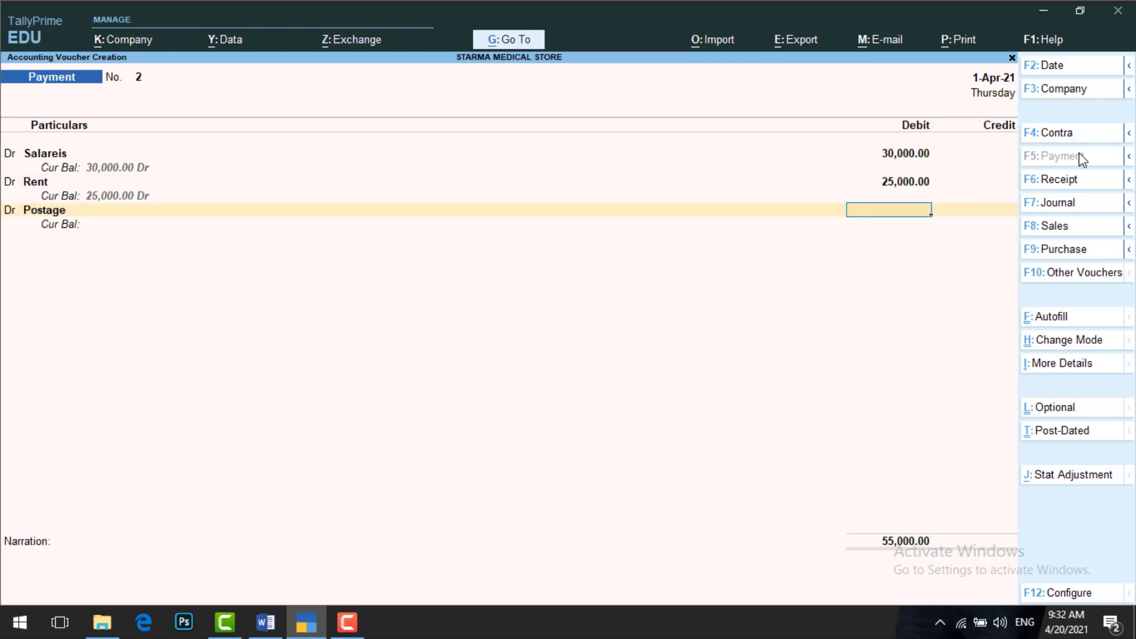
type("3000")
key("Return")
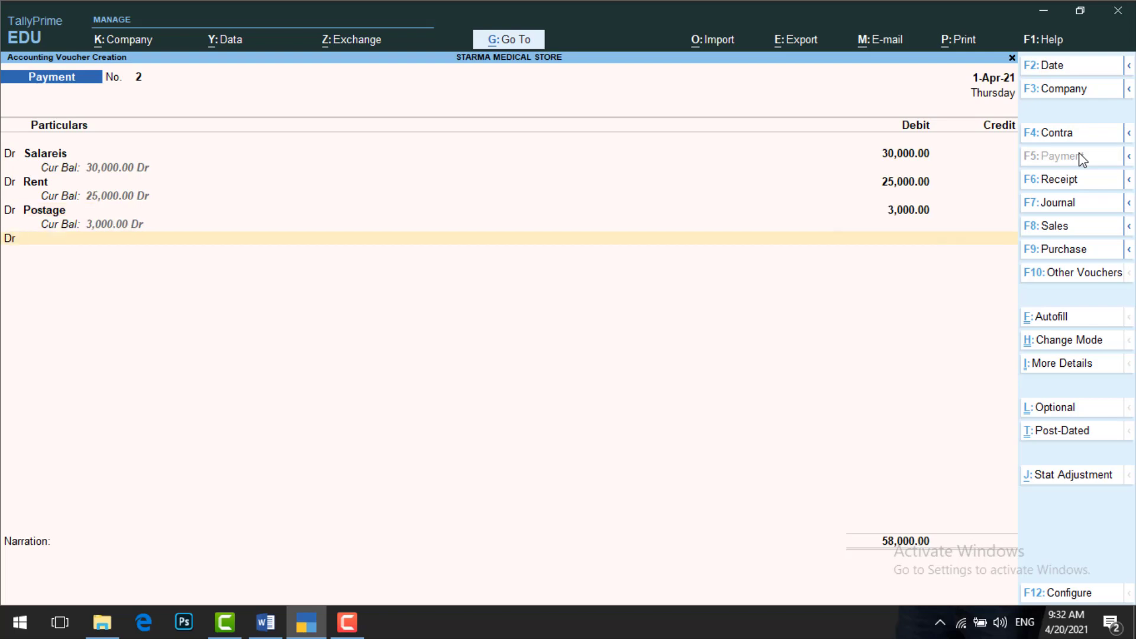
Add a debit line for Tele Bill with 1,000 to the payment voucher
key("Return")
type("te")
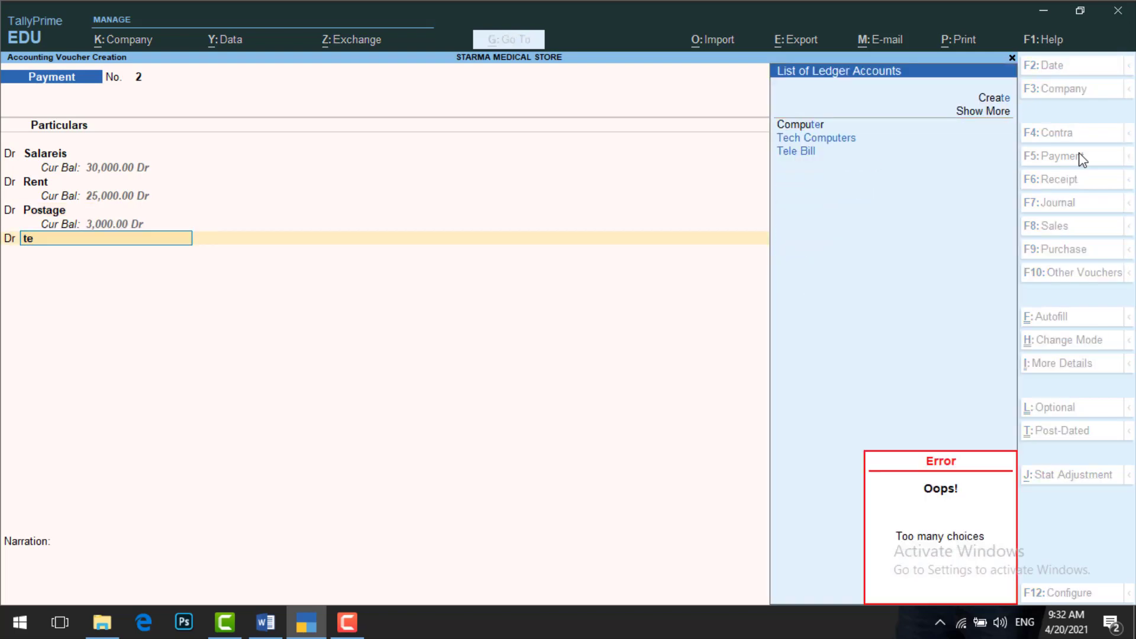
key("Down")
key("Down")
key("Return")
type("1000")
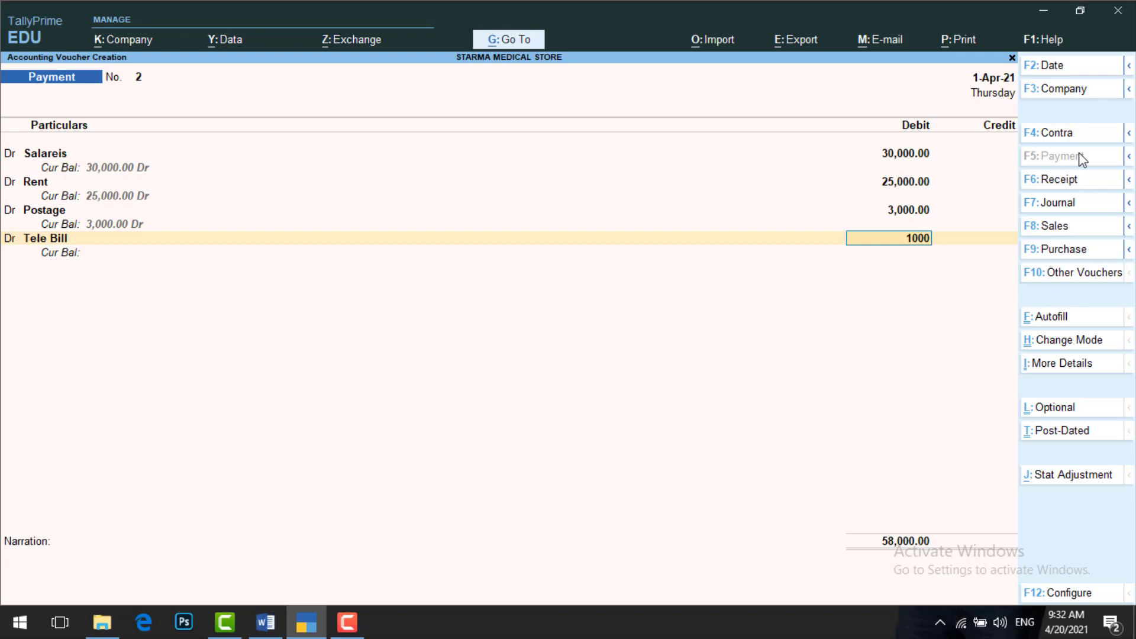
key("Return")
Switch to the Word exercise sheet and examine the complete list of expense amounts under transaction 6
key("alt+Tab")
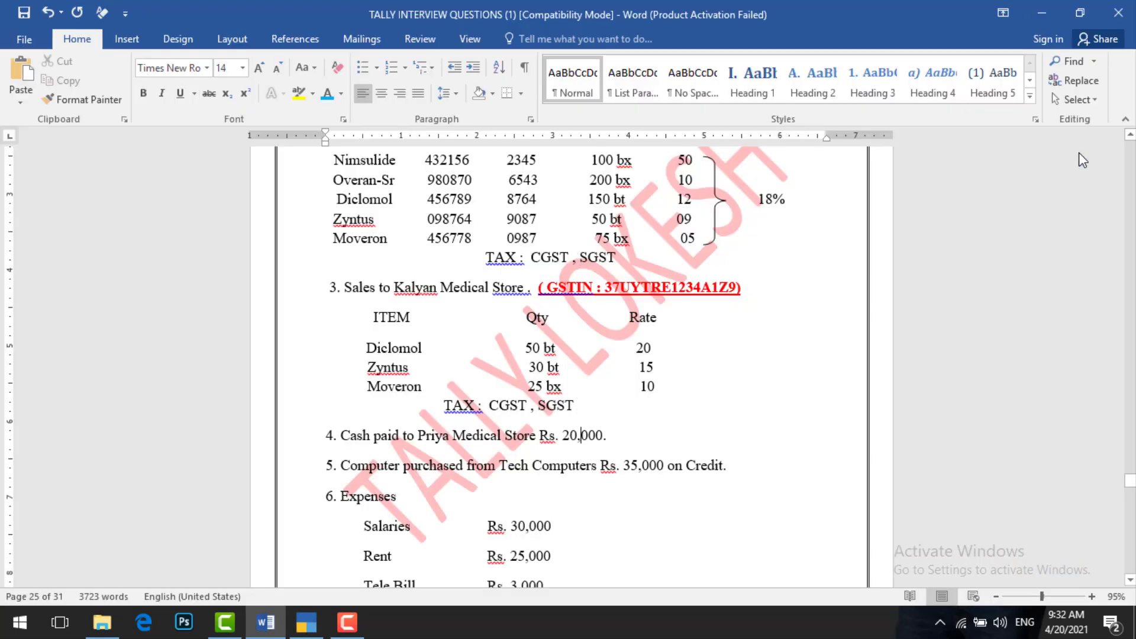
key("Down")
key("Down")
key("Down")
key("Down")
key("Down")
key("Down")
key("Down")
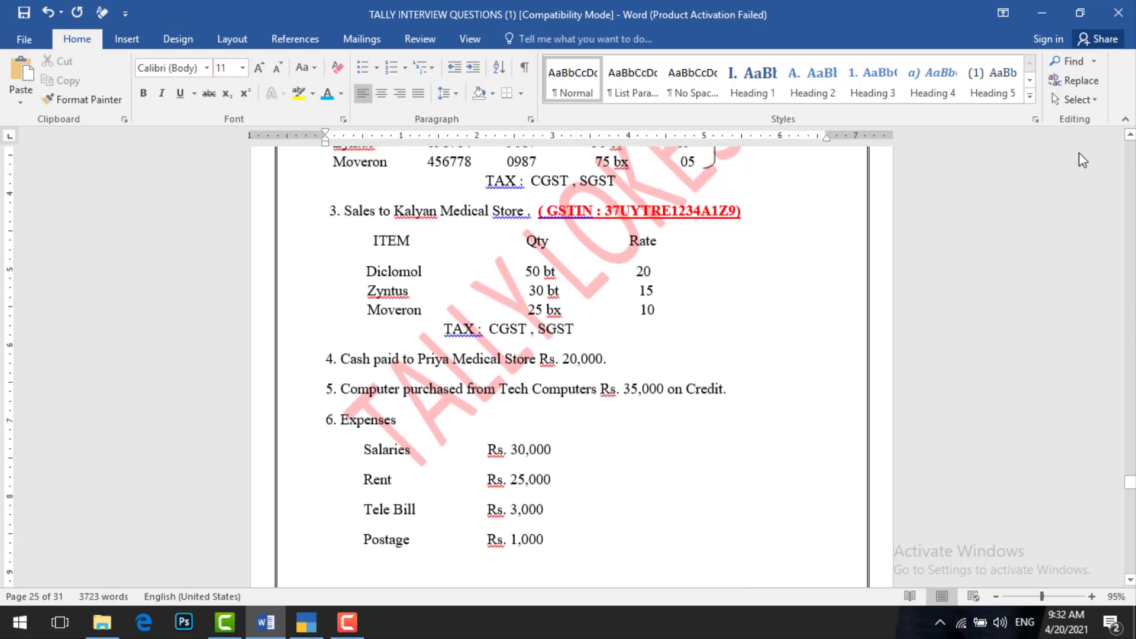
Switch back to TallyPrime, credit Cash with 59,000 in the expenses payment voucher, and save it
key("alt+Tab")
key("Return")
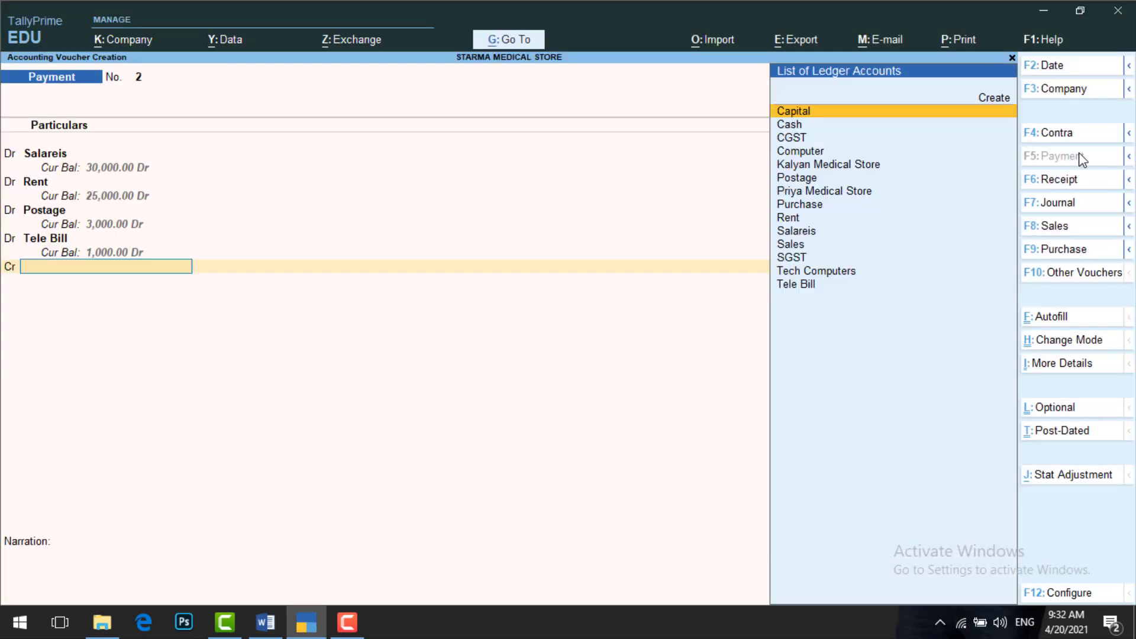
key("Down")
key("Return")
key("Return")
key("Return")
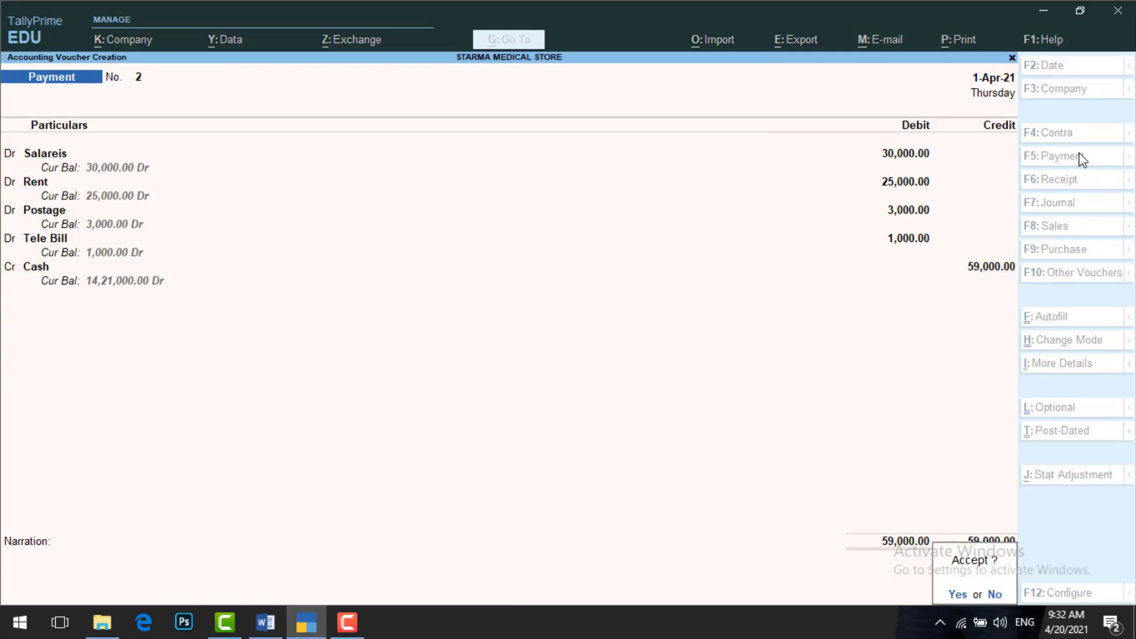
key("Return")
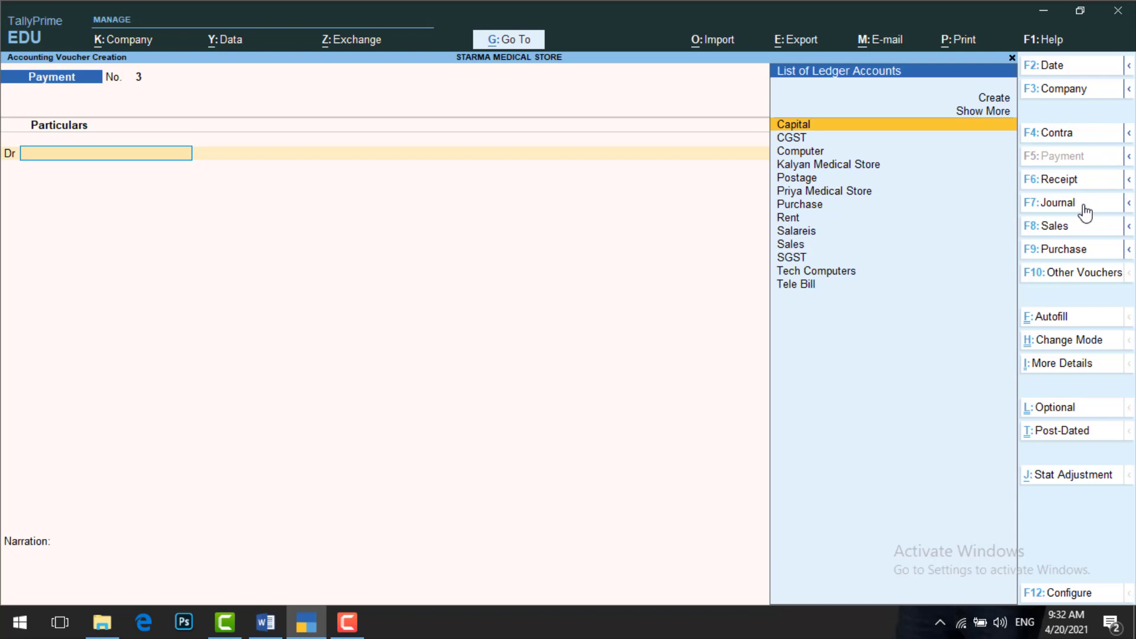
Start a new purchase voucher and create a party ledger named Jai Agency under Sundry Creditors
left_click(1073, 253)
key("Return")
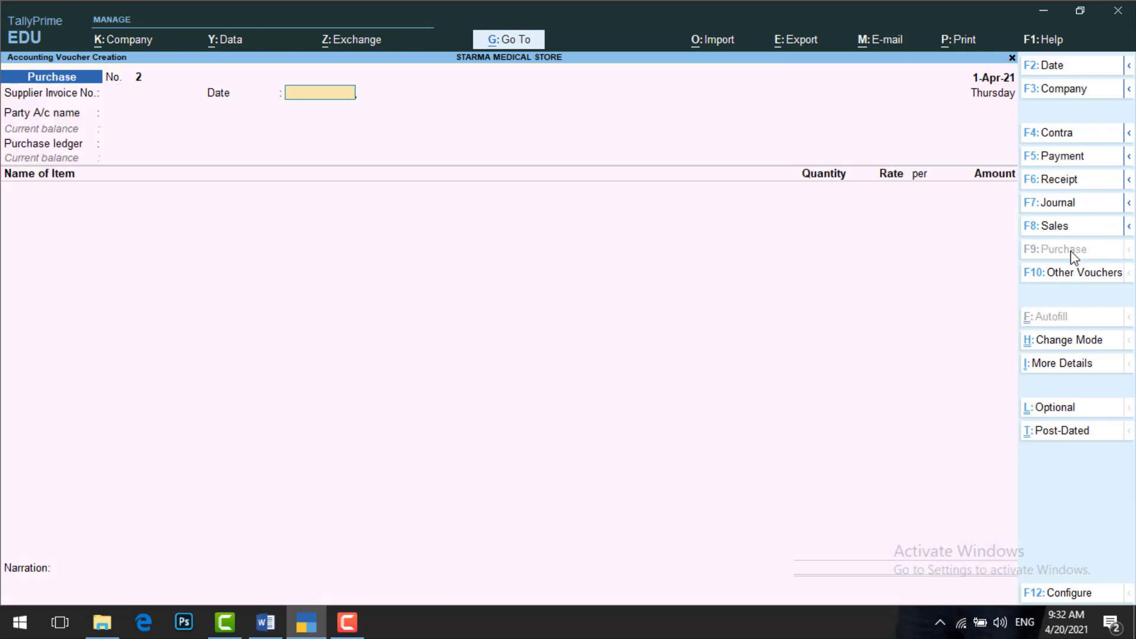
key("Return")
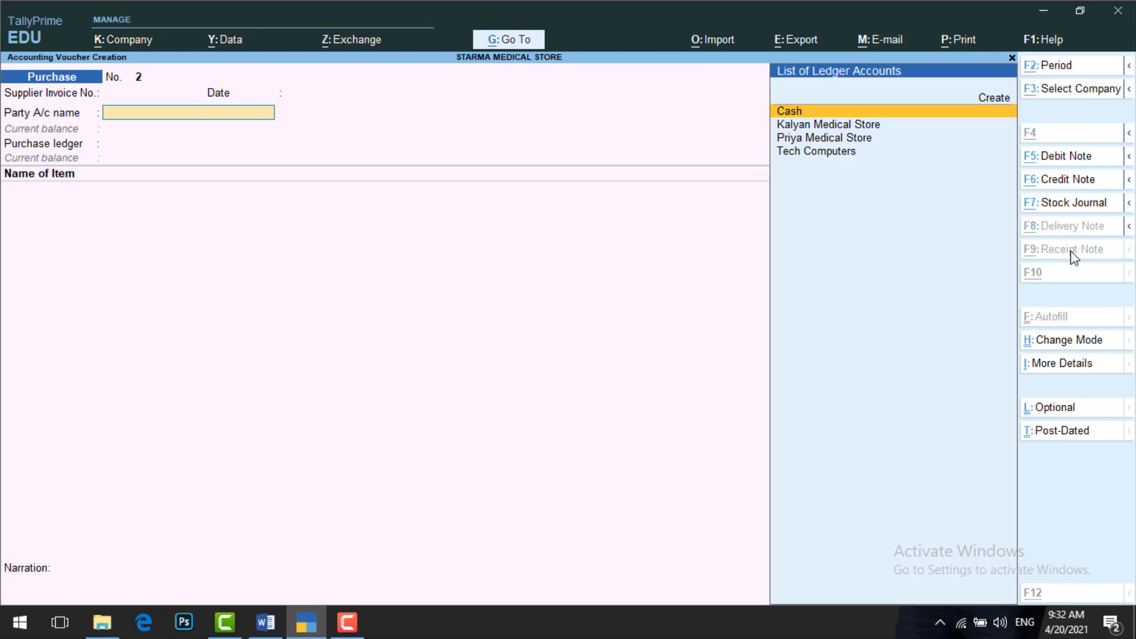
key("alt+c")
type("Jai")
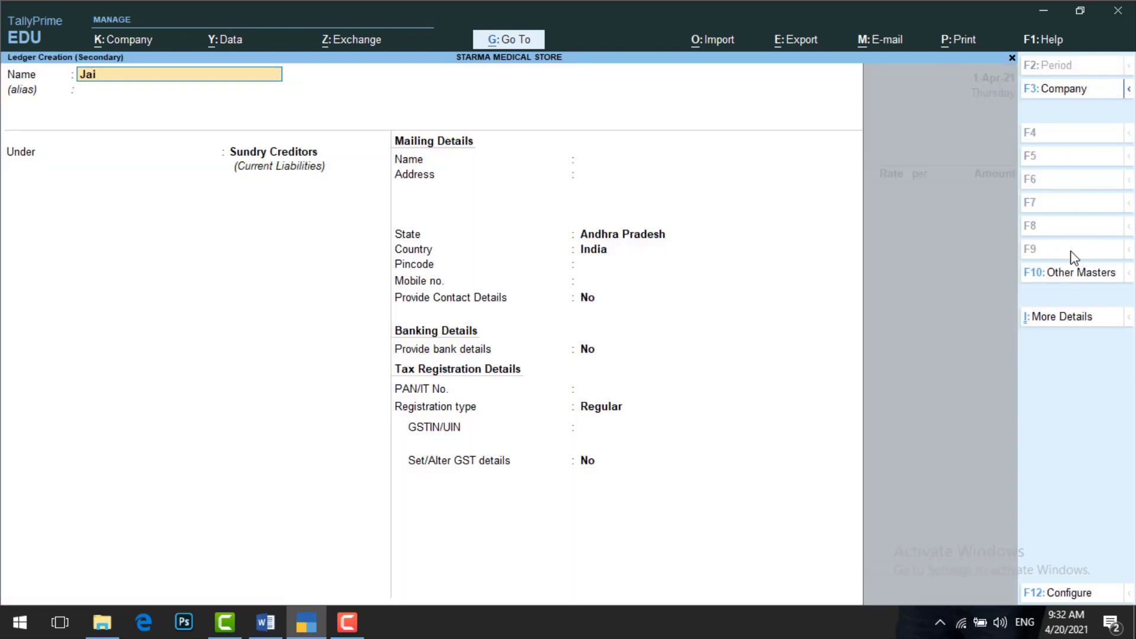
type(" Agenci")
key("BackSpace")
type("y")
key("Return")
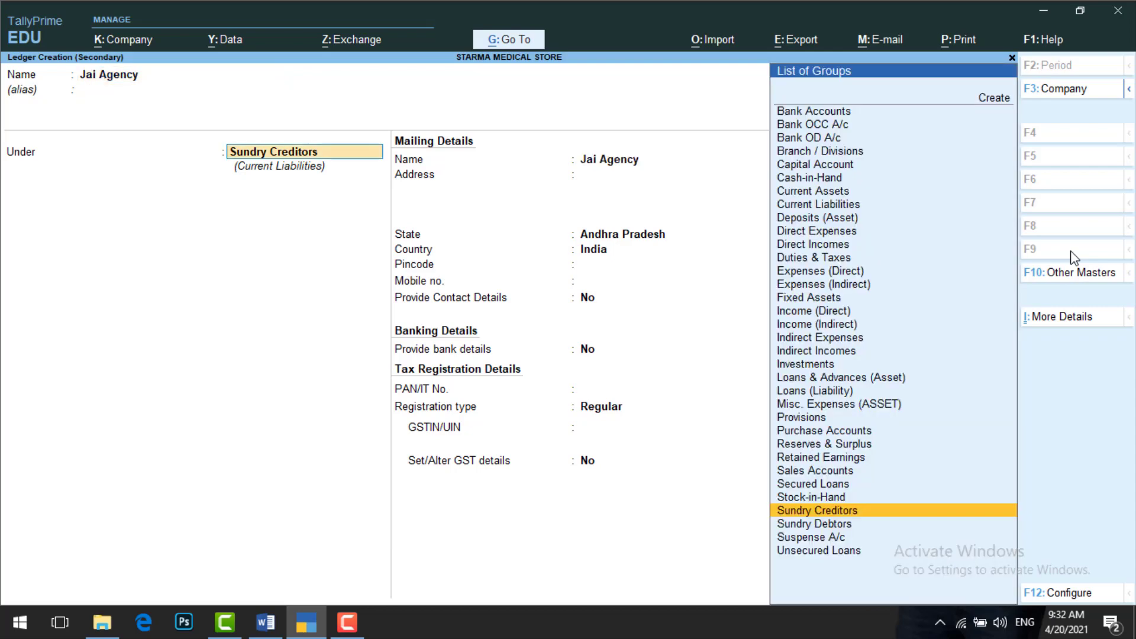
key("Return")
Keep the default mailing details and Regular registration, enter the supplier's GSTIN, and save the Jai Agency ledger
key("Return")
key("Return")
key("Return")
key("Return")
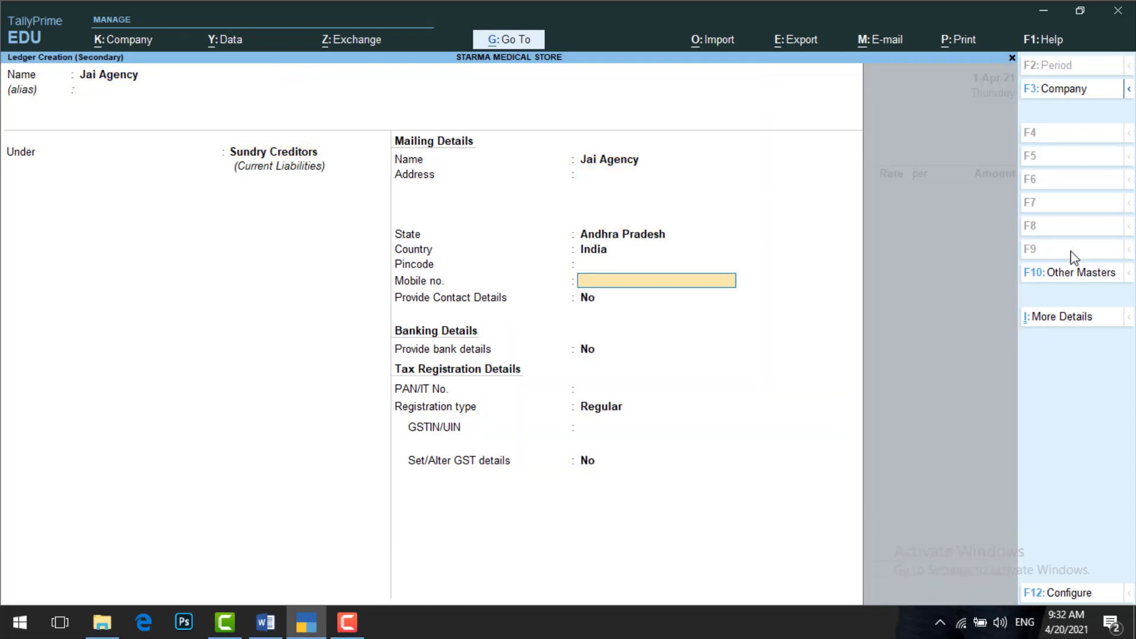
key("Return")
key("Return")
key("Return")
key("Return")
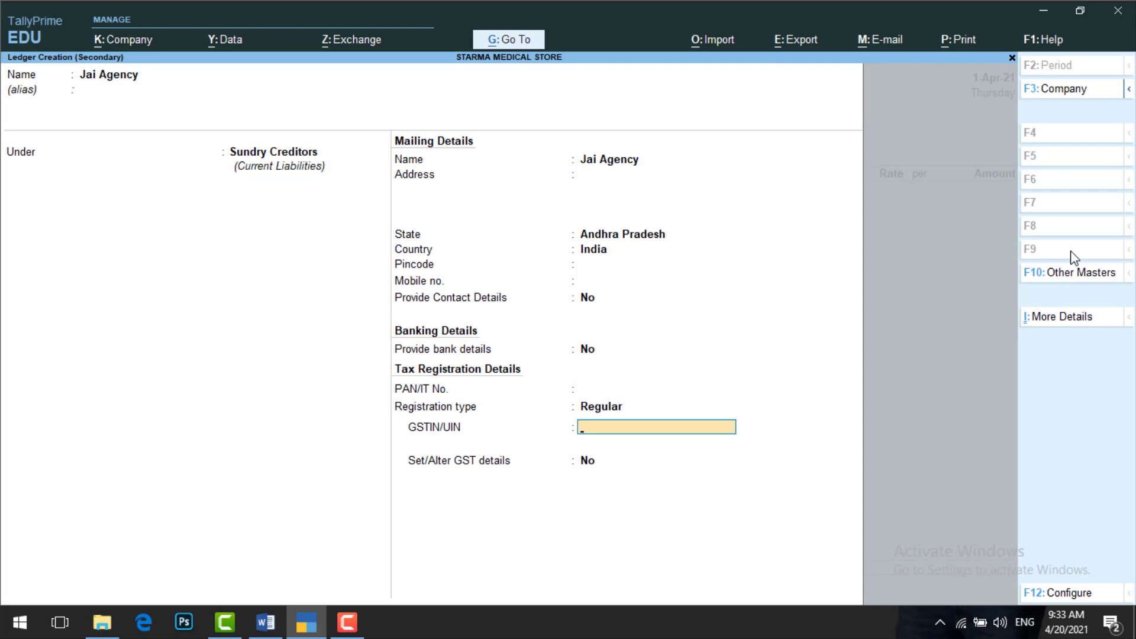
type("37QASWE1234A1Z9")
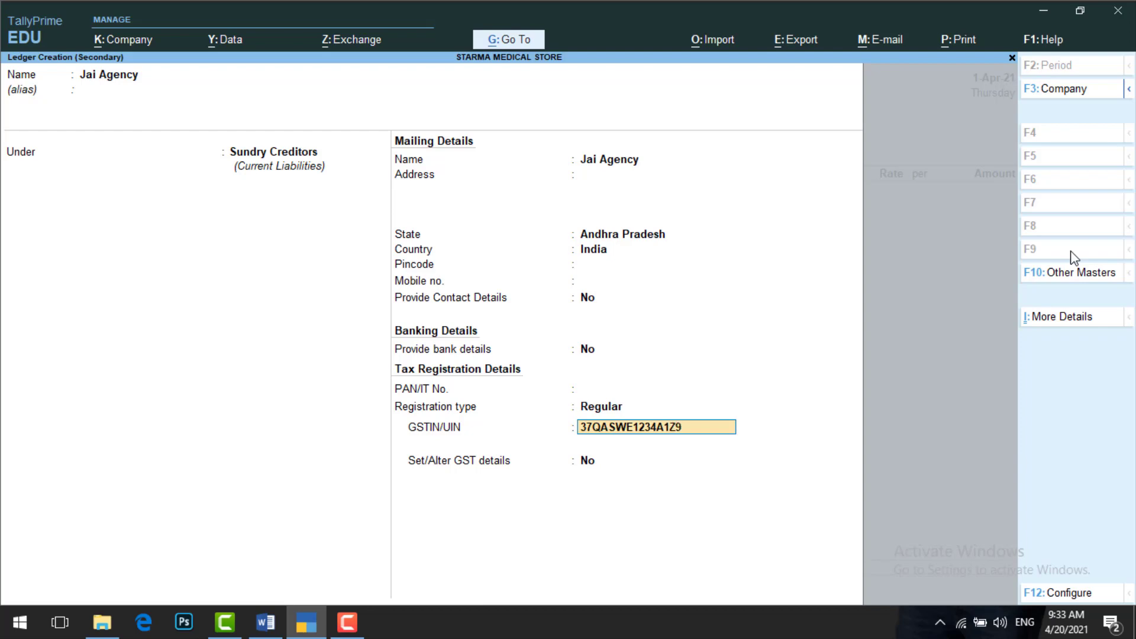
key("Return")
key("Return")
key("Return")
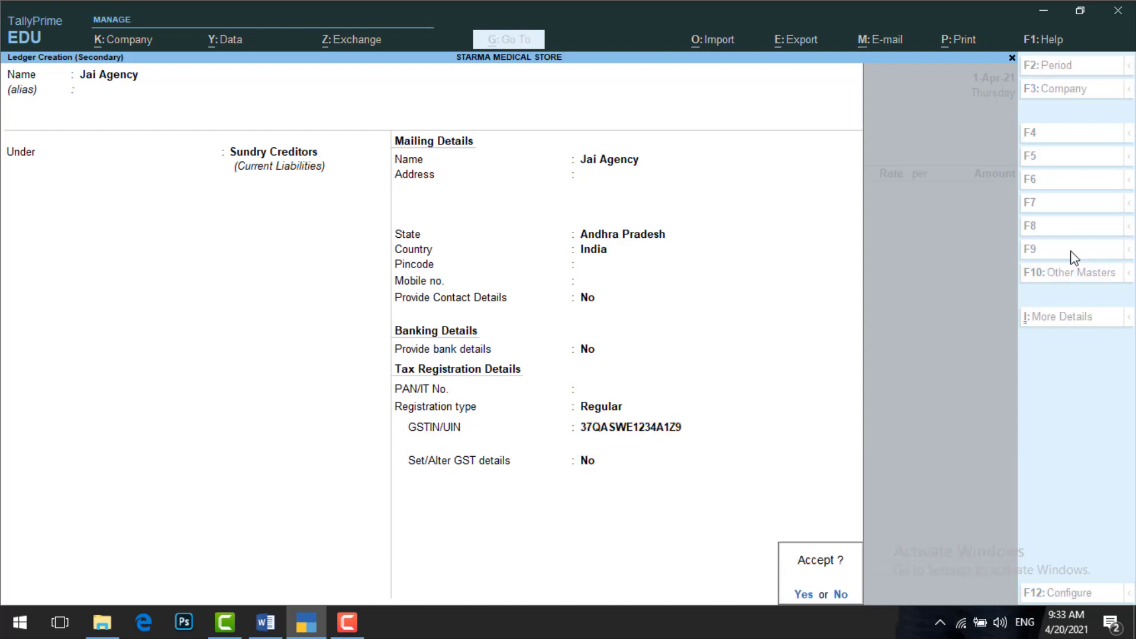
key("Return")
Leave the receipt and party details at their defaults and choose Purchase as the voucher's purchase ledger
key("Return")
key("Return")
key("Return")
key("Return")
key("Return")
key("Return")
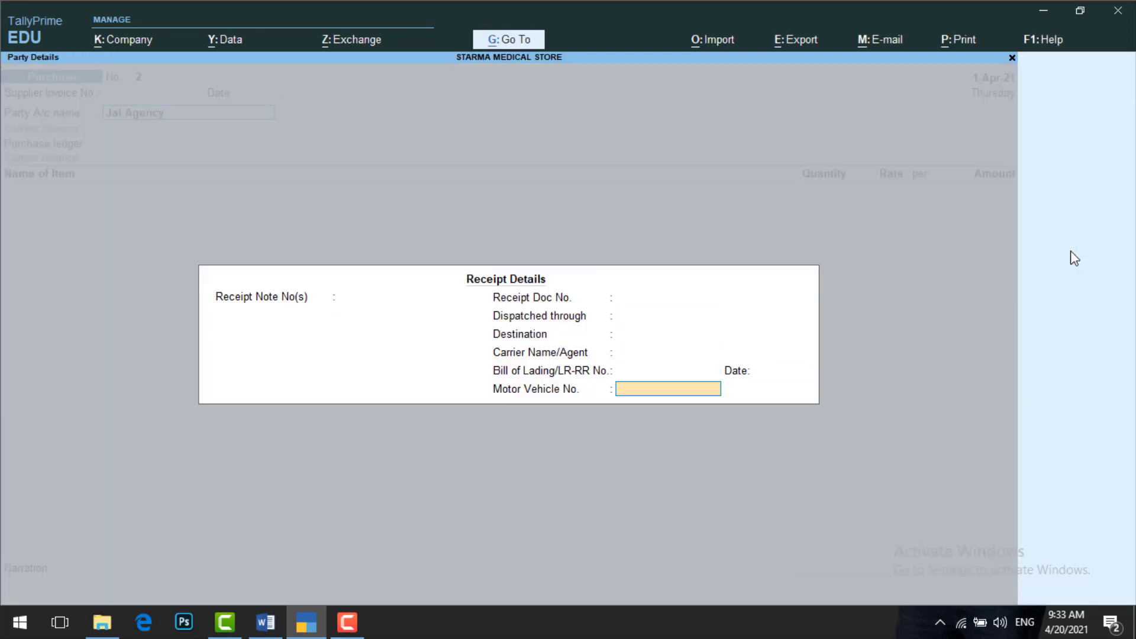
key("Return")
key("Return")
key("Return")
key("Return")
key("Return")
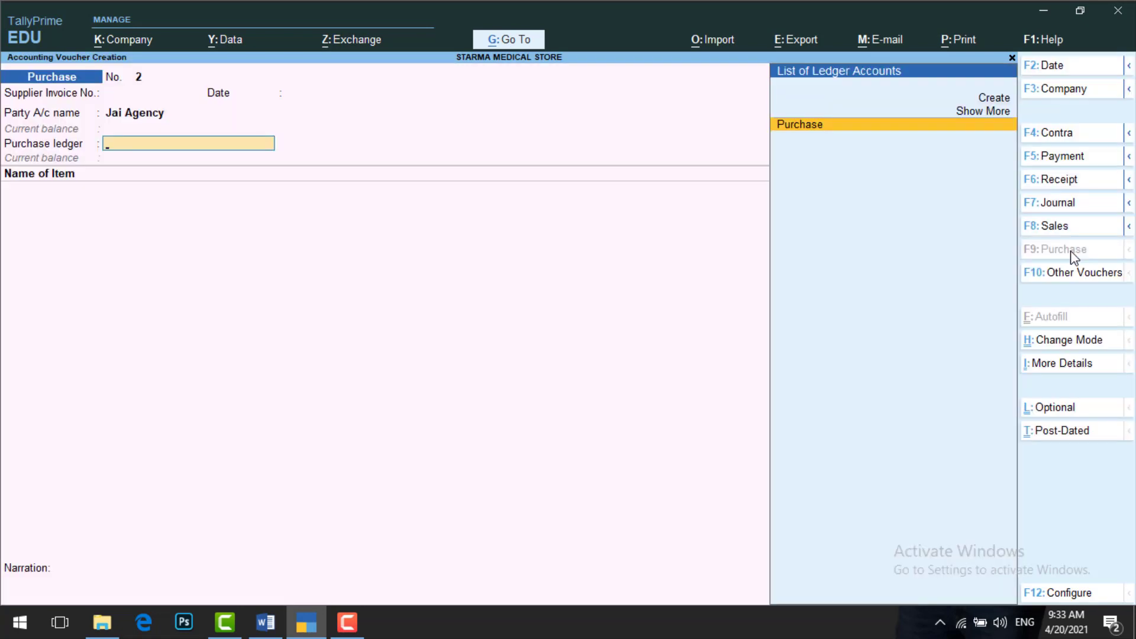
key("Return")
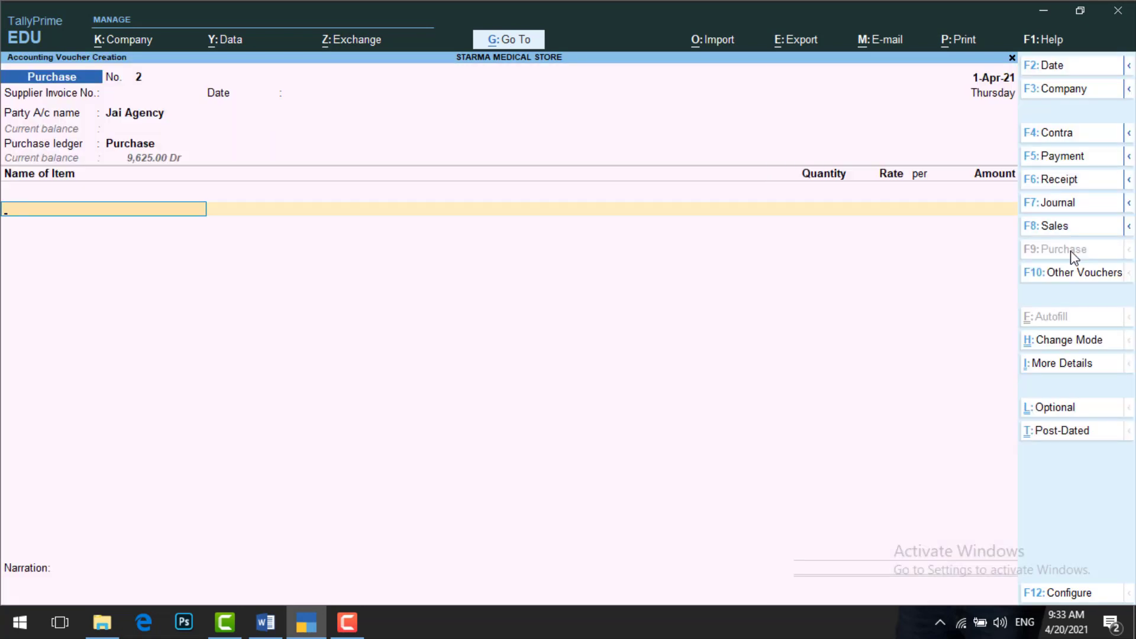
Add Moveron to the purchase with new batch number 987654 and a quantity of 300 bx
type("M")
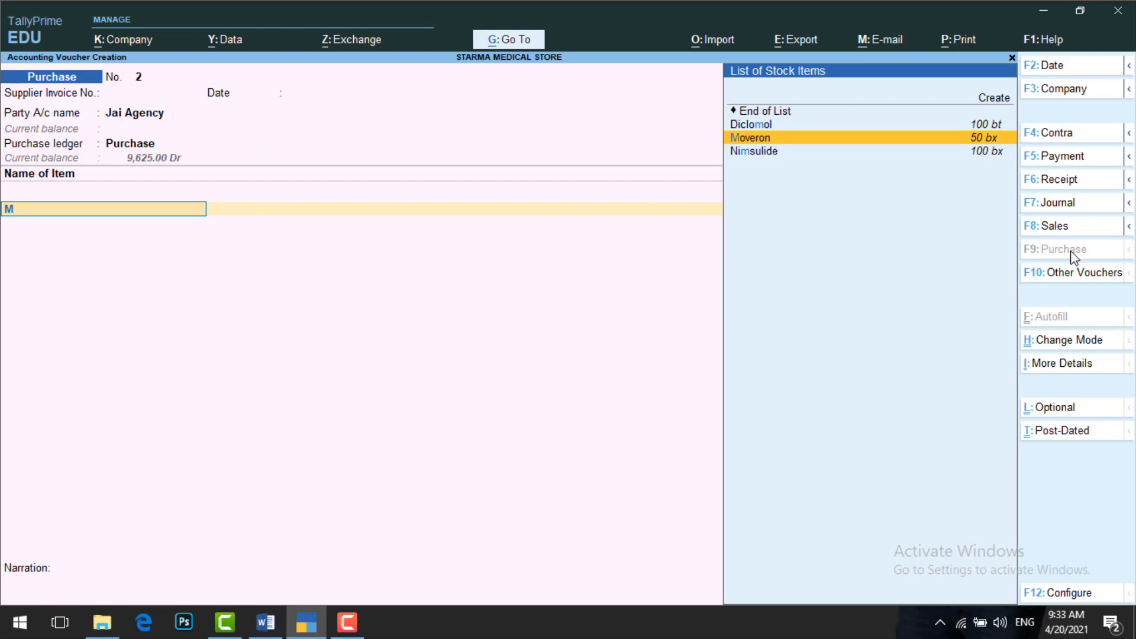
key("Return")
key("Up")
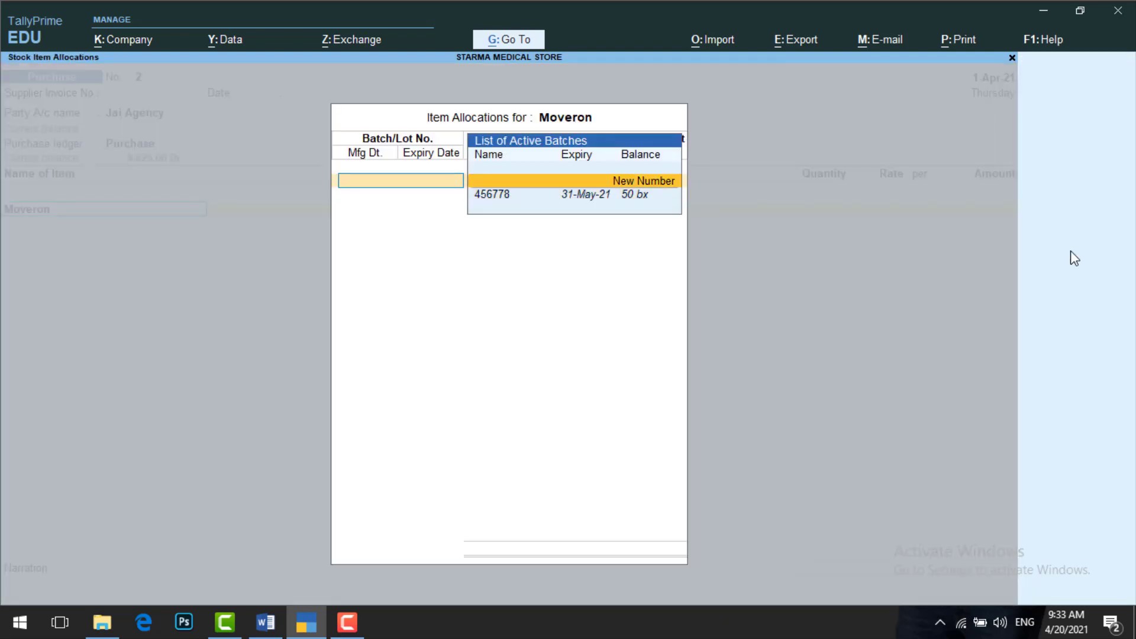
key("Return")
type("987654")
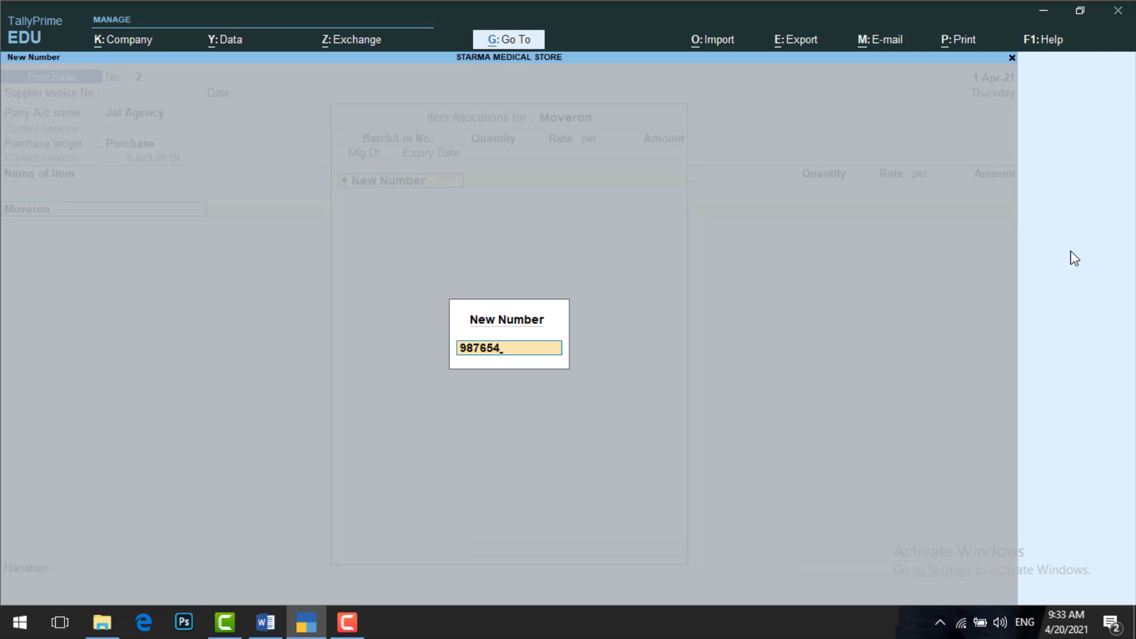
key("Return")
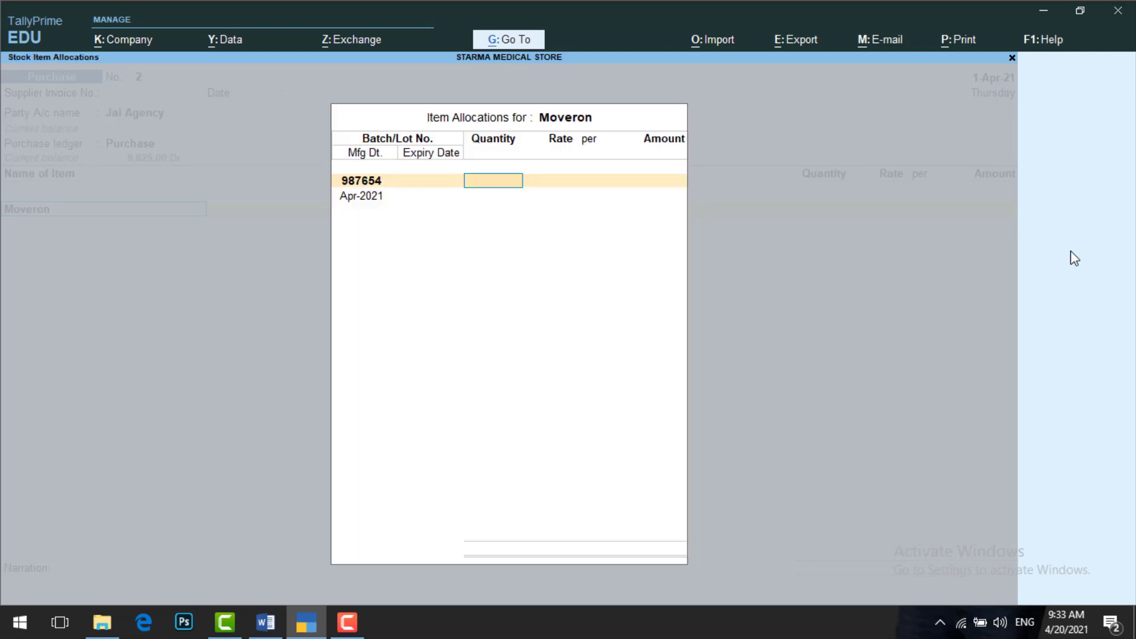
type("300")
key("Return")
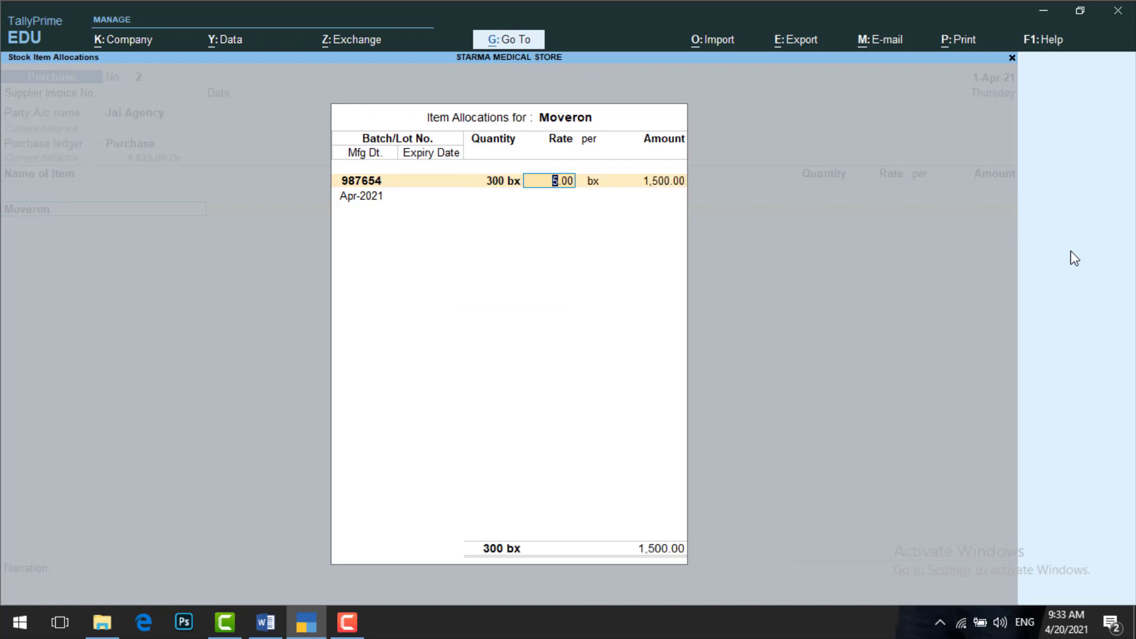
Set the Moveron batch's rate to 10 and its expiry date to 31-3, and complete the item allocation
type("10")
key("Return")
key("Return")
key("Return")
key("Return")
type("3")
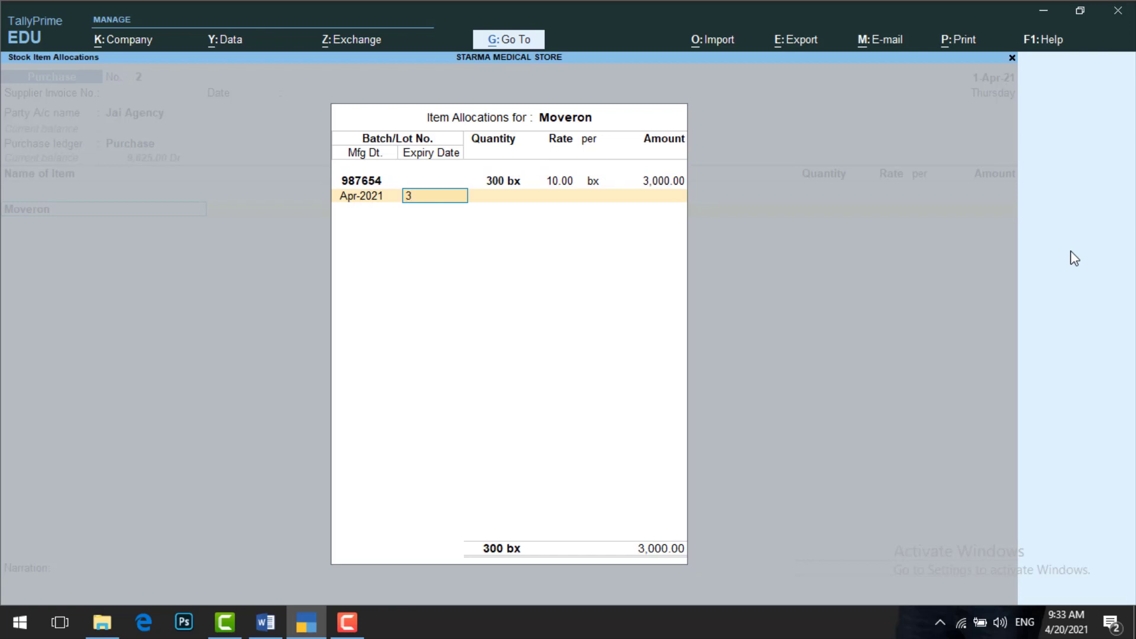
type("10")
key("BackSpace")
type("-3")
key("Return")
key("Return")
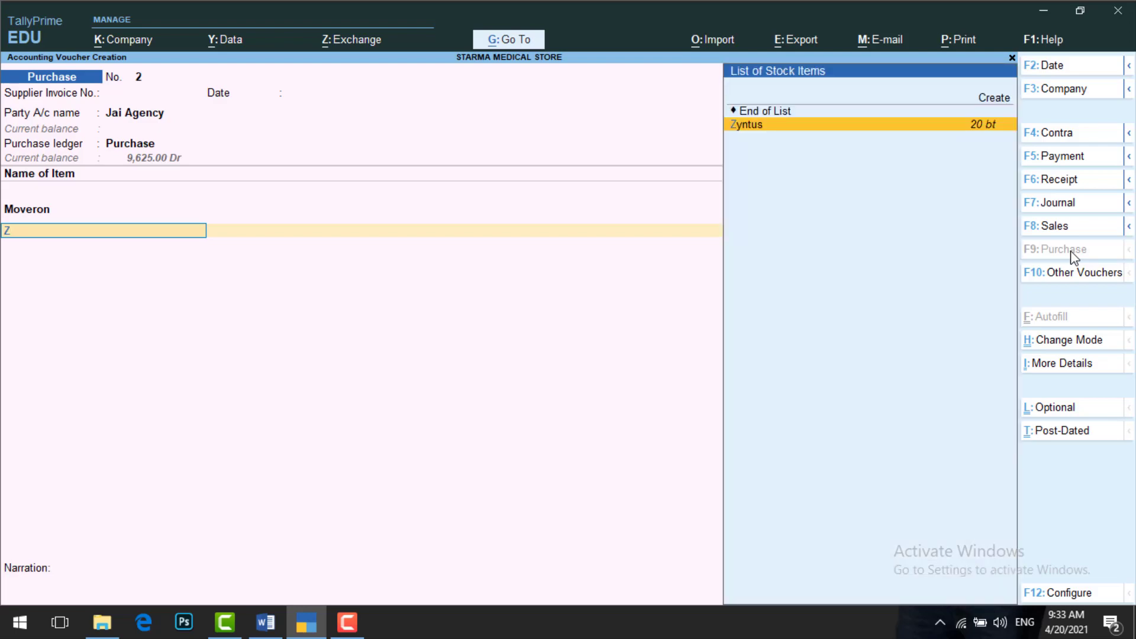
Add Zyntus to the purchase with new batch number 098765 and a quantity of 200 bt
key("Return")
key("Return")
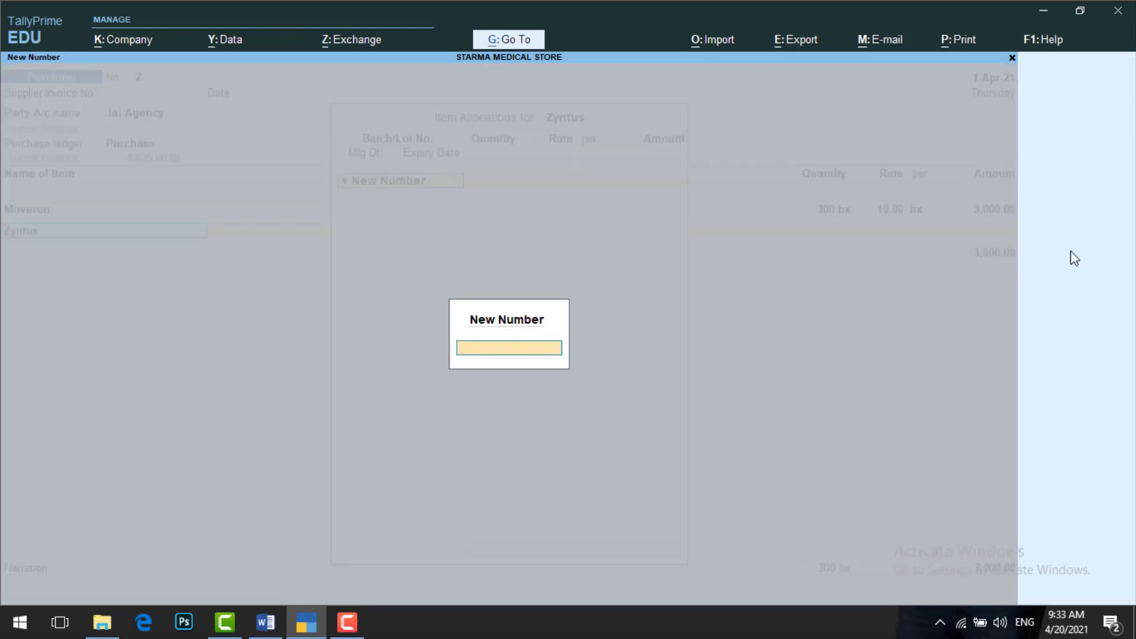
type("098765")
key("Return")
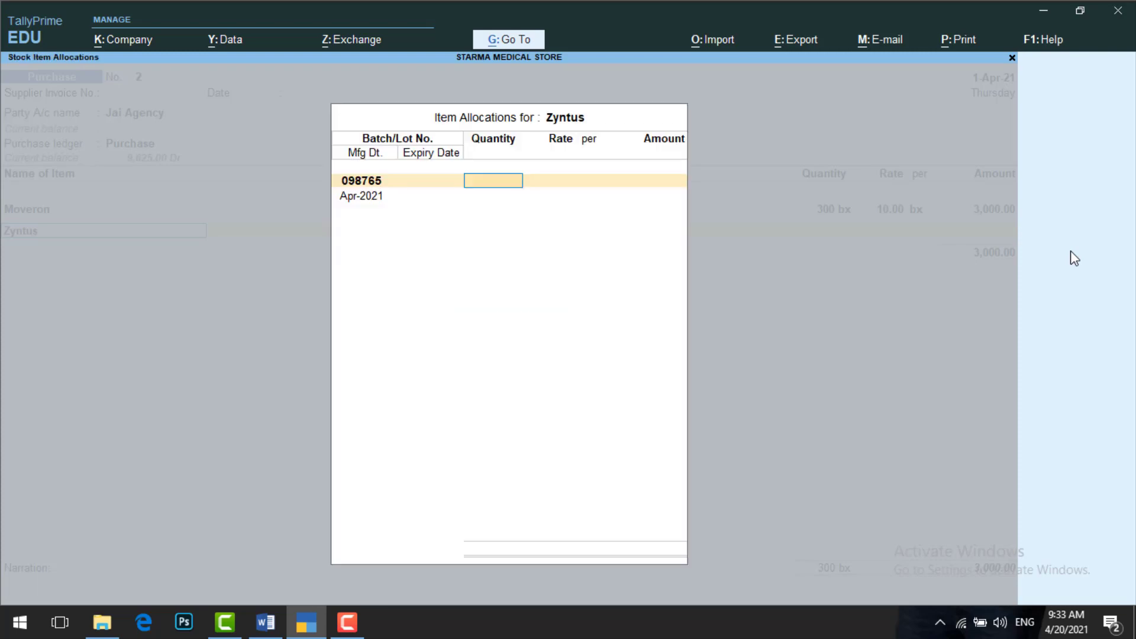
type("200")
key("Return")
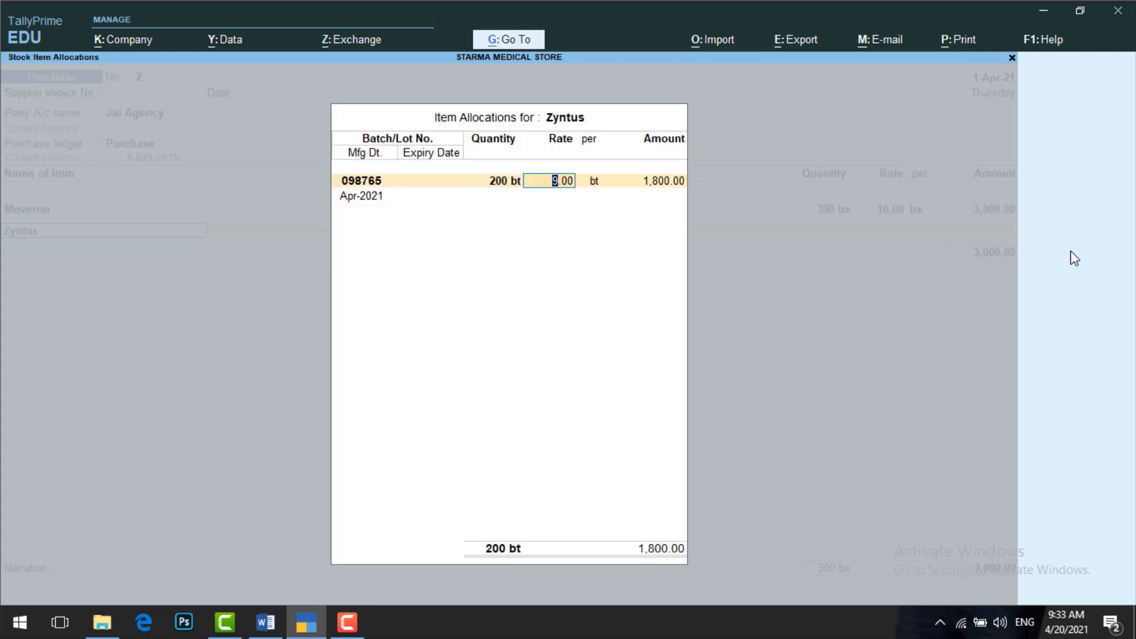
Set the Zyntus batch's rate to 15 and its expiry date to 31-3, and complete the item allocation
type("15")
key("Return")
key("Return")
key("Return")
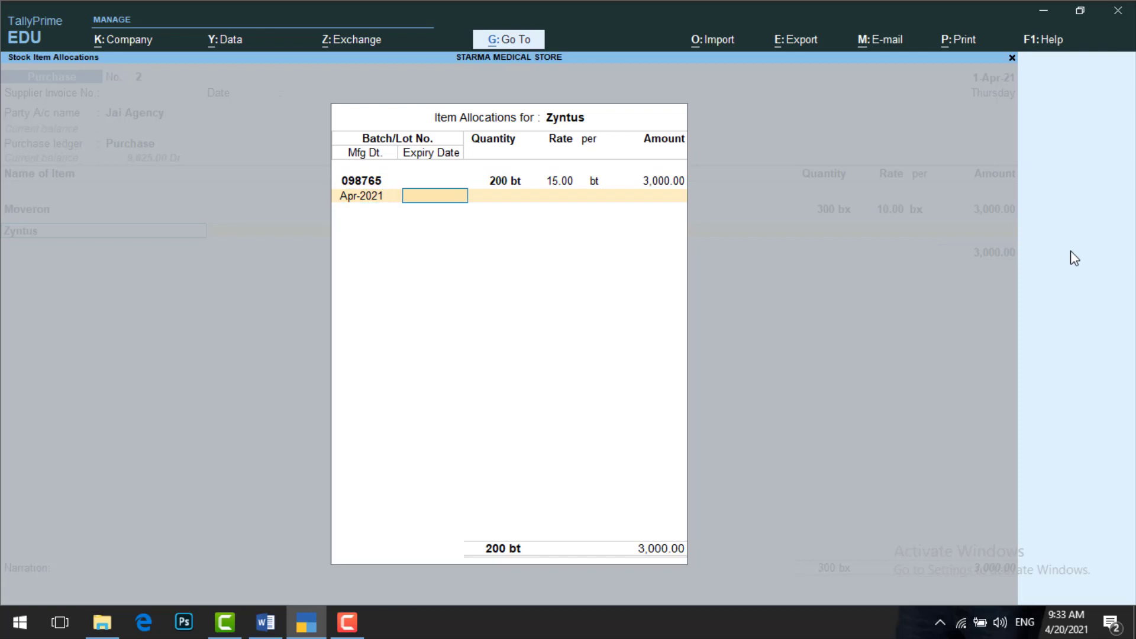
type("31-3")
key("Return")
key("Return")
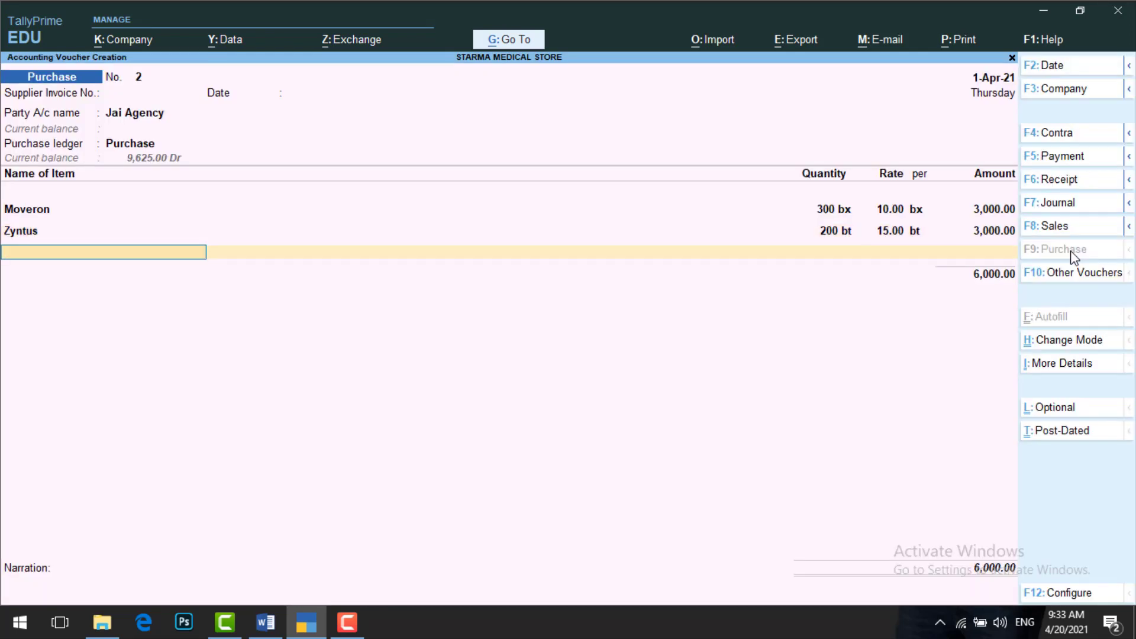
Add Diclomol to the purchase with batch number 456789 and a quantity of 400 bt
key("Down")
key("Down")
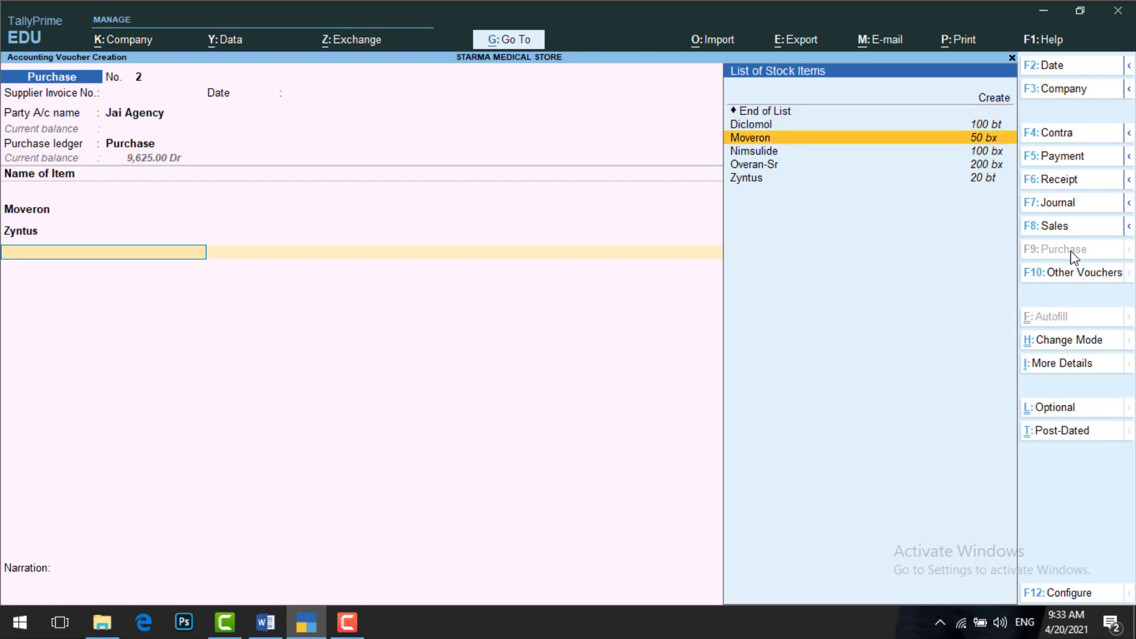
key("Up")
key("Return")
key("Up")
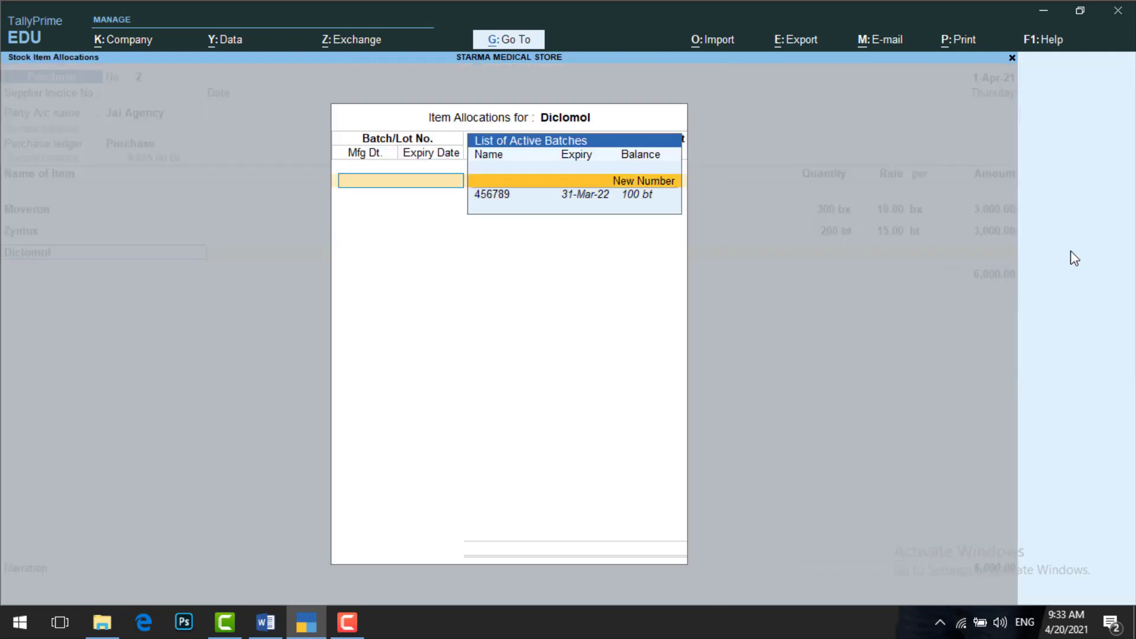
key("Return")
type("456789")
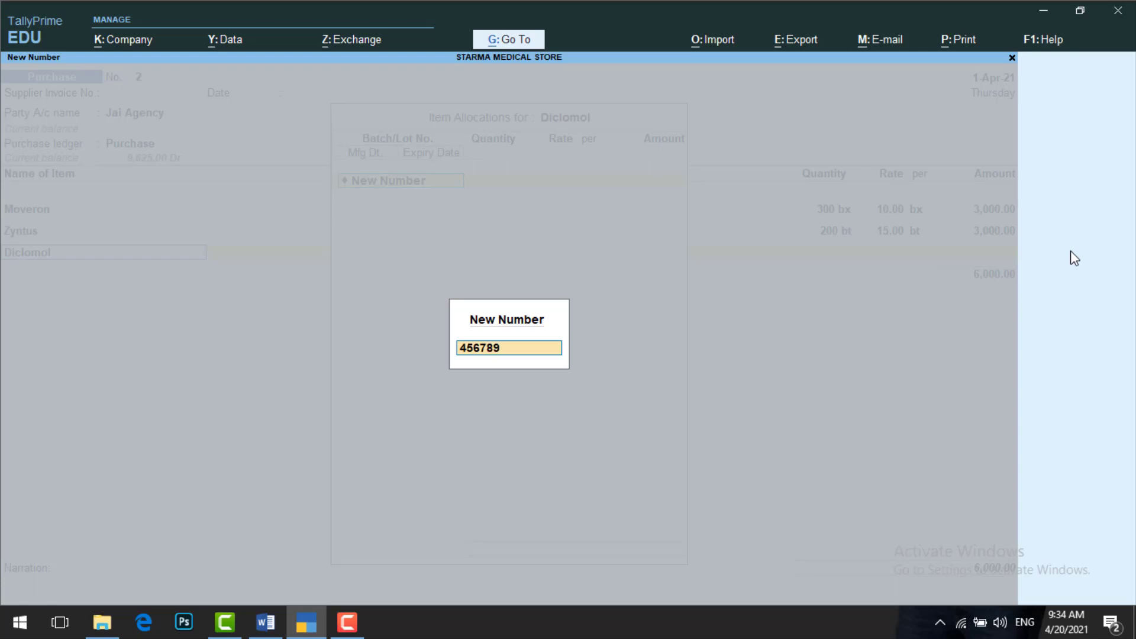
key("Return")
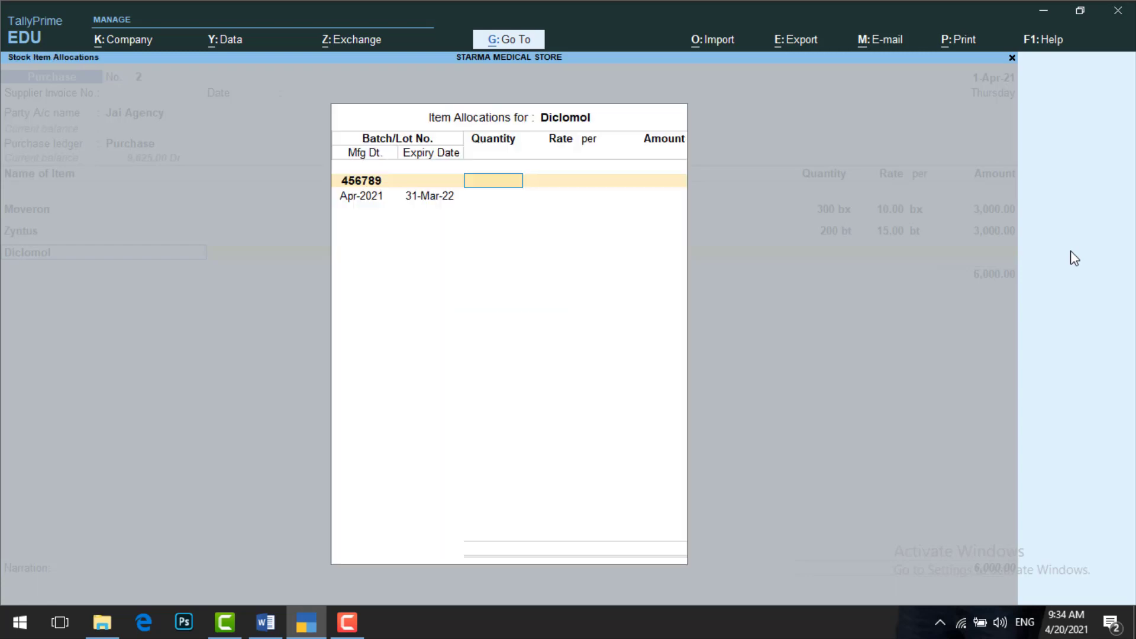
type("400")
key("Return")
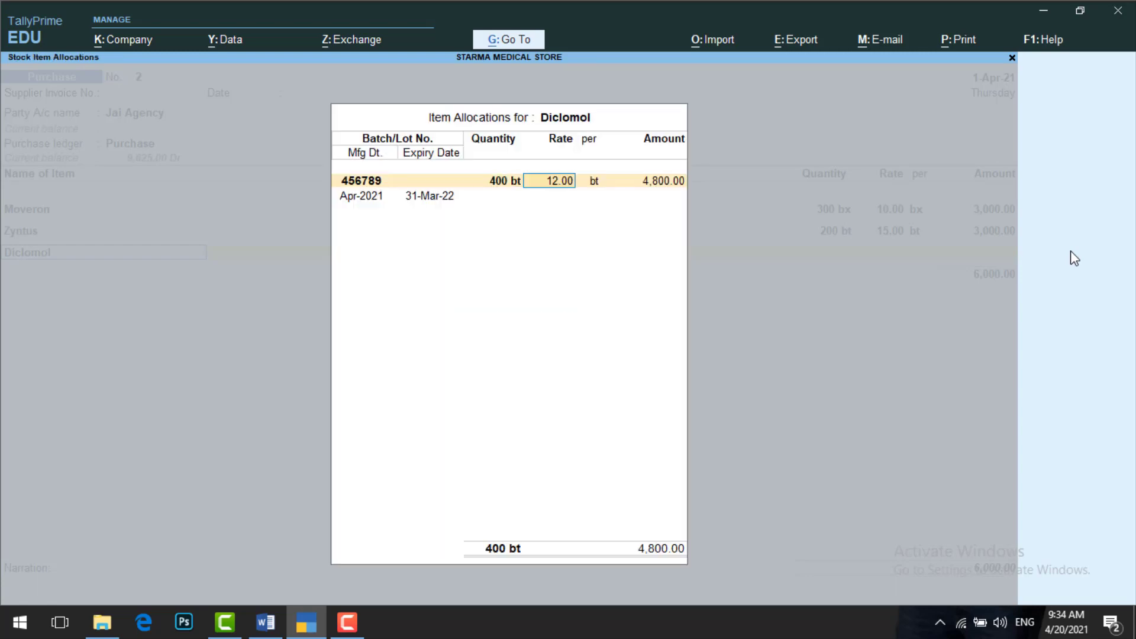
Set the Diclomol batch's rate to 15, keep its expiry date, and complete the item allocation
type("15")
key("Return")
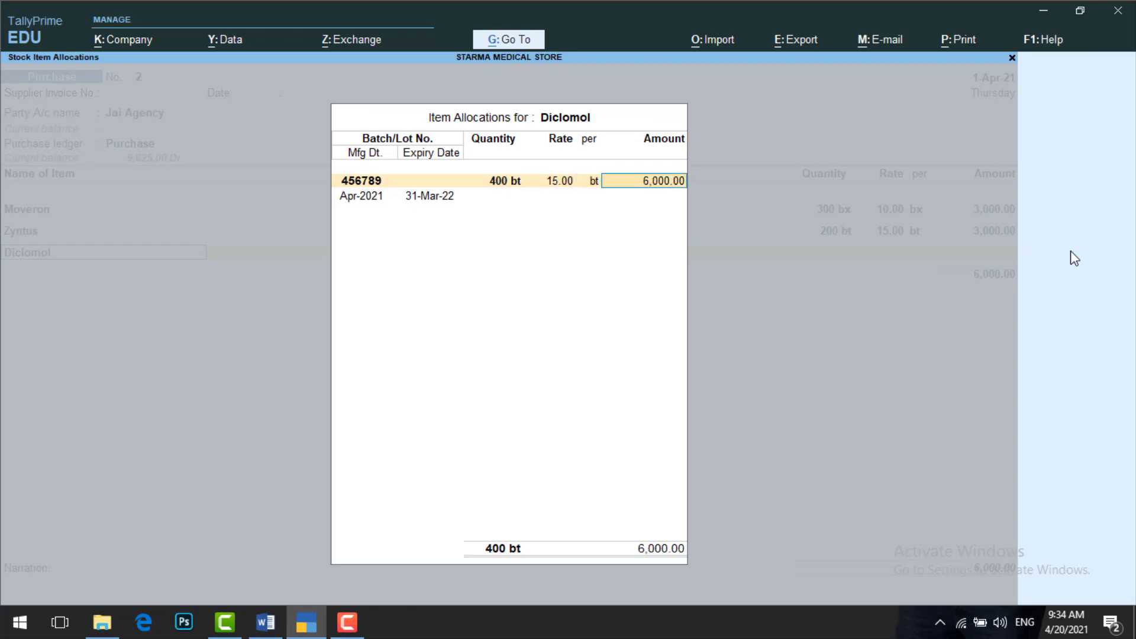
key("Return")
key("Return")
key("Return")
key("Return")
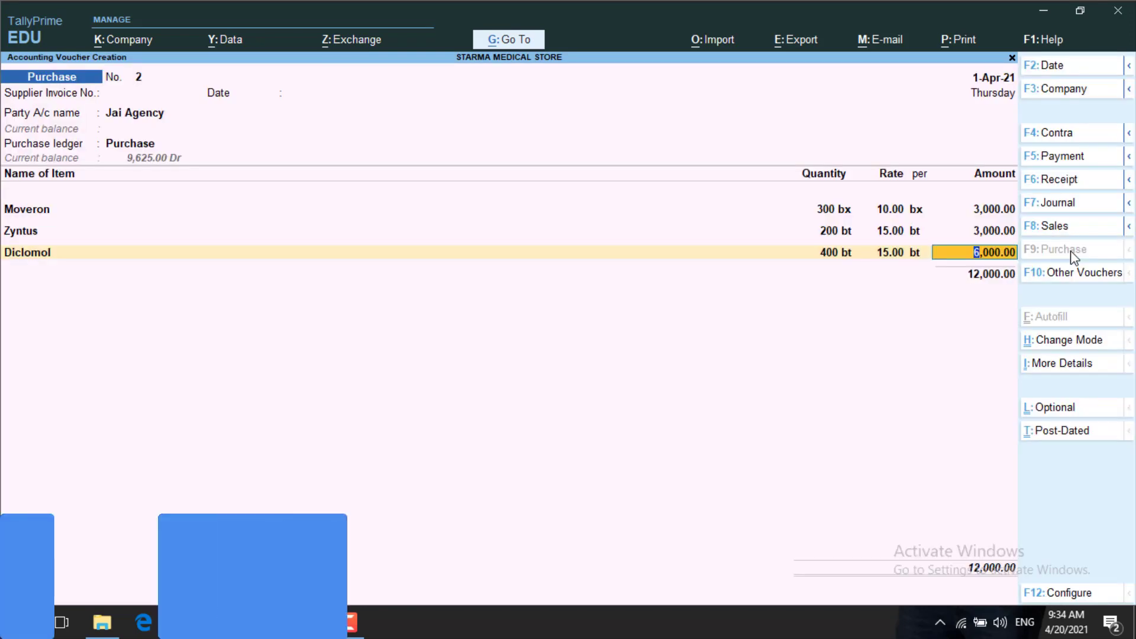
End the item list and add the CGST ledger line to the purchase voucher
key("Return")
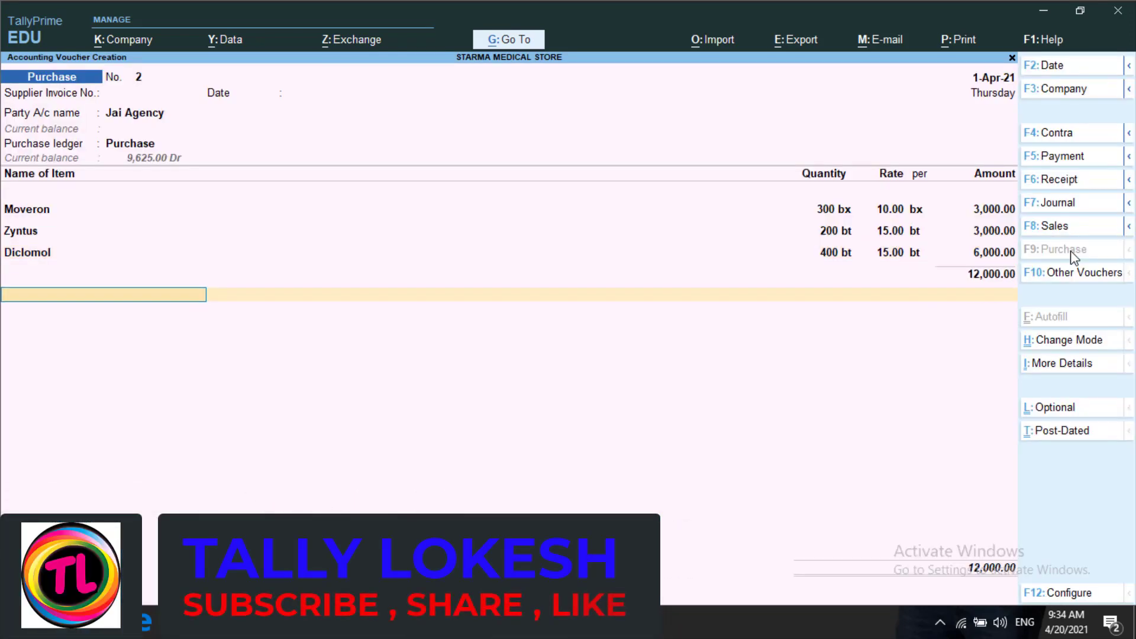
type("c")
key("Return")
key("Return")
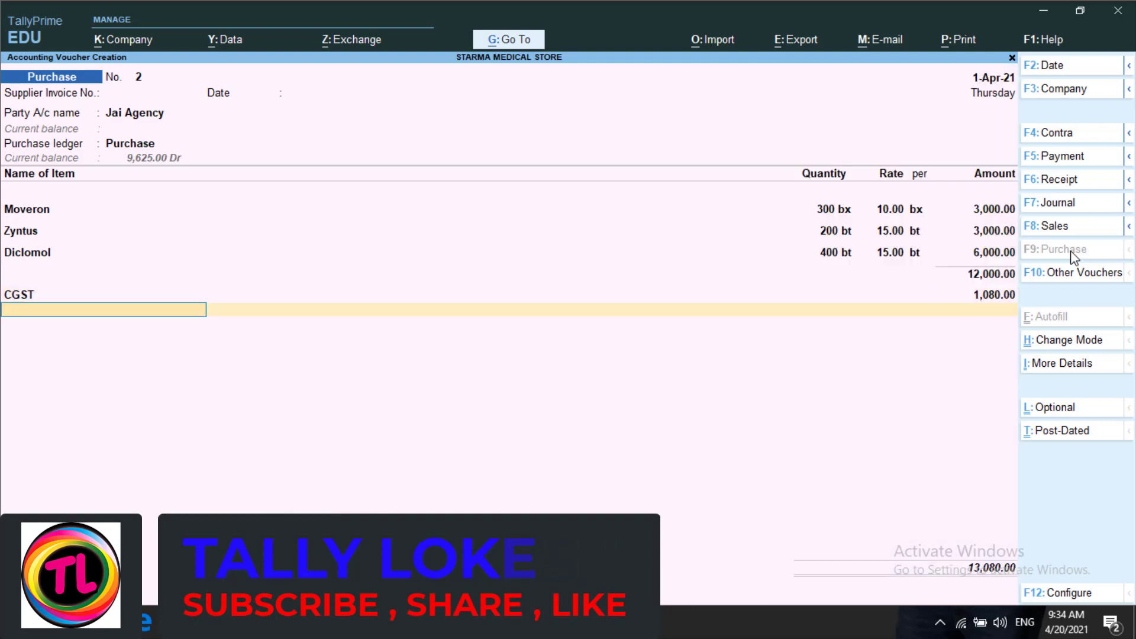
Add the SGST ledger line to the purchase voucher and accept the voucher
type("sg")
key("Return")
key("Return")
key("Return")
key("Return")
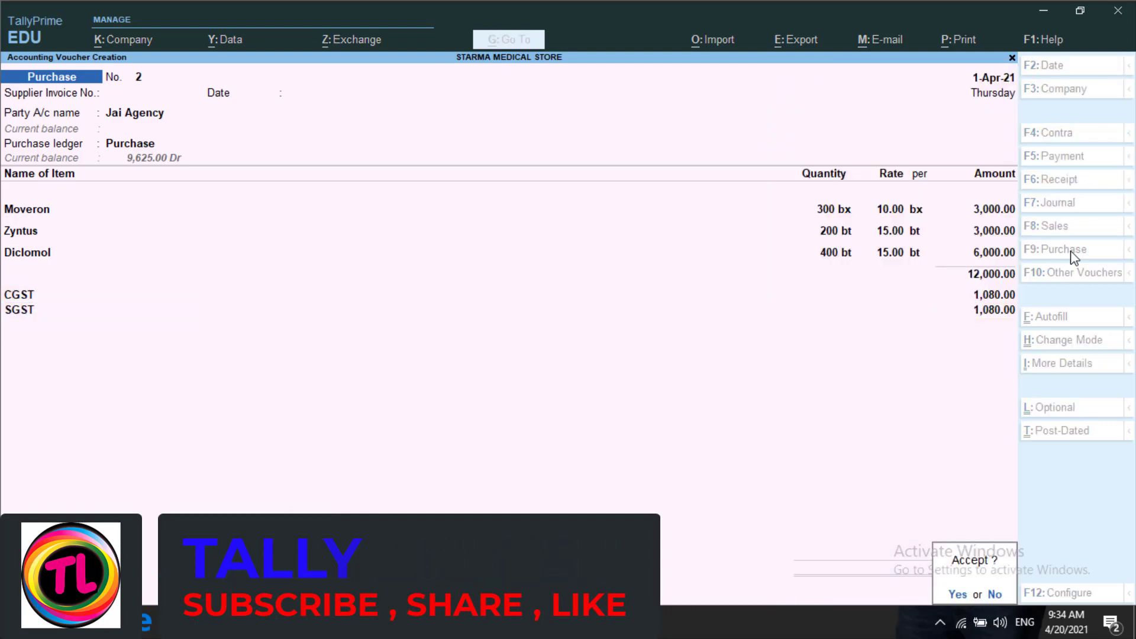
key("Return")
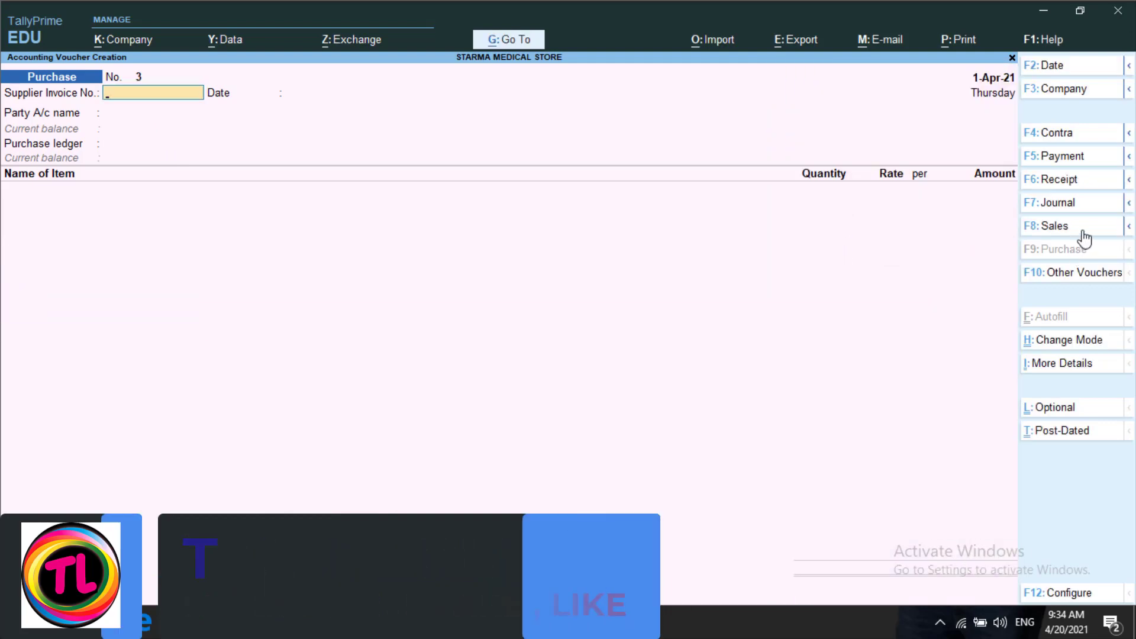
Start a sales voucher and create a new party ledger named Fayaz Traders with no alias
left_click(1067, 233)
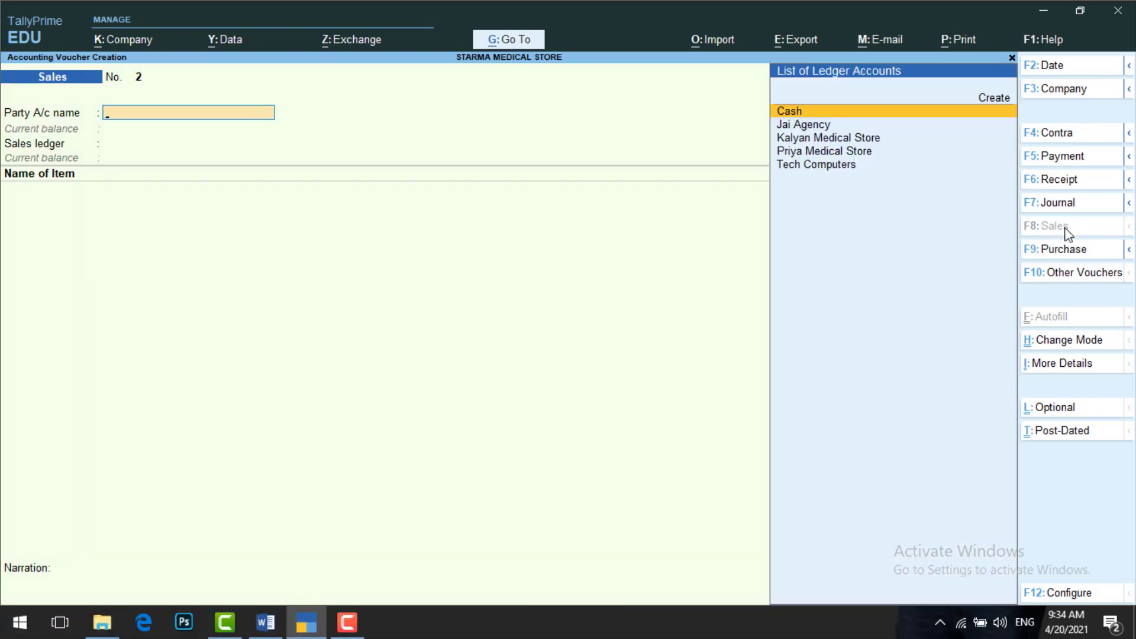
key("alt+c")
type("Fayax")
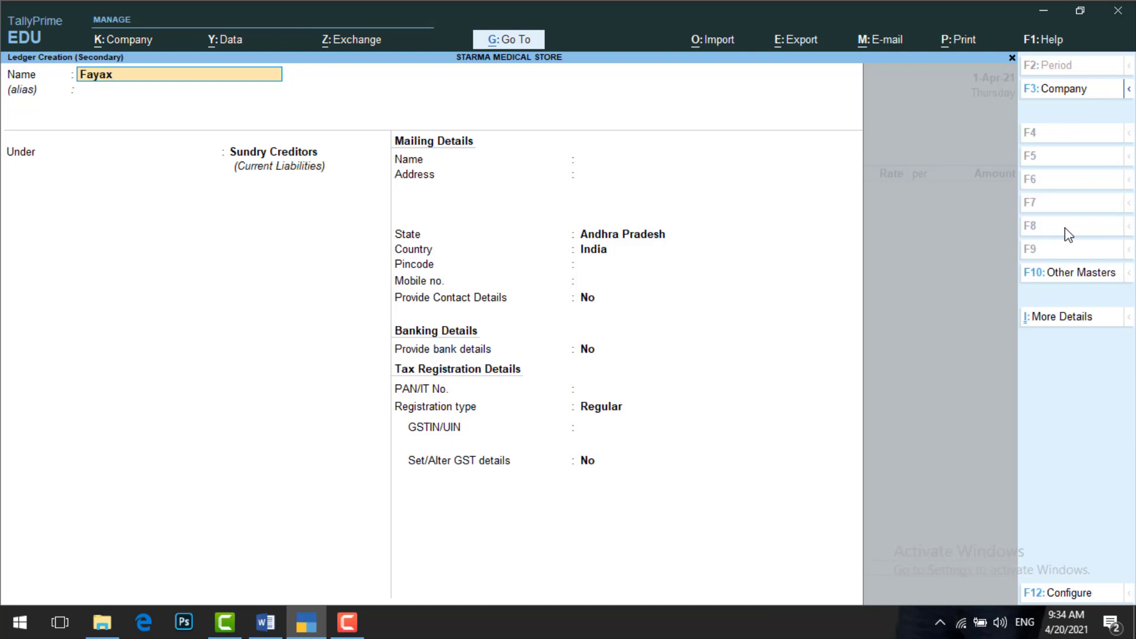
key("BackSpace")
type("z traders")
key("Return")
key("Return")
Group the Fayaz Traders ledger under Sundry Debtors, keeping the default mailing, banking and Regular registration details
type("S")
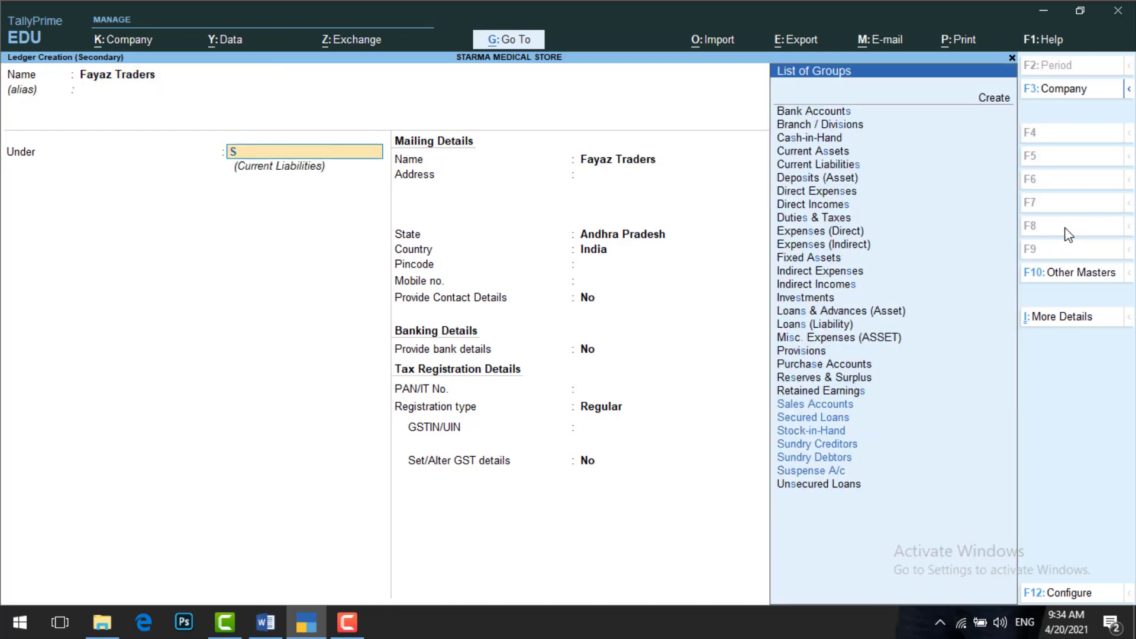
type("un")
key("Return")
key("Return")
key("Return")
key("Return")
key("Return")
key("Return")
key("Return")
key("Return")
key("Return")
key("Return")
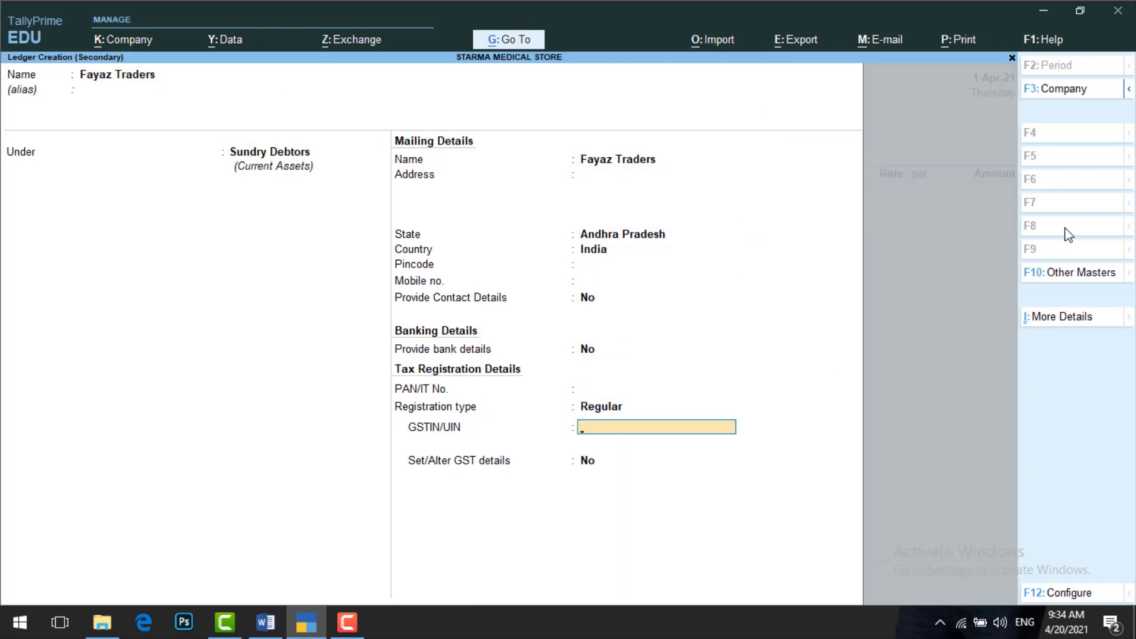
Enter the party's GSTIN and save the new ledger
type("37YTREW1234A1Z8")
key("Return")
key("Return")
key("Return")
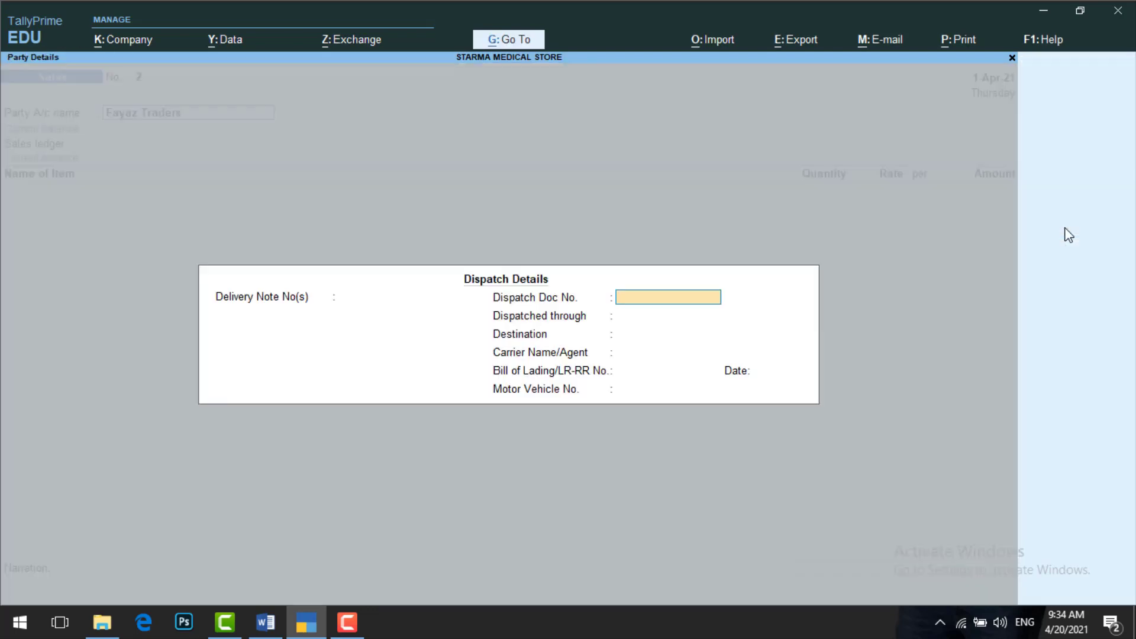
Accept the dispatch and party details unchanged and choose Sales as the sales ledger
key("ctrl+a")
key("ctrl+a")
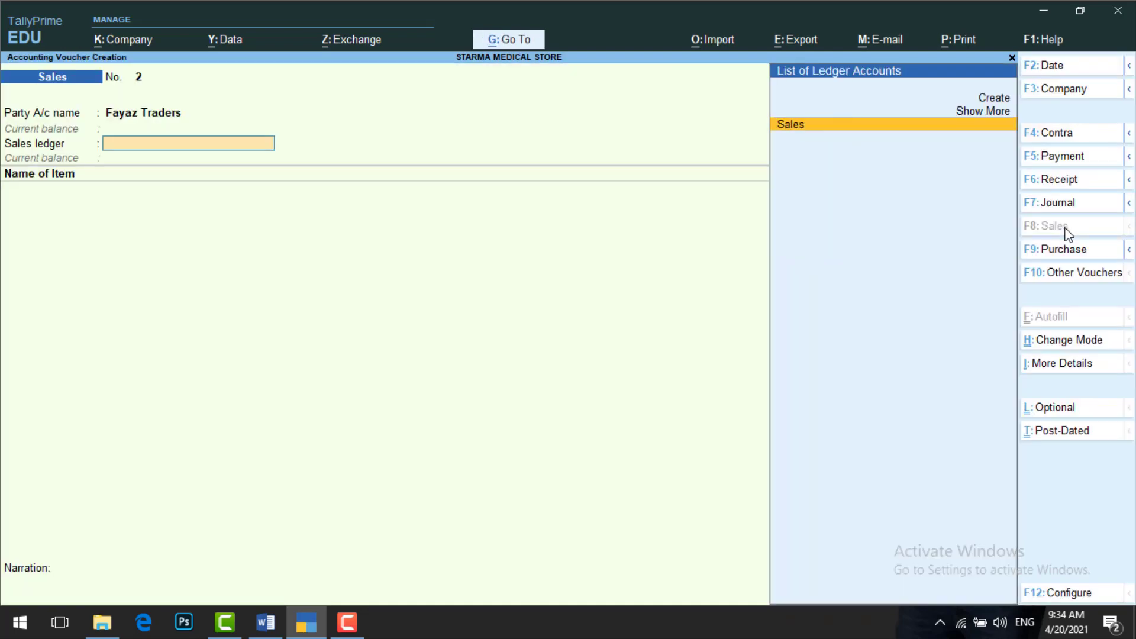
key("Return")
Add Zyntus to the sale from batch 098765 with a quantity of 100 bt
type("Z")
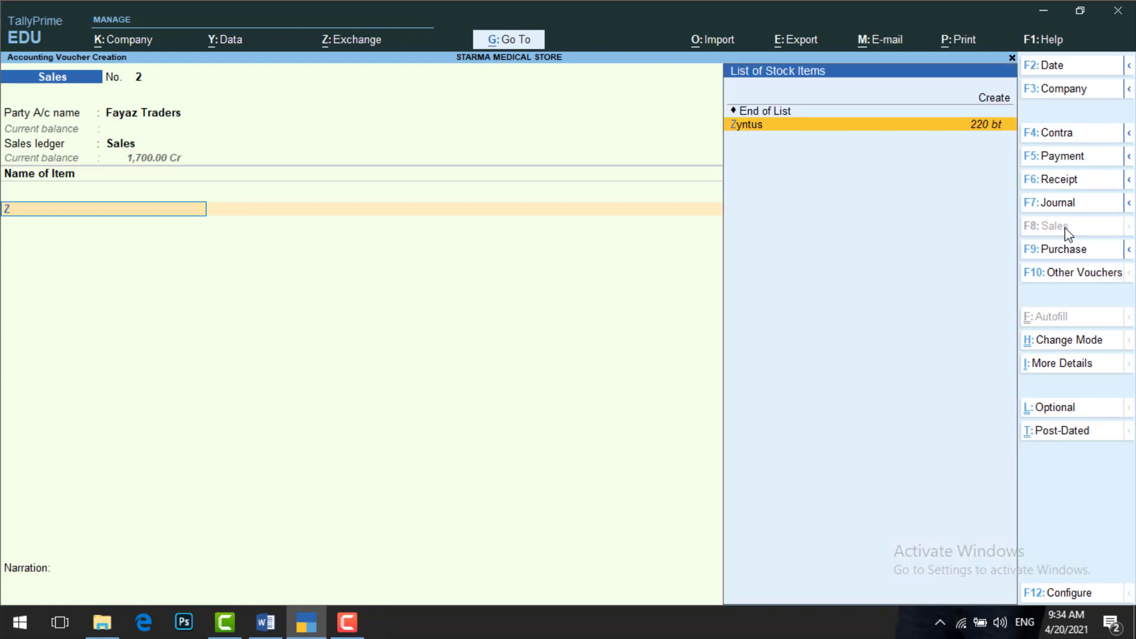
key("Return")
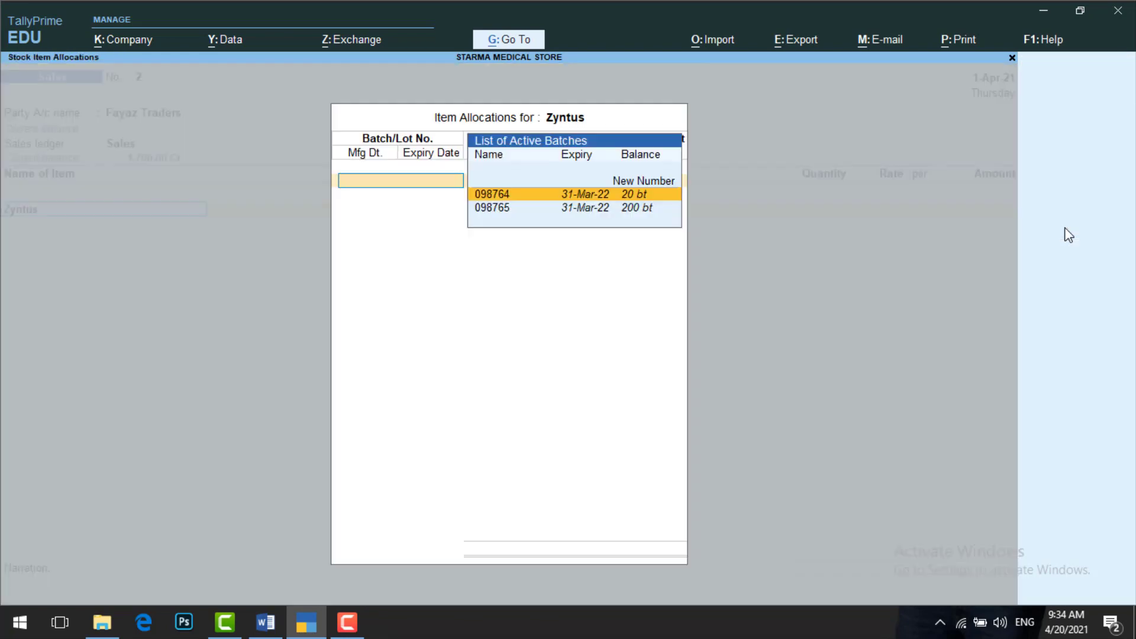
key("Down")
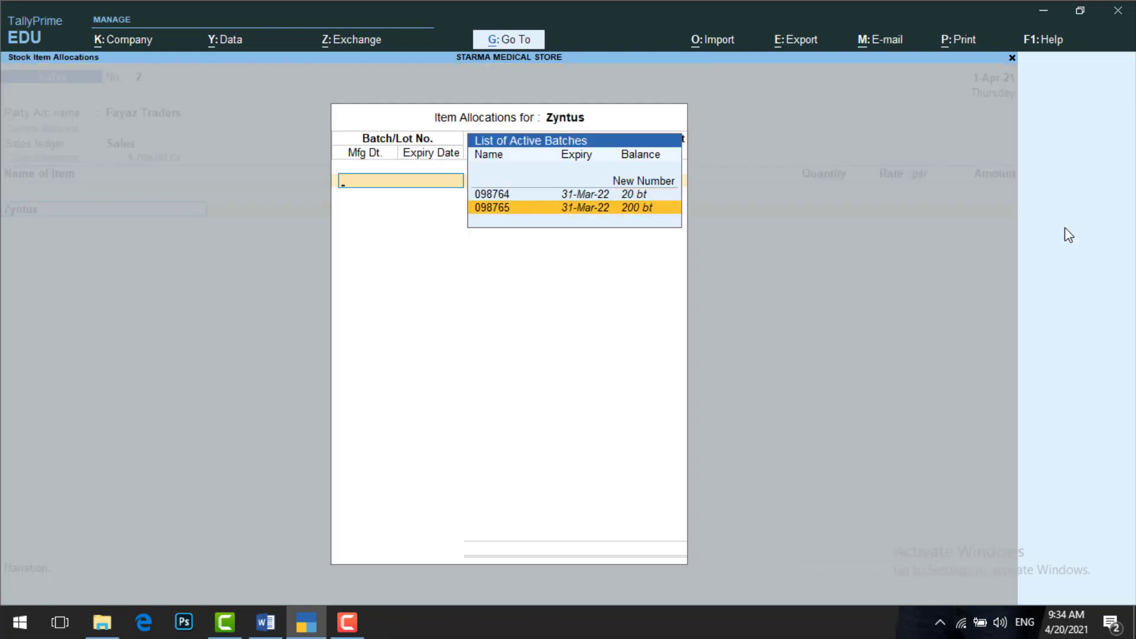
key("Up")
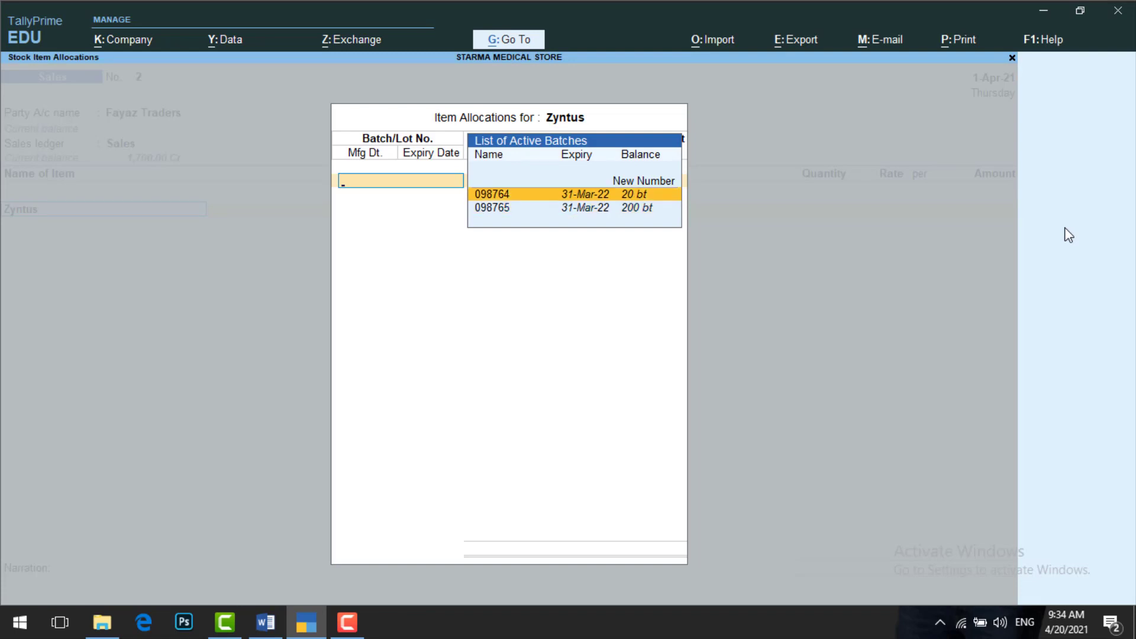
key("Down")
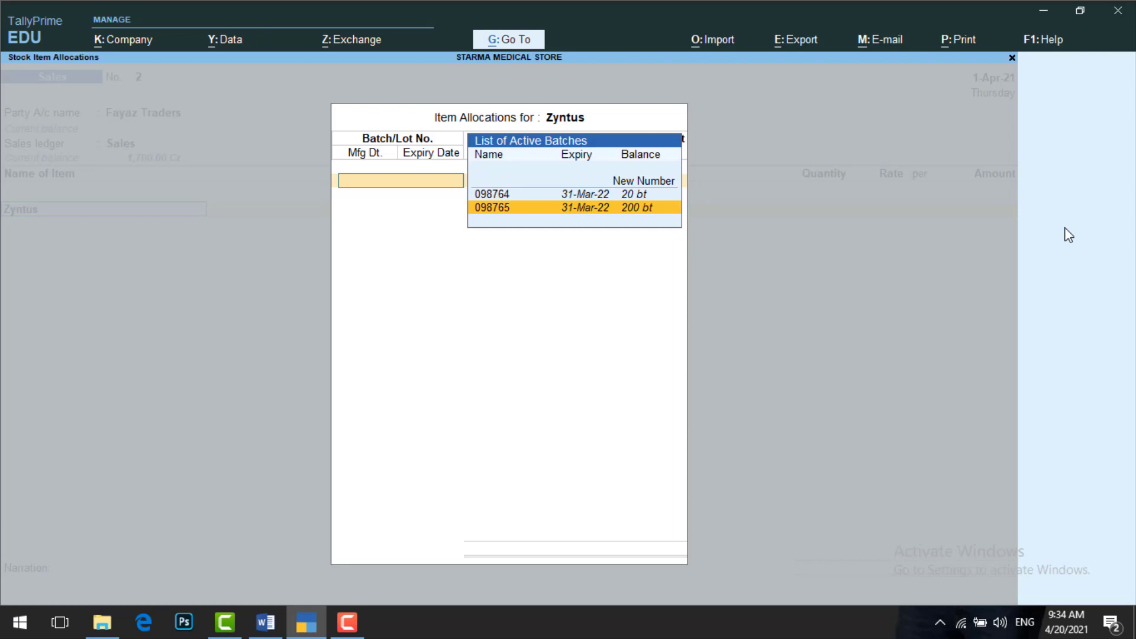
key("Return")
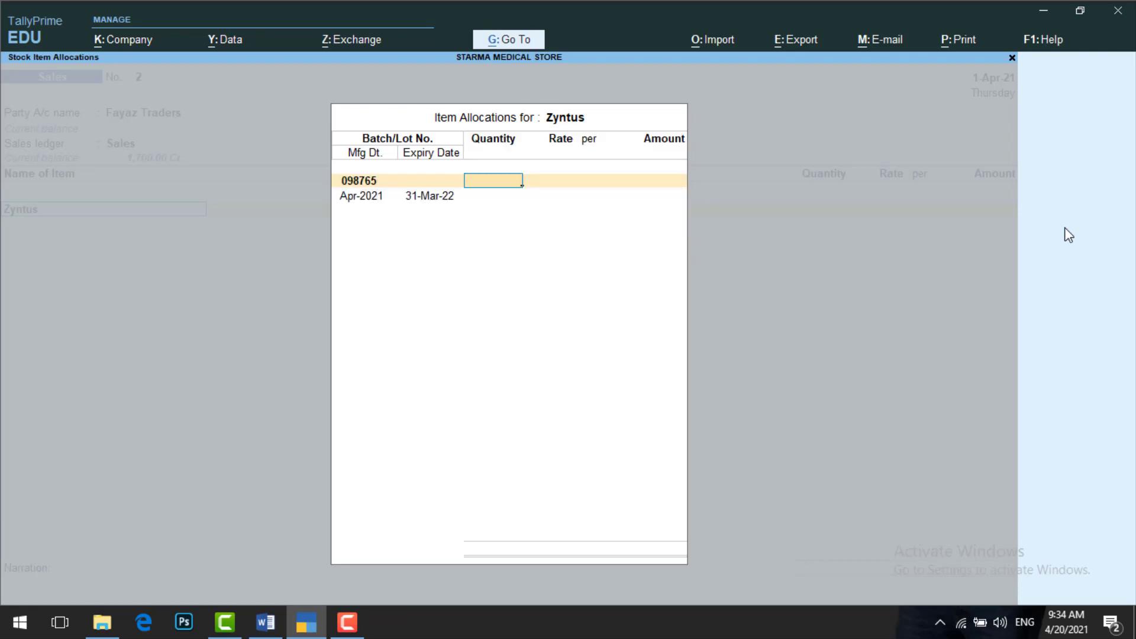
type("100")
key("Return")
Set the Zyntus batch's rate to 20 and complete the item allocation
key("BackSpace")
type("20")
key("Return")
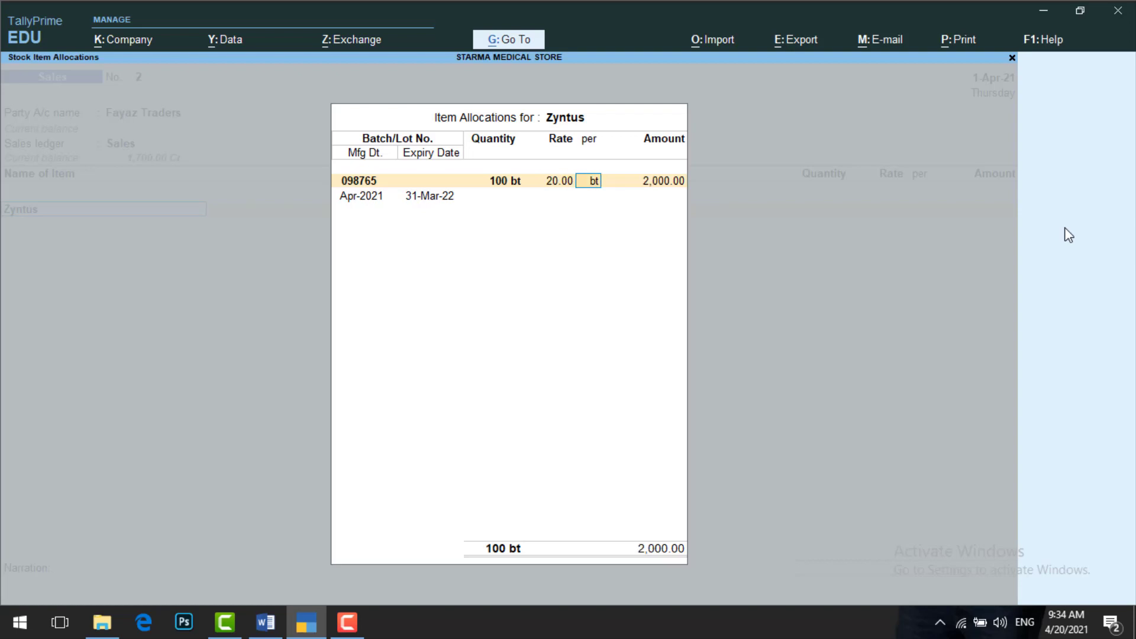
key("Return")
key("Return")
key("Return")
key("Return")
key("Return")
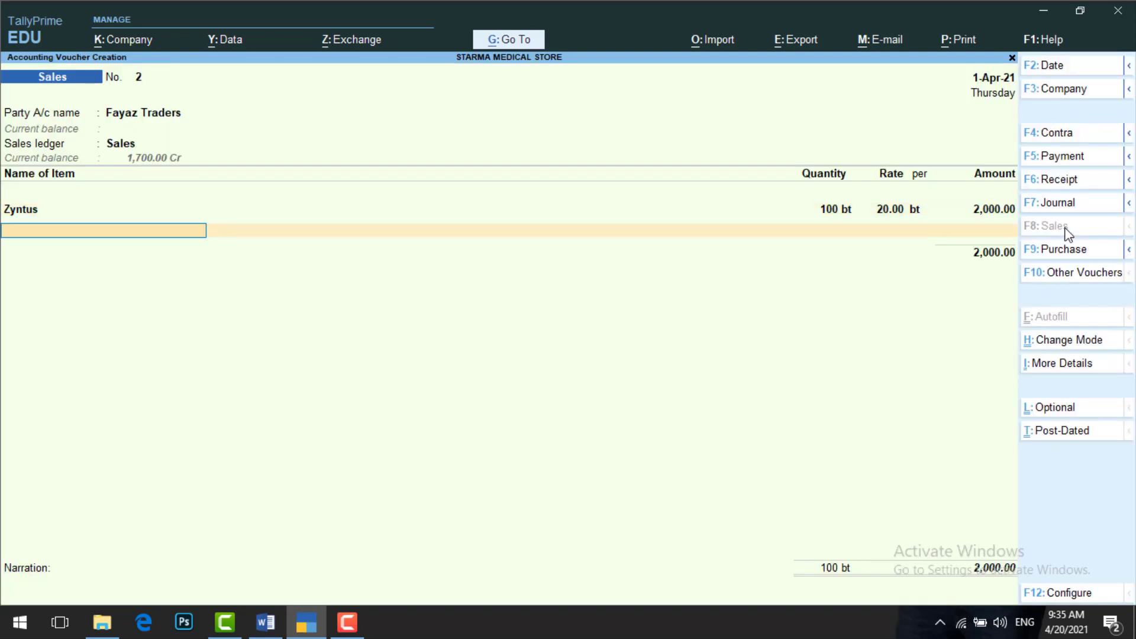
Add Moveron to the sale from batch 987654 with a quantity of 200 bx
type("M")
key("Return")
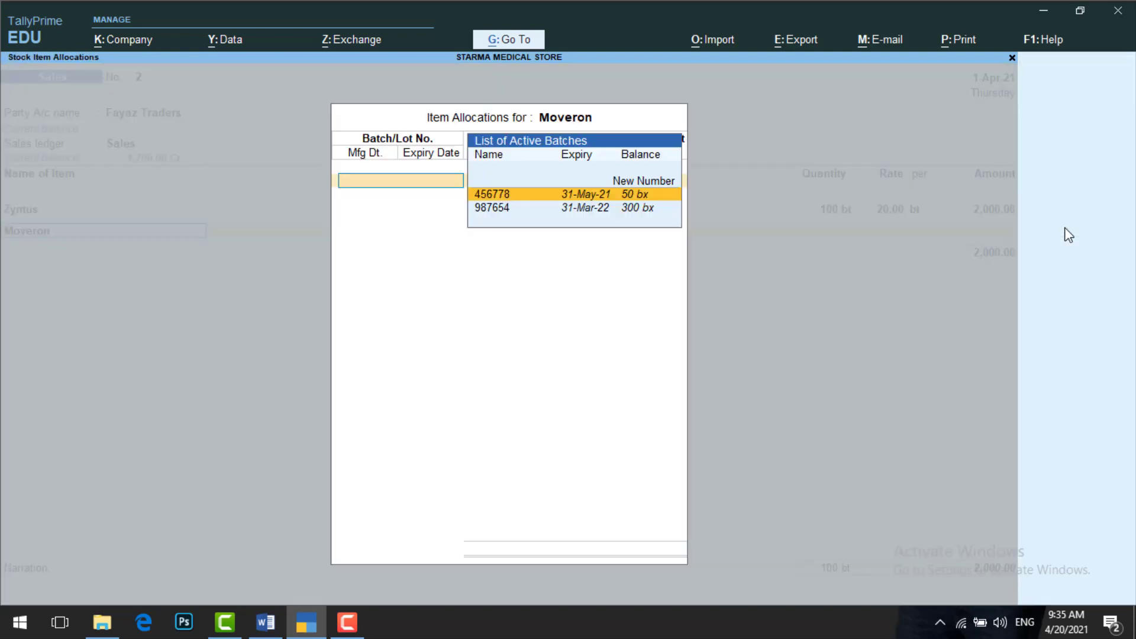
key("Down")
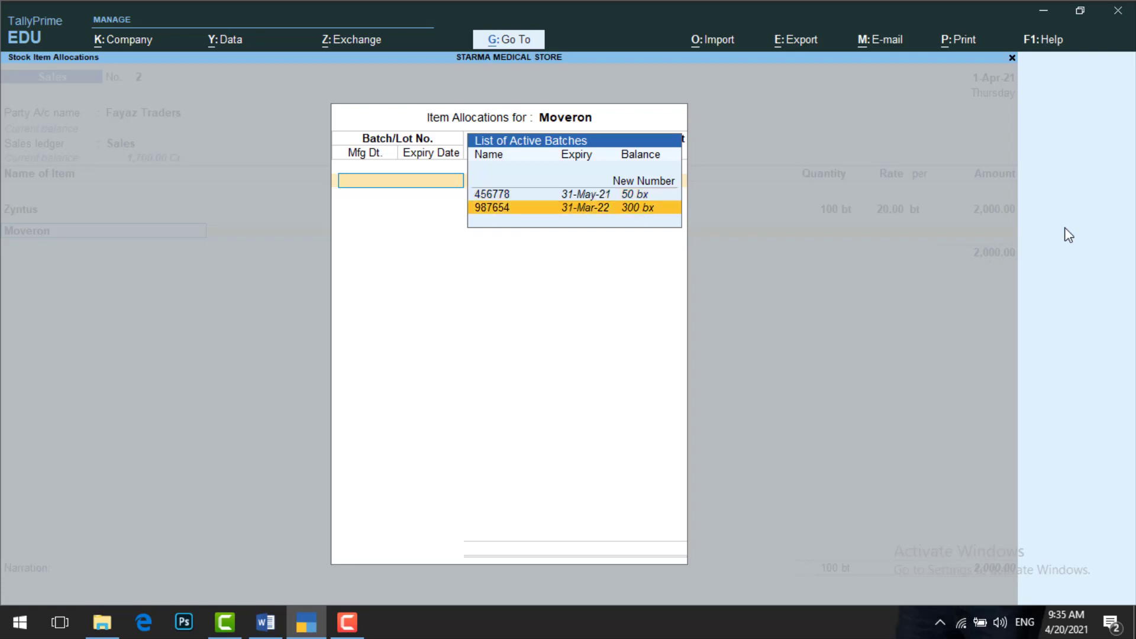
key("Return")
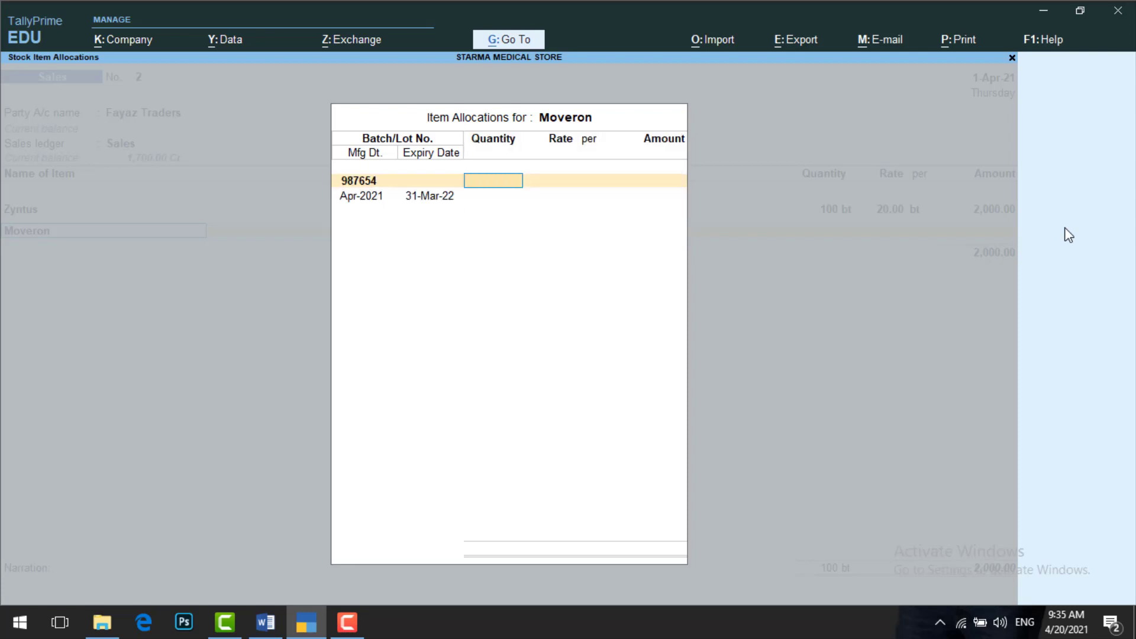
type("200")
key("Return")
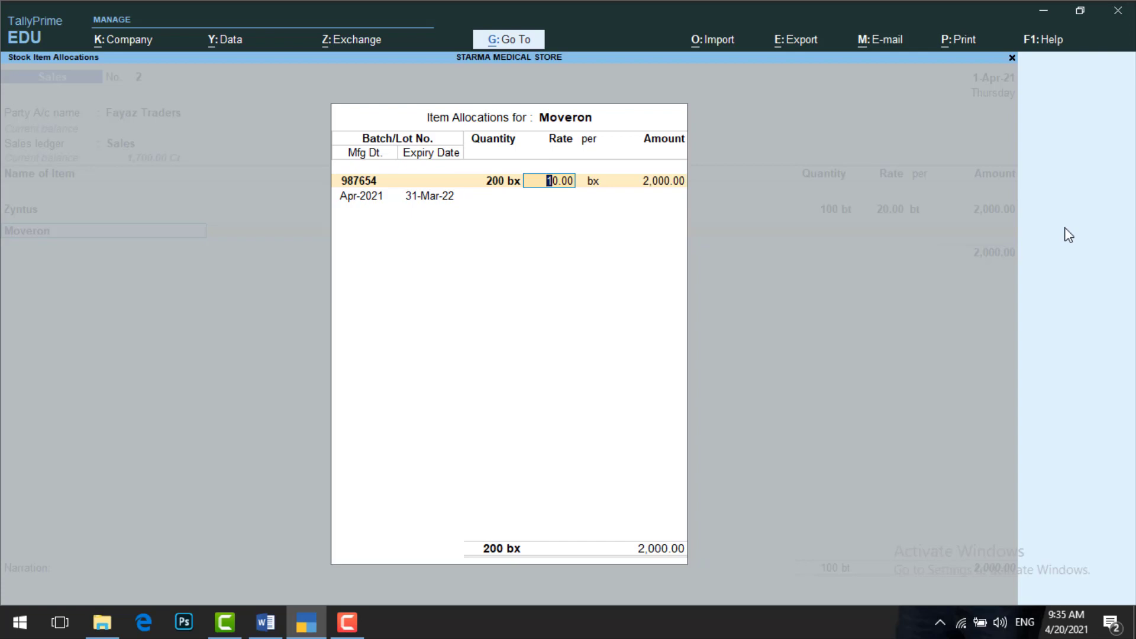
Set the Moveron batch's rate to 15 and complete the item allocation
type("15")
key("Return")
key("Return")
key("Return")
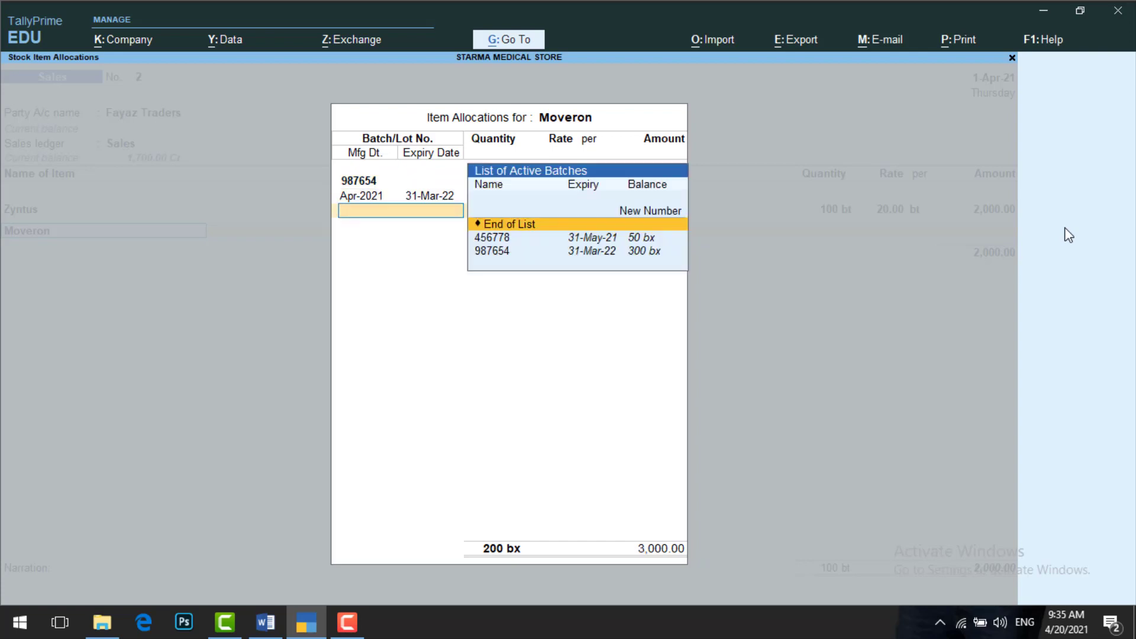
key("Return")
key("Return")
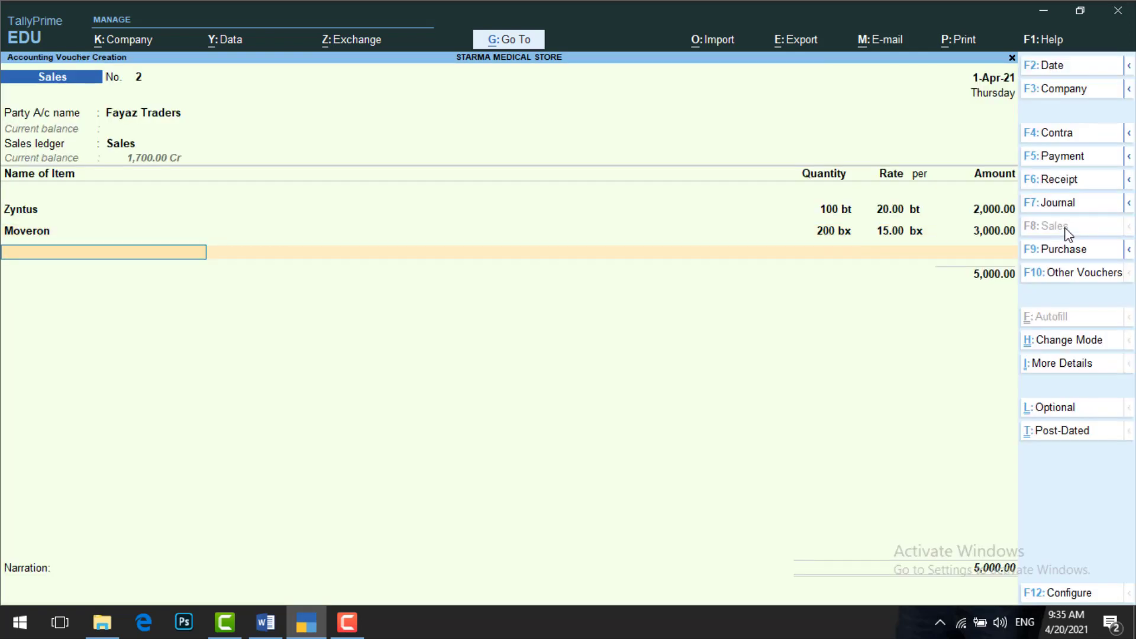
Add Diclomol to the sale from batch 456789 with a quantity of 150 bt
type("D")
key("Return")
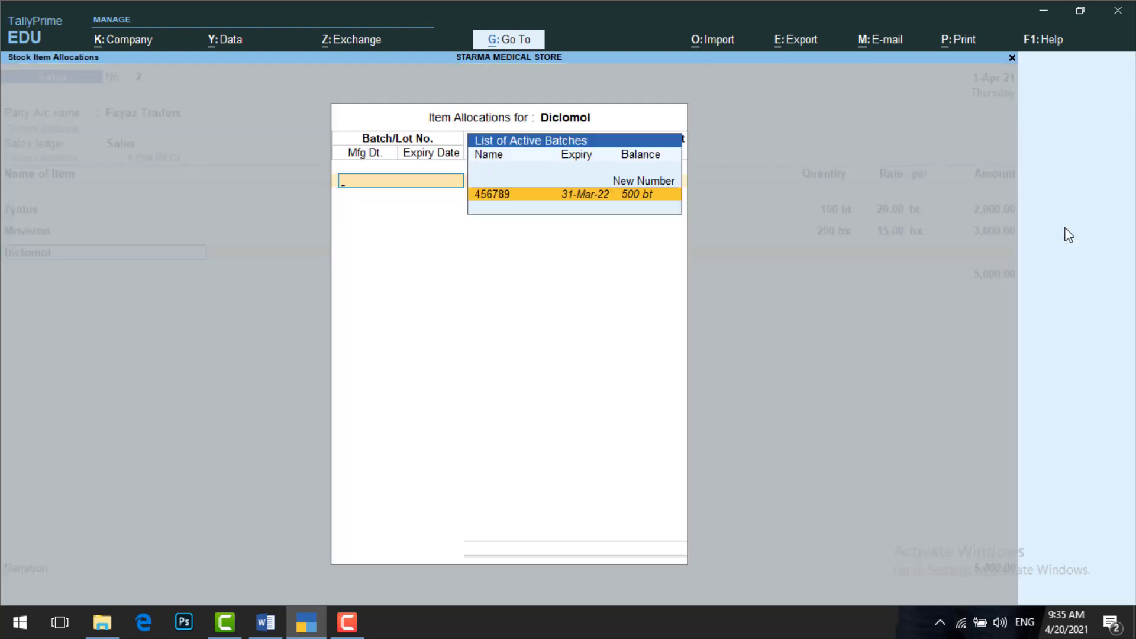
key("Return")
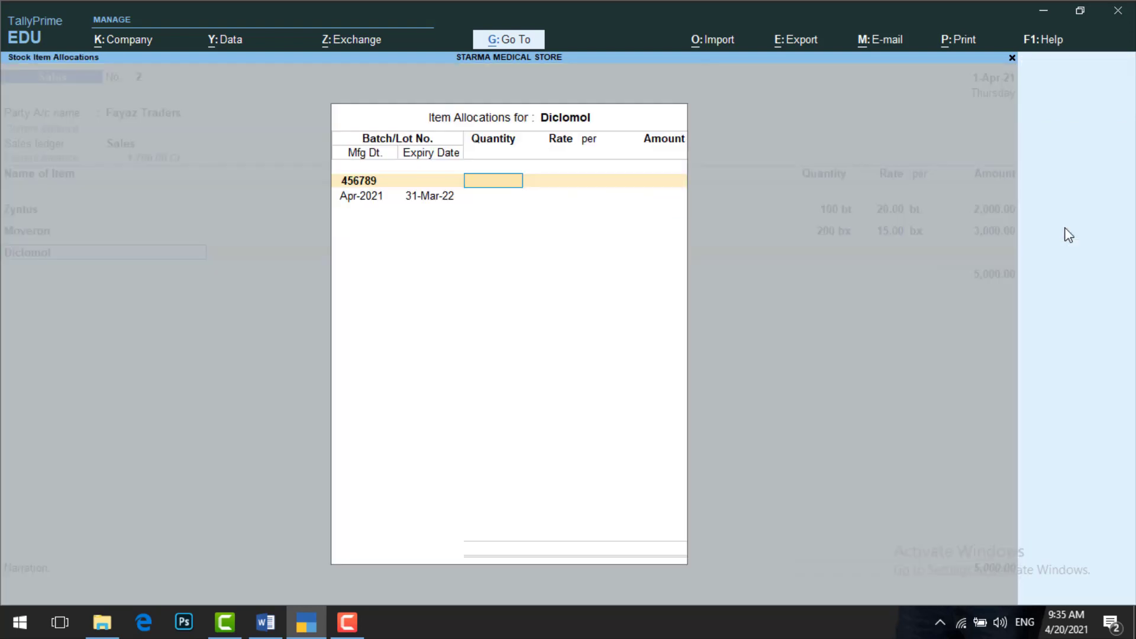
type("150")
key("Return")
Set the Diclomol batch's rate to 25 and complete the item allocation
type("25")
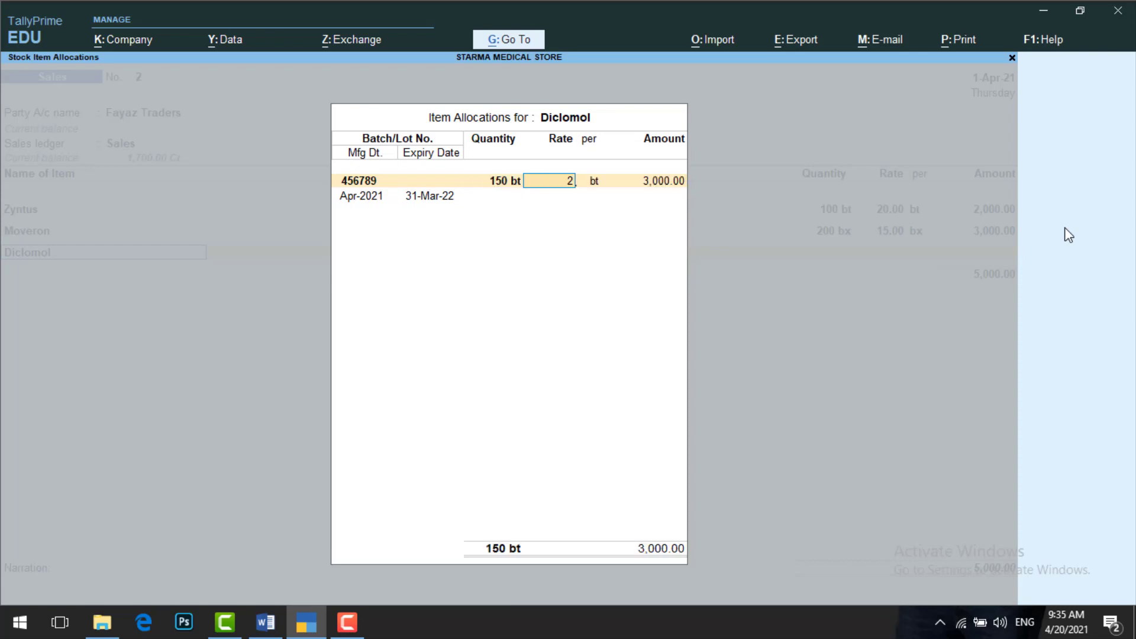
key("Return")
key("Return")
key("Return")
key("Return")
key("Return")
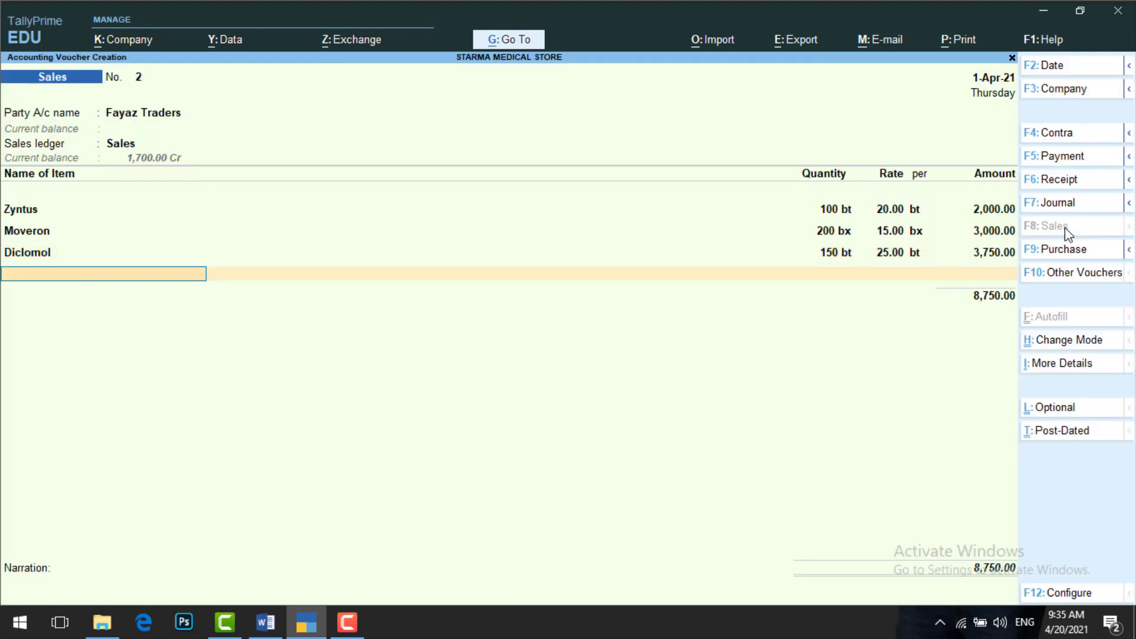
End the item list, add the CGST and SGST ledger lines, and accept the sales voucher
key("Return")
type("cg")
key("Return")
type("Sg")
key("Return")
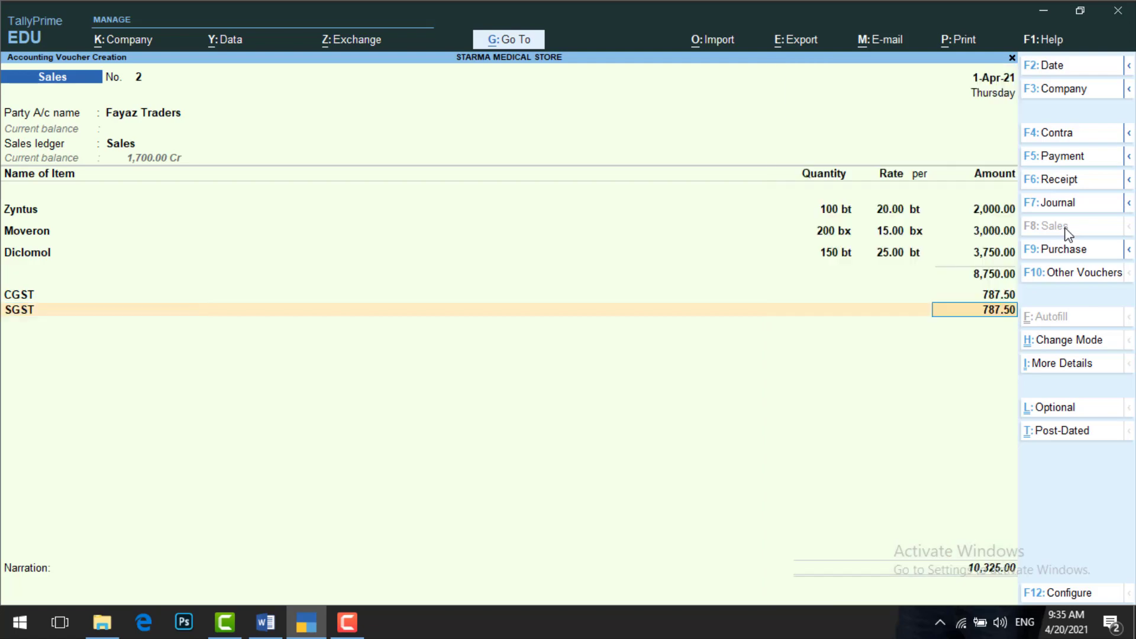
key("Return")
key("Return")
key("Return")
key("Return")
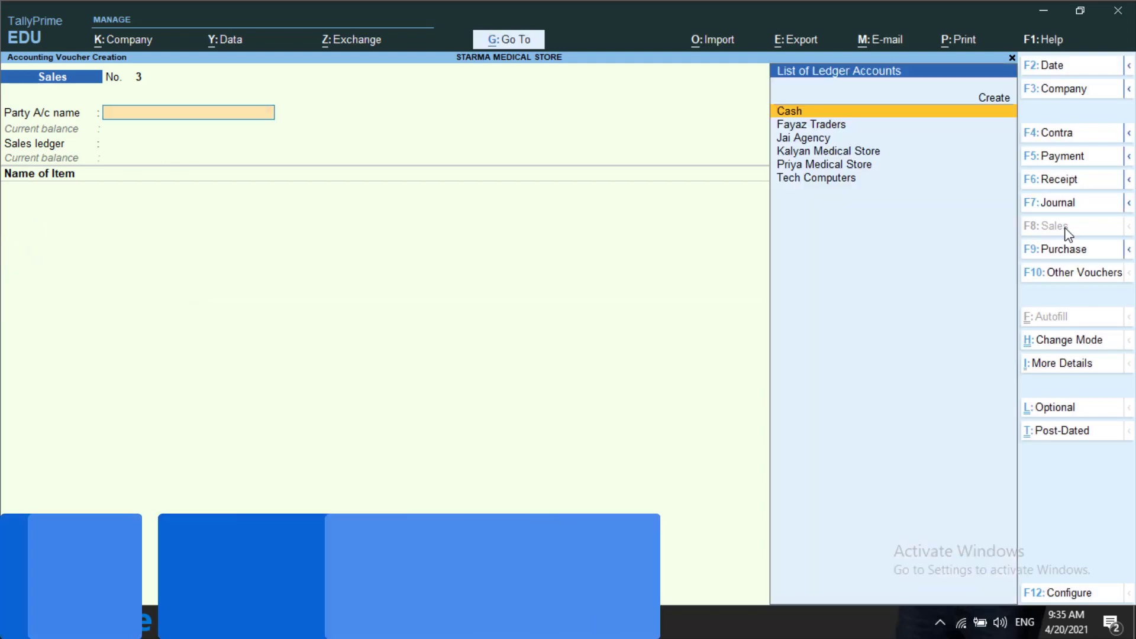
Leave voucher entry and open the Profit & Loss A/c in detailed view
key("Escape")
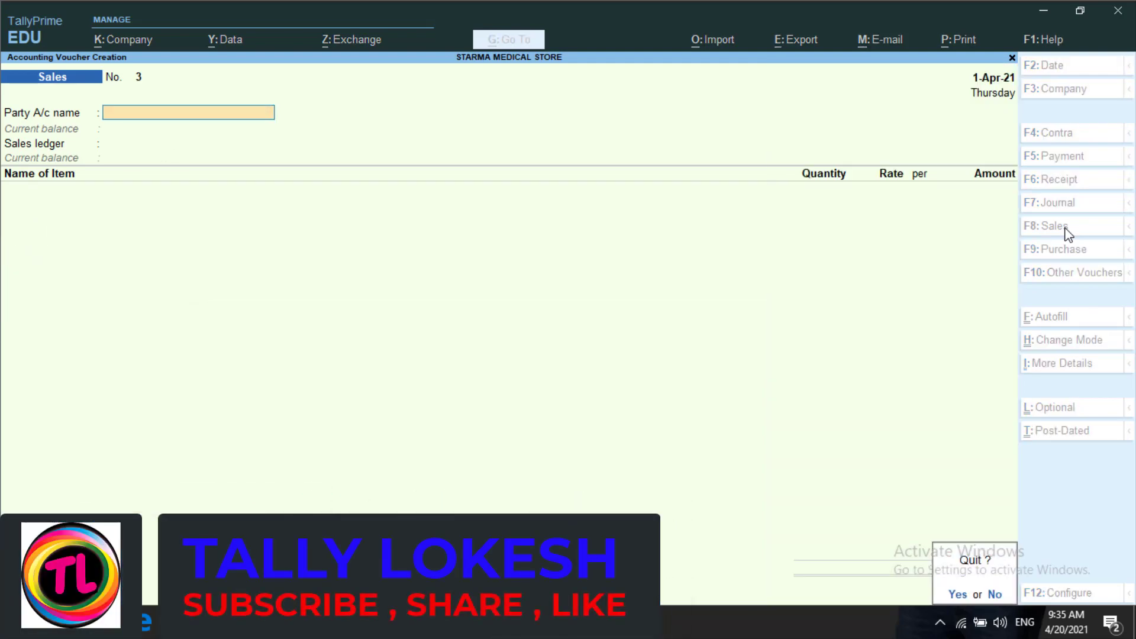
key("Return")
key("Down")
key("Down")
key("Down")
key("Down")
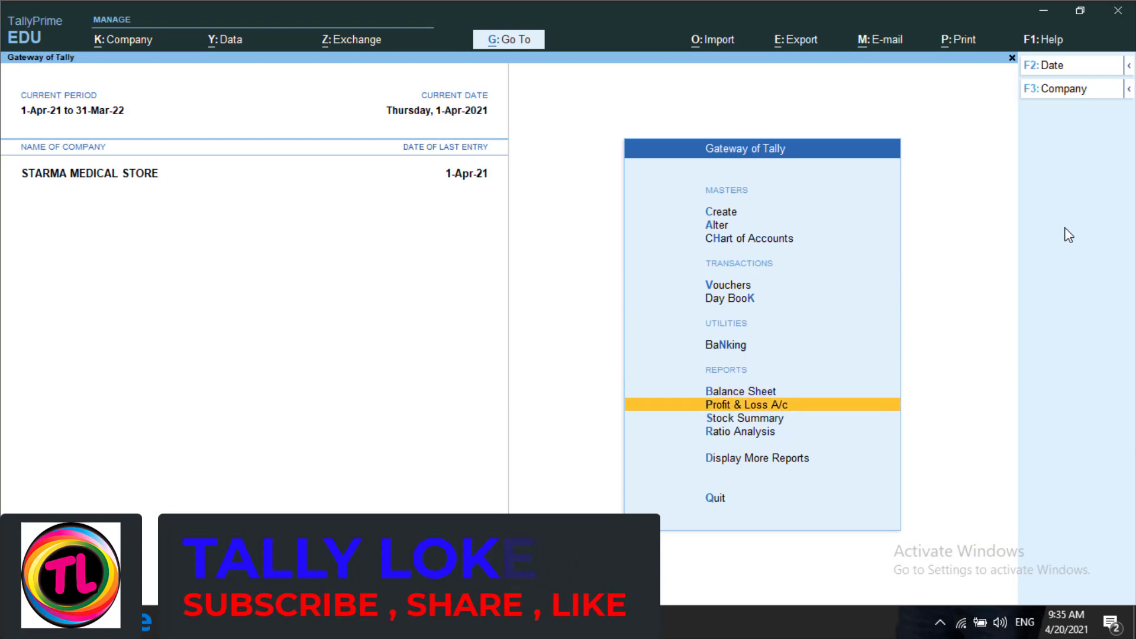
key("Return")
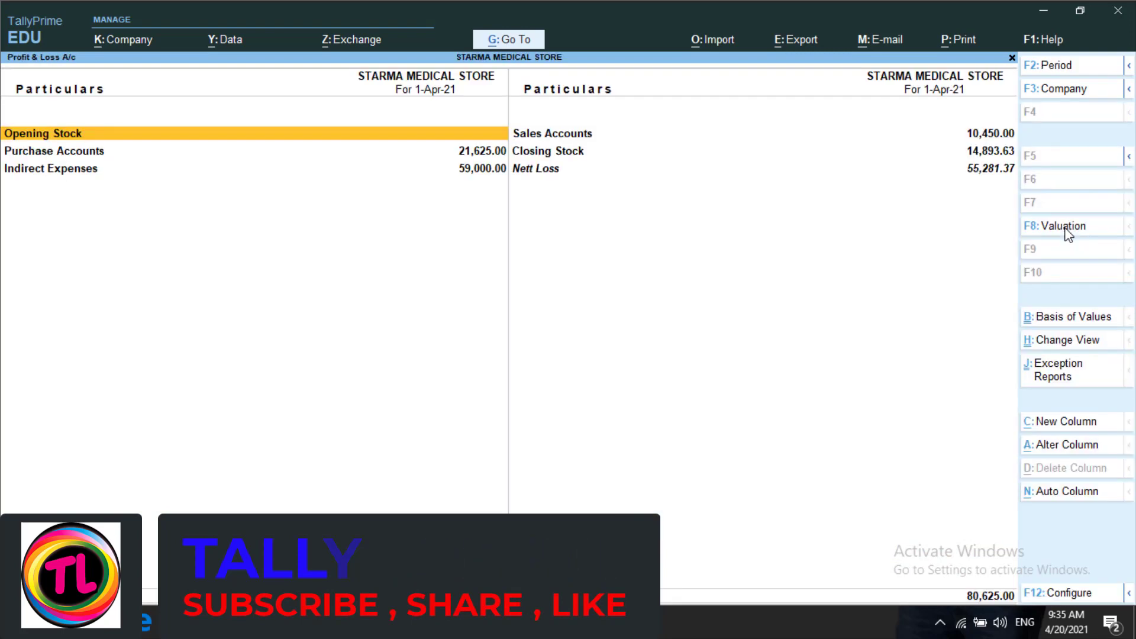
key("alt+F5")
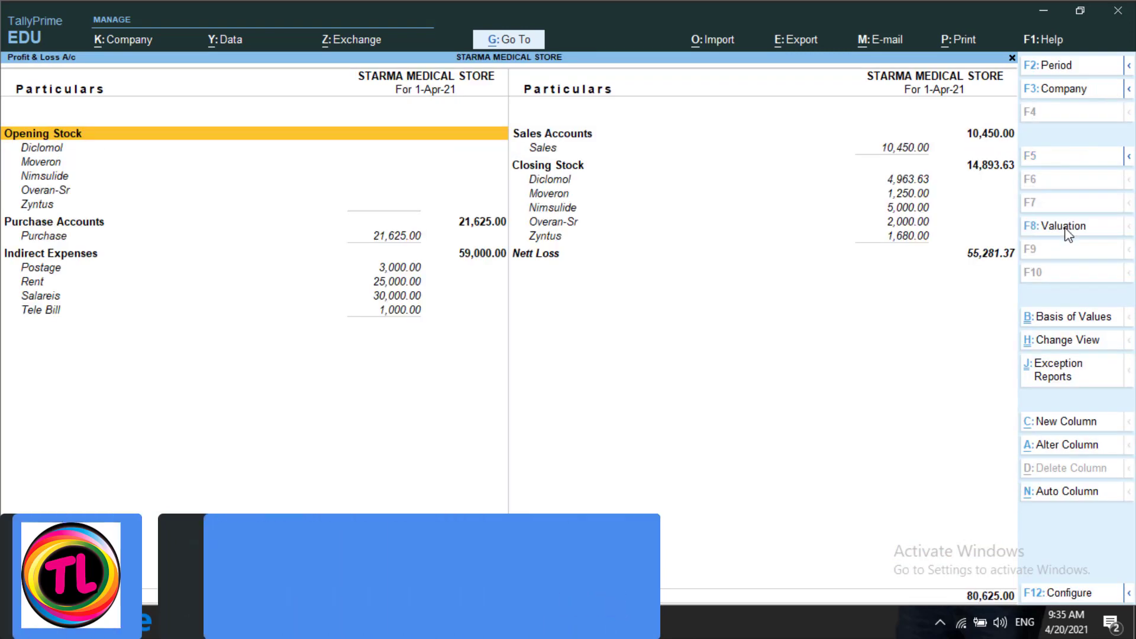
Examine the sales and closing stock entries of the Profit & Loss A/c down to its final result line
key("Right")
key("Down")
key("Down")
key("Down")
key("Down")
key("Down")
key("Down")
key("Down")
key("Down")
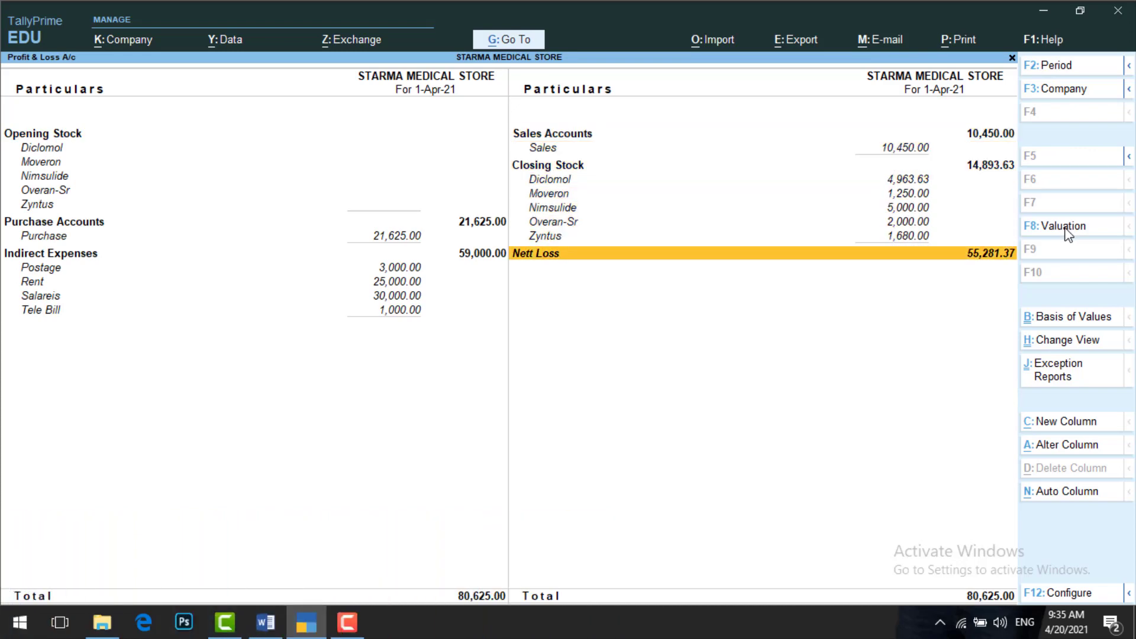
Close the Profit & Loss A/c and open the Stock Summary report
key("Escape")
key("Down")
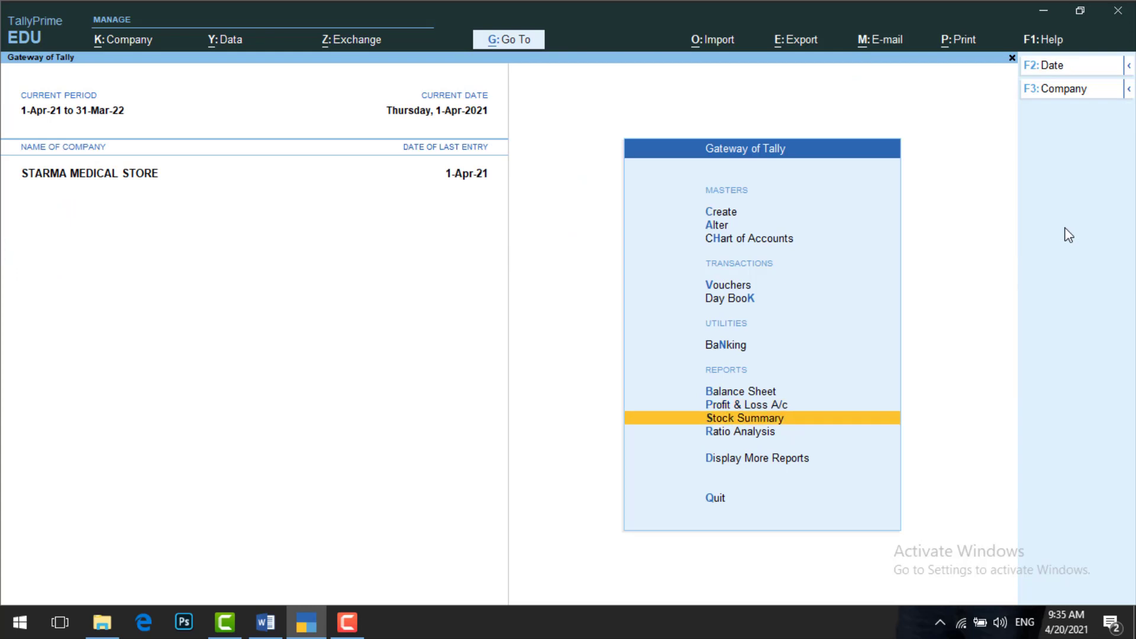
key("Return")
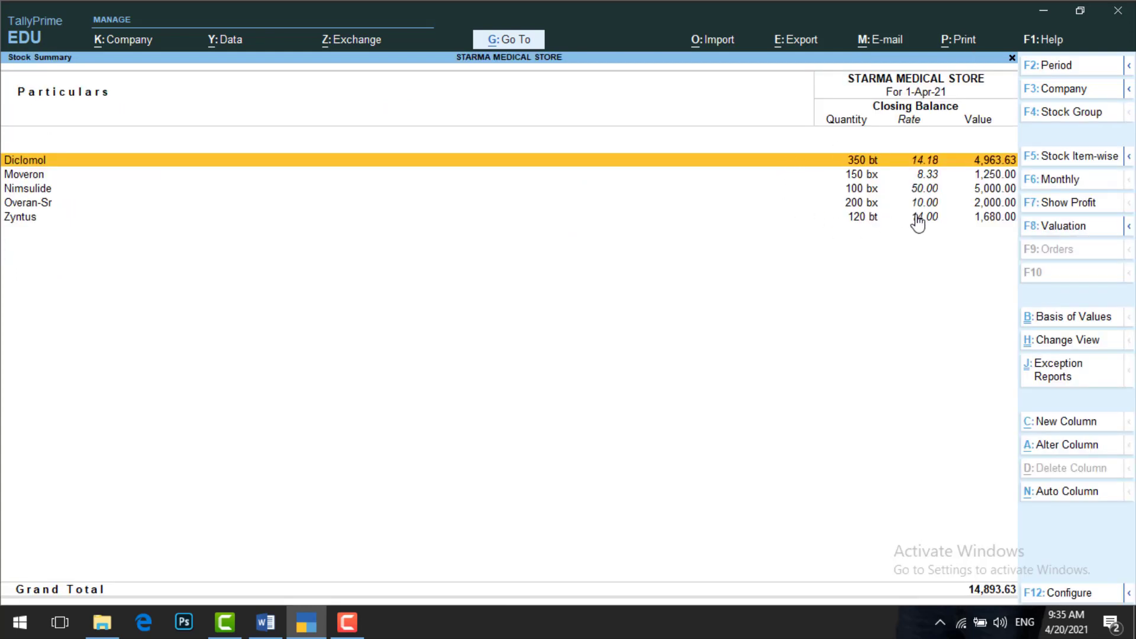
Configure the Stock Summary to show goods inwards and goods outwards, keeping the Condensed report format
left_click(1076, 598)
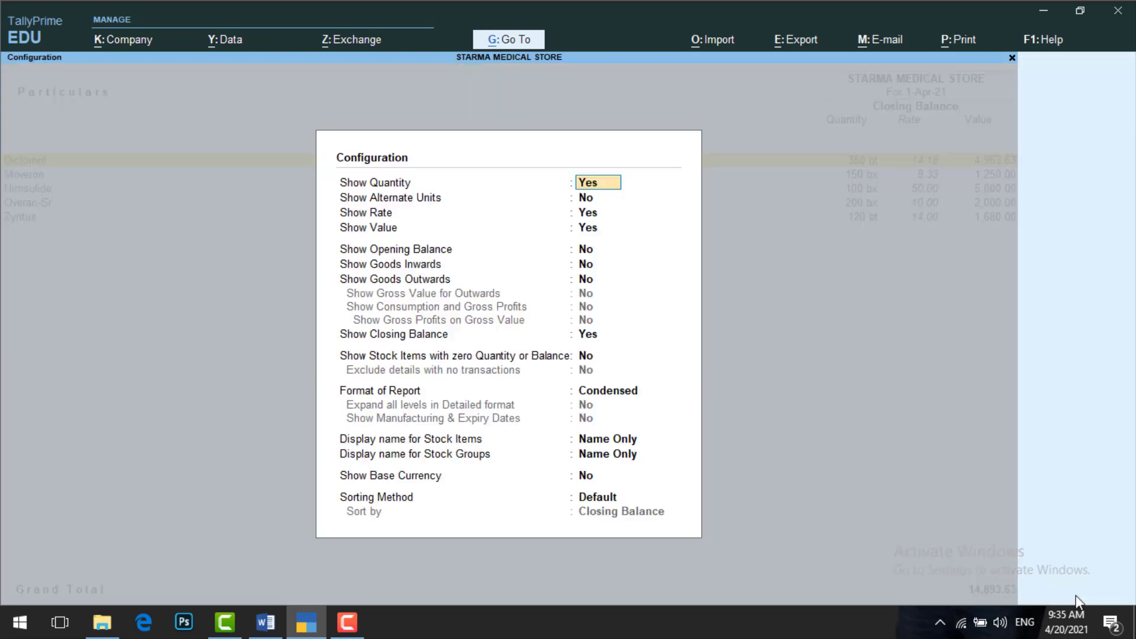
key("Down")
key("Down")
key("Down")
key("Down")
key("Down")
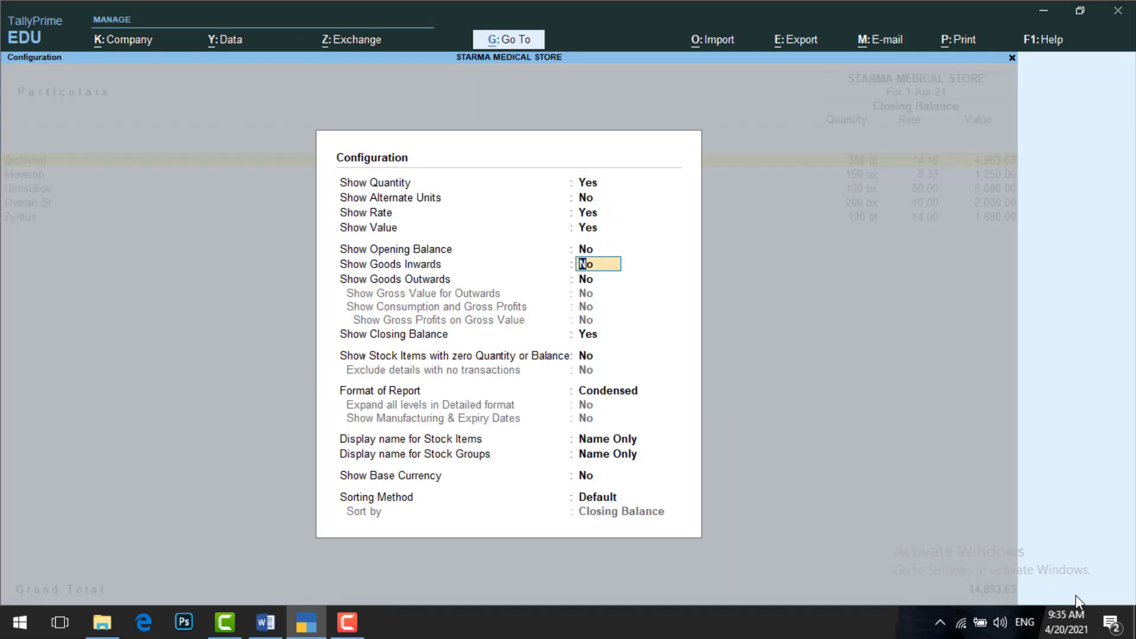
key("y")
key("y")
key("Down")
key("Down")
key("Down")
key("Down")
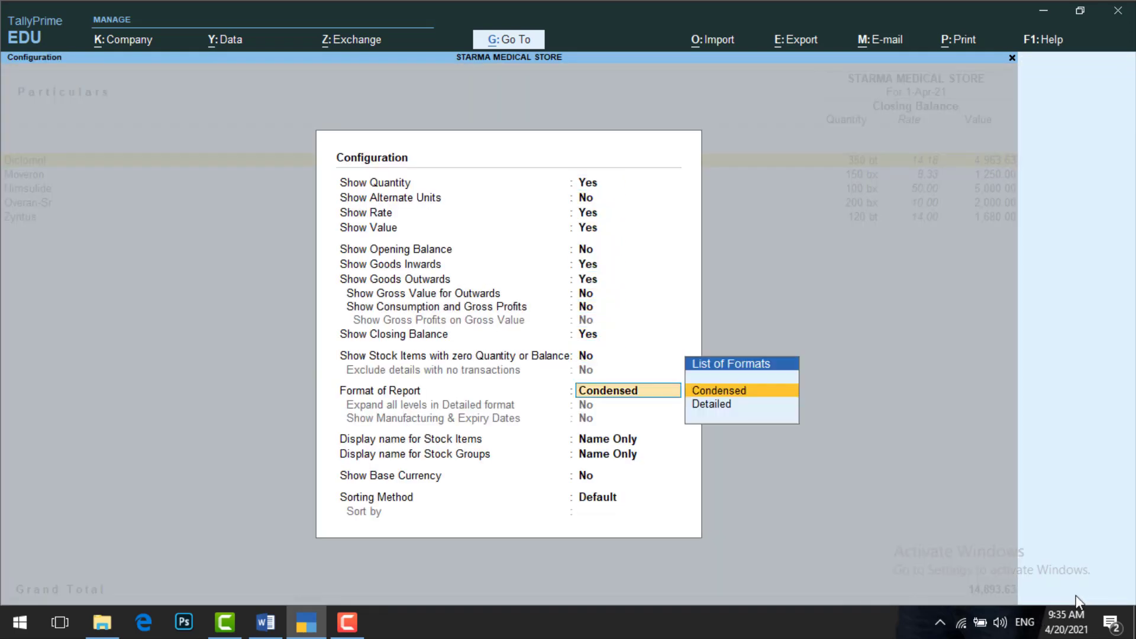
key("Return")
key("Return")
key("Return")
key("Return")
key("Return")
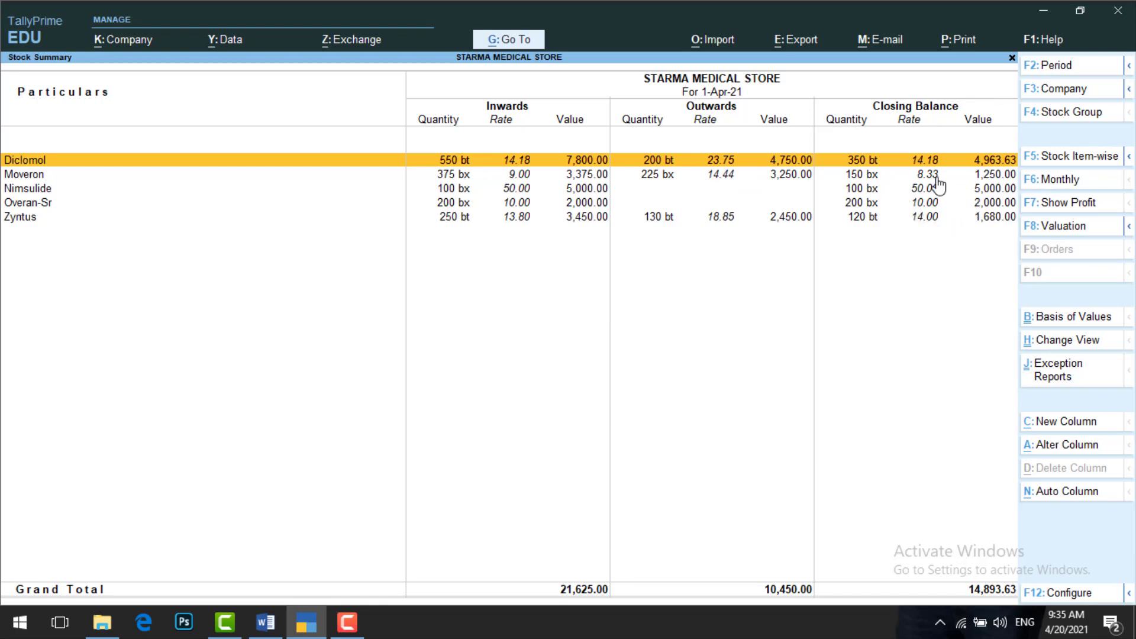
Close the Stock Summary and open the Day Book
key("Escape")
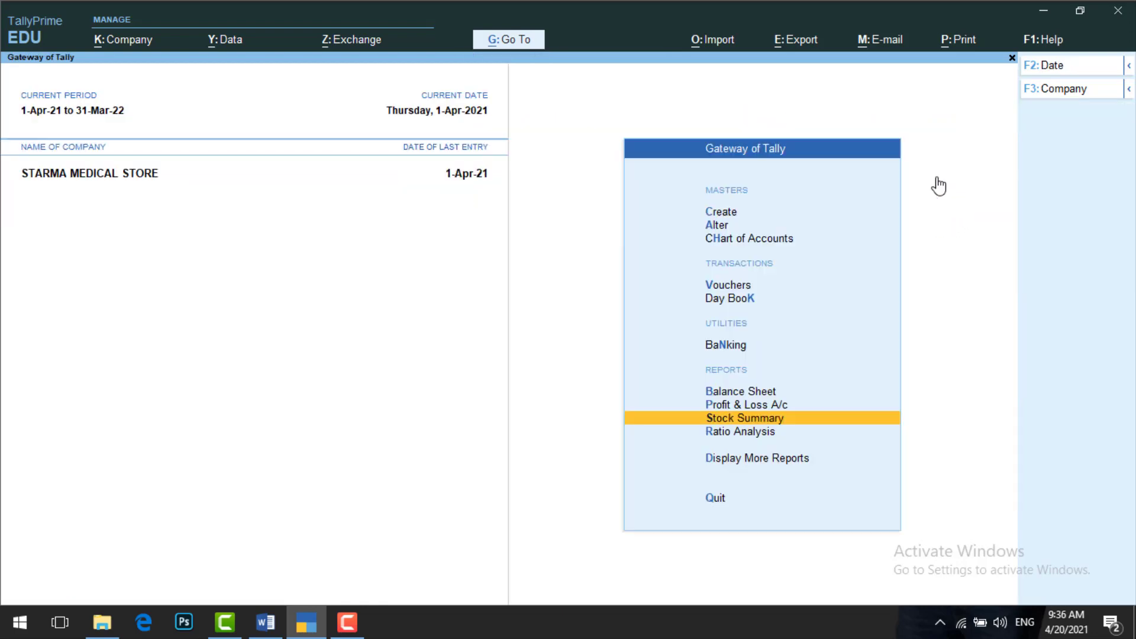
key("Up")
key("Up")
key("Up")
key("Up")
key("Up")
key("Down")
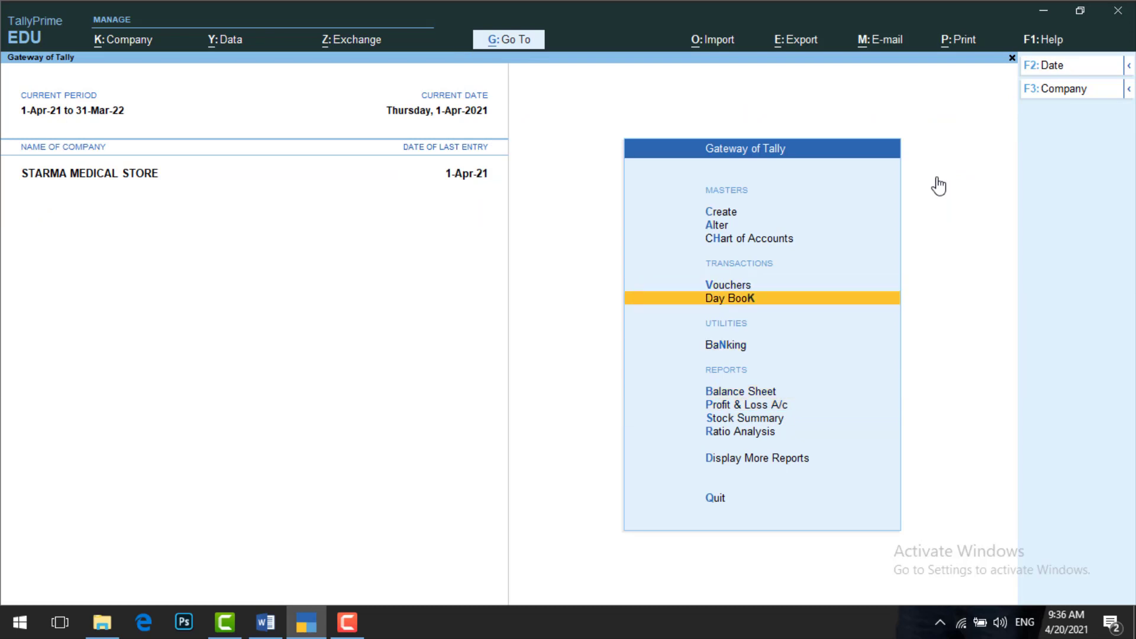
key("Return")
Go through the vouchers listed in the Day Book for 1-Apr-21, then close the report
key("Down")
key("Down")
key("Down")
key("Down")
key("Down")
key("Down")
key("Down")
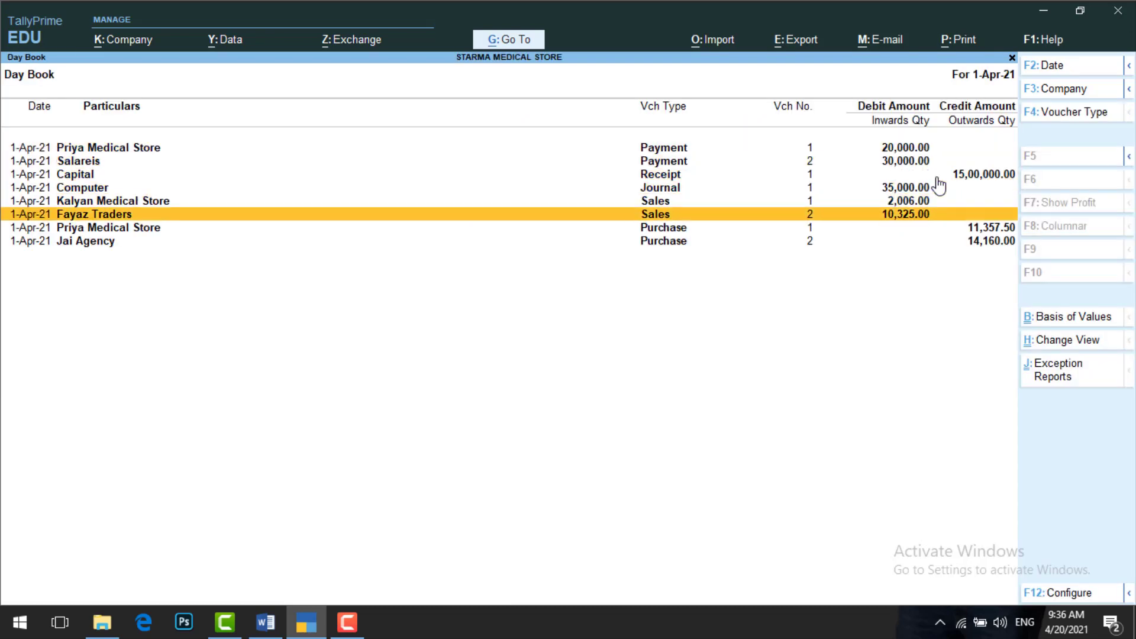
key("Escape")
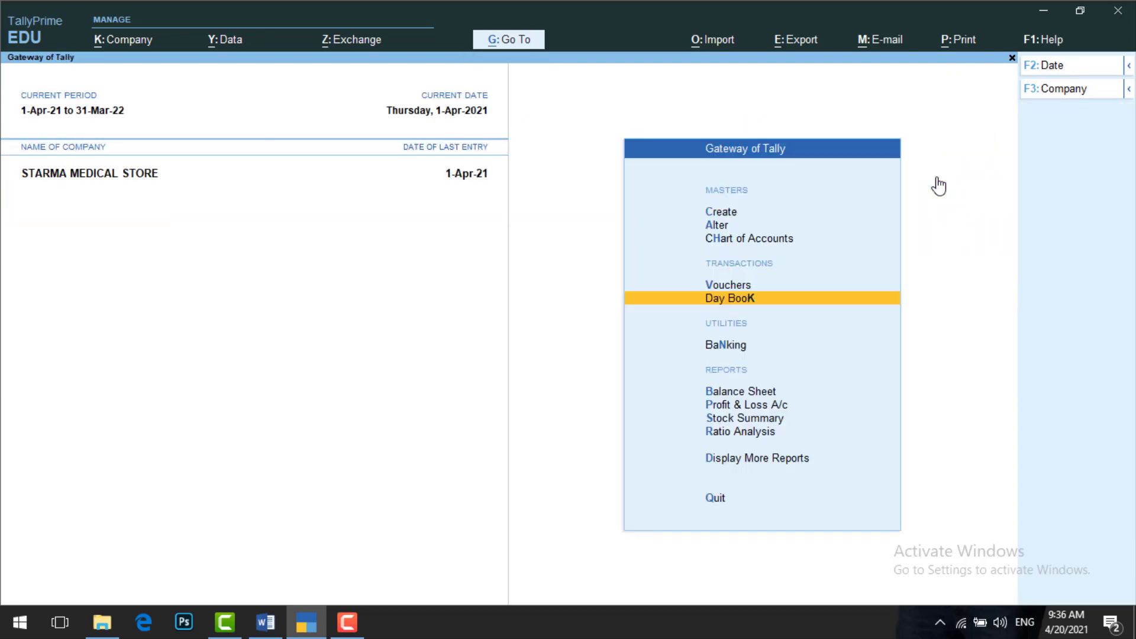
Open the Stock Query report for the stock item Diclomol from the inventory statements
key("Down")
key("Down")
key("Down")
key("Down")
key("Down")
key("Down")
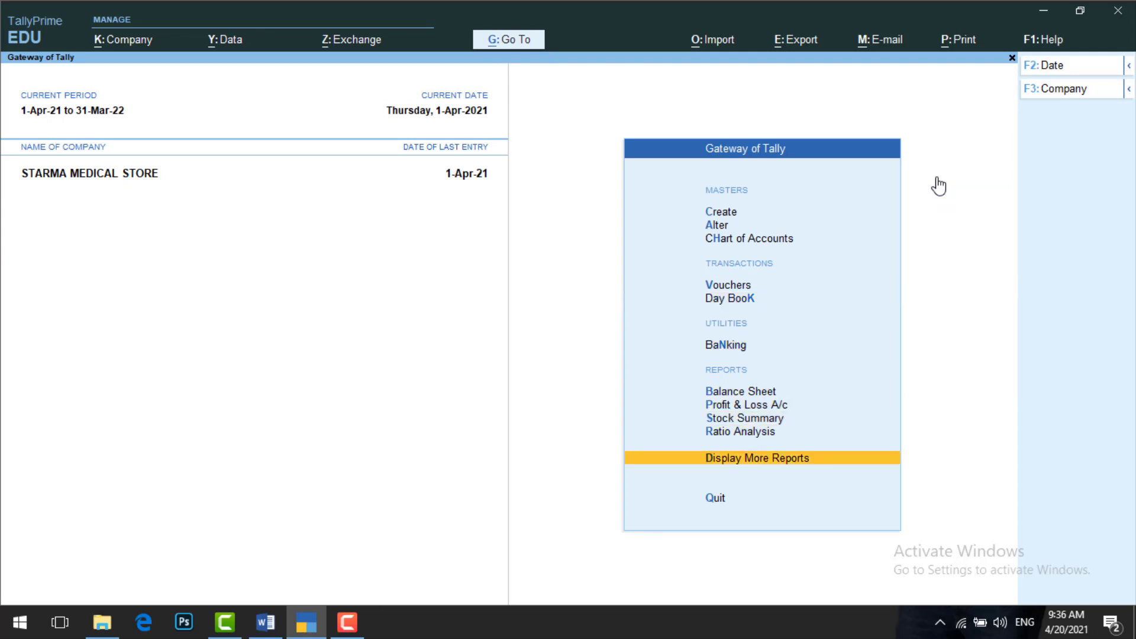
key("Return")
key("Down")
key("Down")
key("Down")
key("Down")
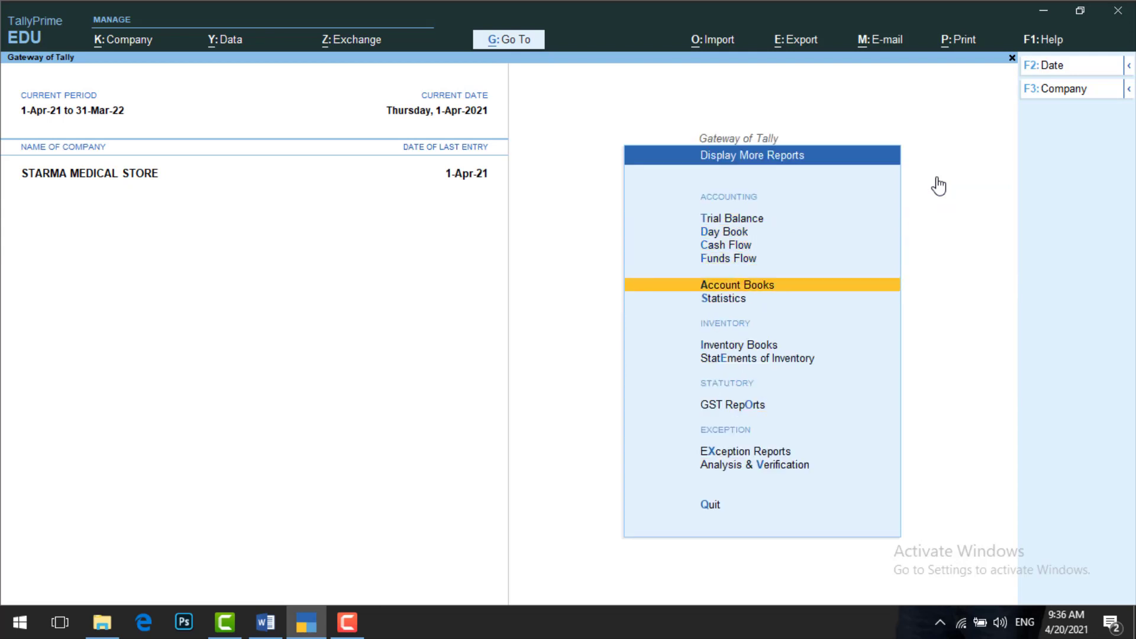
key("Down")
key("Down")
key("Down")
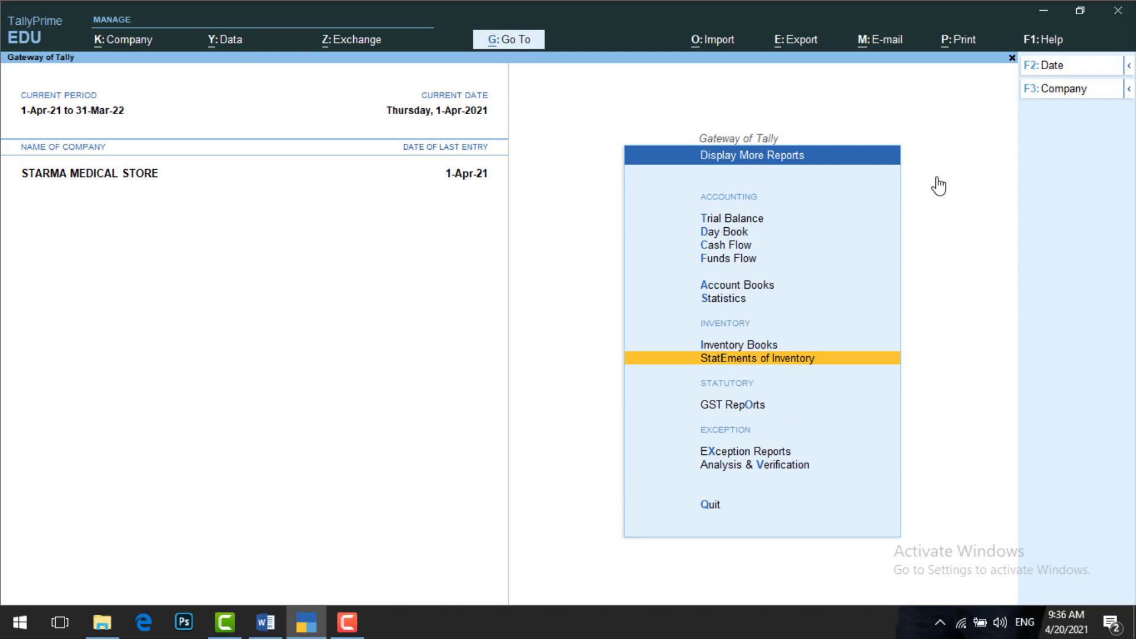
key("Return")
key("Return")
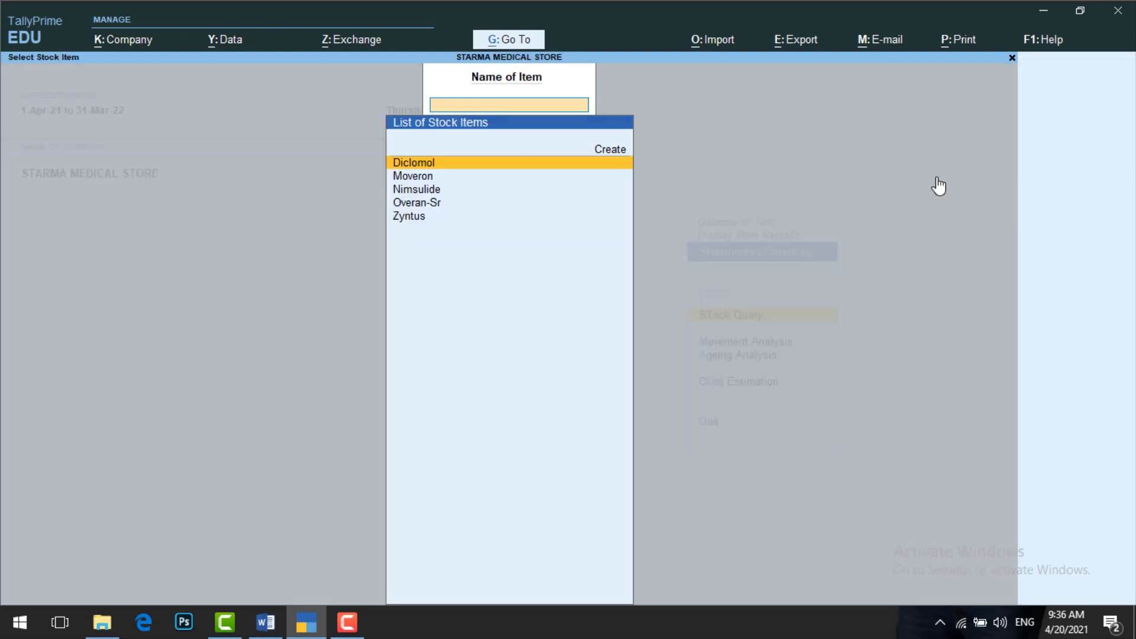
key("Return")
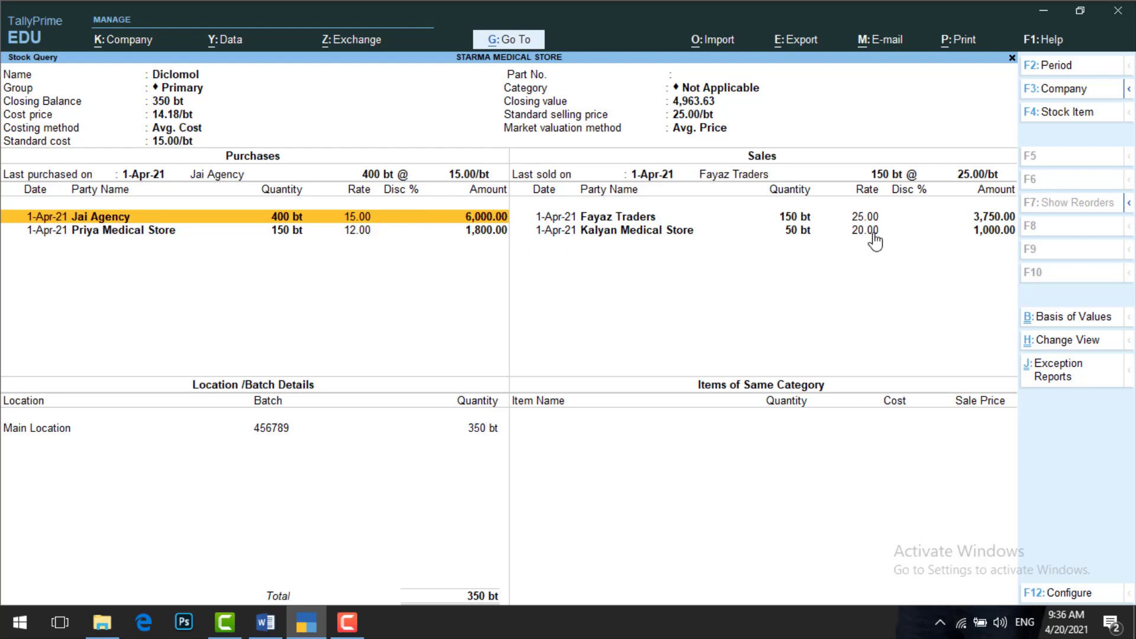
Close the Diclomol Stock Query and return to the Gateway of Tally
key("Escape")
key("Escape")
key("Escape")
key("Escape")
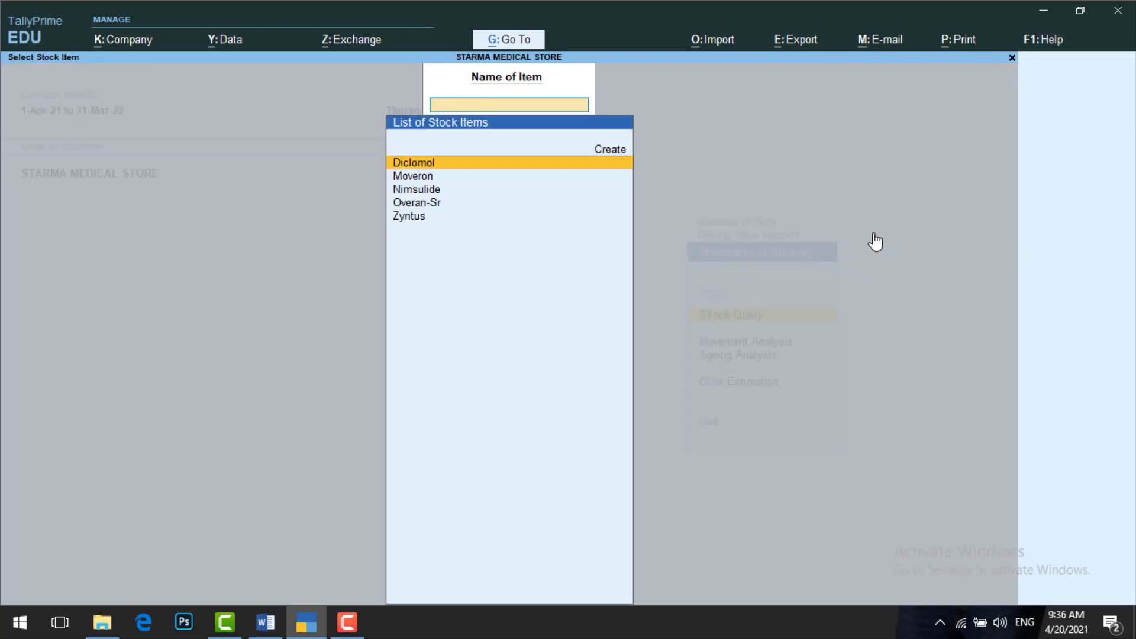
key("Escape")
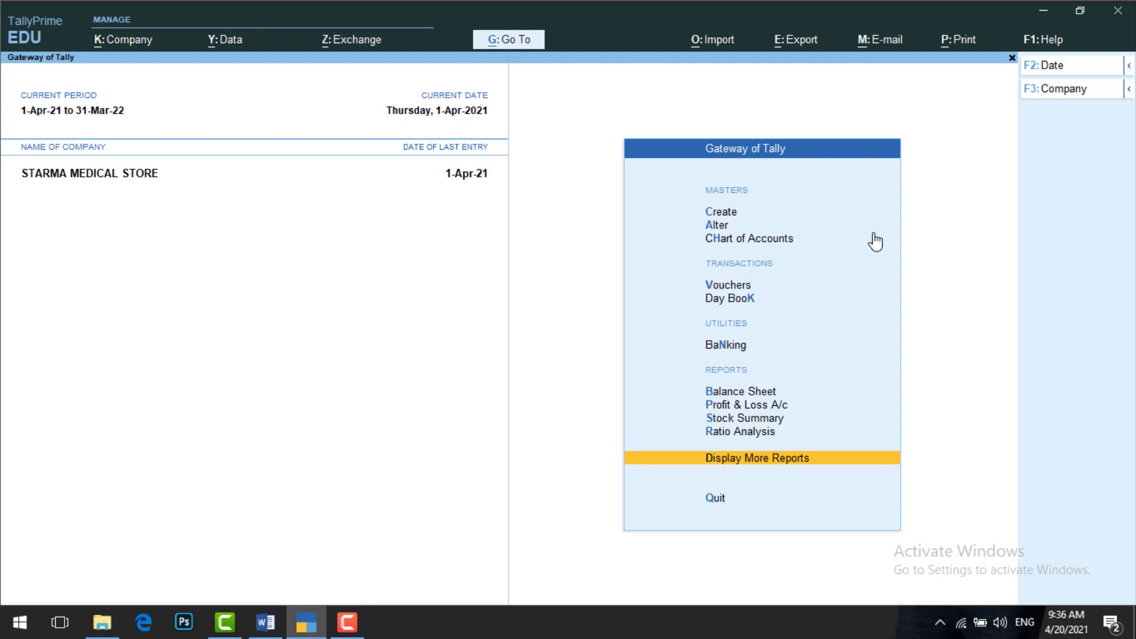
left_click(350, 624)
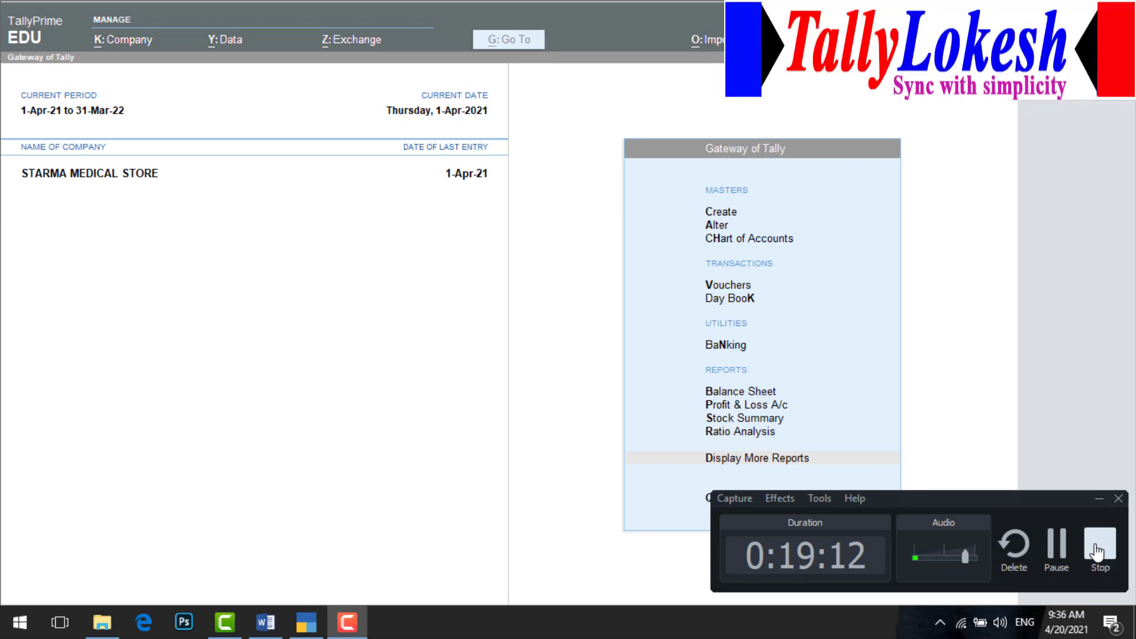
left_click(1097, 550)
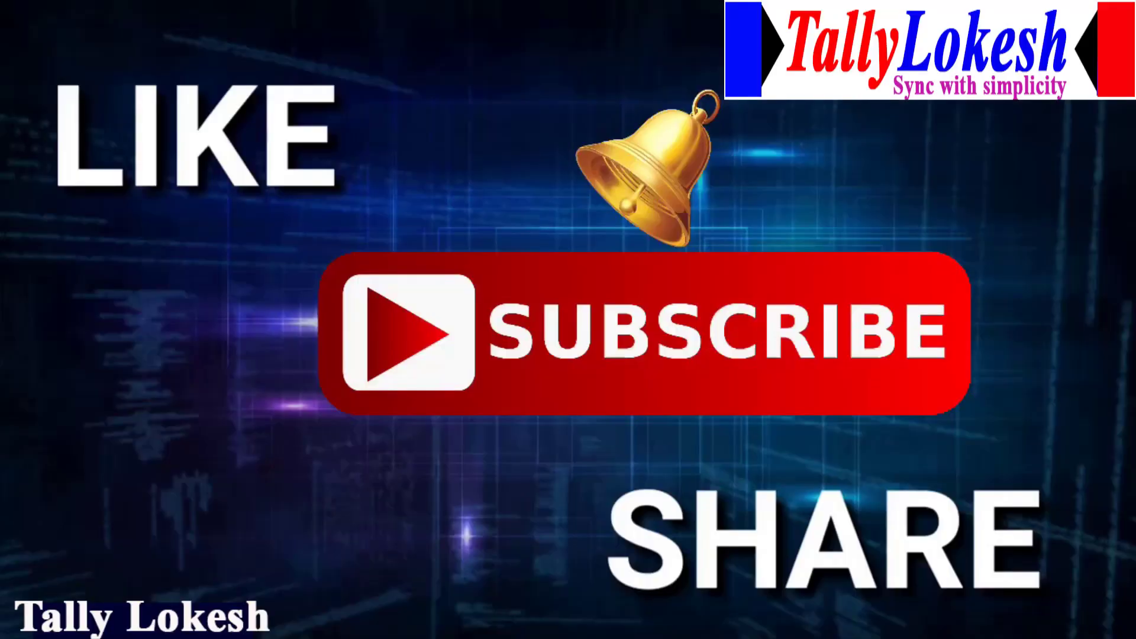